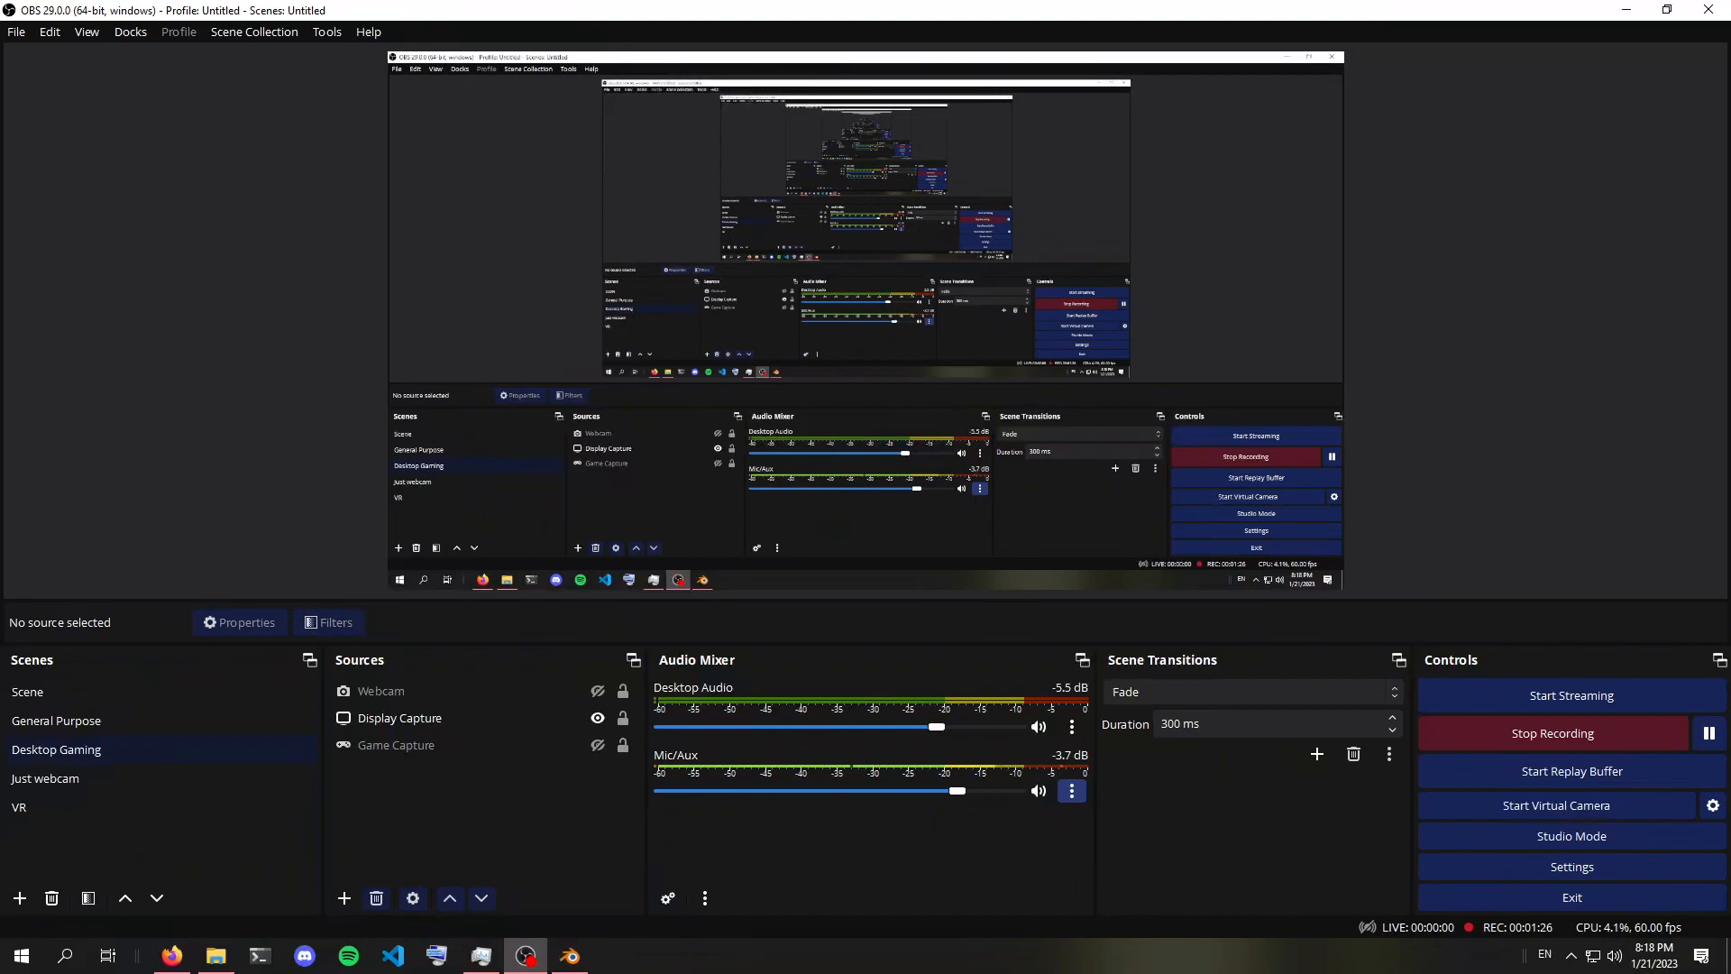
Review the Compressor and Expander settings in the Mic/Aux audio filters, and close the filters window
click(1071, 791)
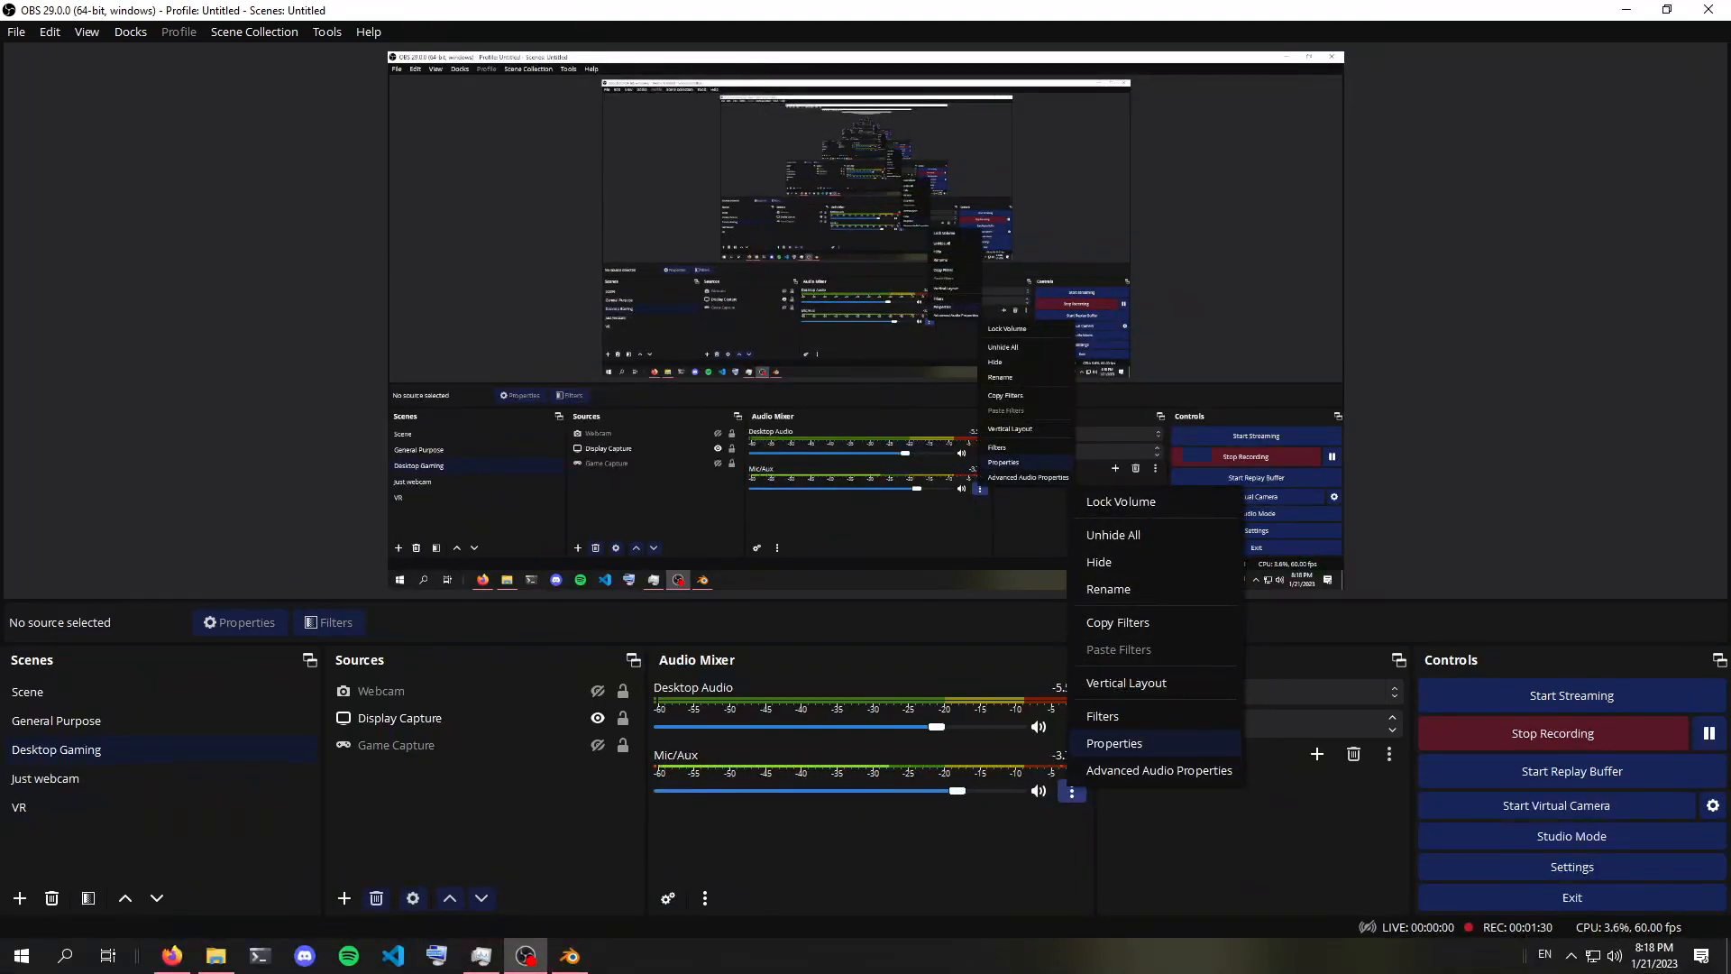
click(1107, 716)
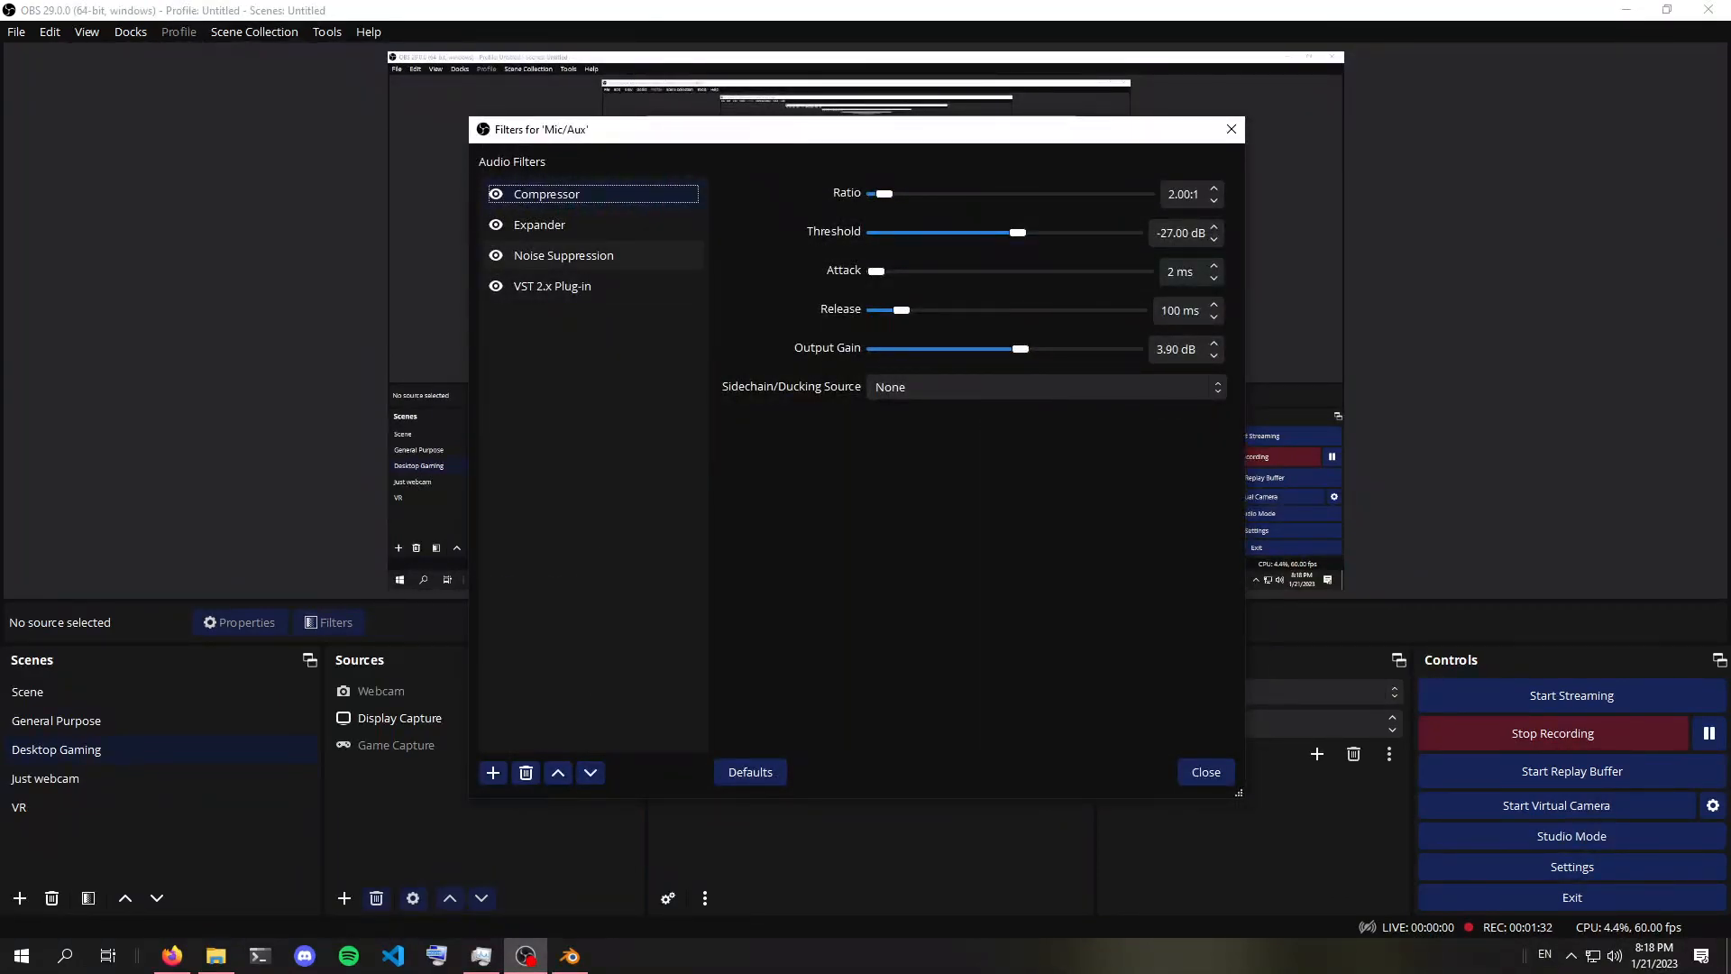
key(Down)
key(Down)
key(Down)
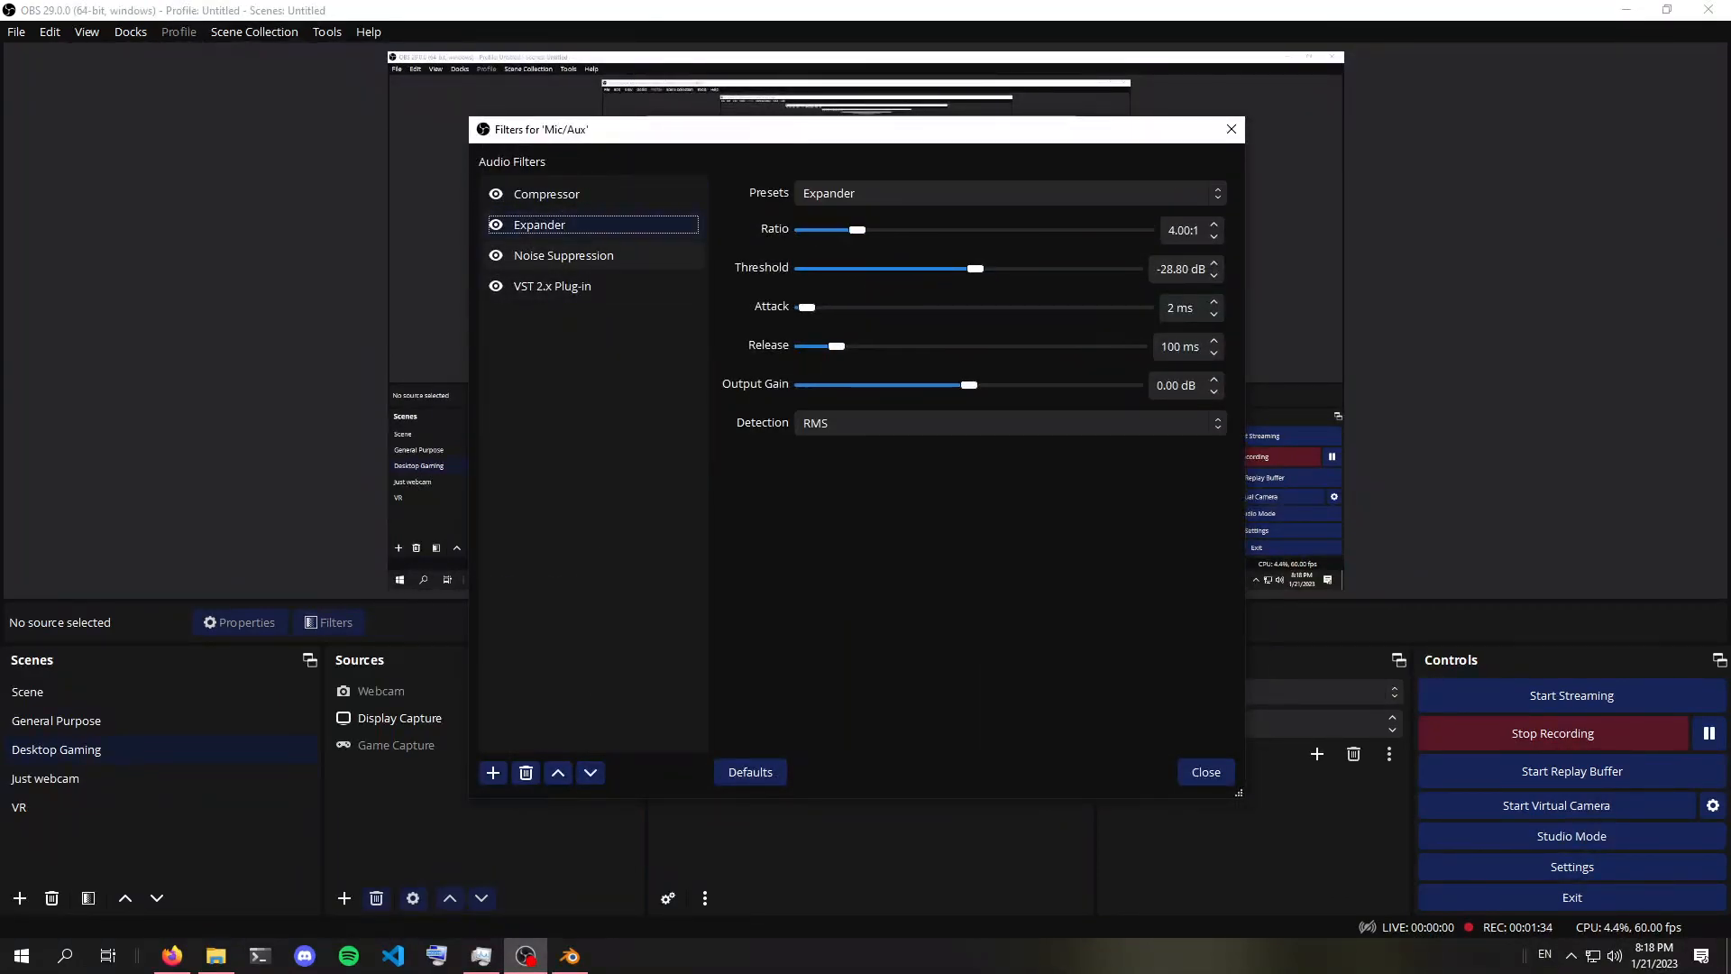
click(577, 194)
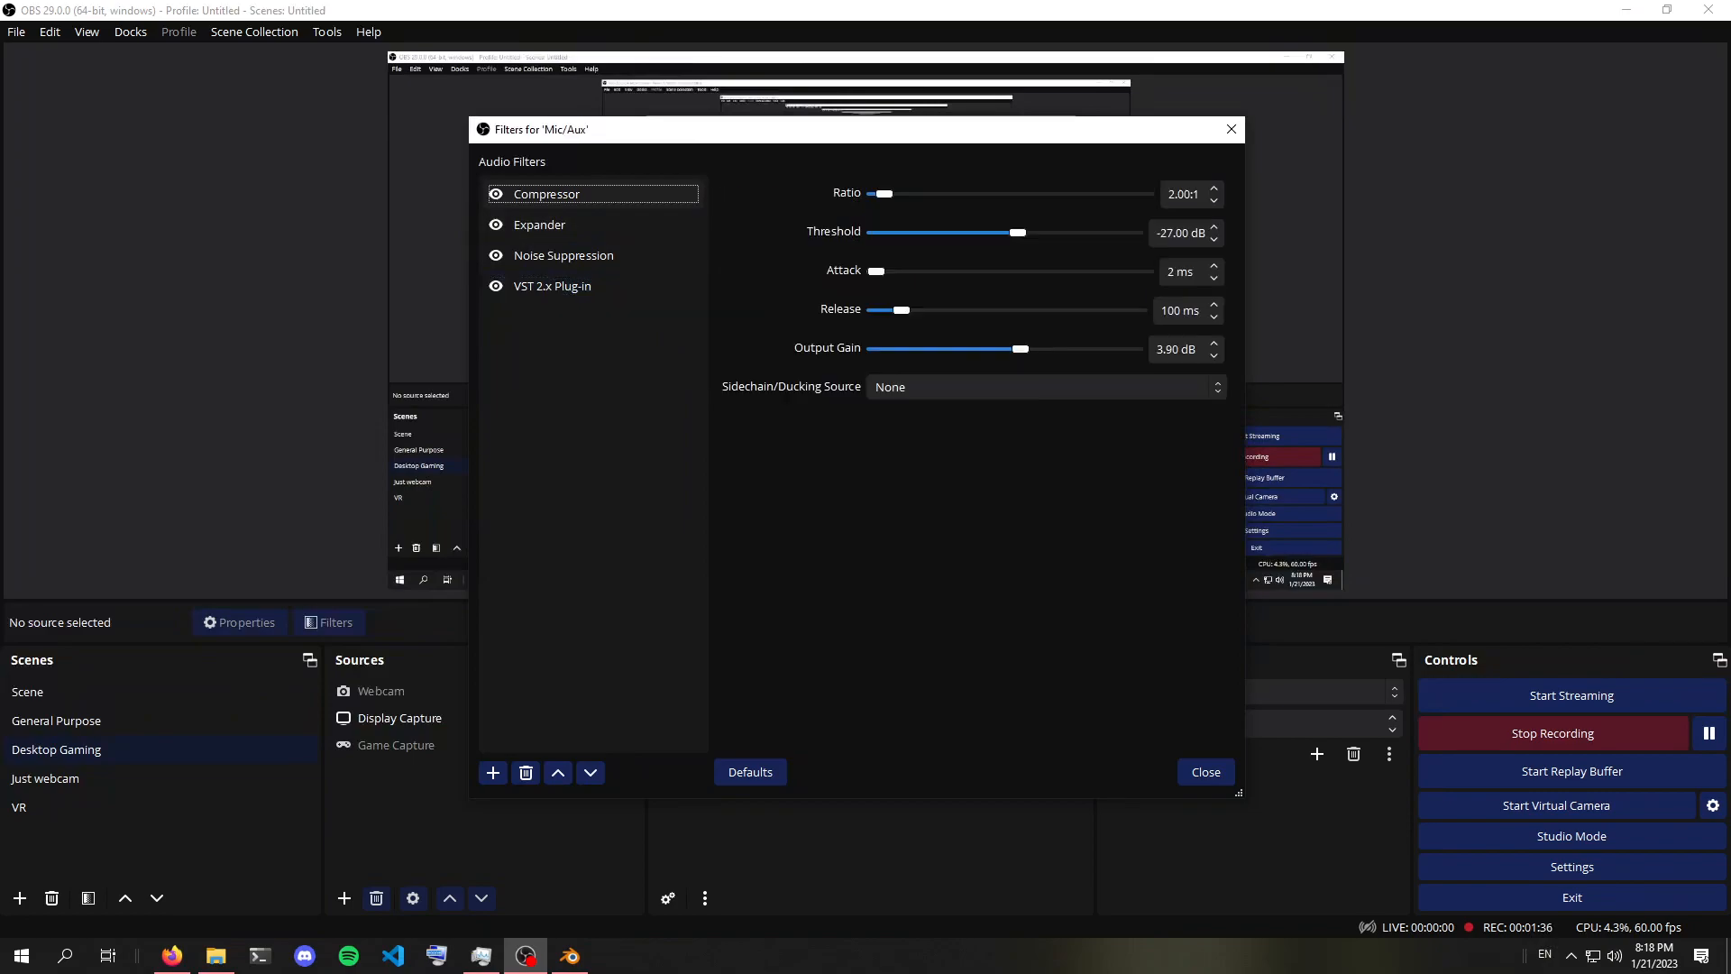
click(1231, 129)
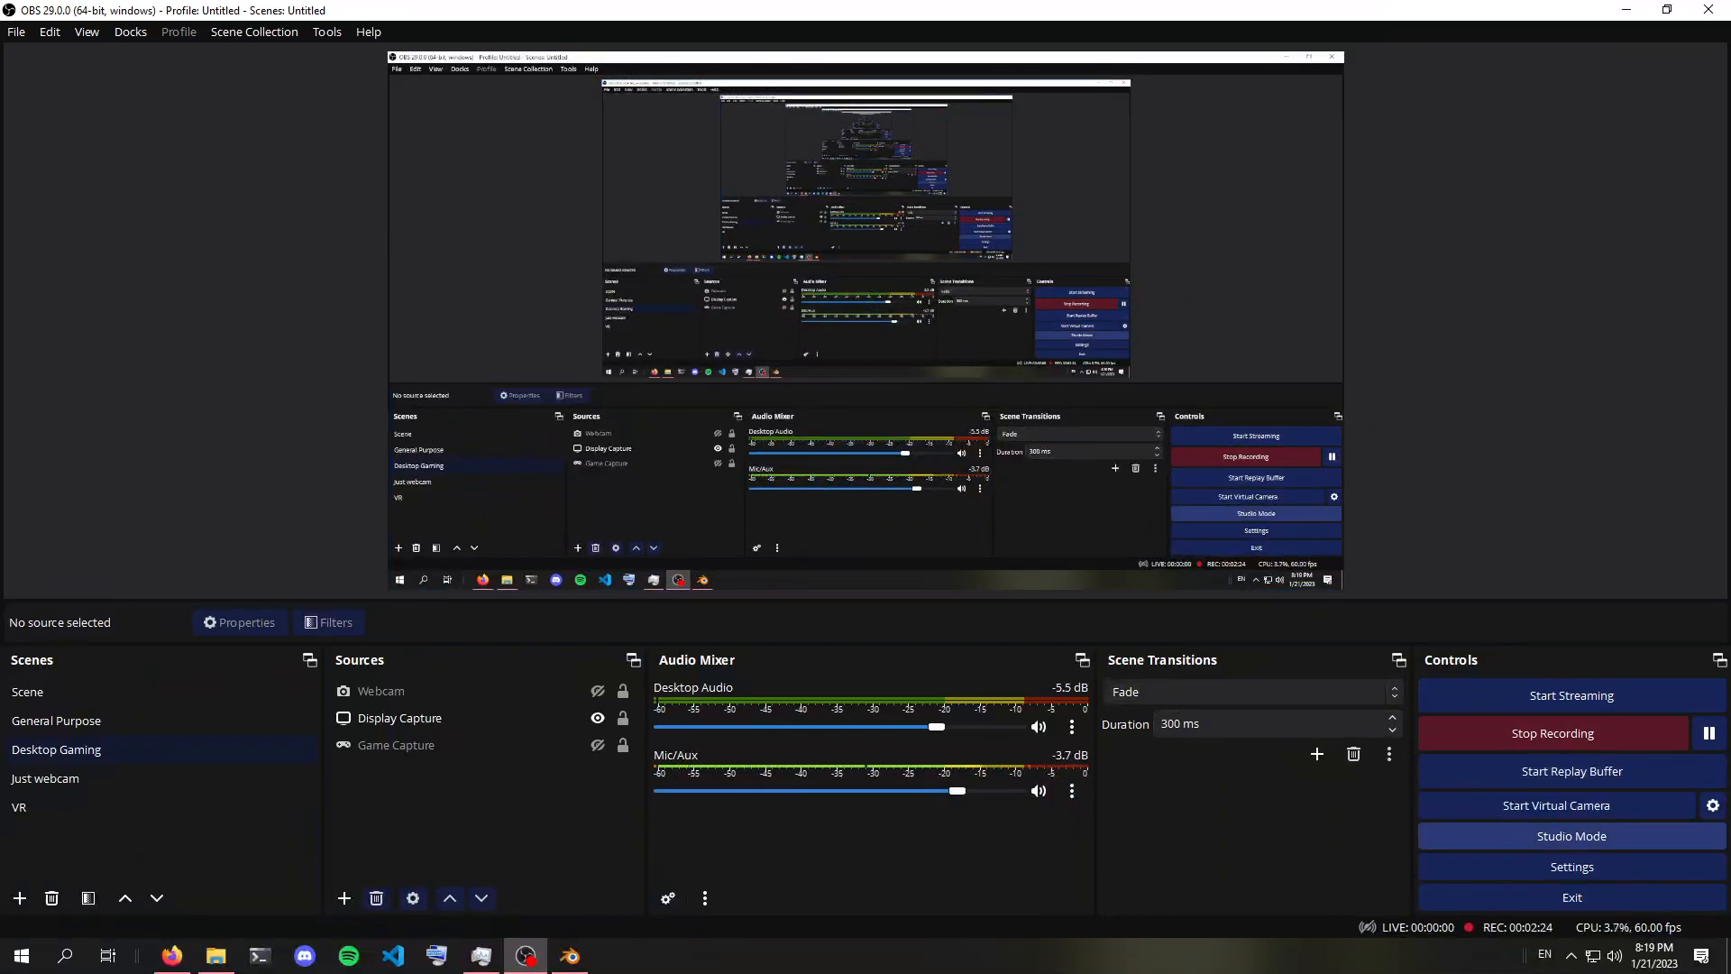
Examine the audio, video, streaming output and recording output settings, and close the settings without changing anything
click(1571, 866)
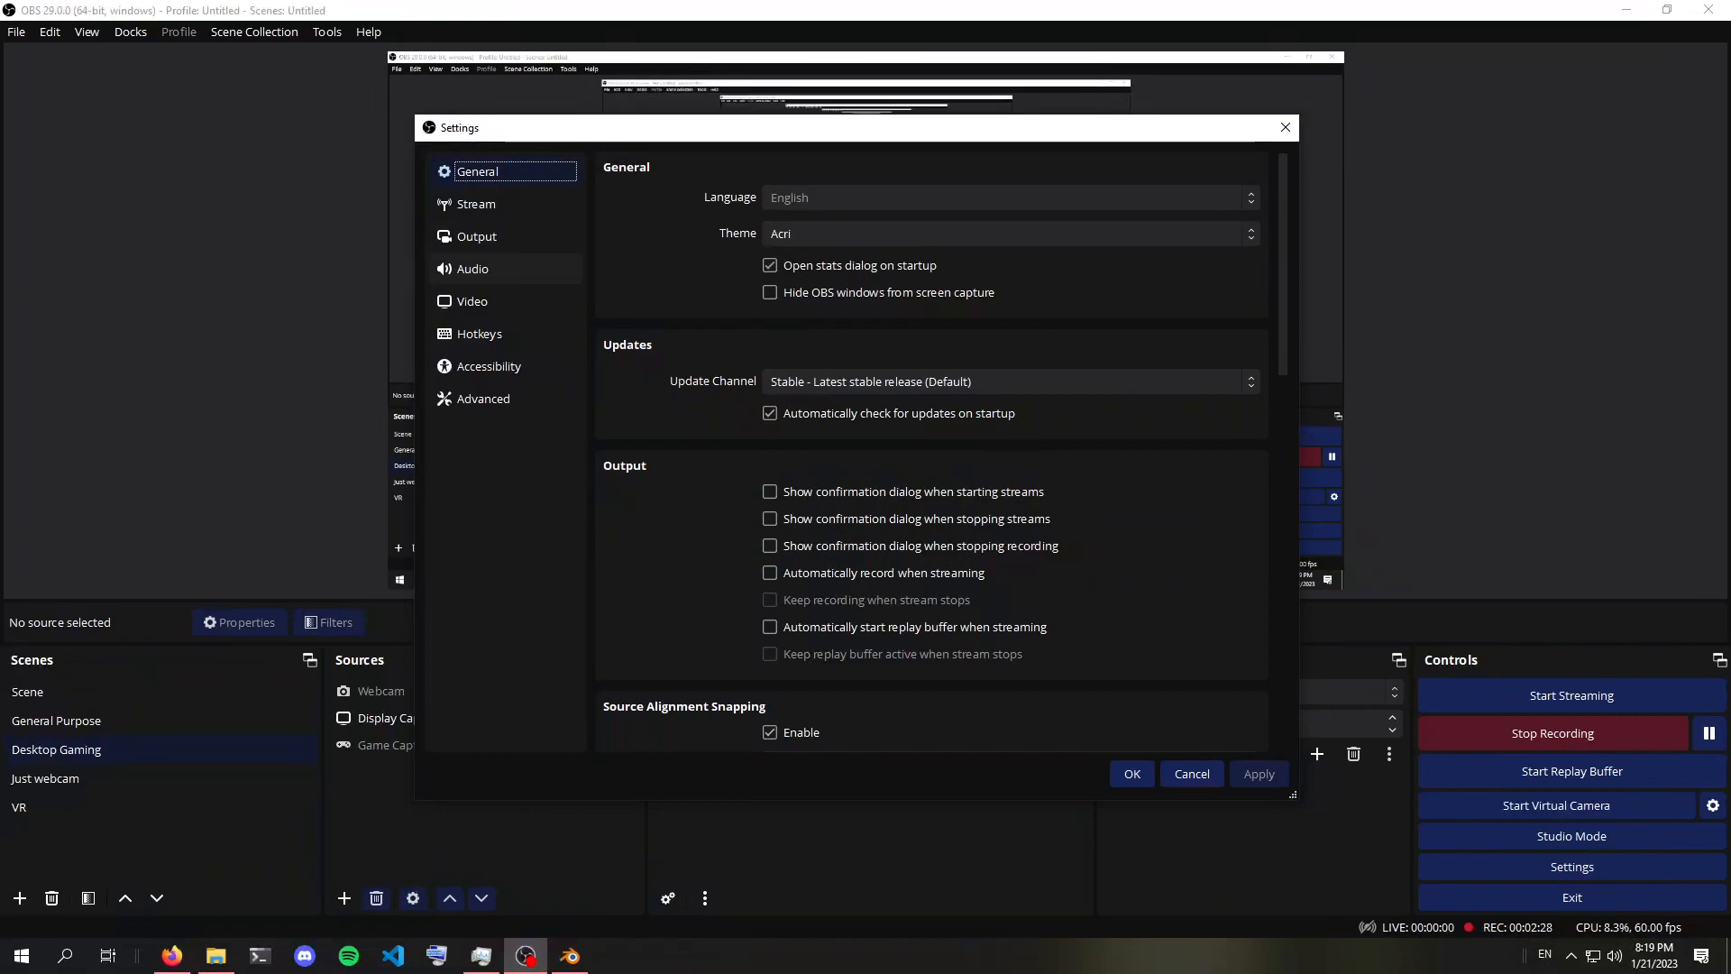
click(505, 268)
click(505, 301)
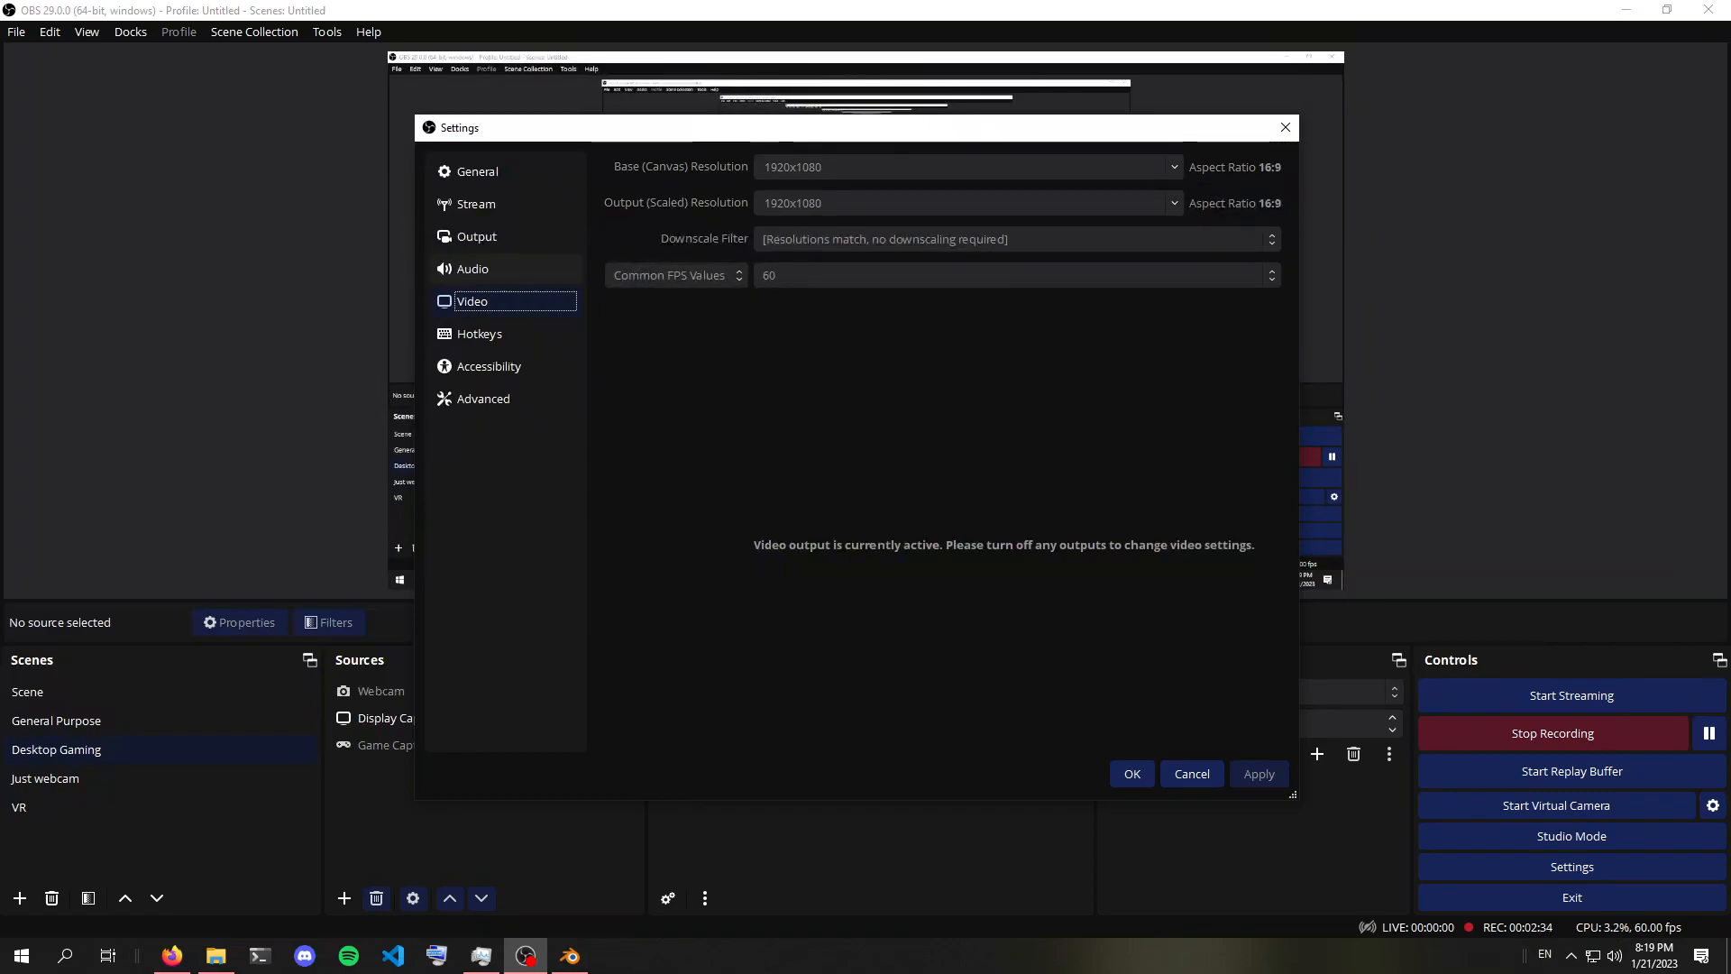
click(505, 268)
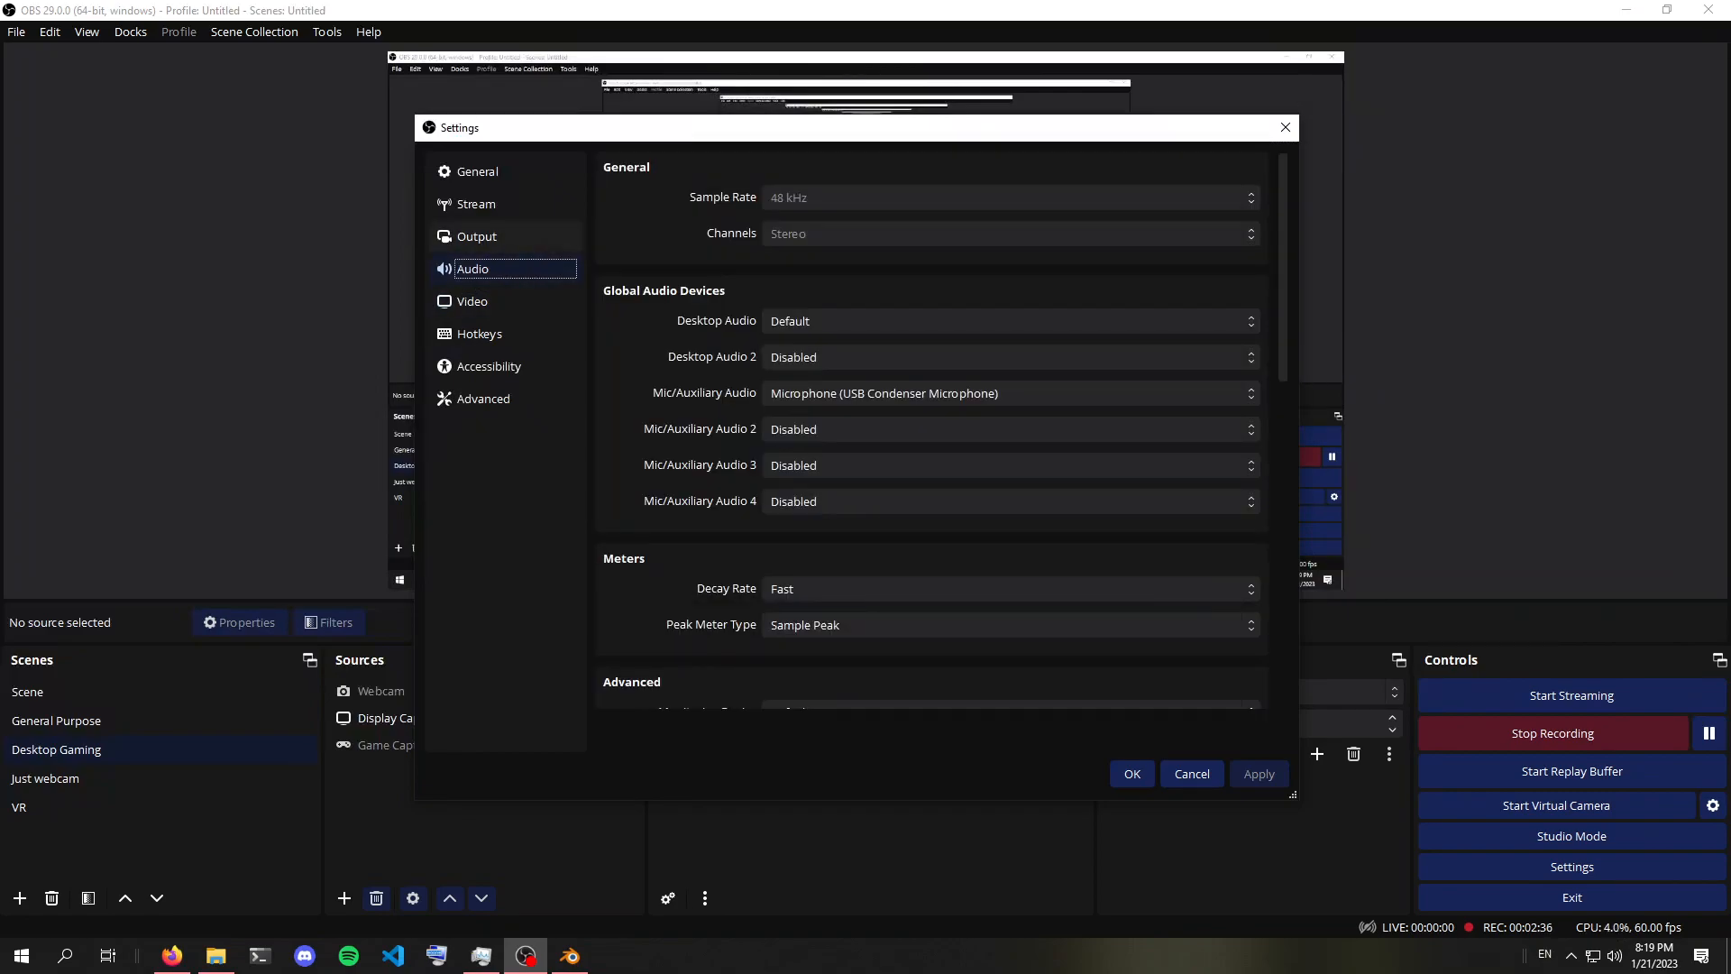
click(505, 236)
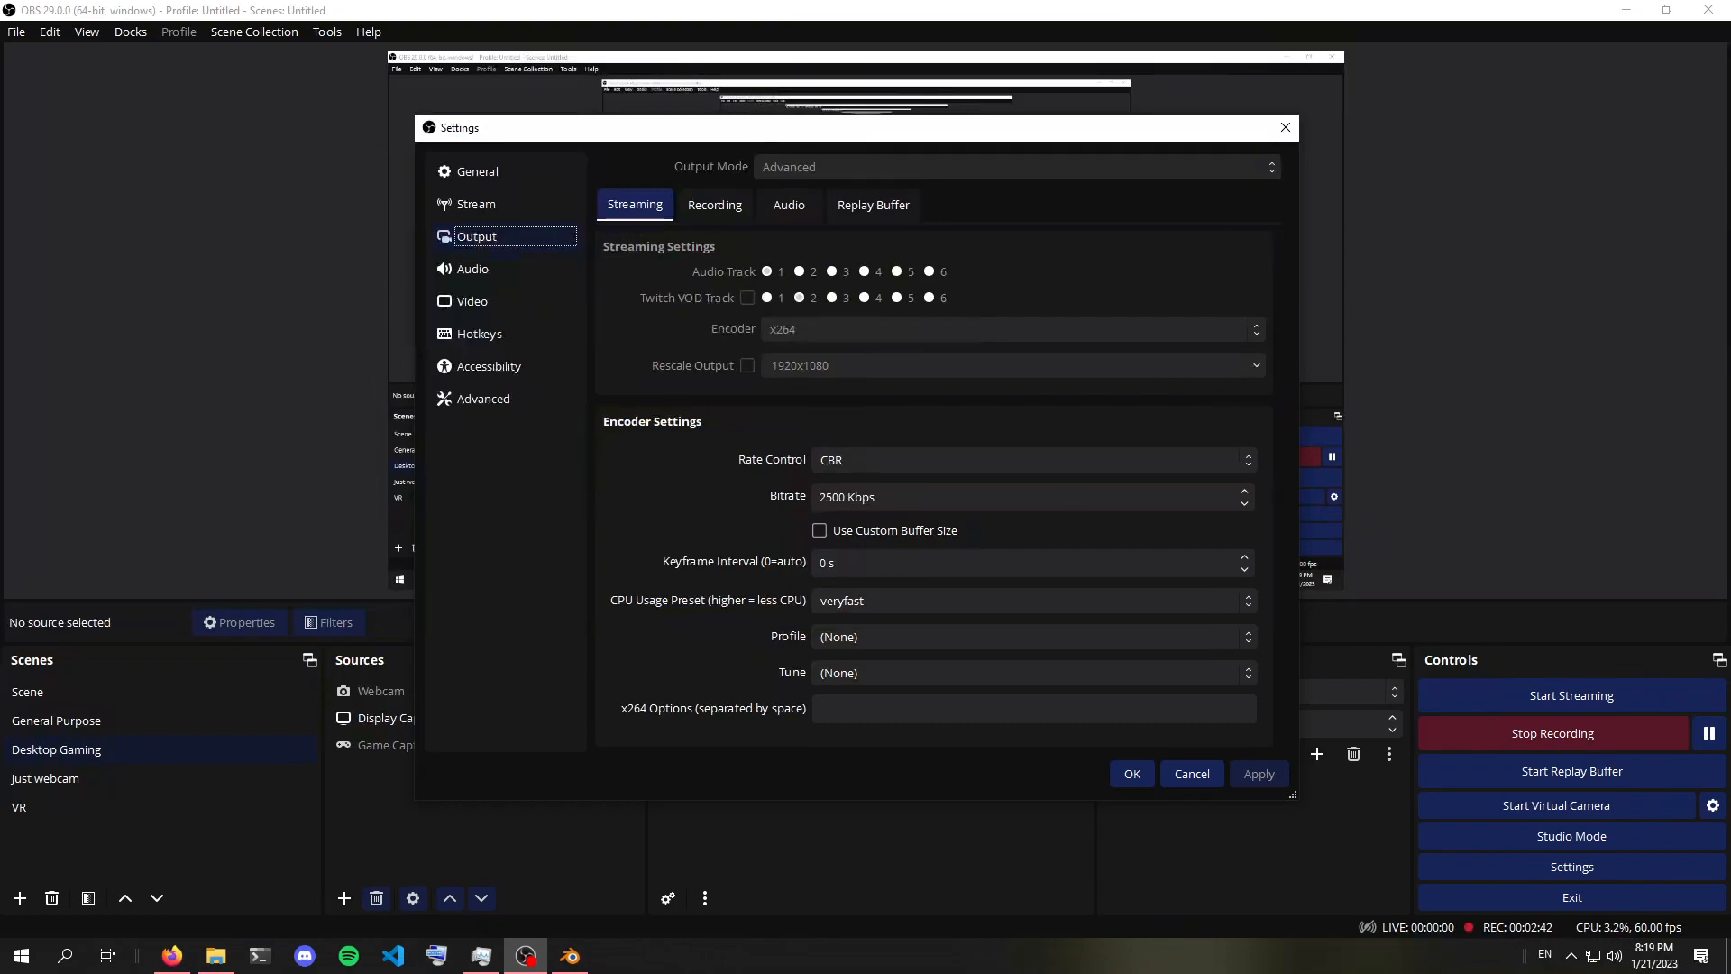
click(715, 204)
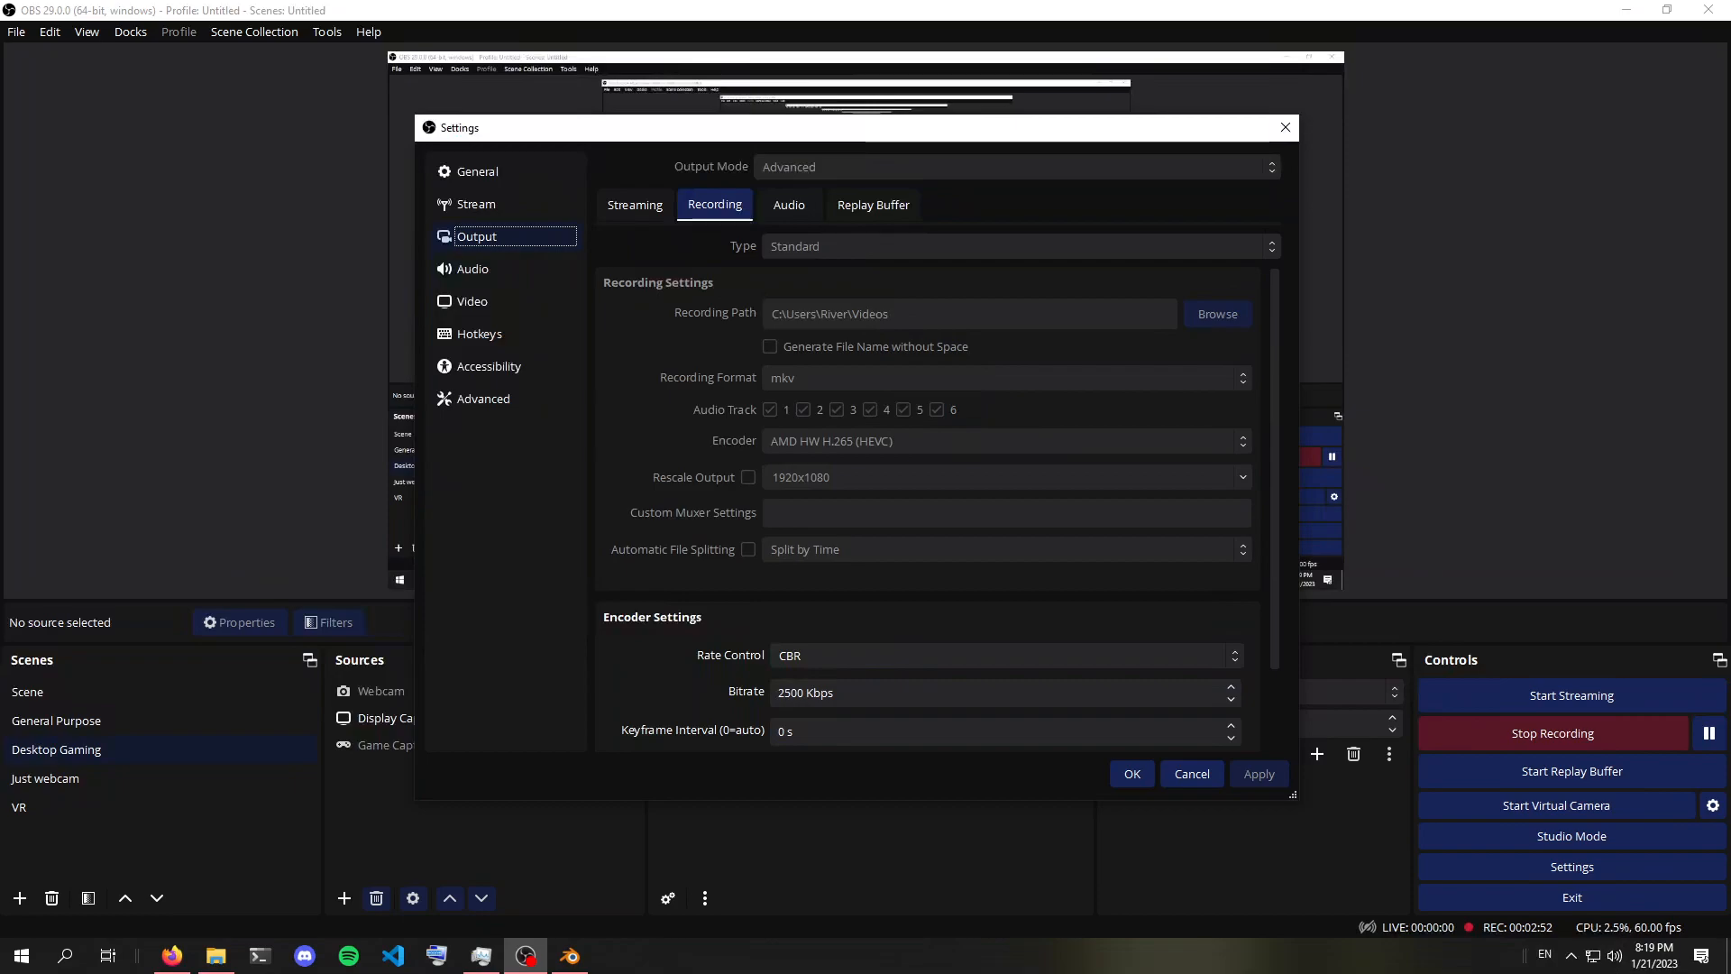
click(635, 205)
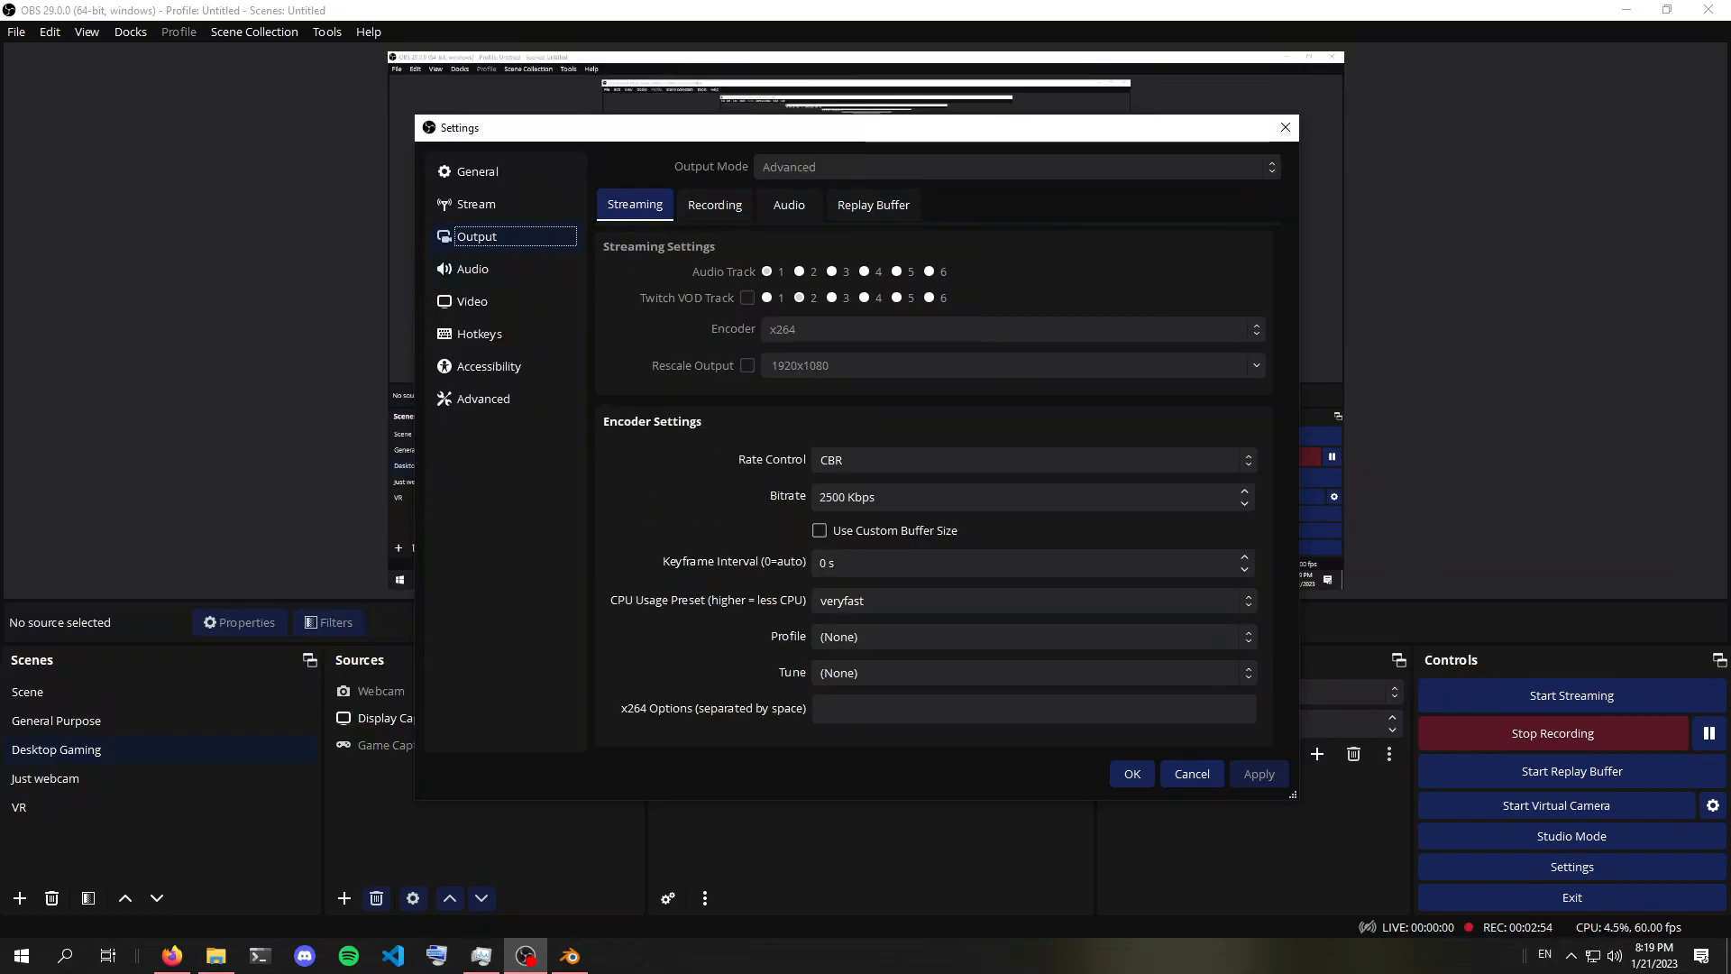
click(715, 204)
scroll(937, 505, down, 1)
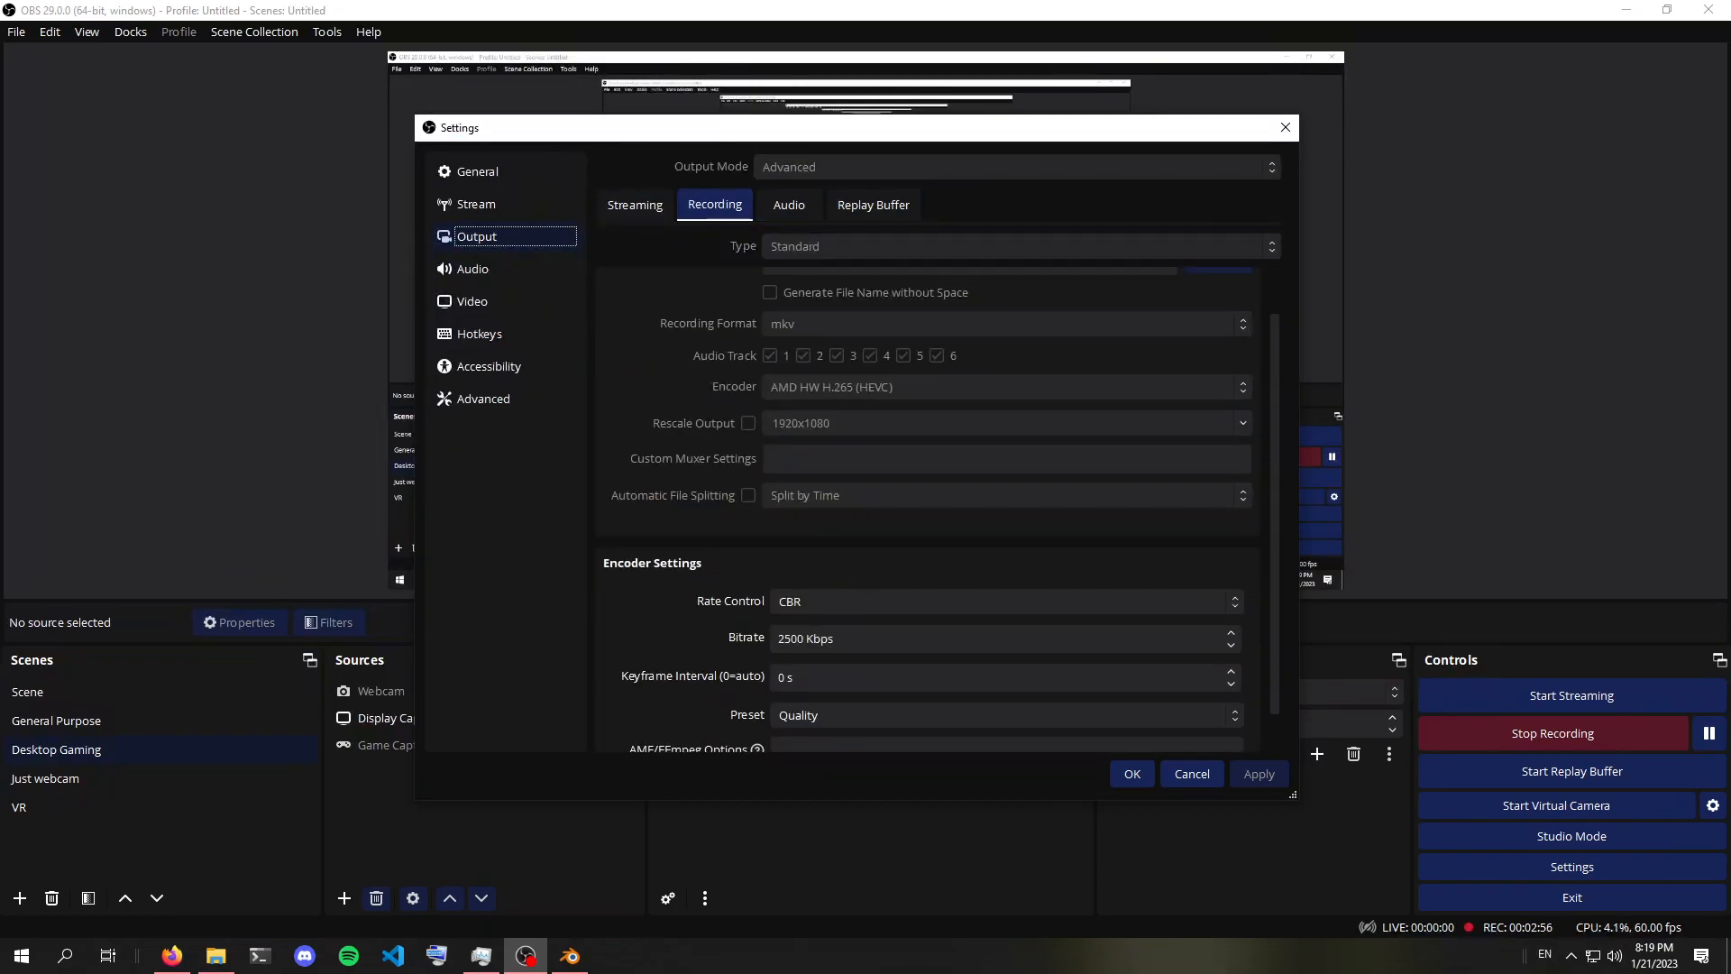
click(1286, 128)
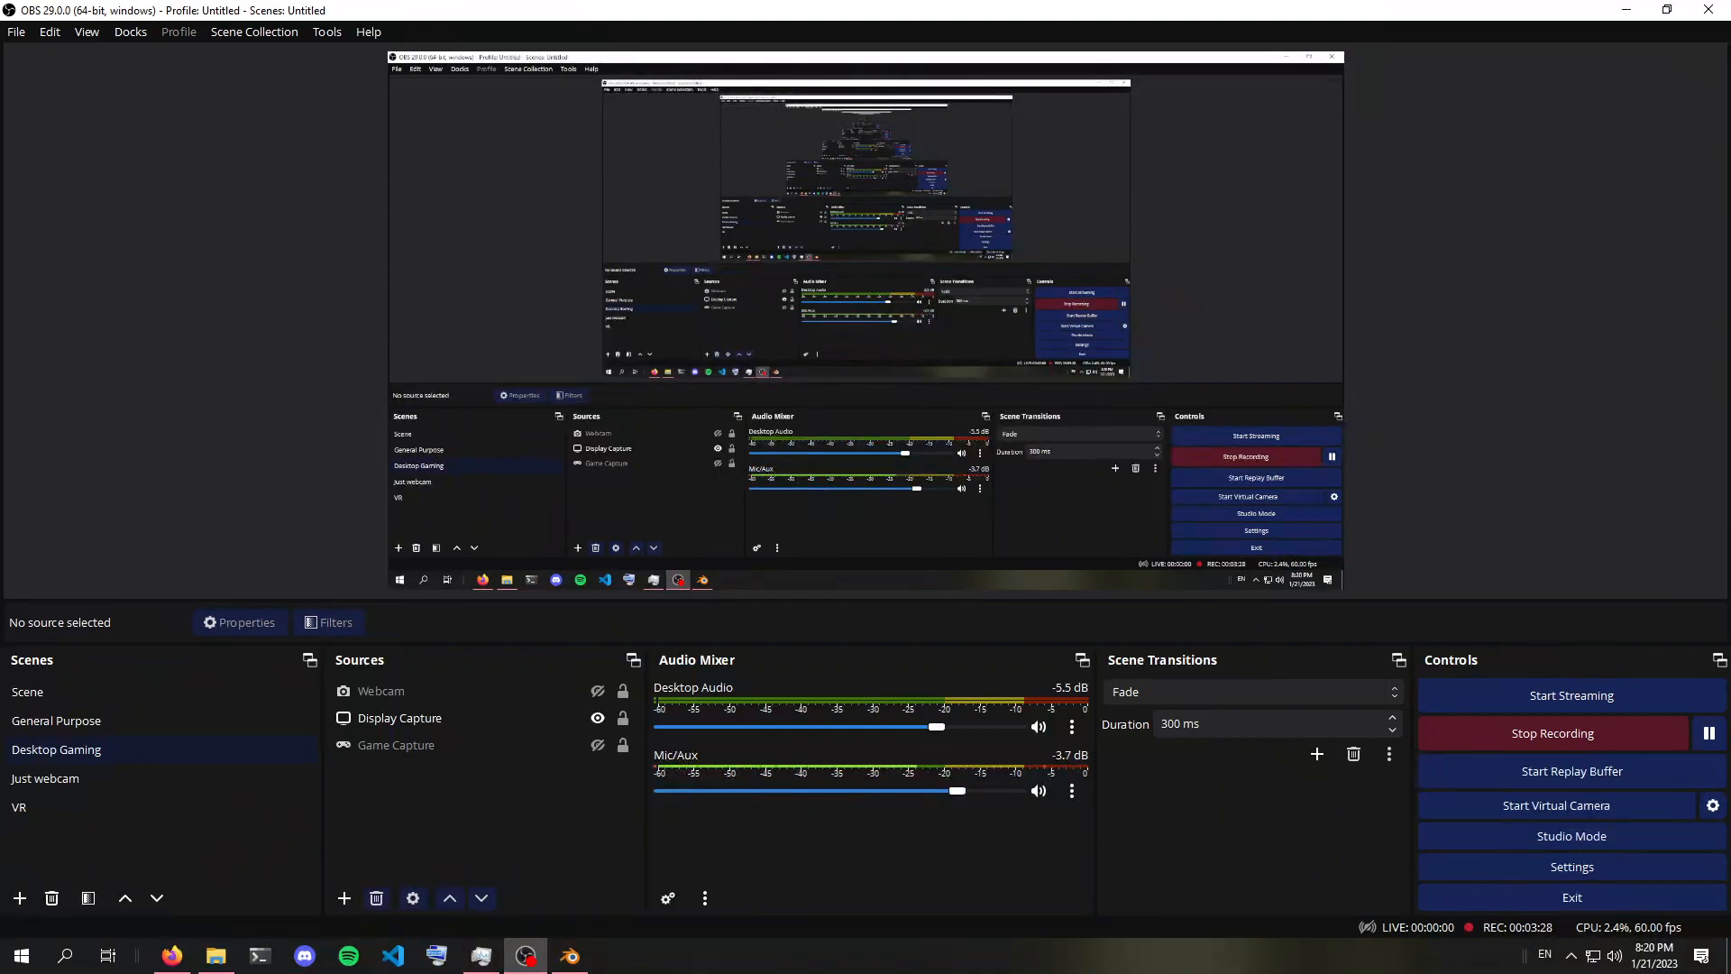
Switch to File Explorer and look through the recordings in the Videos folder
drag(0, 95, 979, 71)
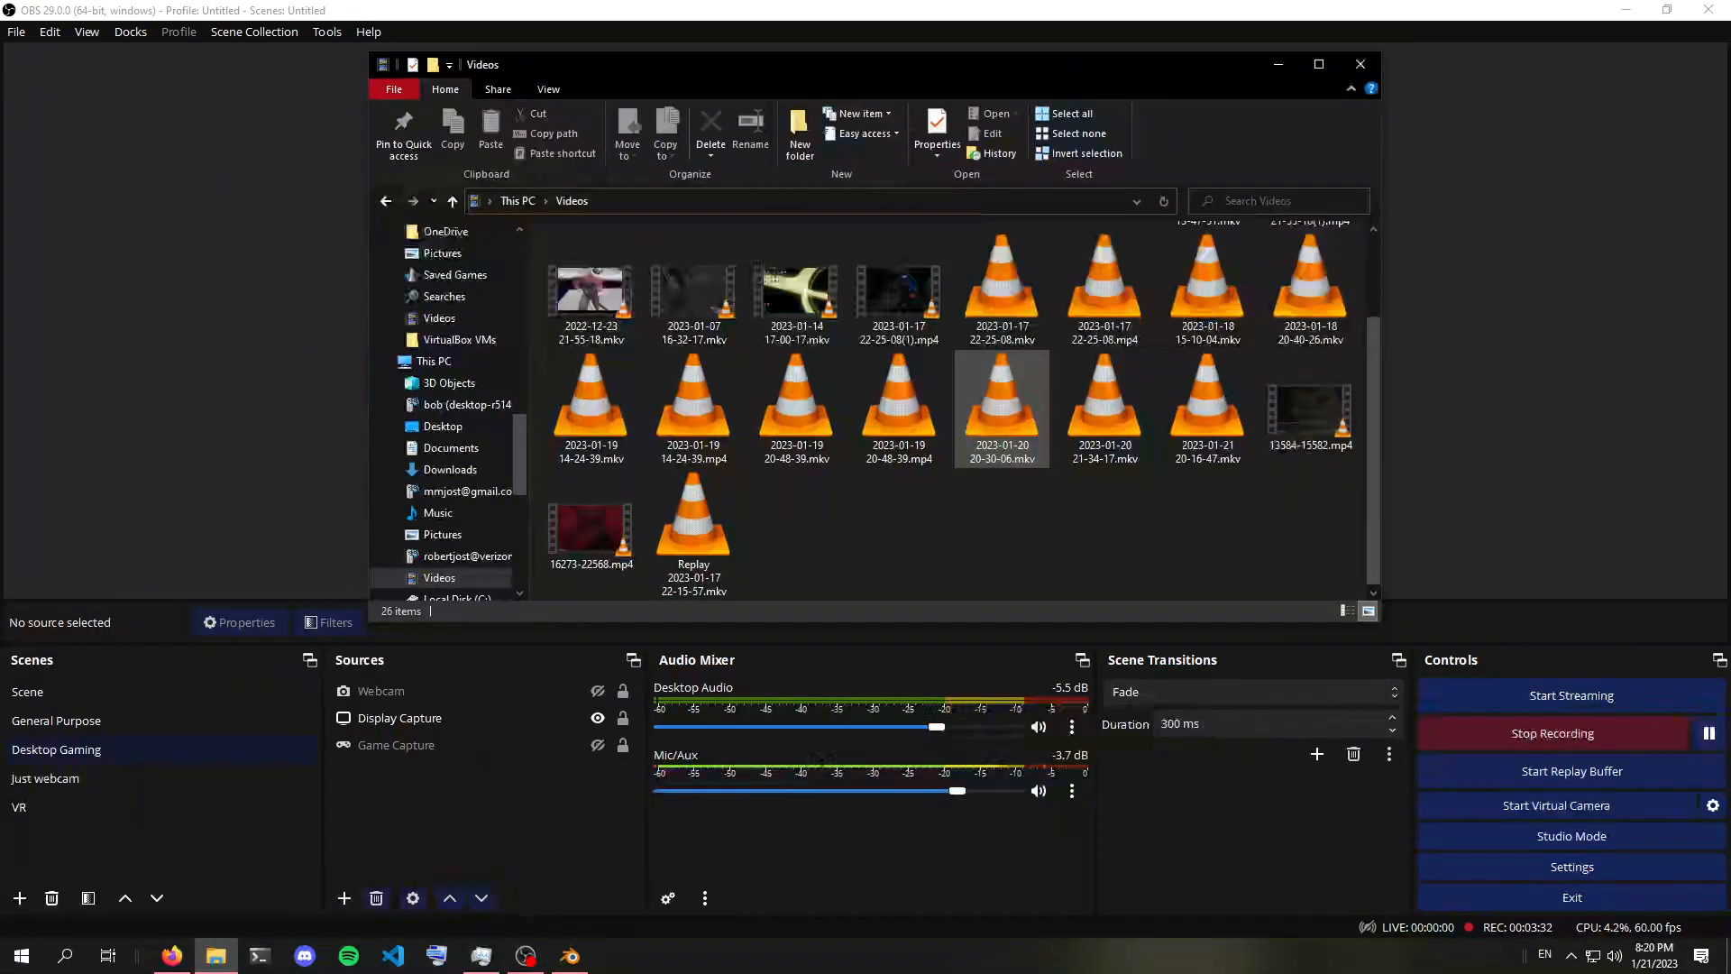
scroll(949, 410, up, 2)
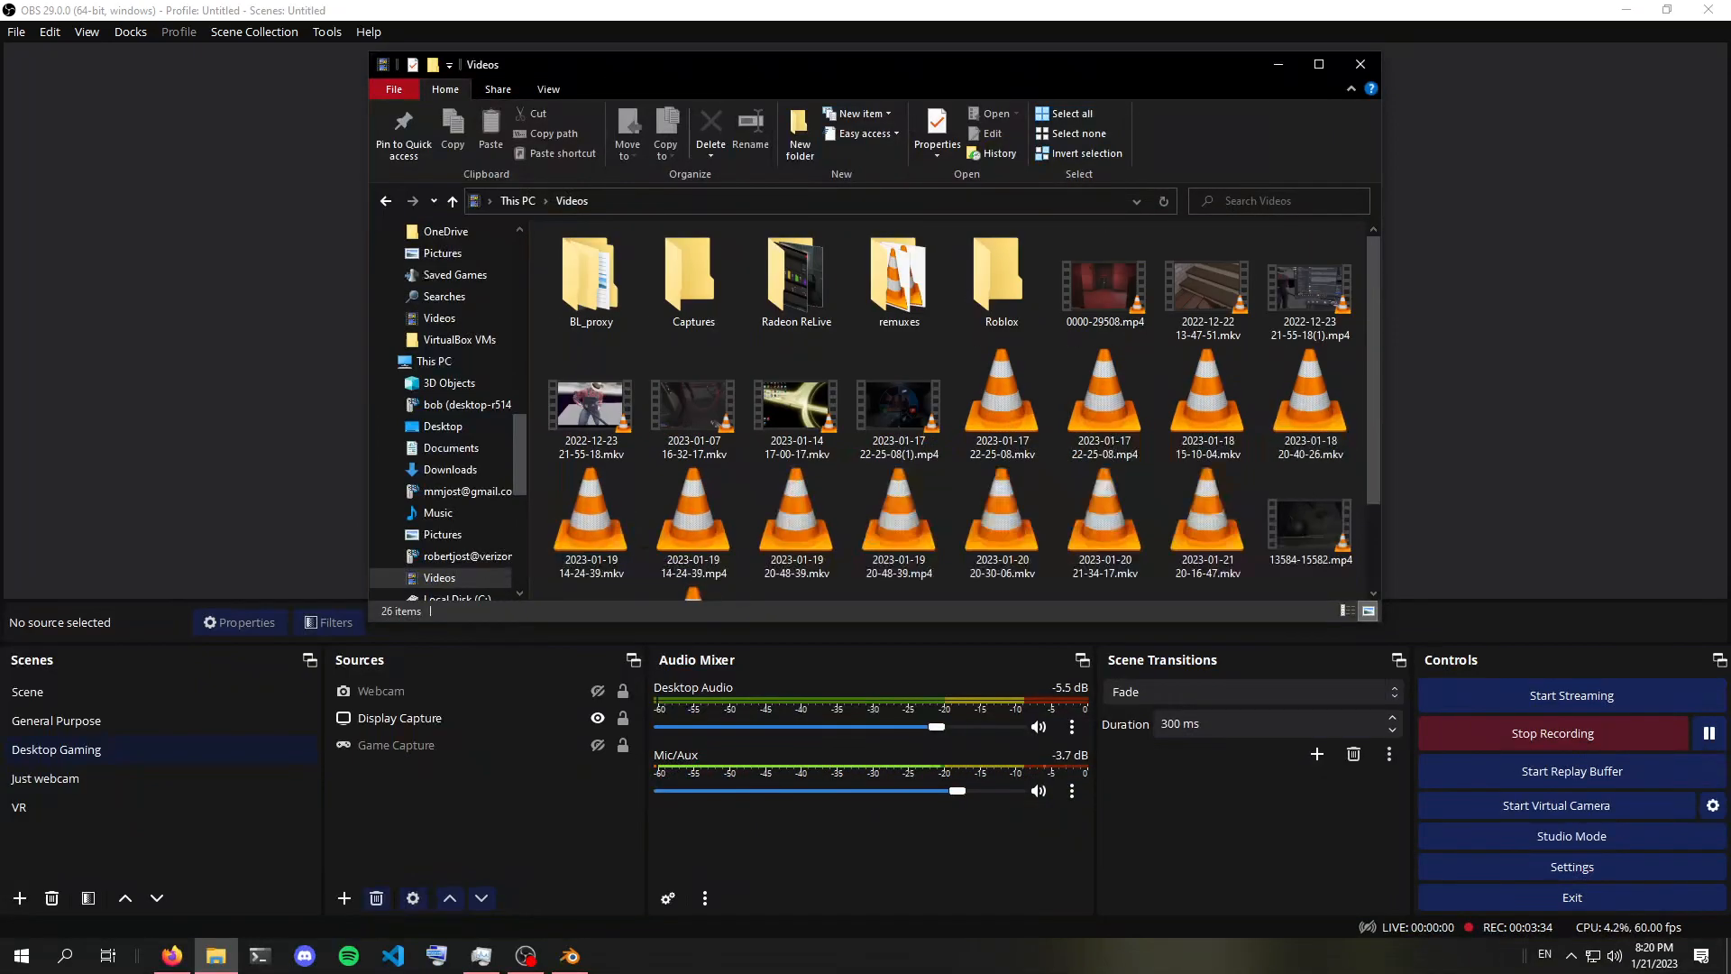
scroll(948, 410, down, 2)
scroll(1104, 505, up, 2)
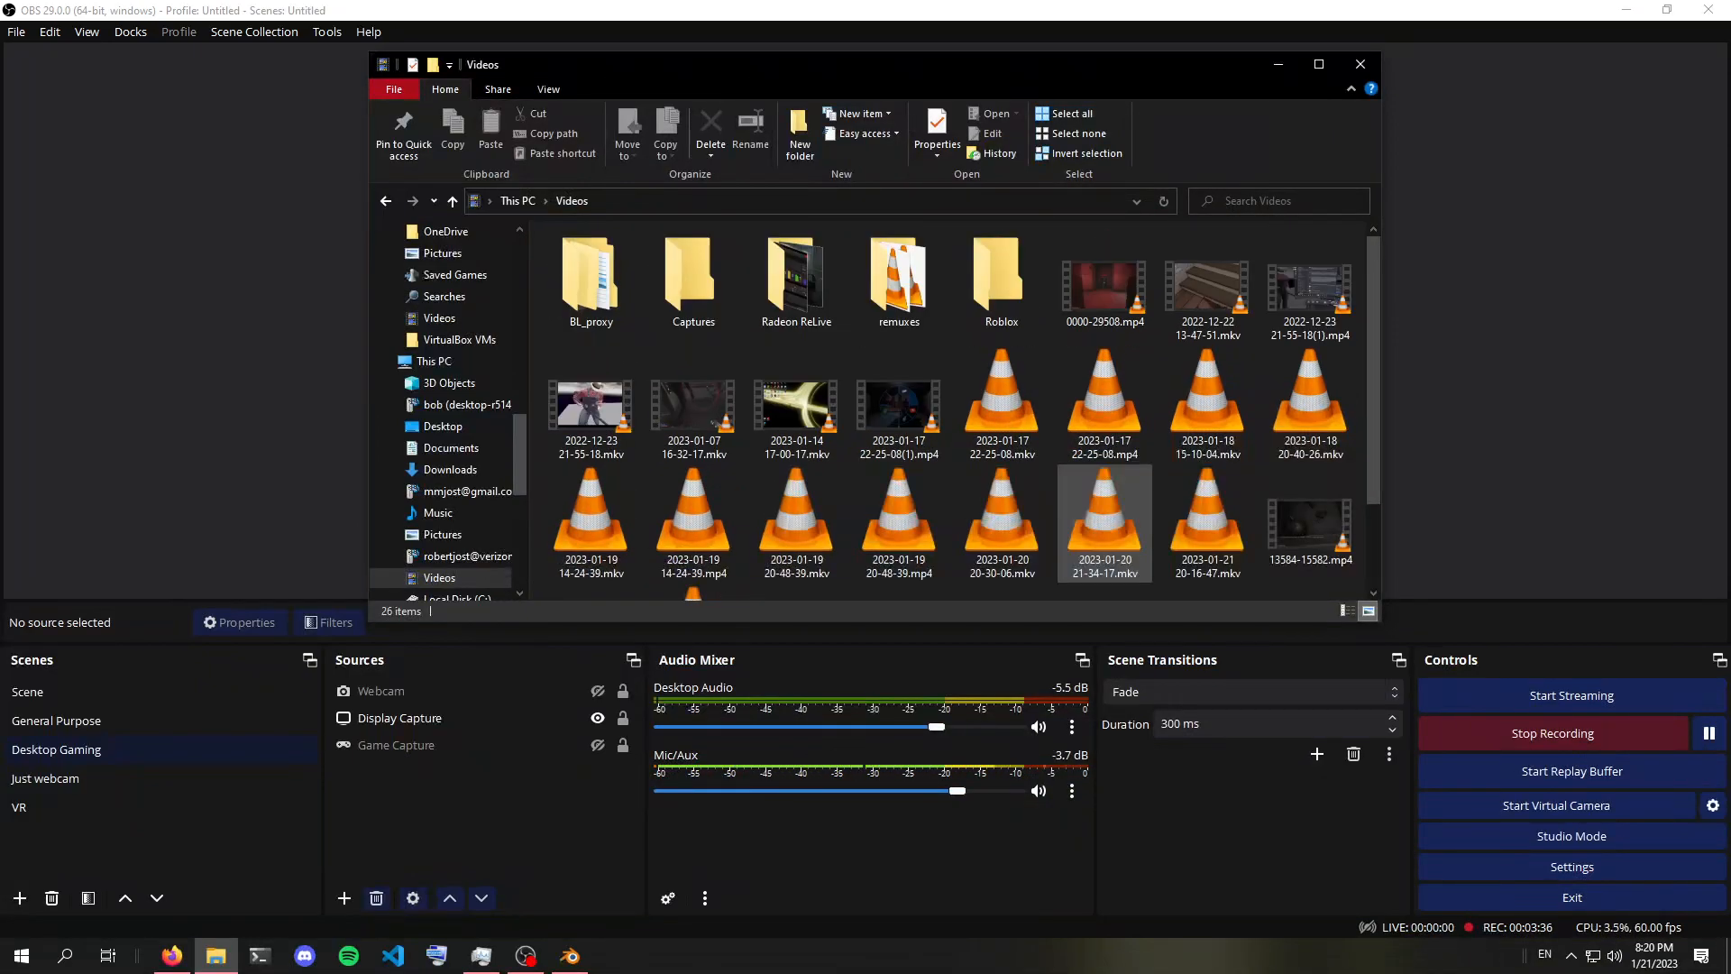
scroll(1104, 505, down, 2)
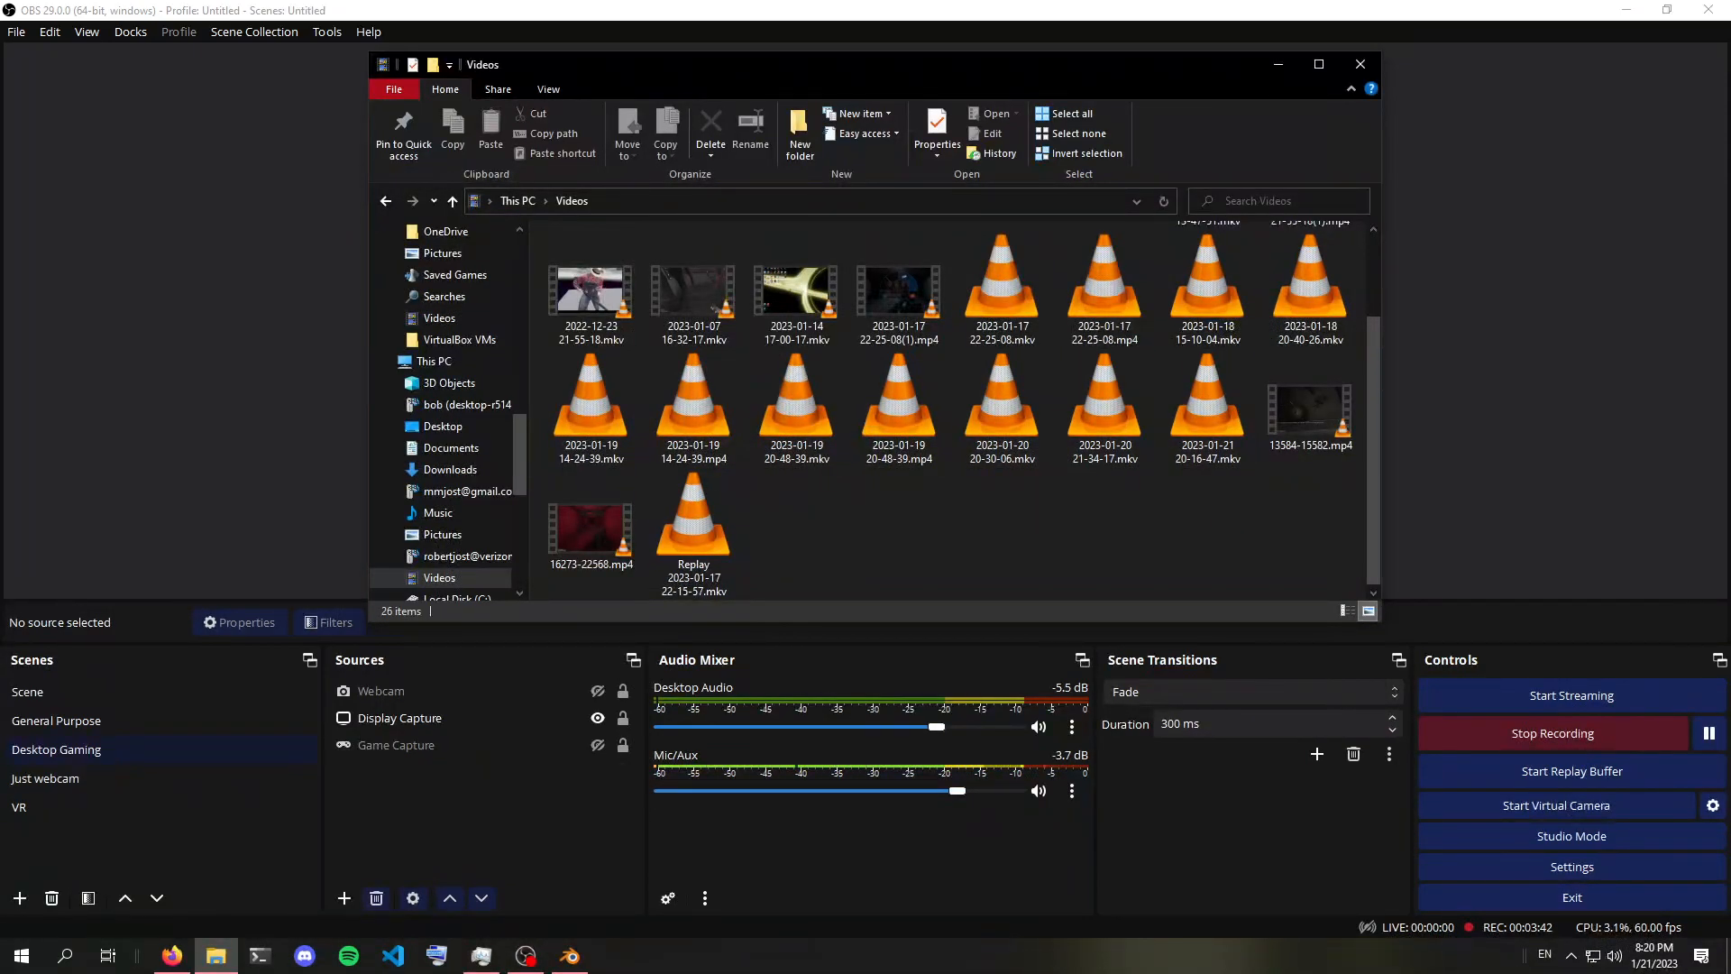
scroll(1208, 406, up, 2)
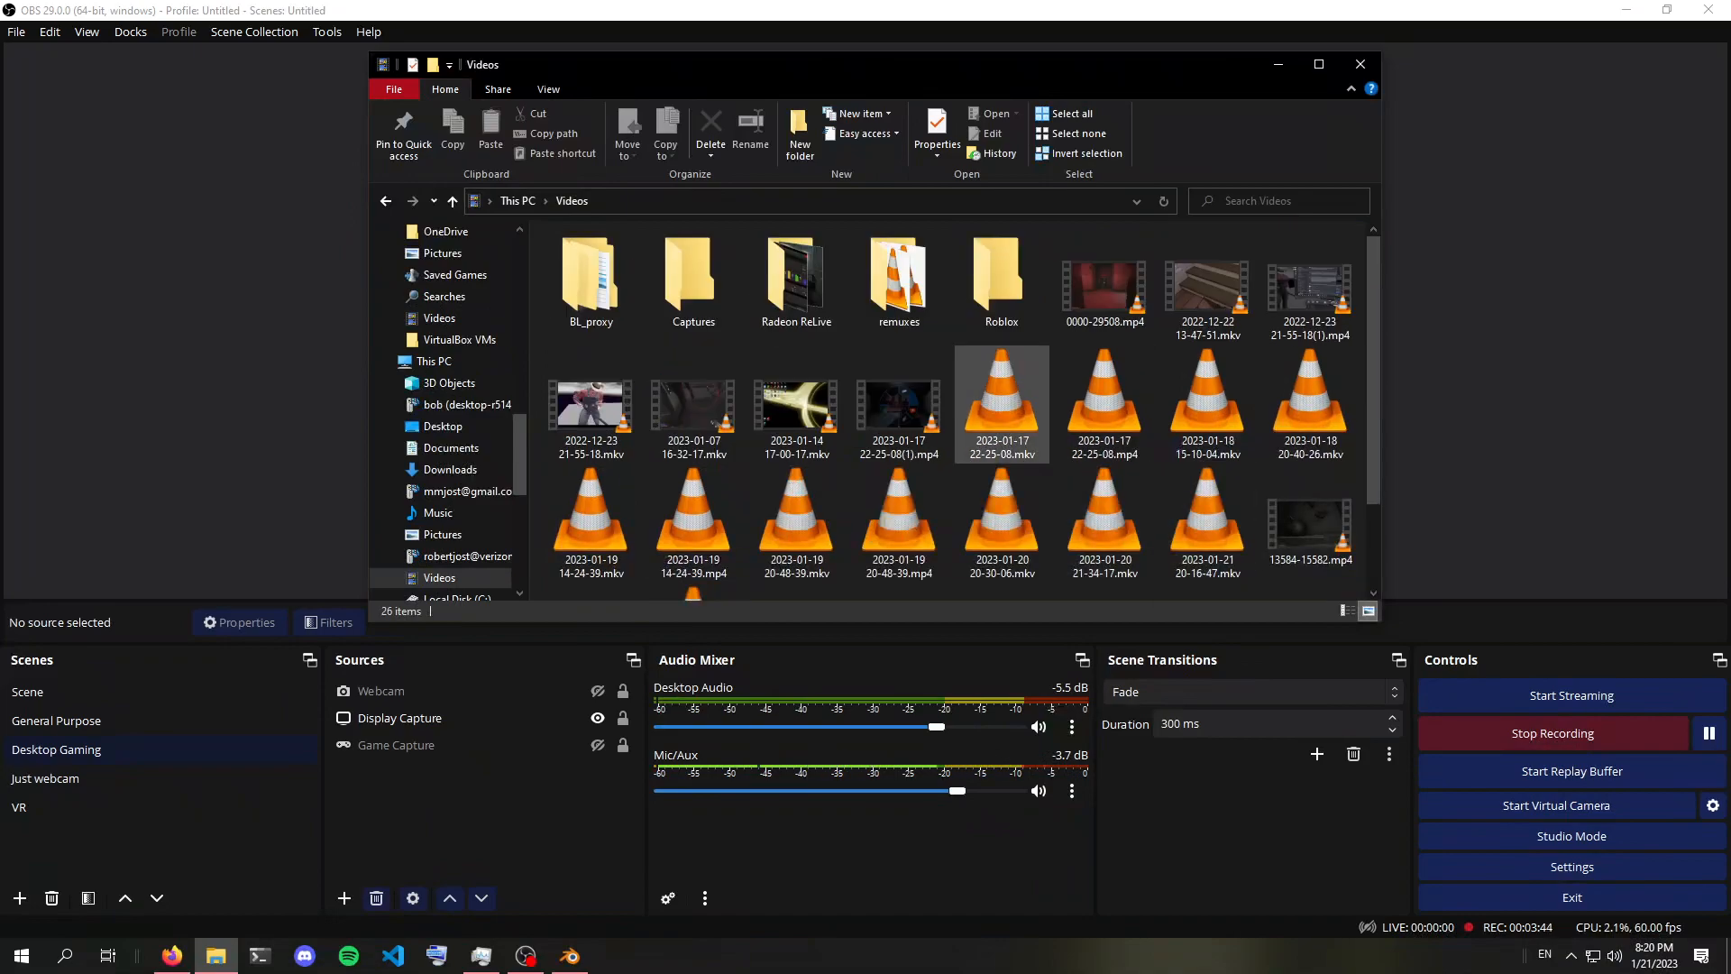
Look through the clips in the Radeon ReLive folder and return to the recordings in the Videos folder
double_click(796, 280)
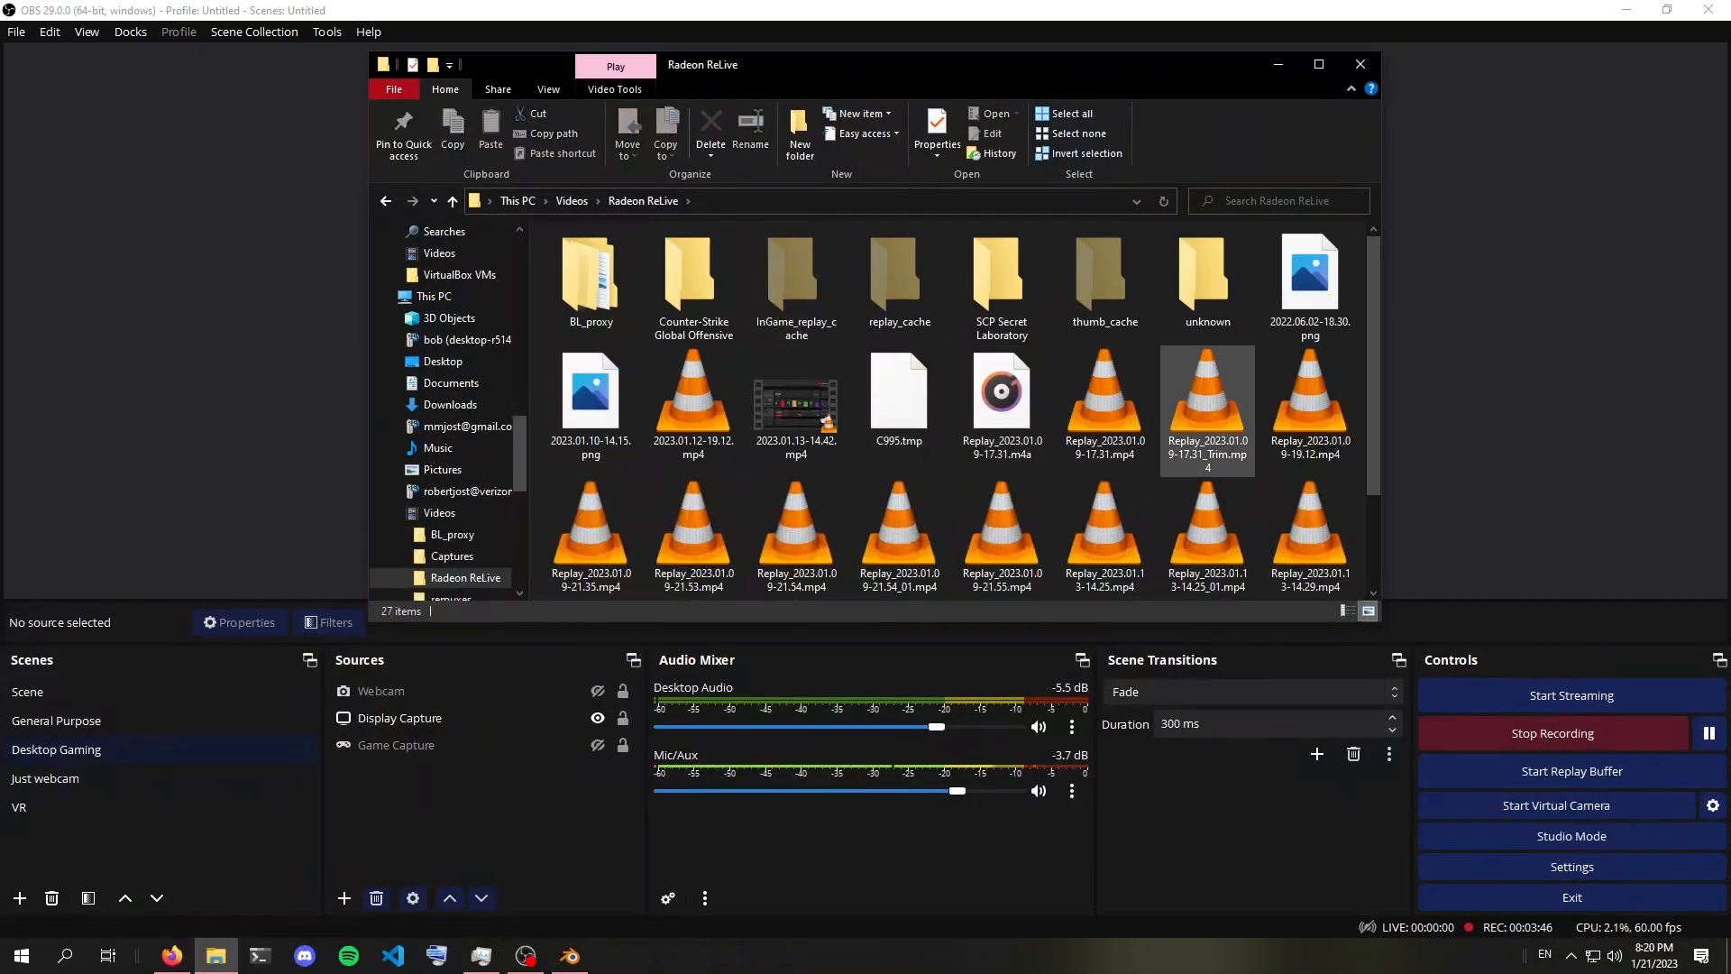
scroll(1207, 446, down, 2)
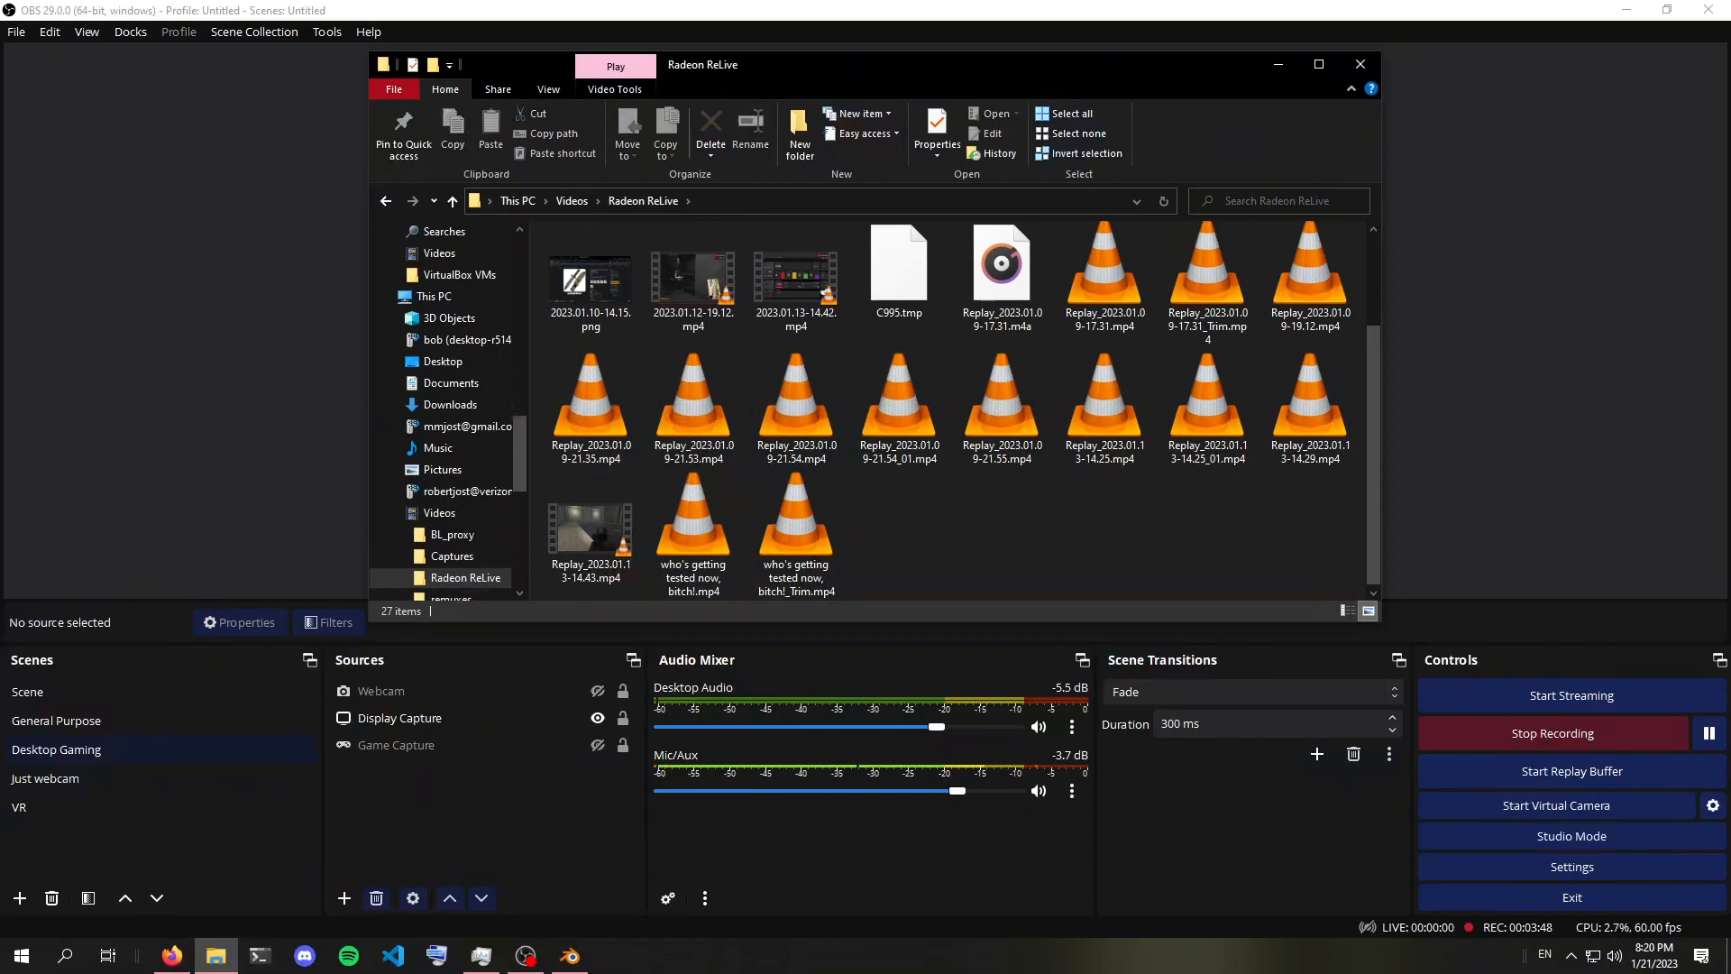
scroll(1002, 406, up, 2)
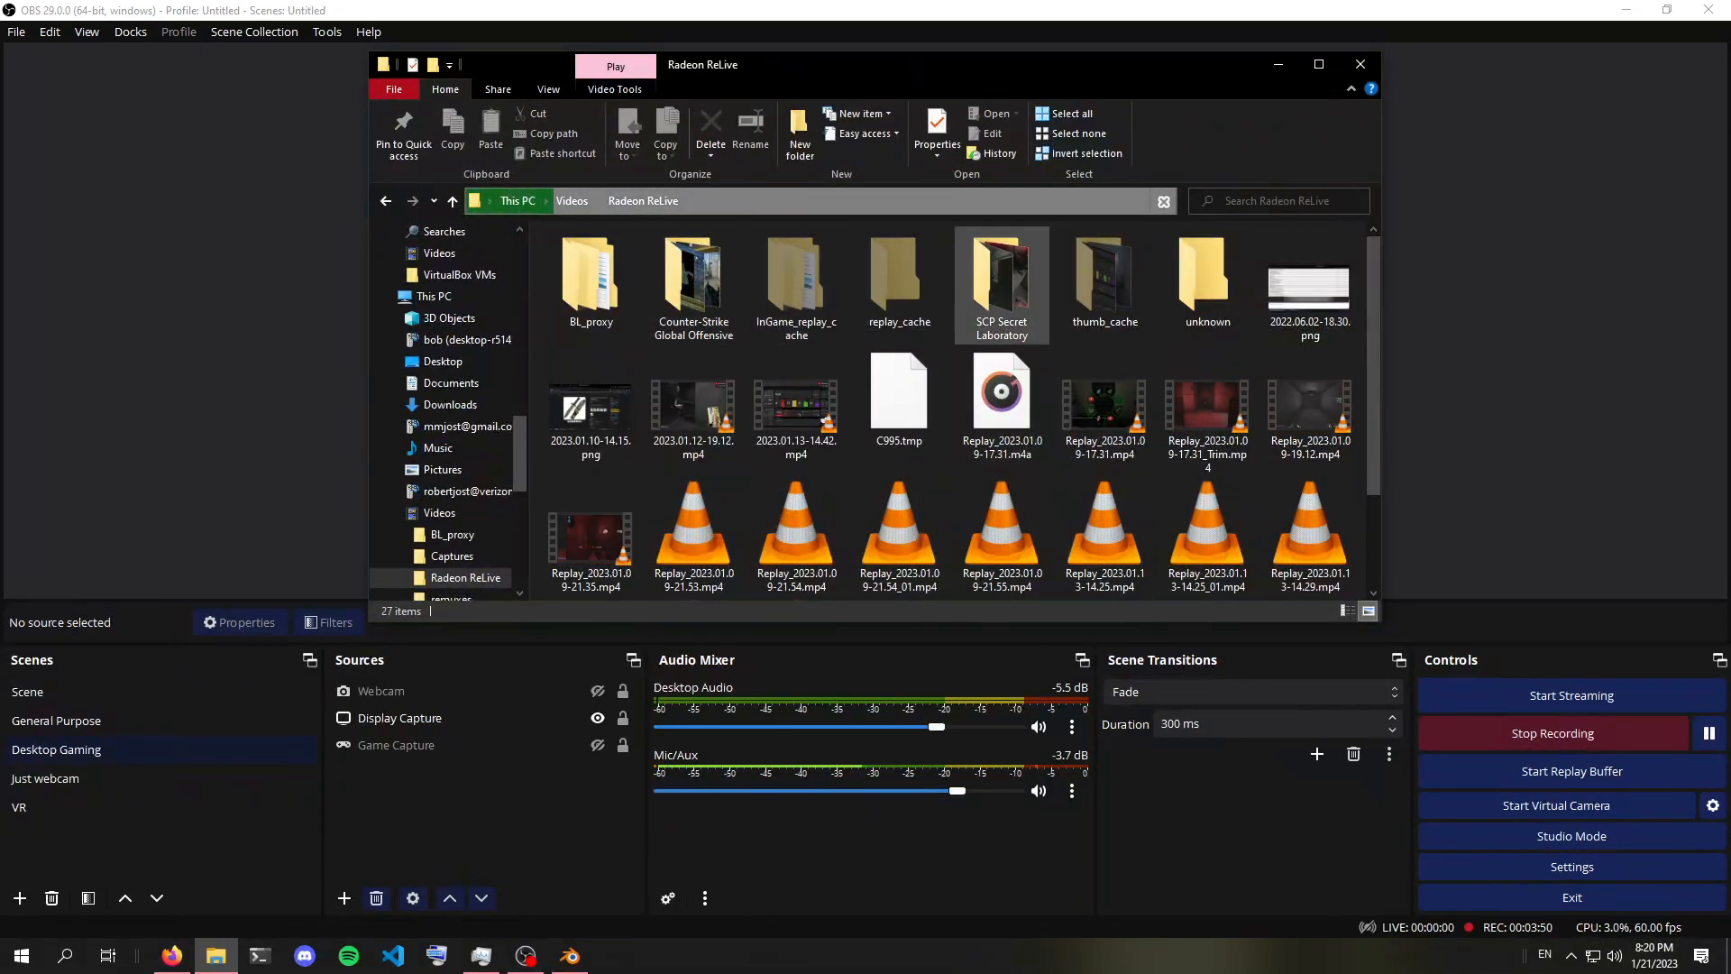
scroll(1001, 405, down, 2)
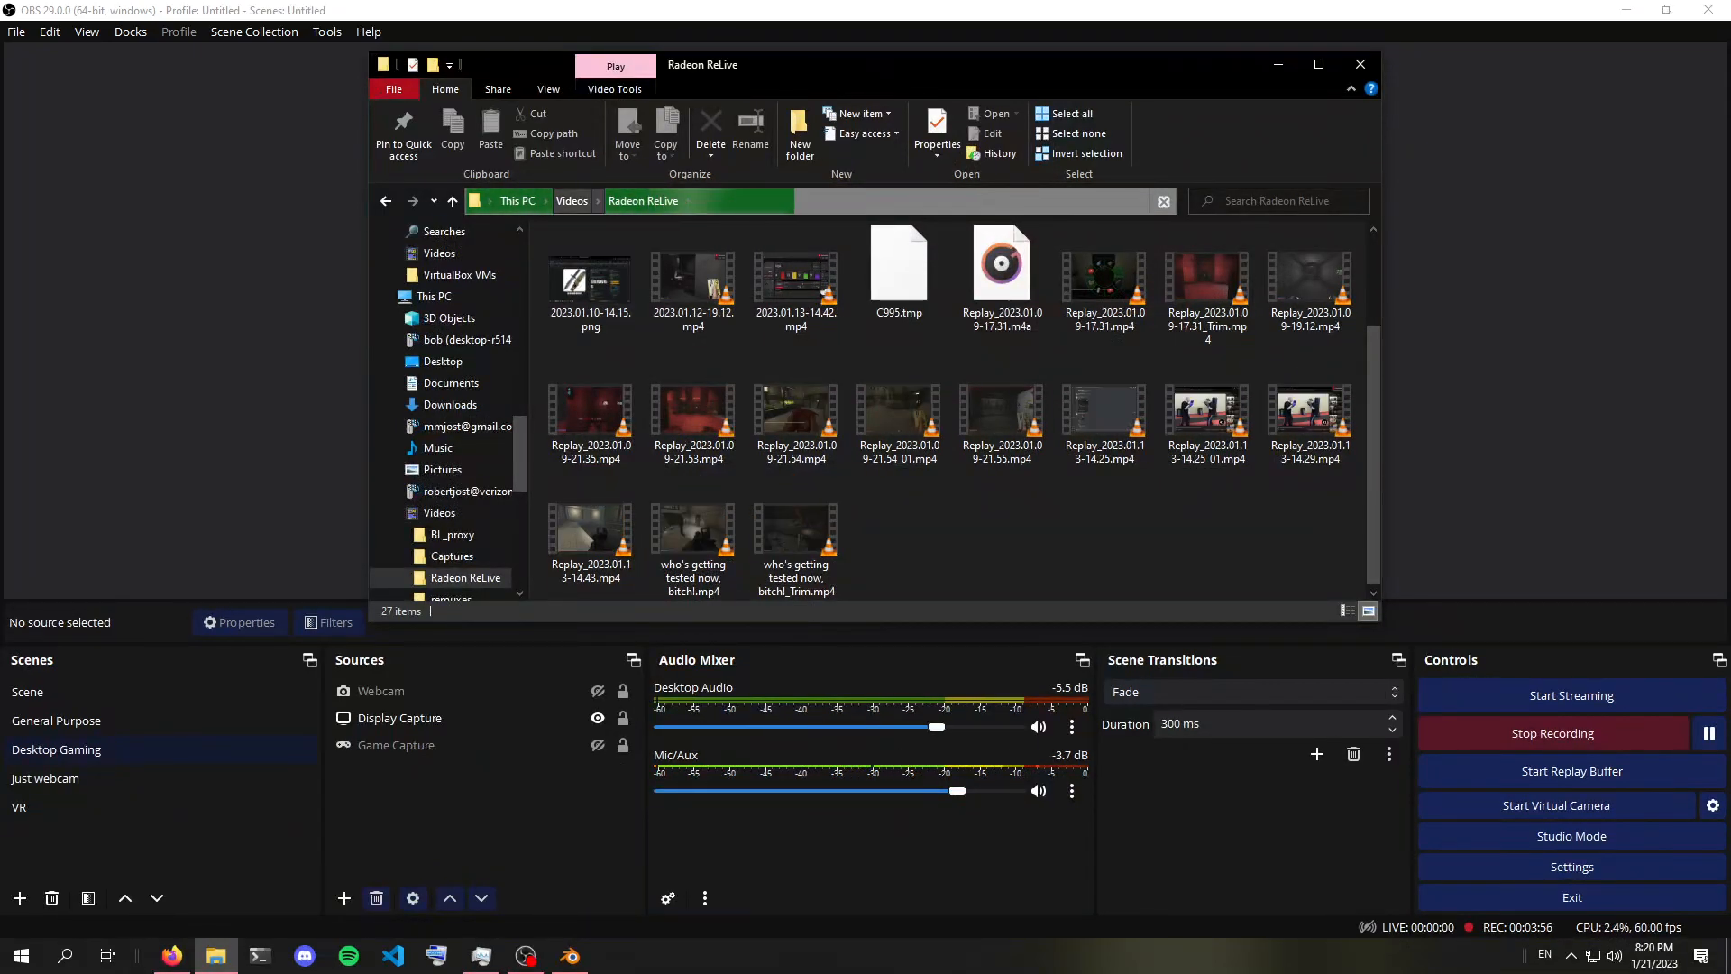
click(572, 201)
scroll(1114, 364, down, 2)
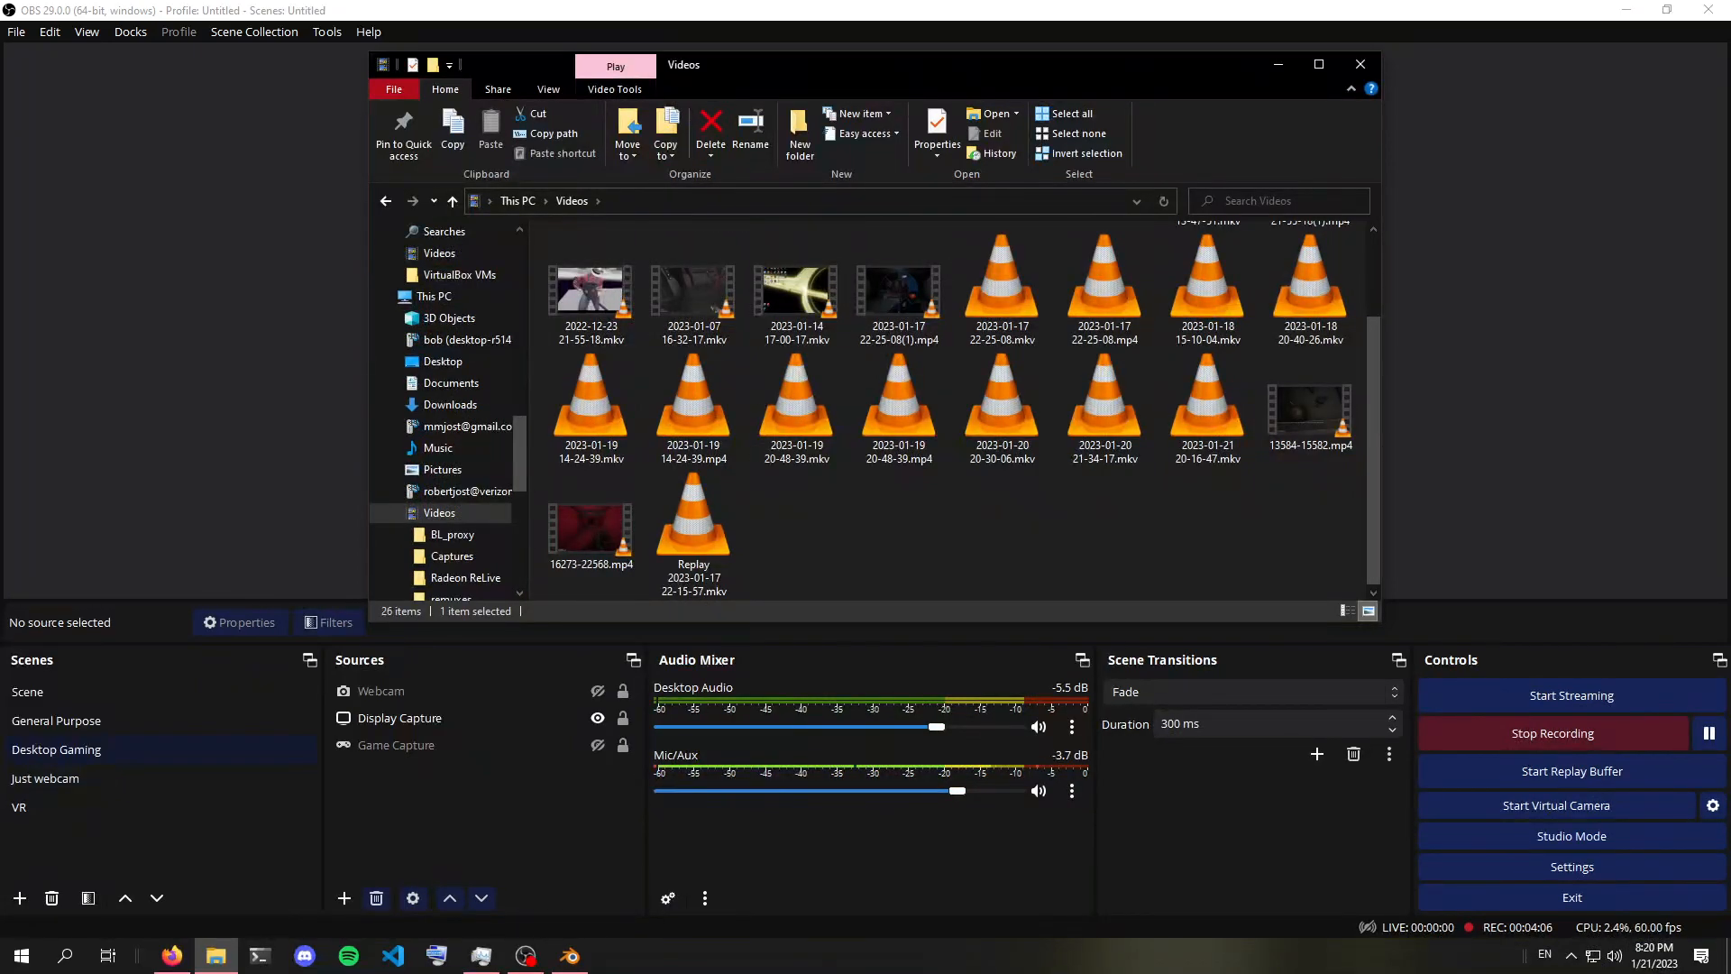
click(992, 532)
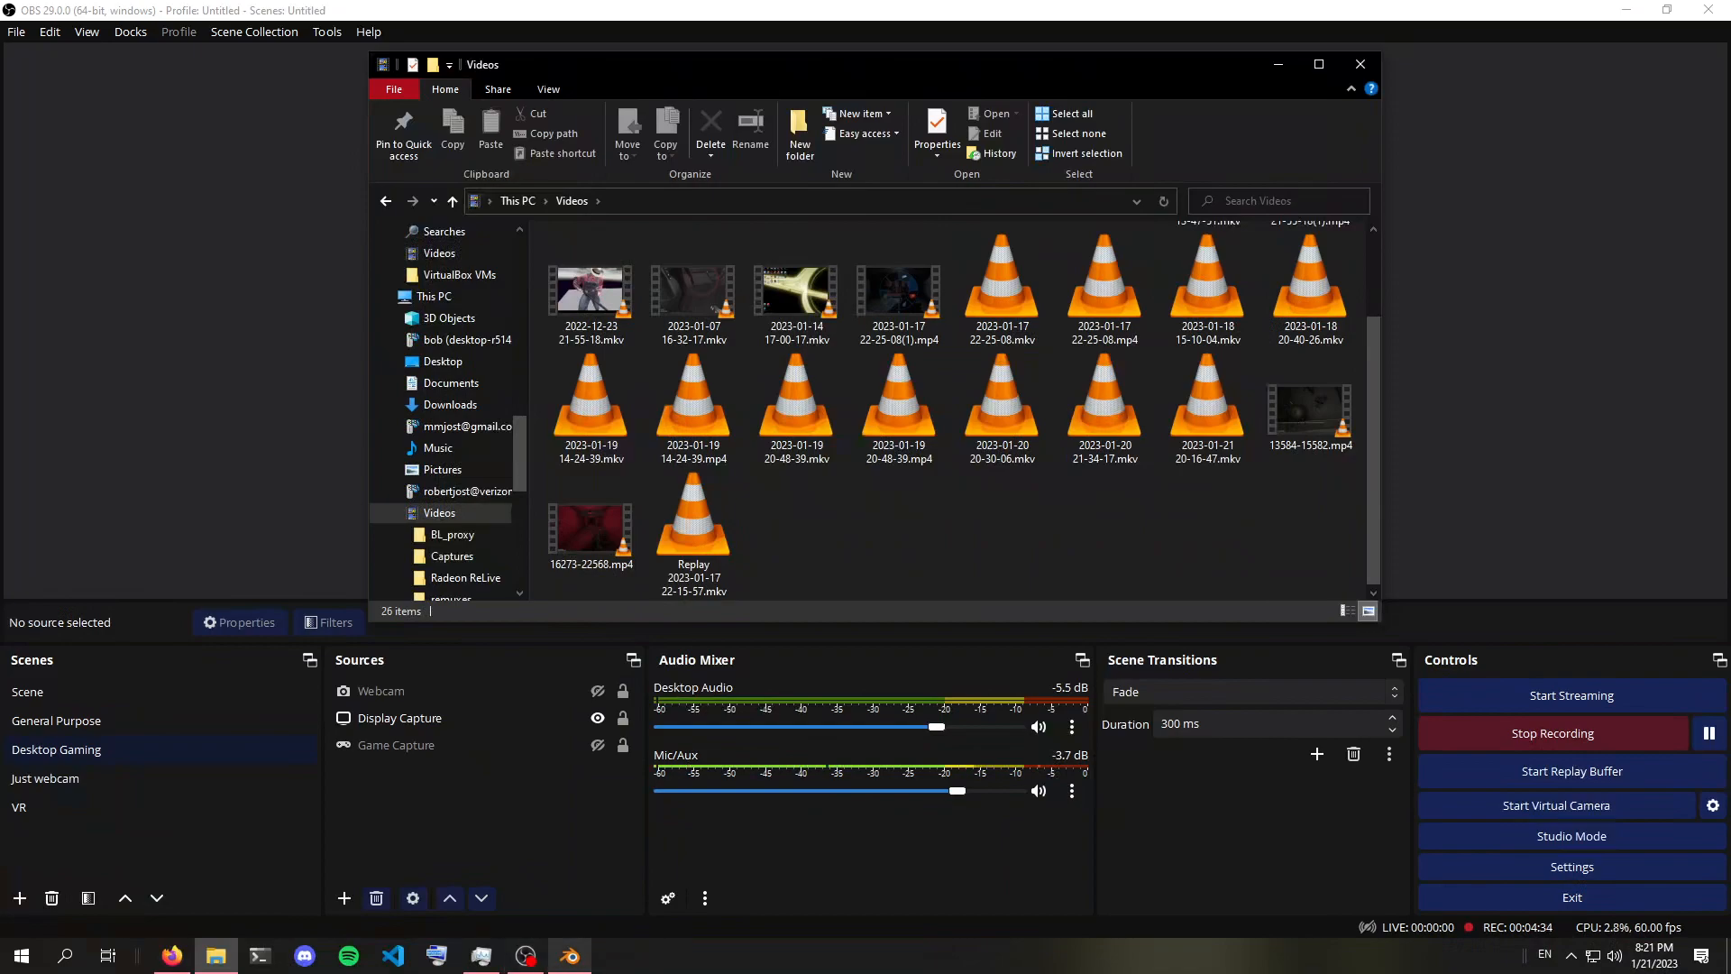
Switch to Blender and look over the full strip timeline of the video project in the Sequencer
click(569, 955)
click(967, 529)
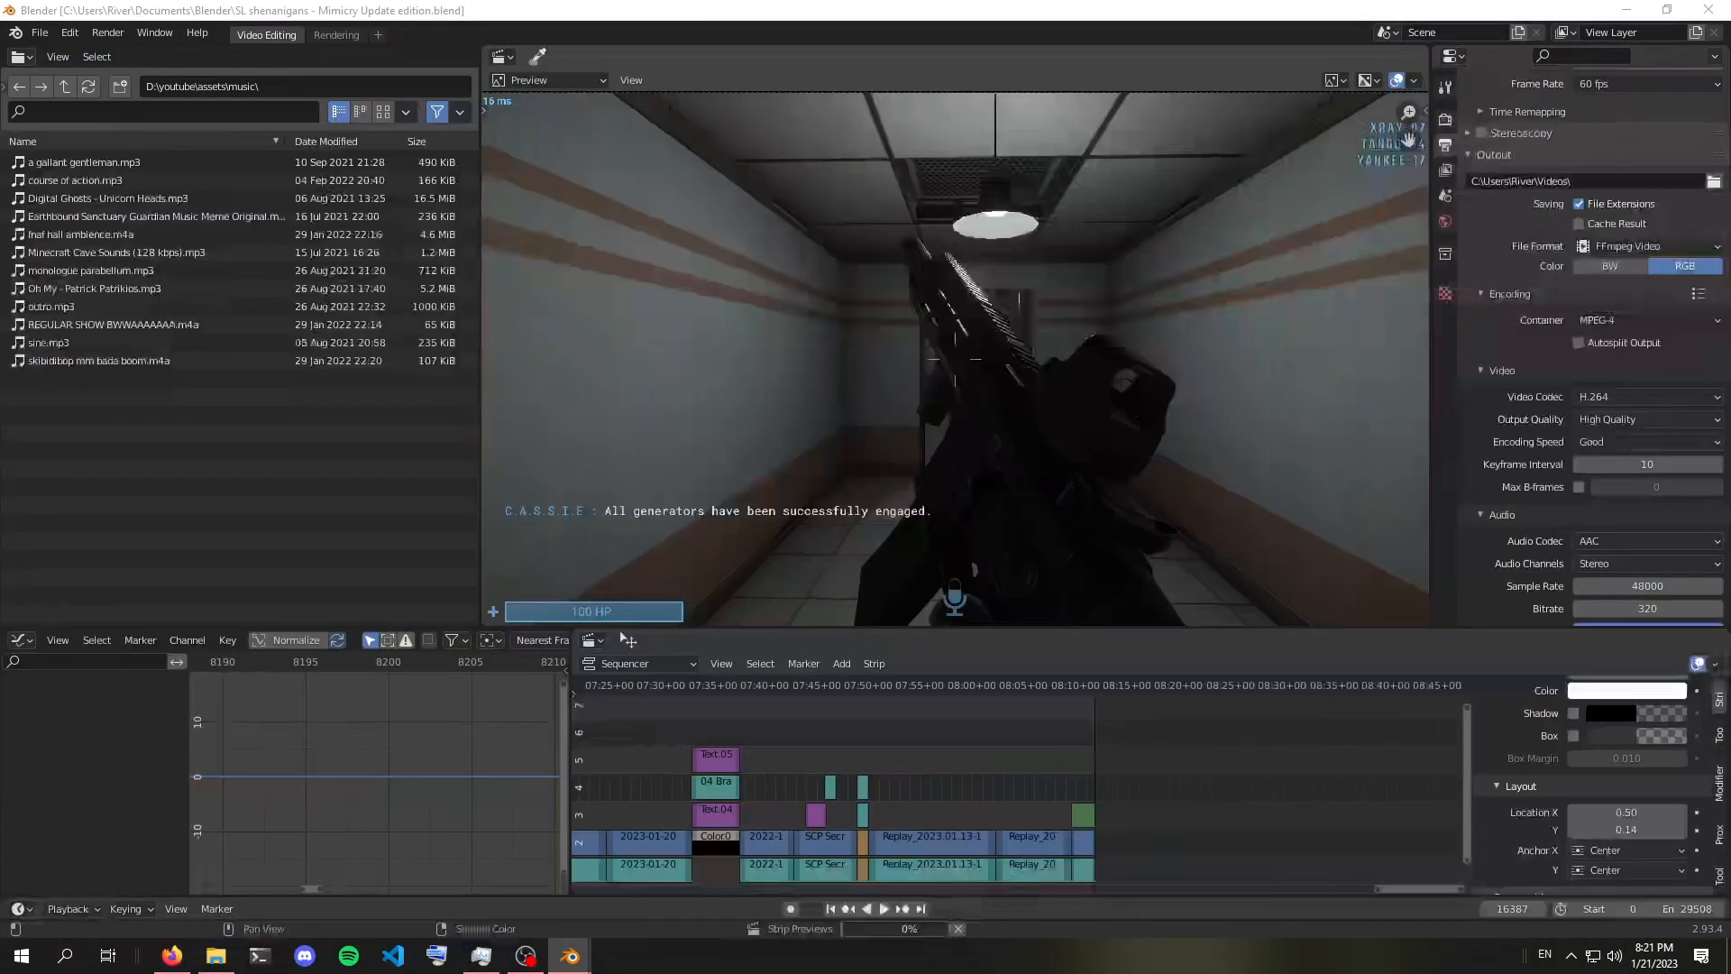
scroll(622, 639, down, 6)
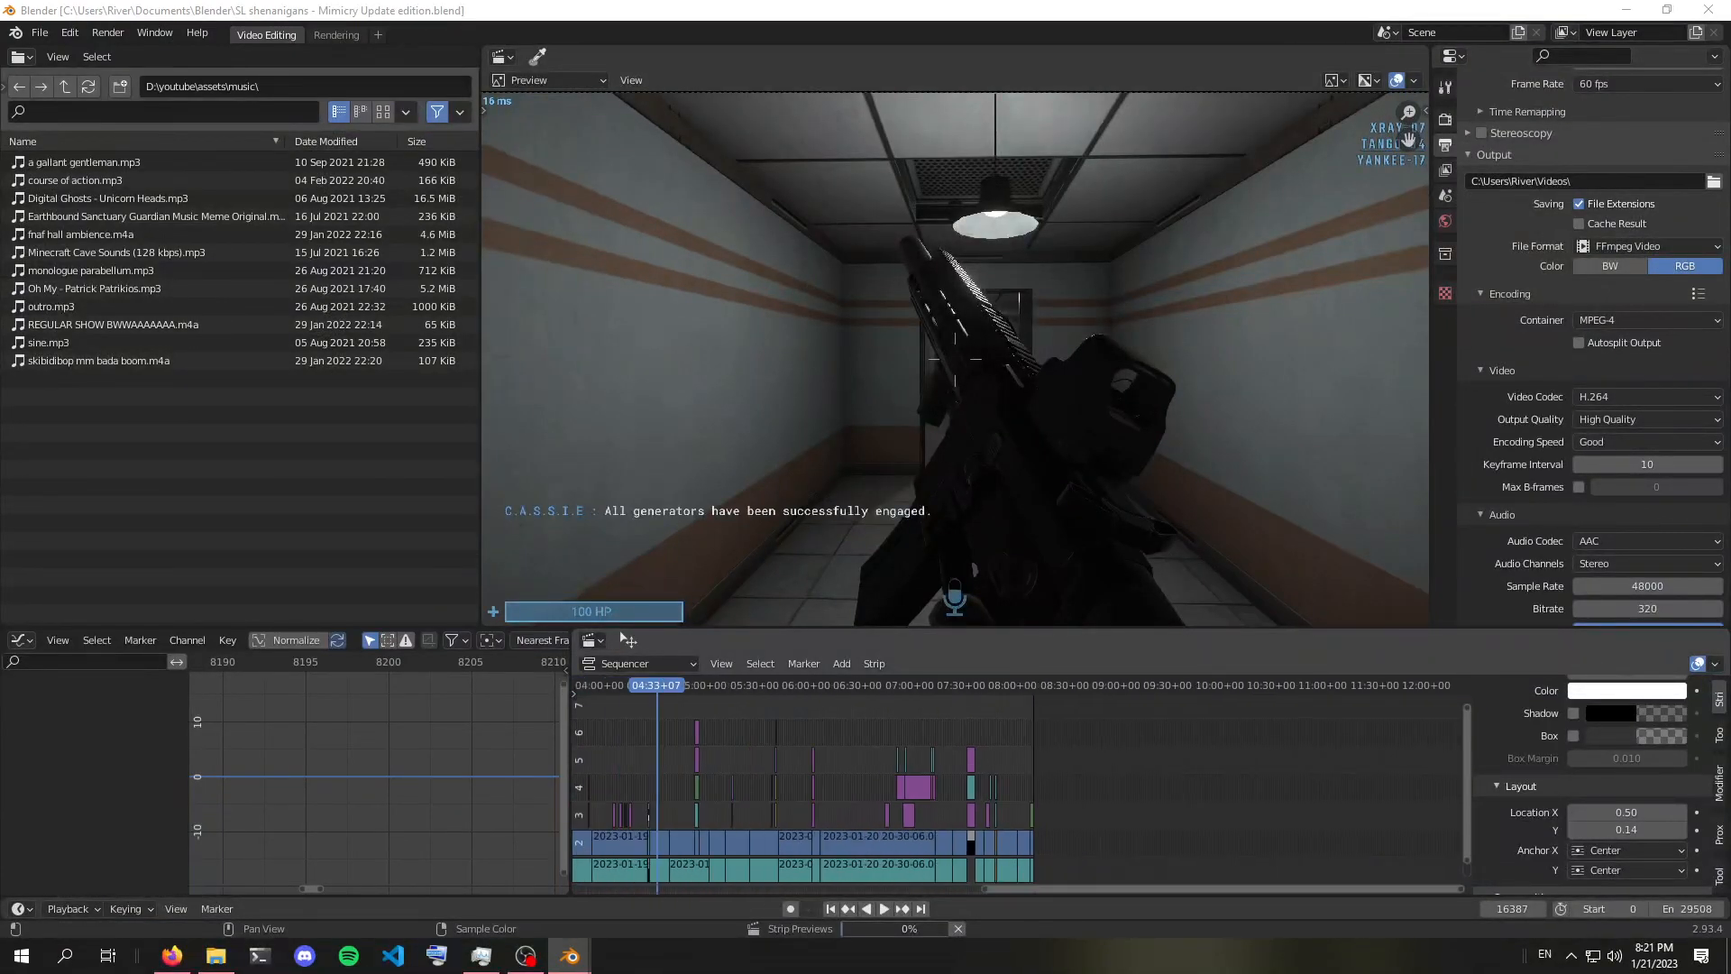
scroll(628, 639, up, 6)
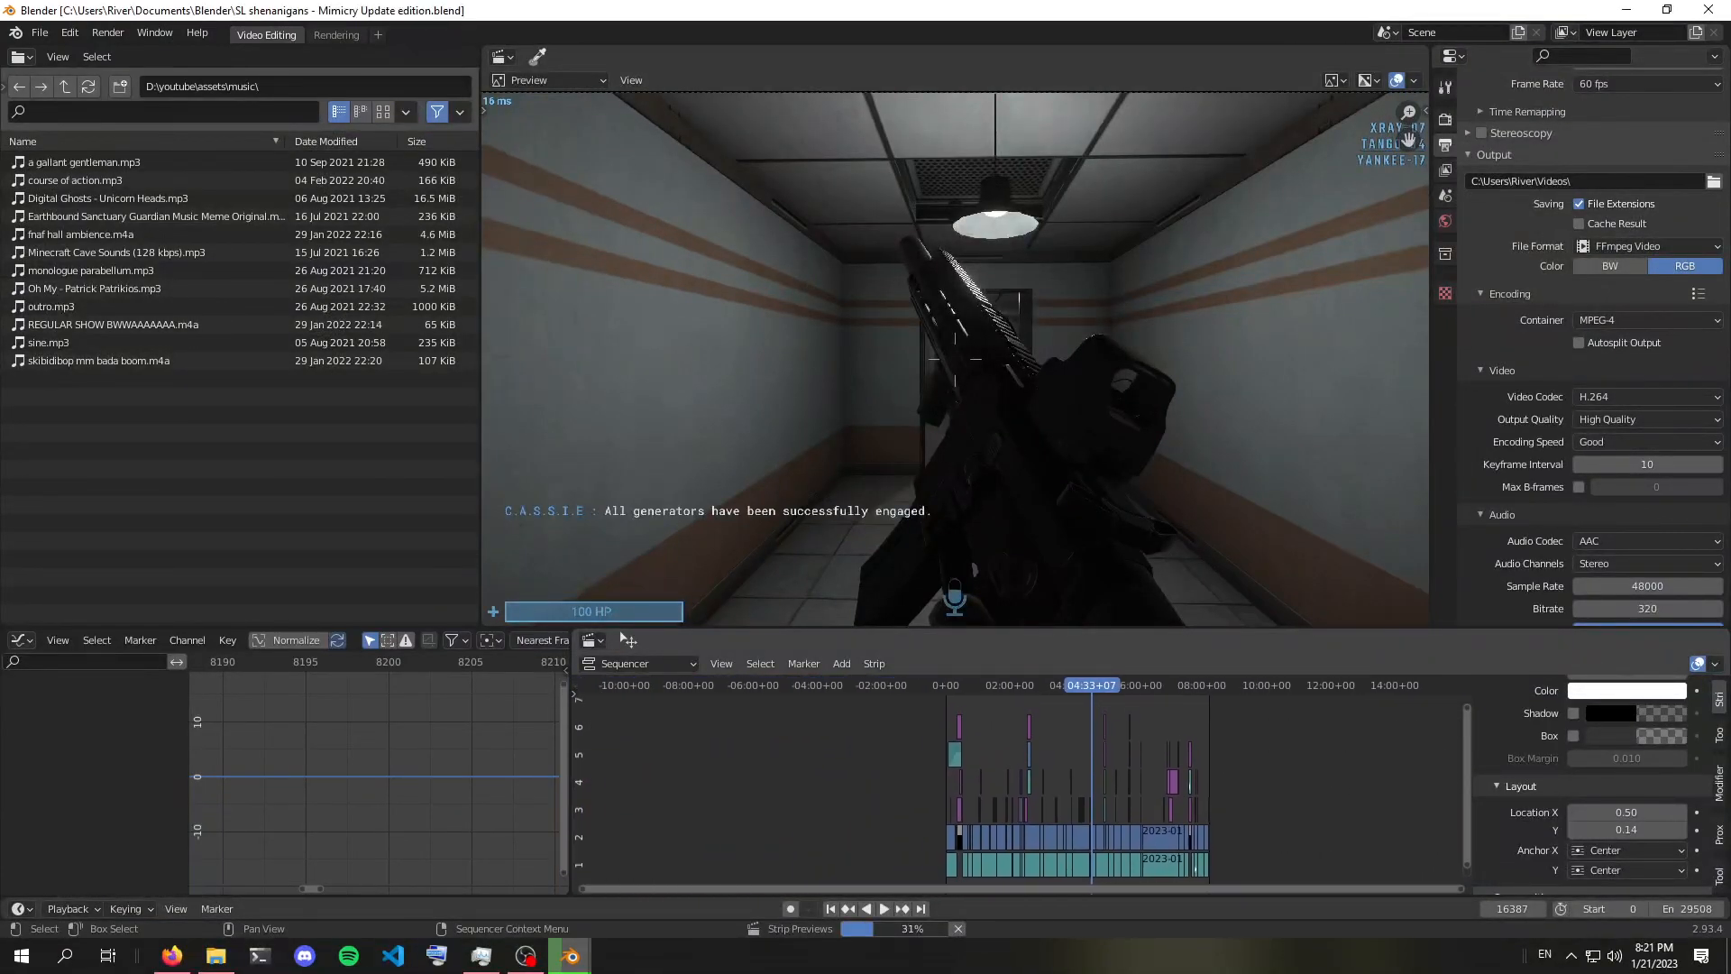
middle_drag(629, 639, 606, 639)
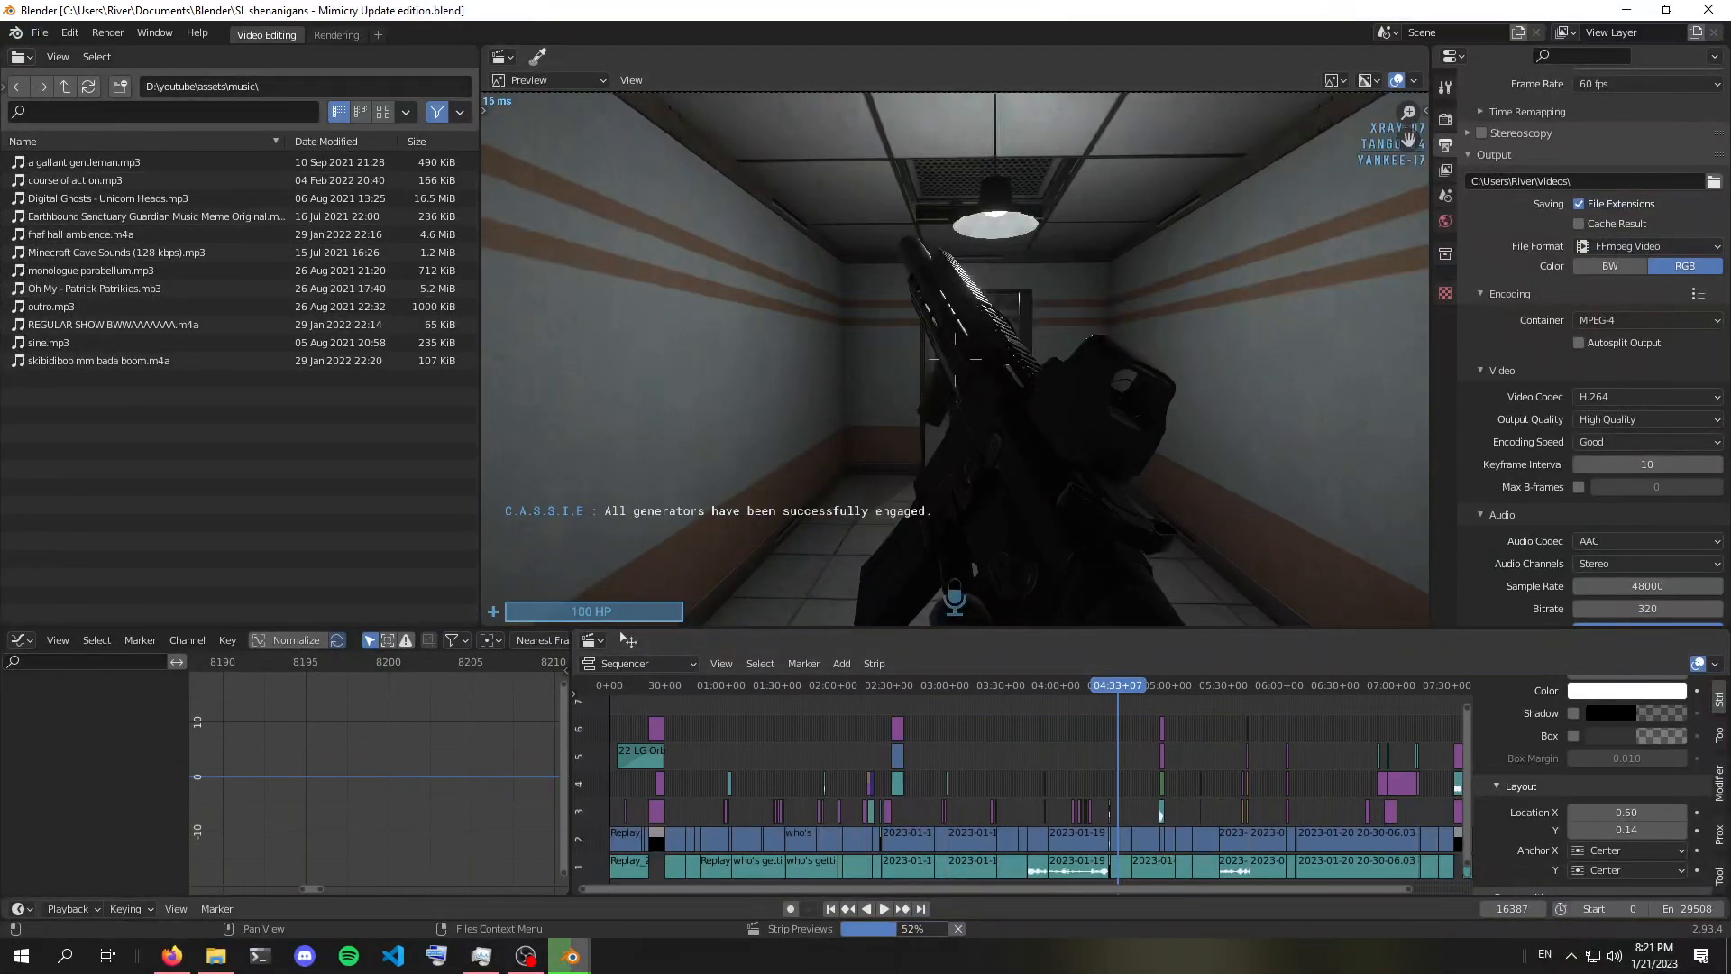
Point the file browser to the Videos folder inside the personal user folder on drive C:
click(305, 87)
text(C:)
key(Return)
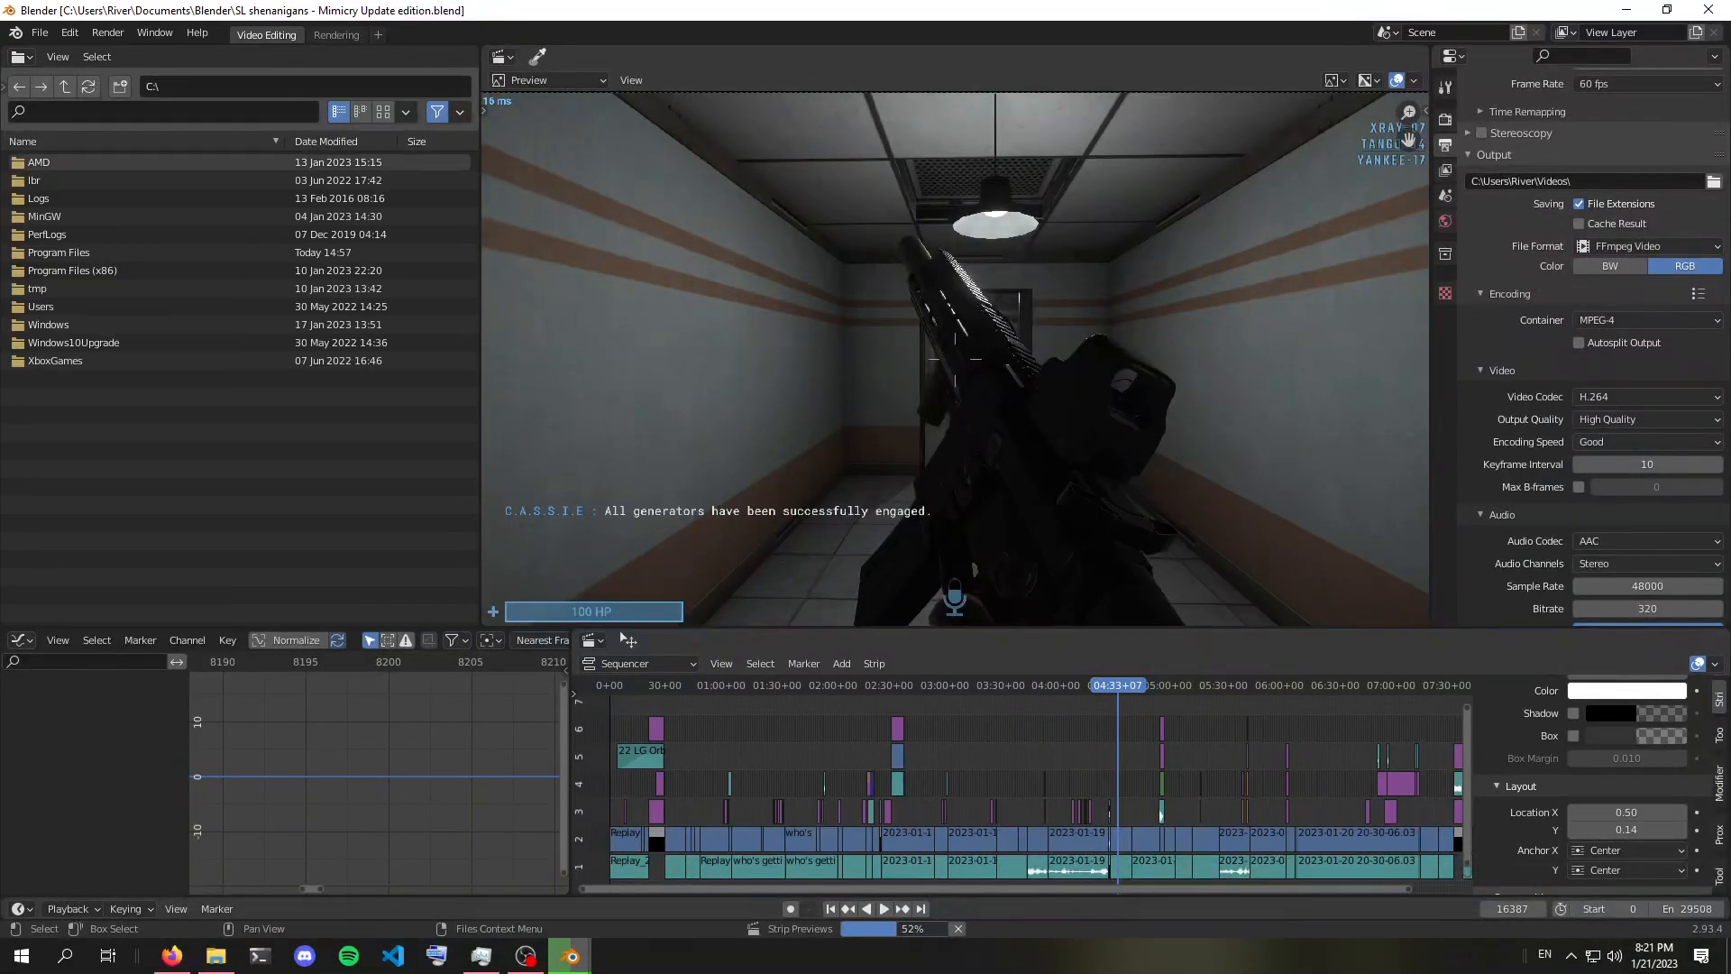
double_click(40, 307)
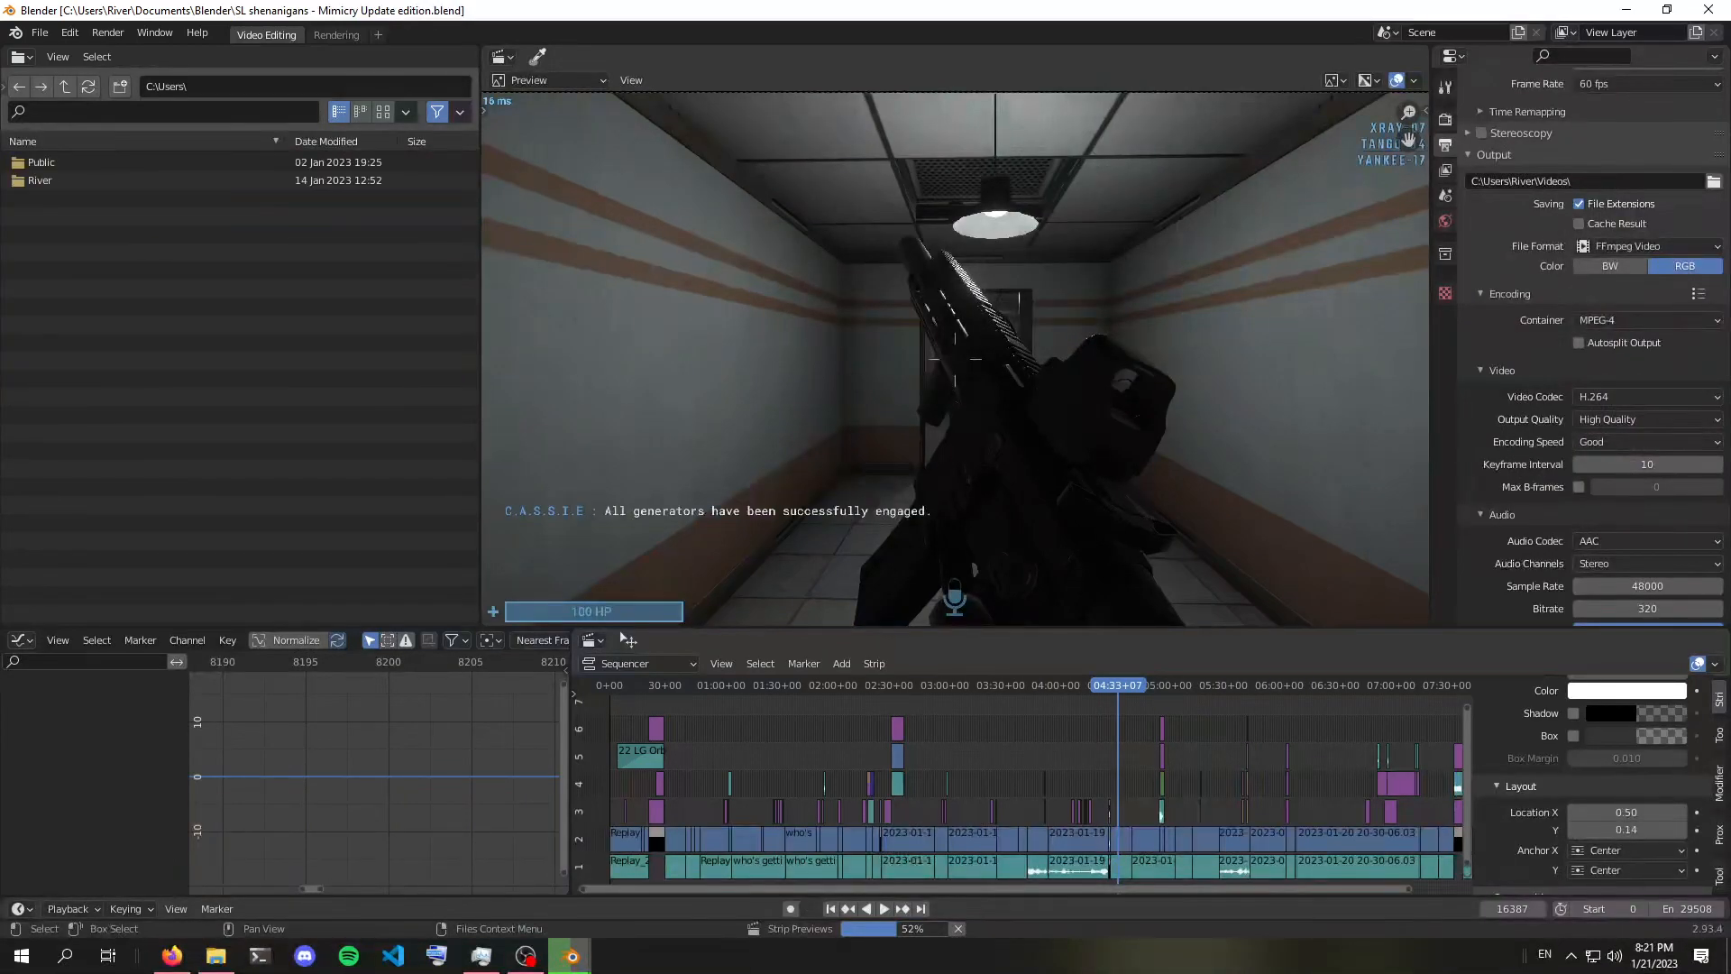
double_click(45, 180)
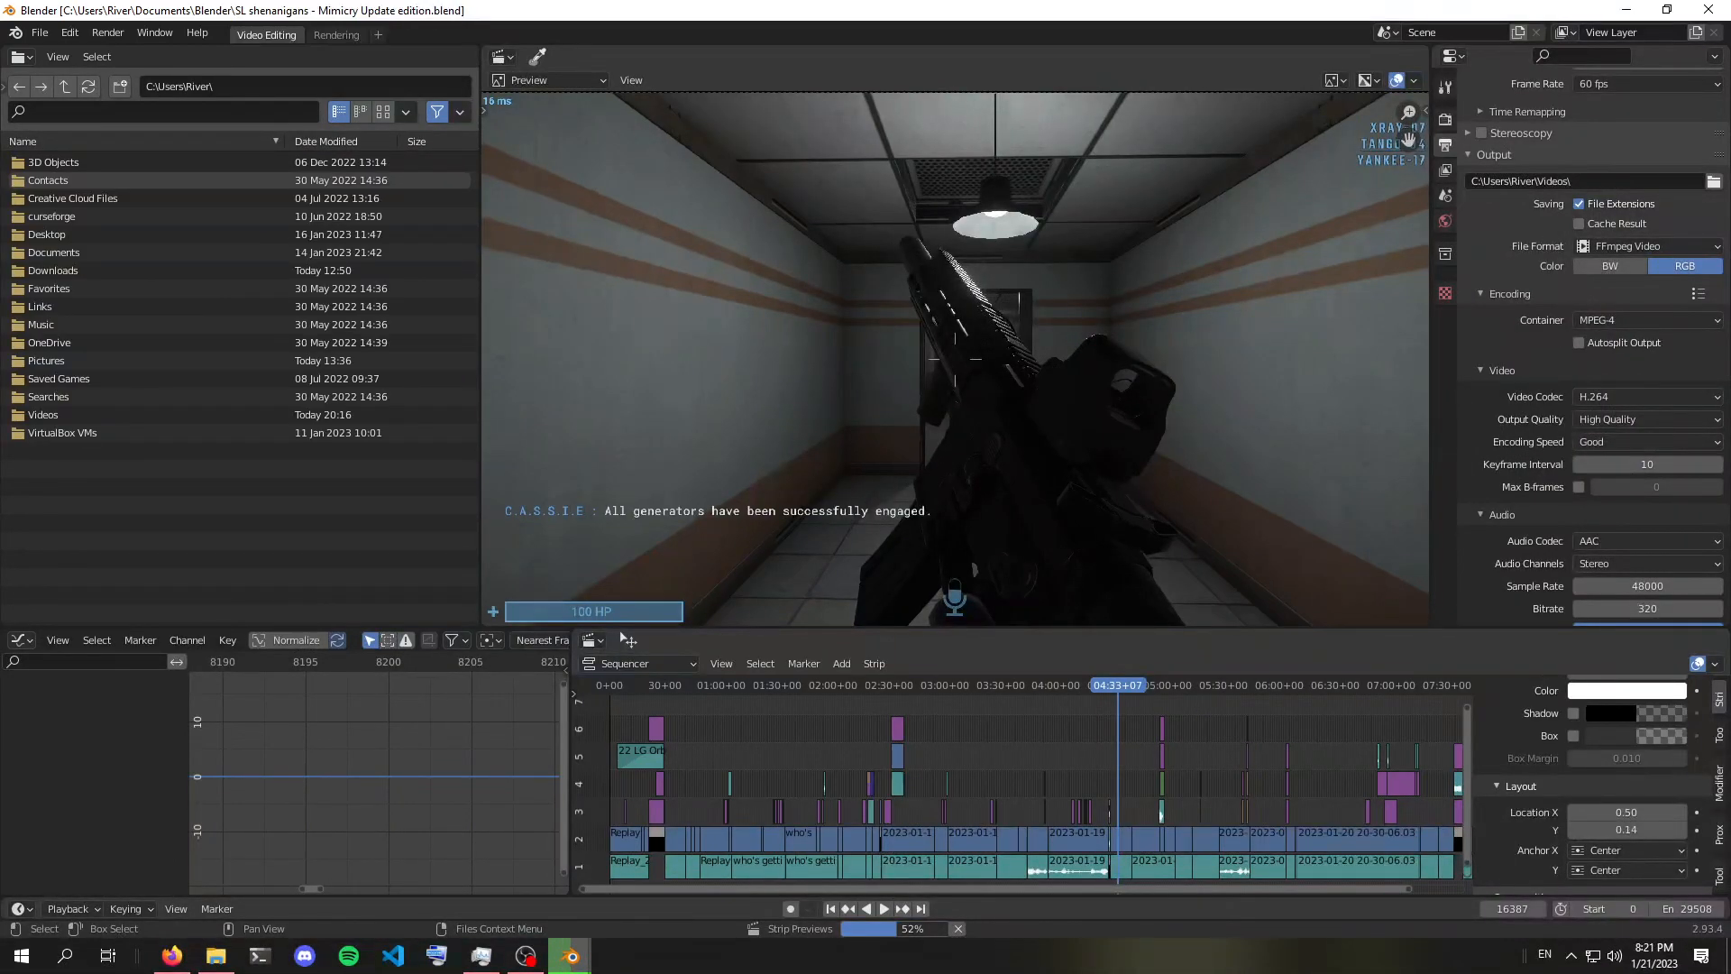
double_click(54, 414)
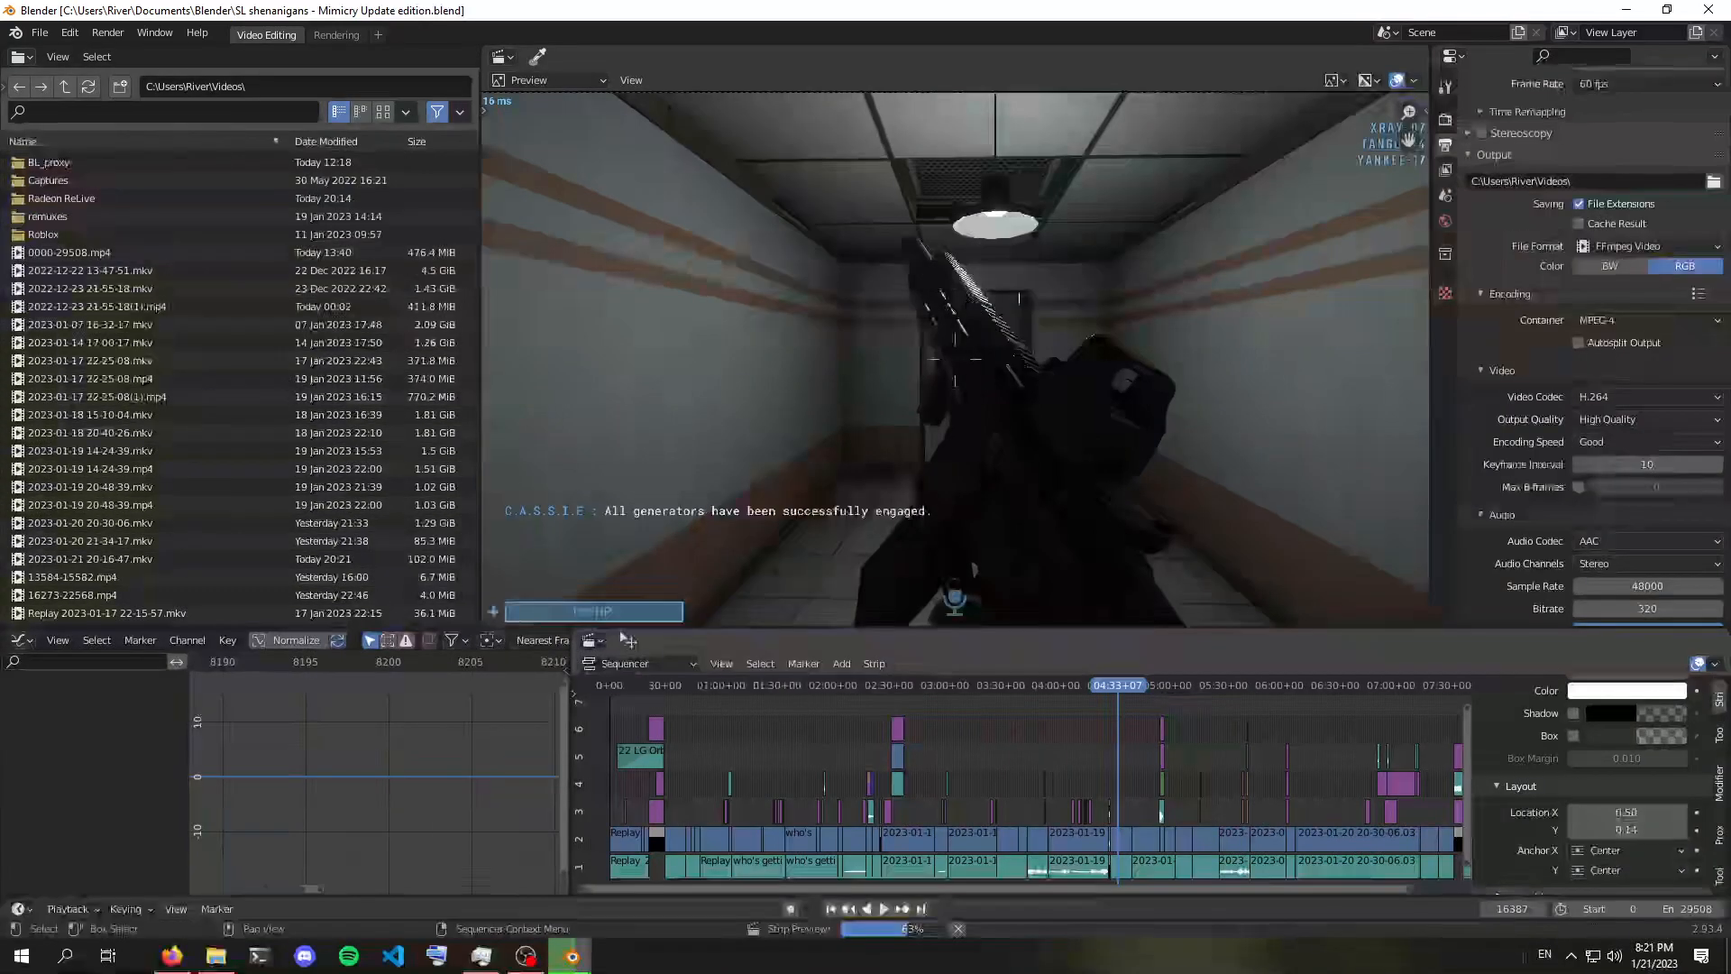
Widen the Sequencer by shrinking the neighbouring graph editor, and fit the project's strips in view
drag(571, 649, 255, 649)
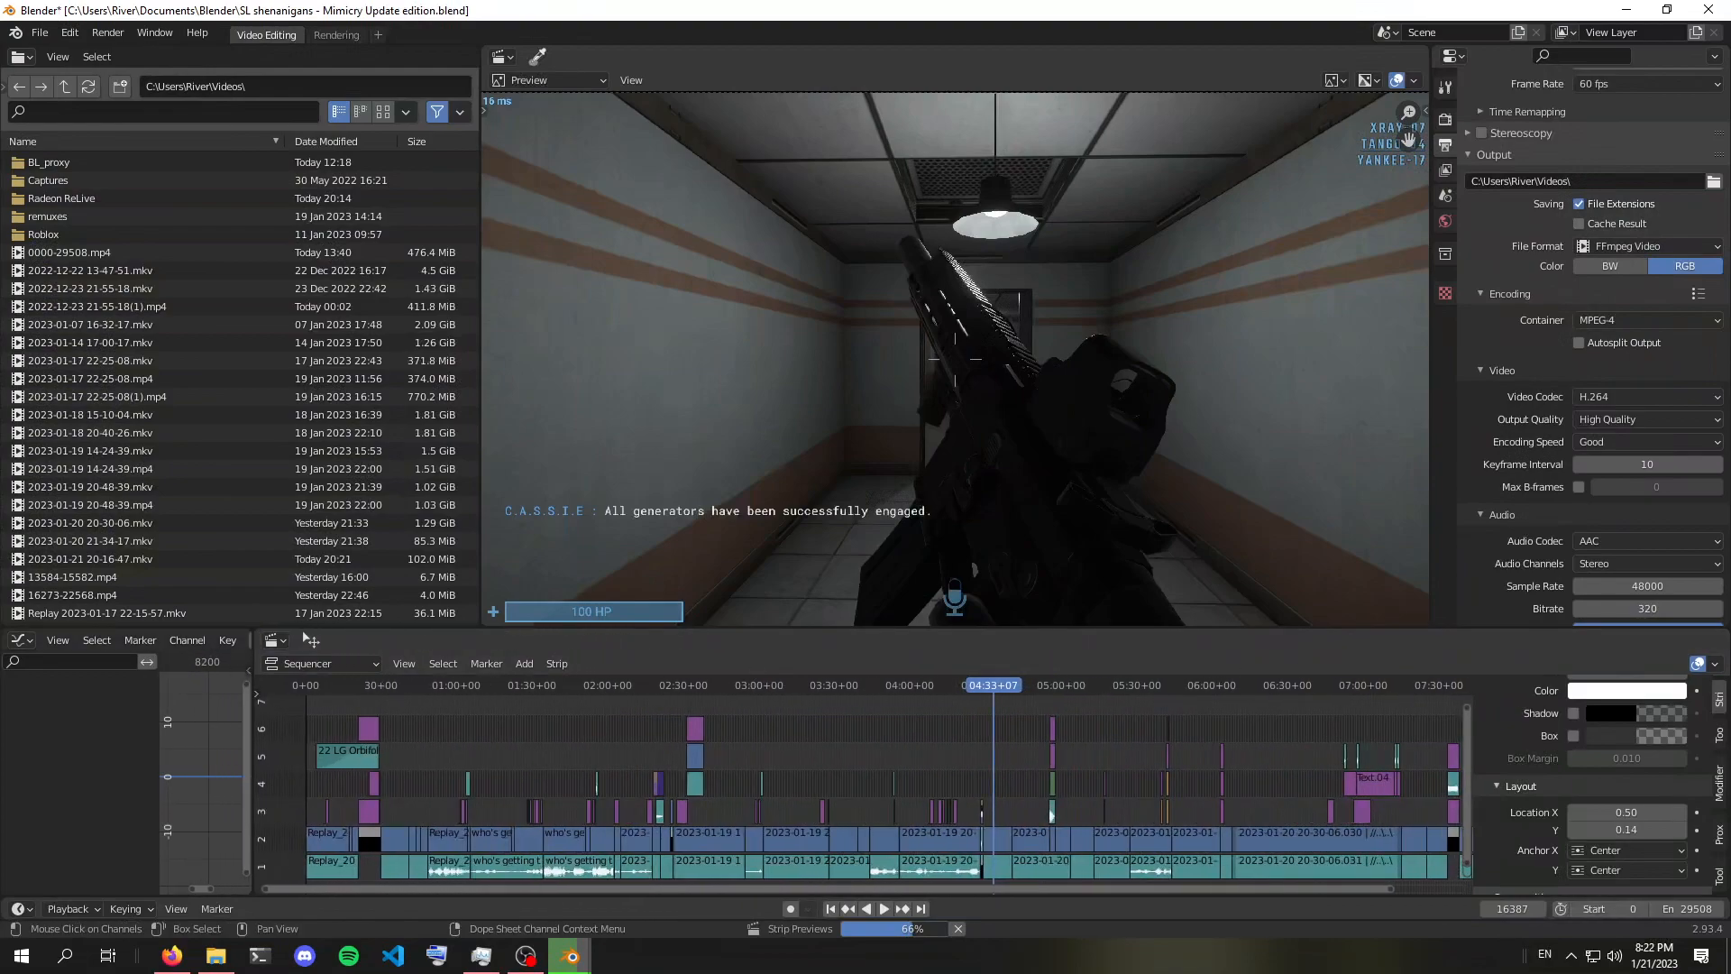
scroll(304, 633, down, 9)
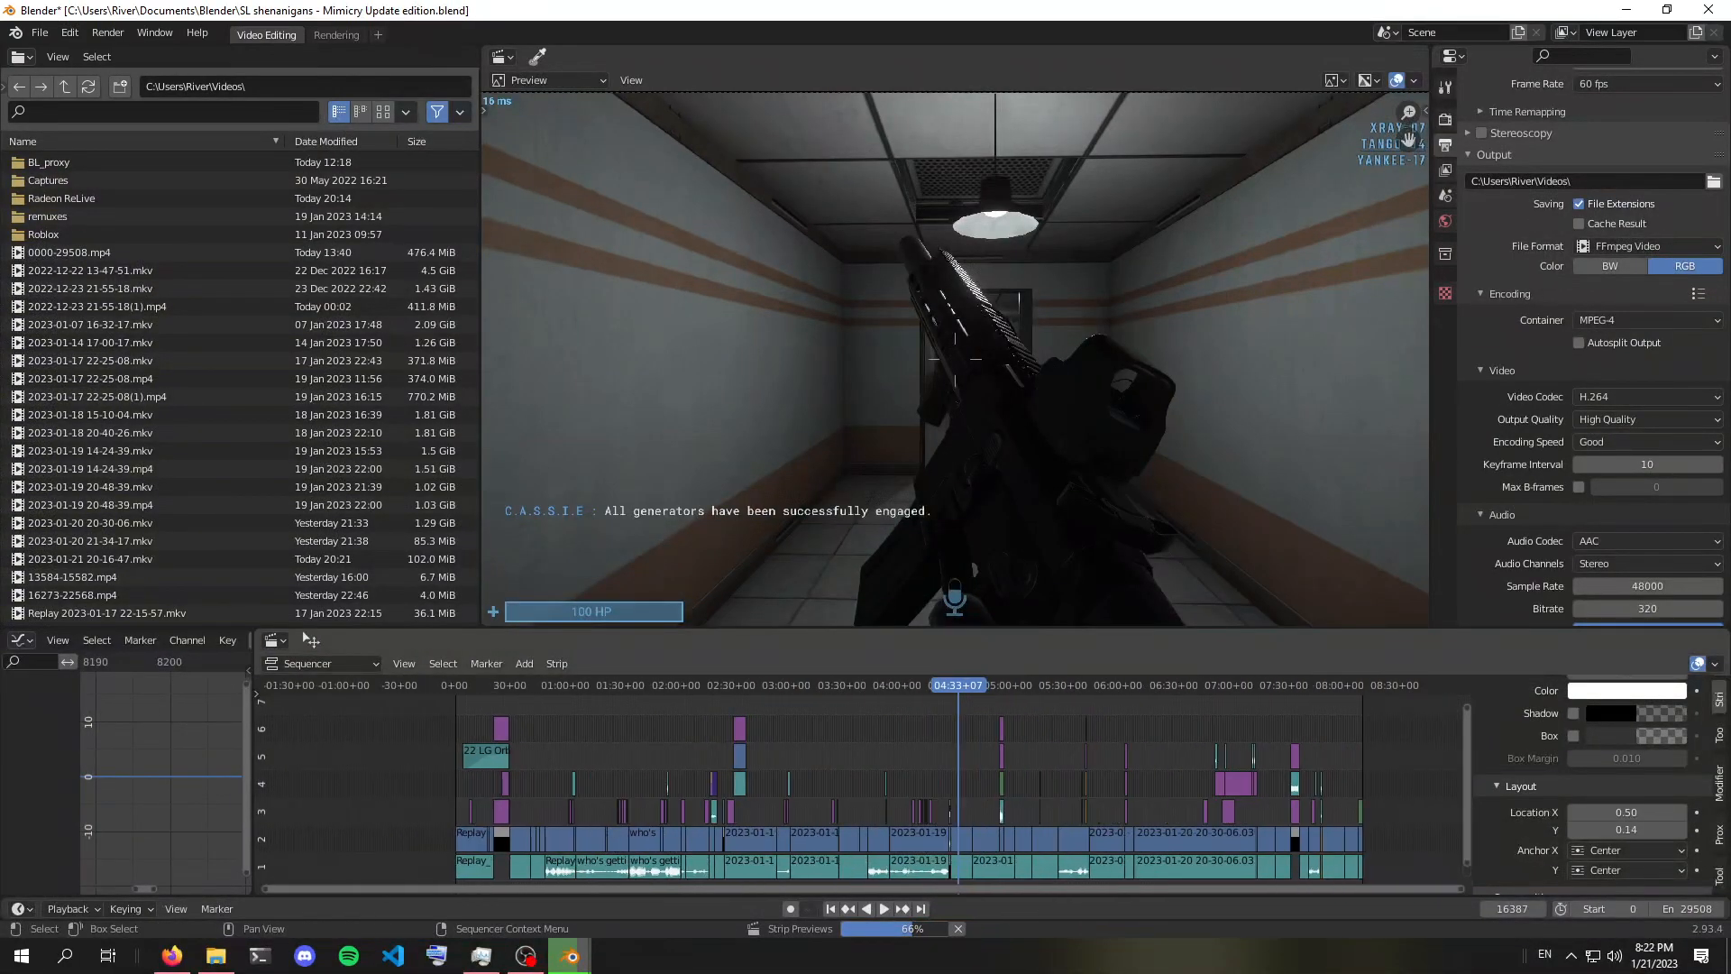
scroll(311, 640, up, 10)
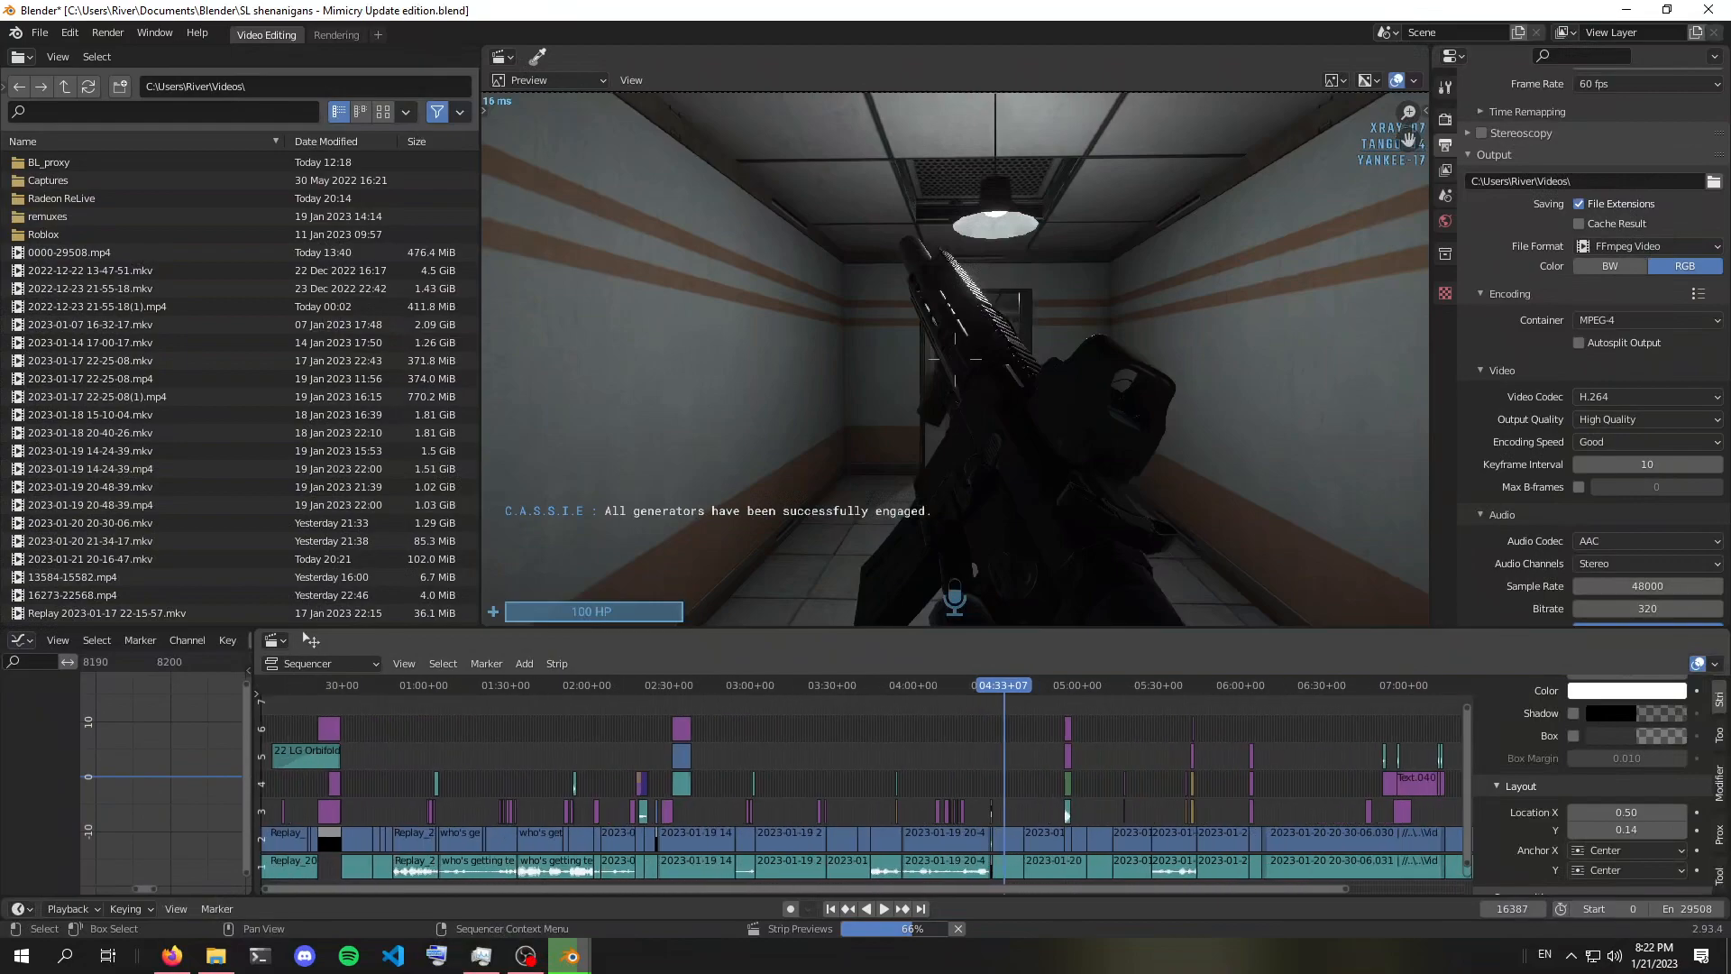
Examine the intro strips at the start of the Sequencer timeline and the layout of the video, audio and text strips across the project
scroll(311, 640, up, 7)
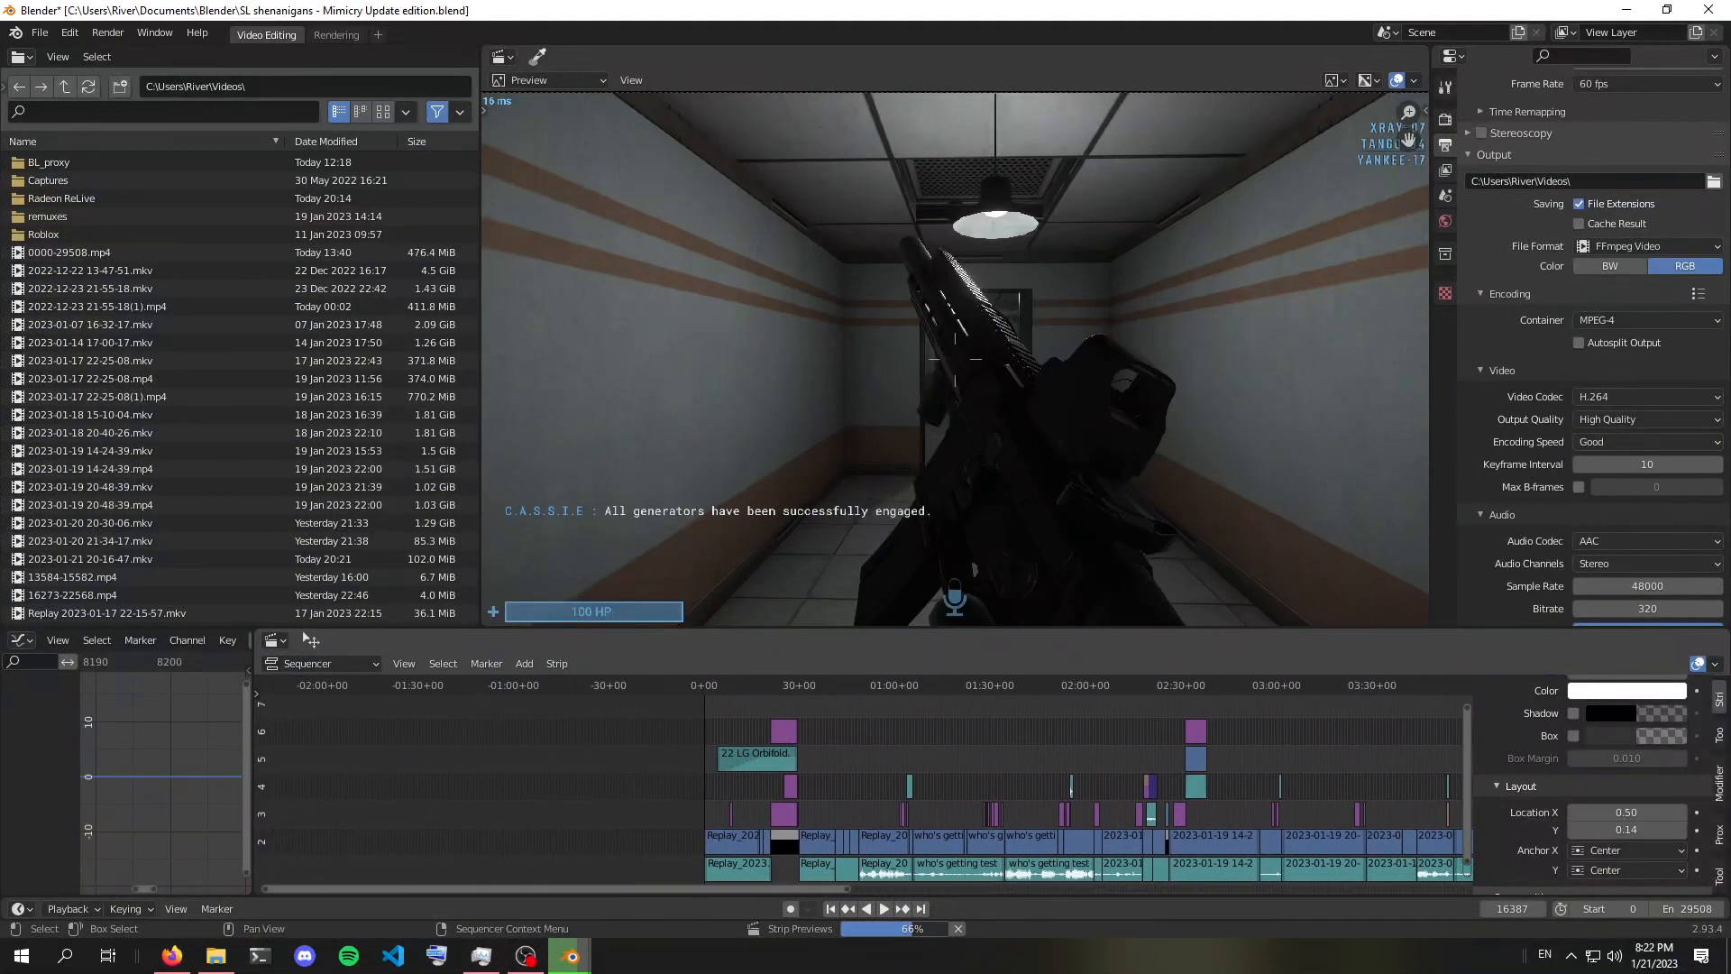
scroll(311, 640, up, 8)
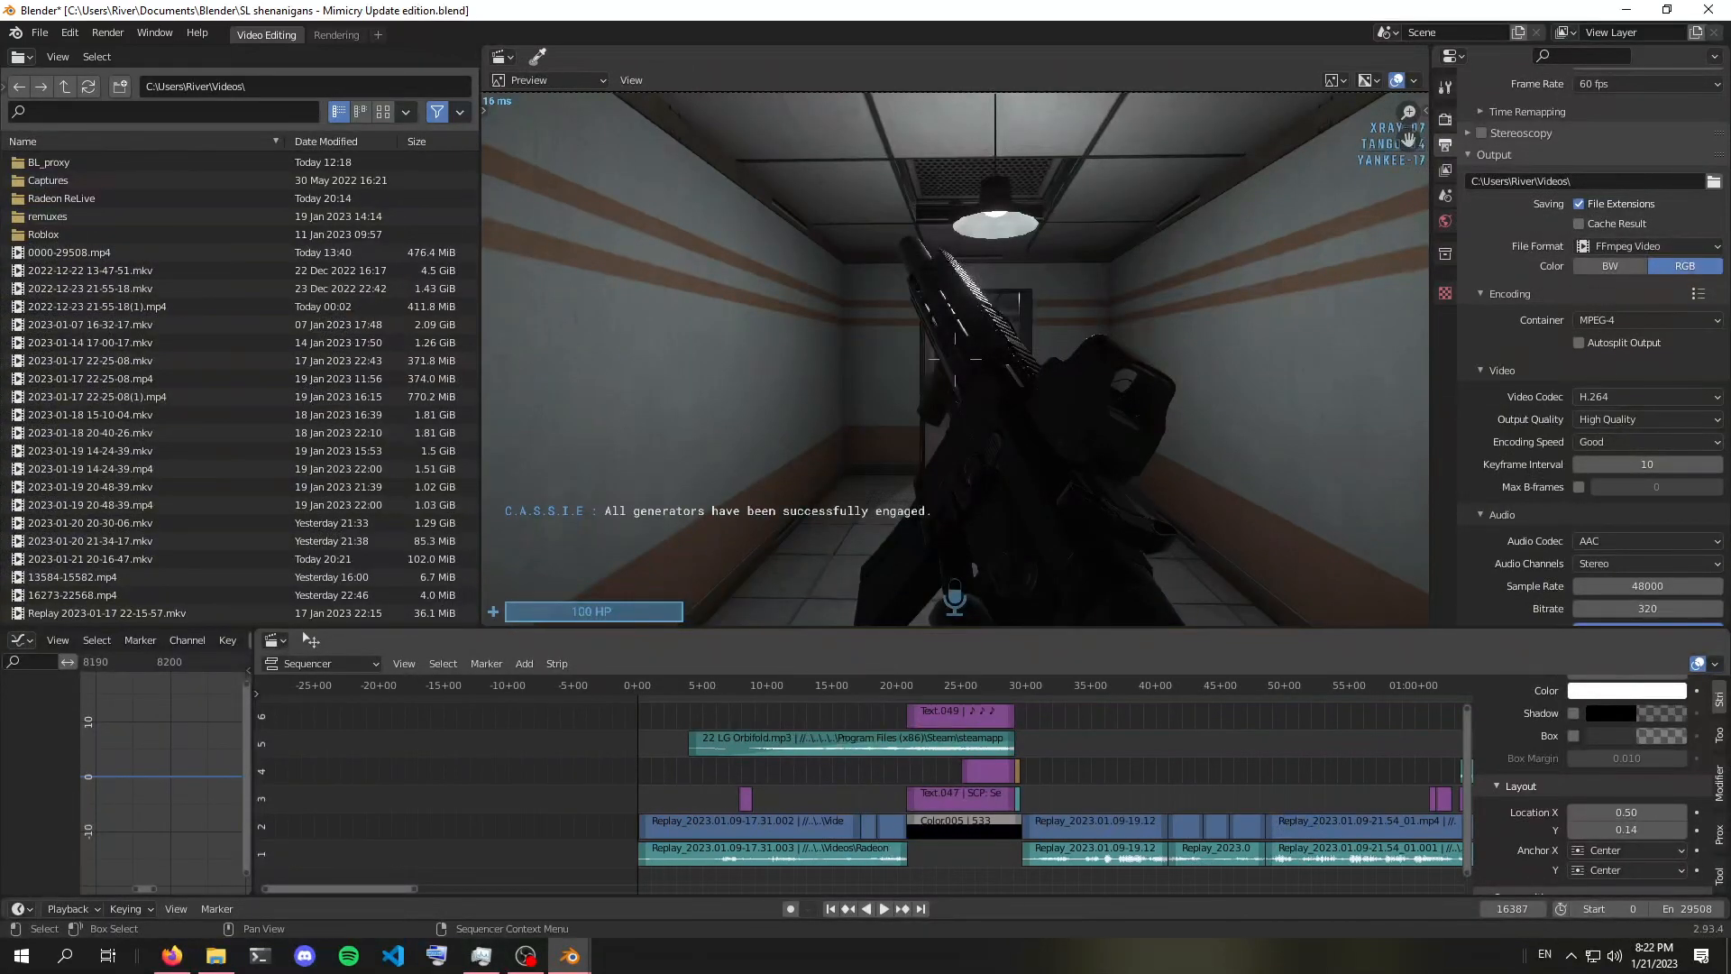
scroll(861, 775, up, 5)
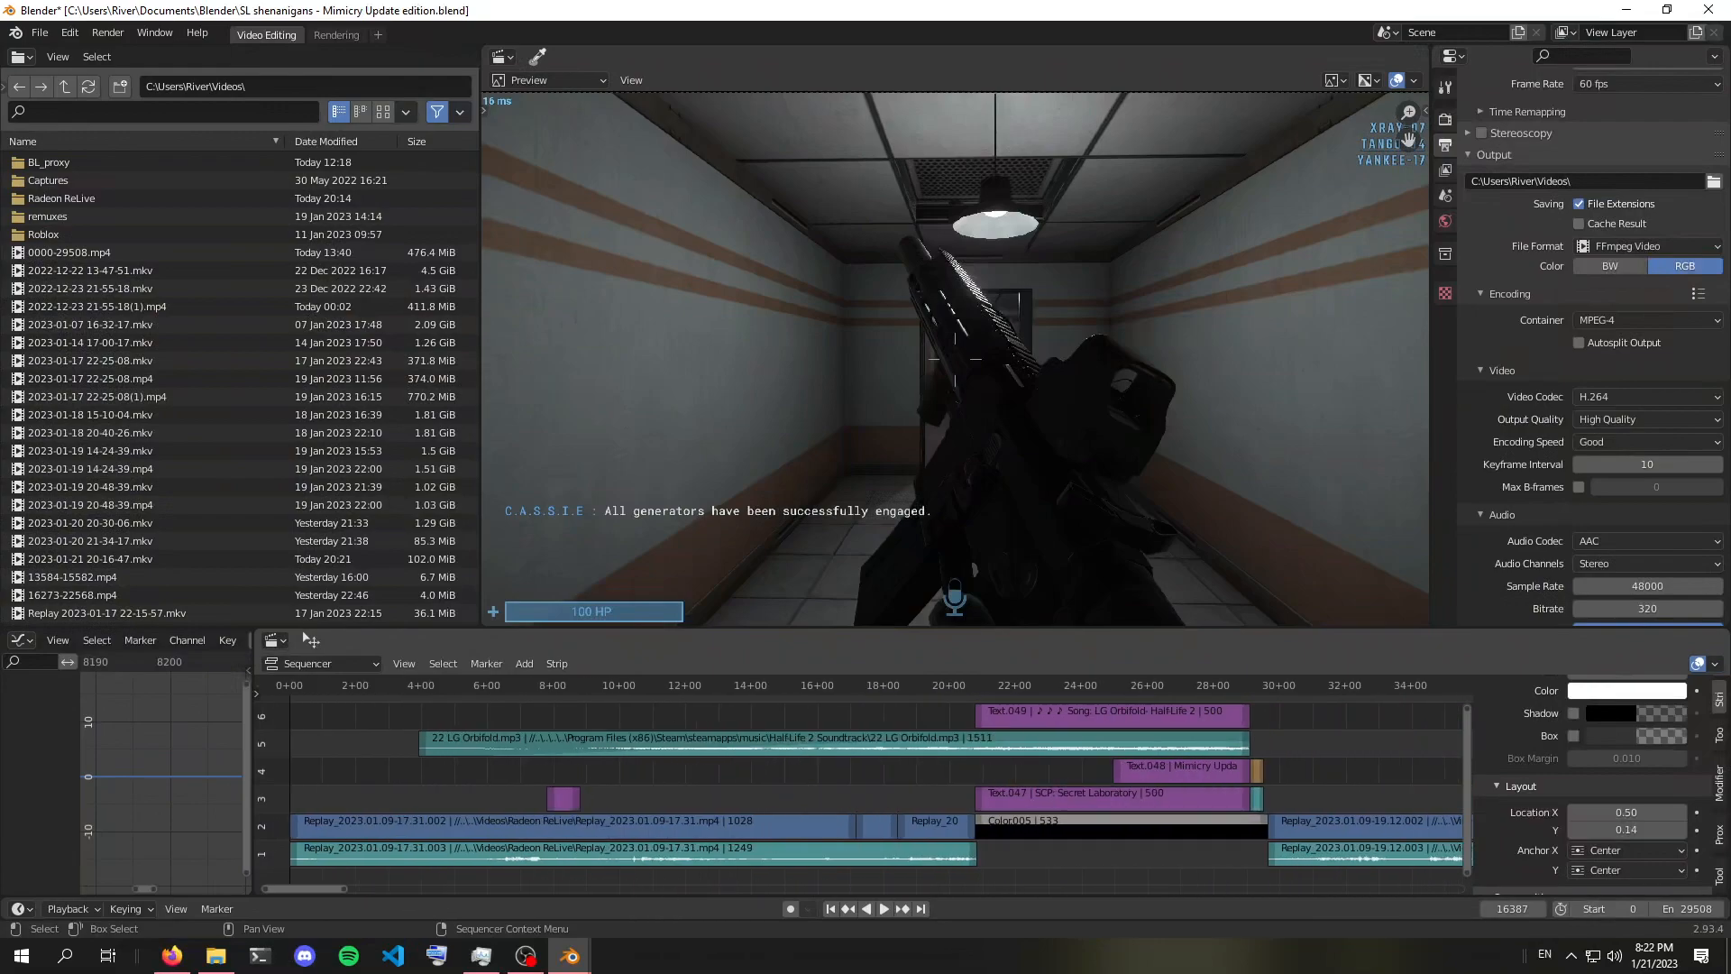
middle_drag(862, 775, 779, 775)
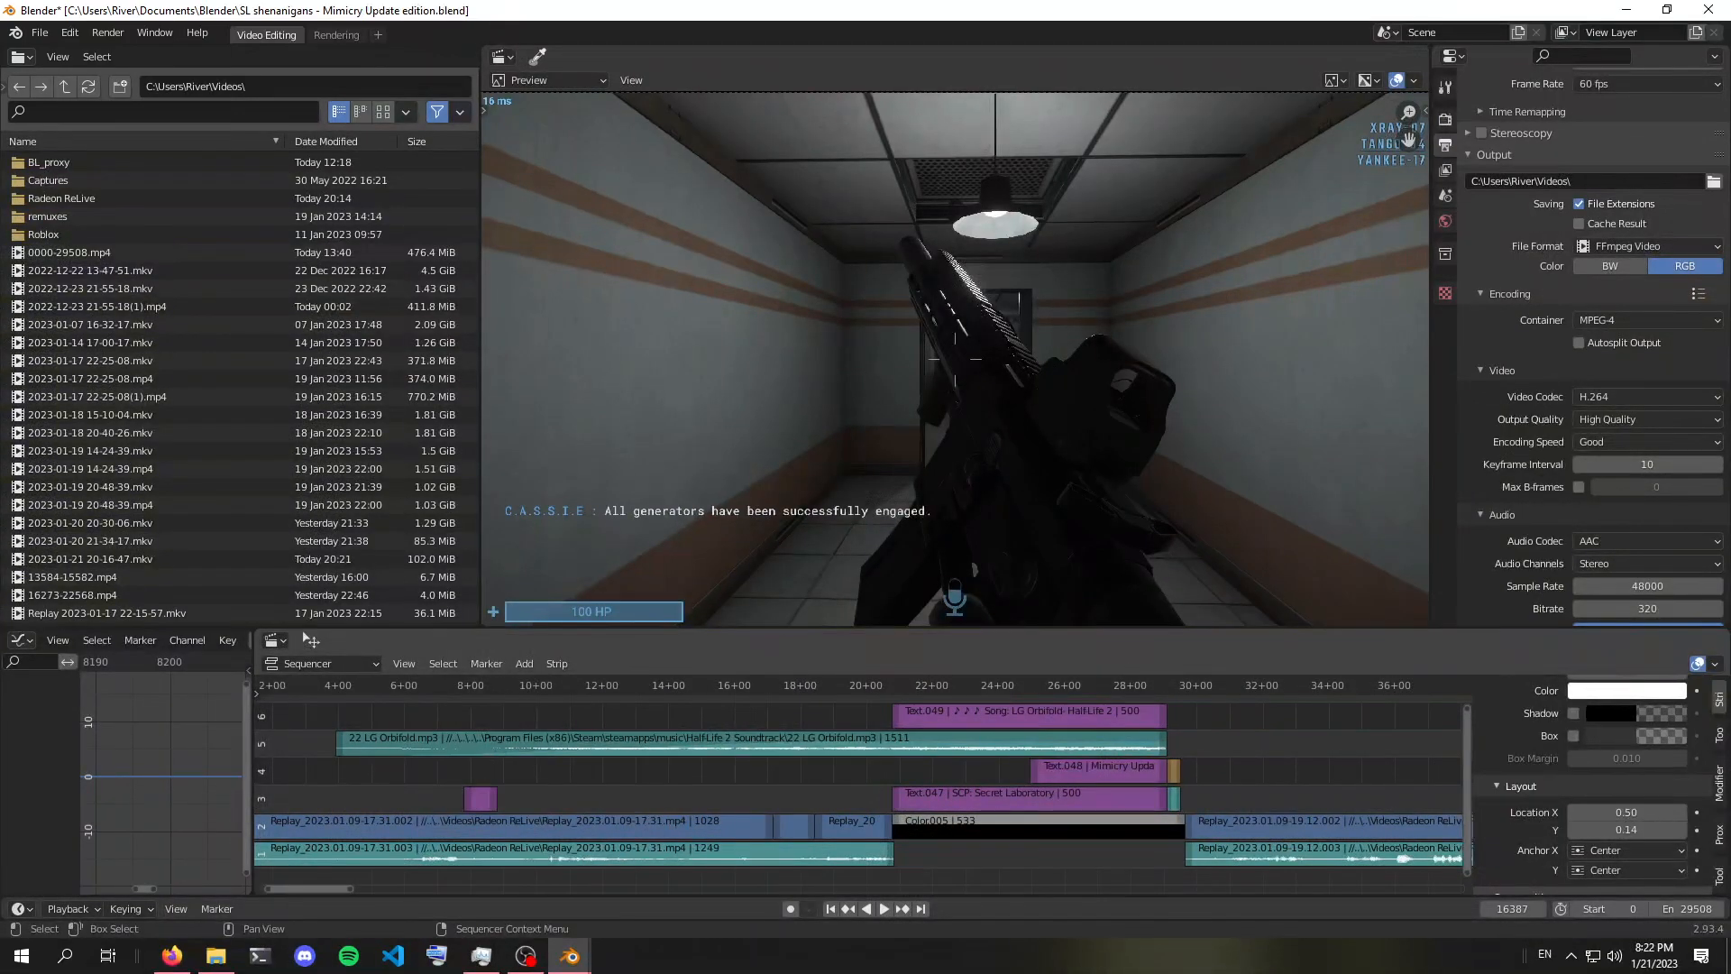
scroll(861, 775, down, 4)
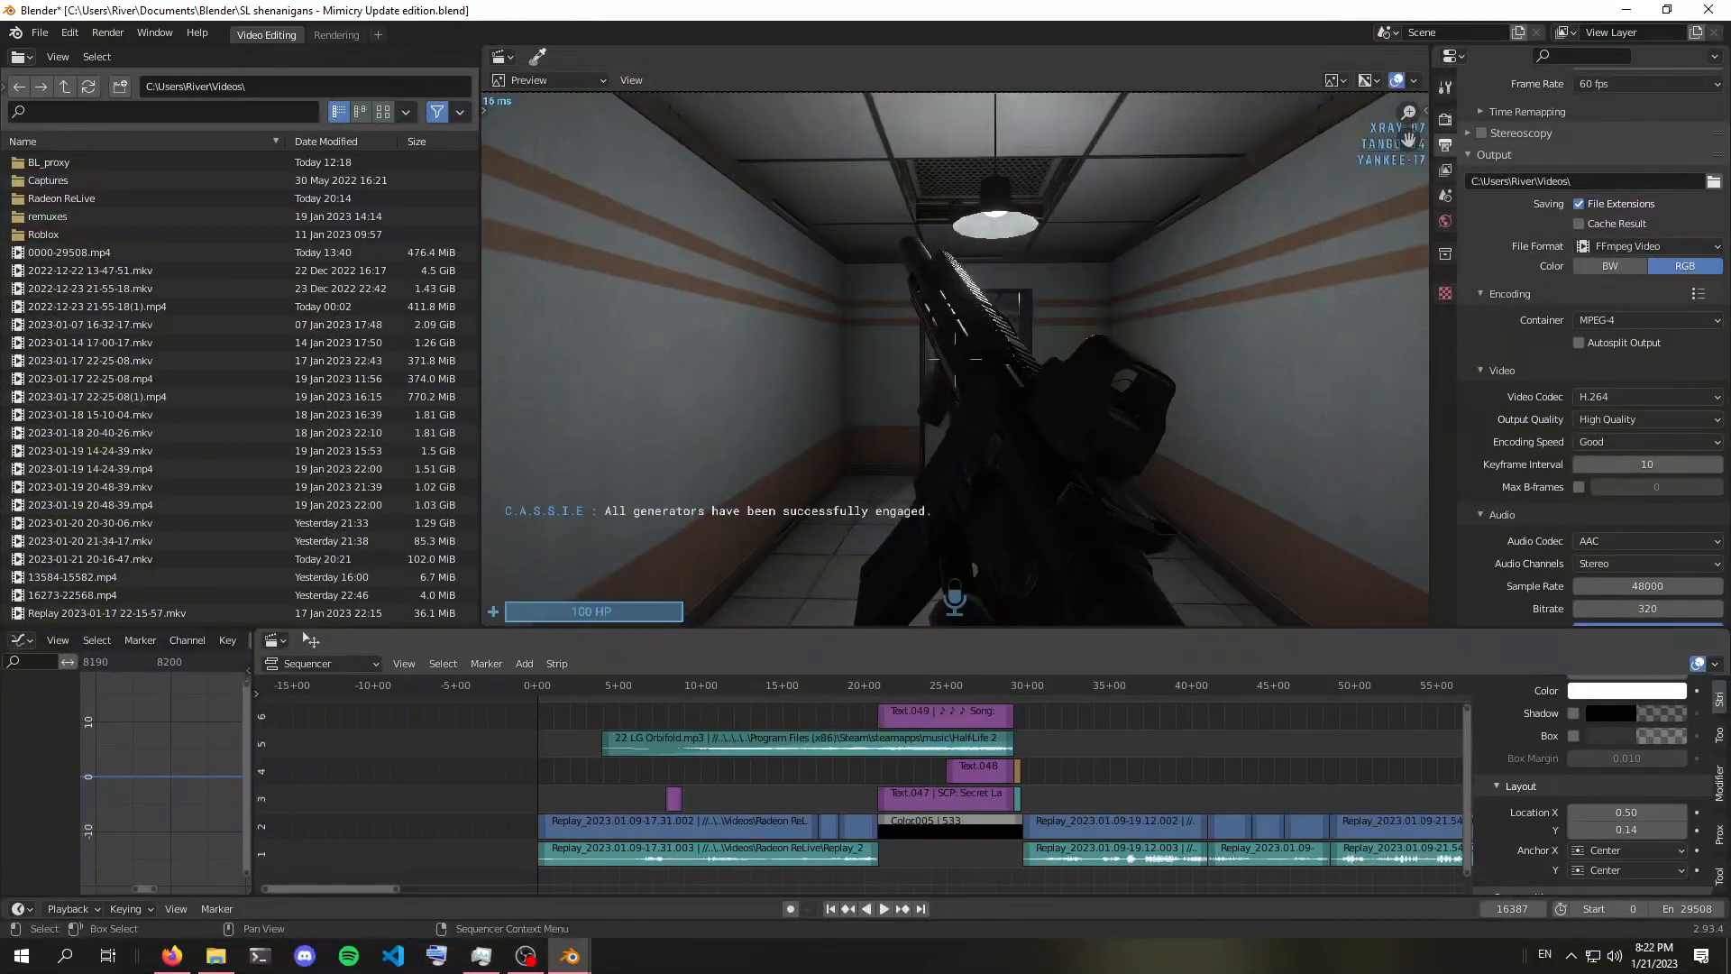
scroll(861, 775, down, 10)
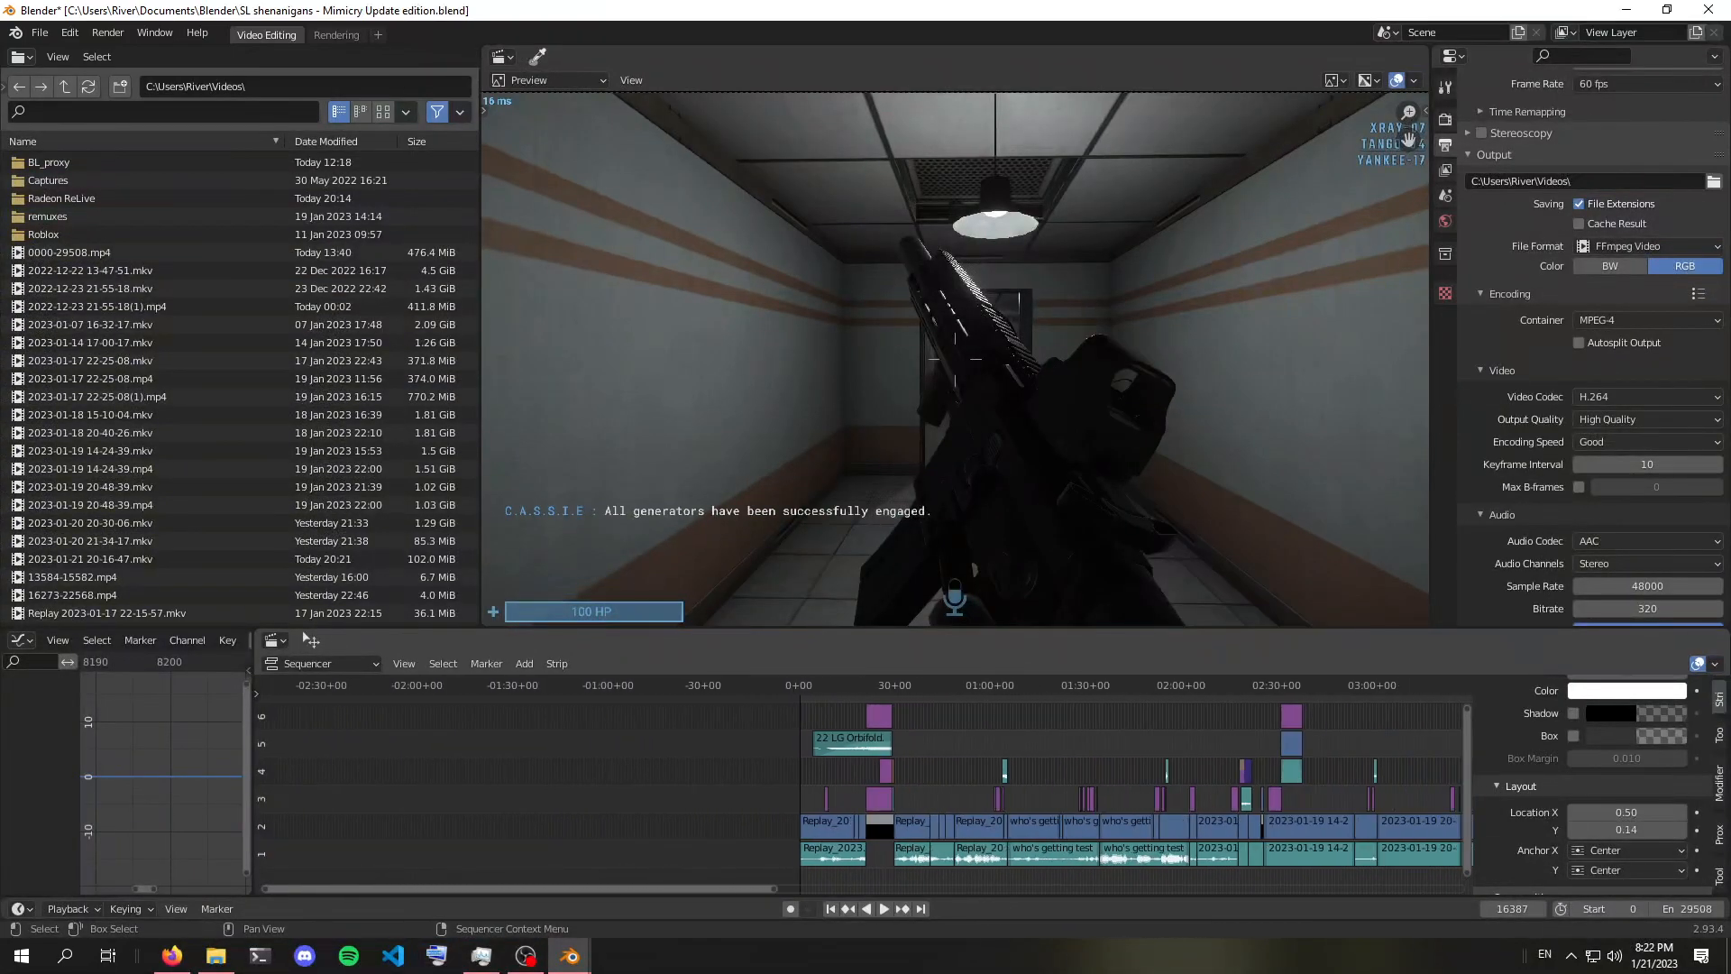
middle_drag(1019, 775, 705, 775)
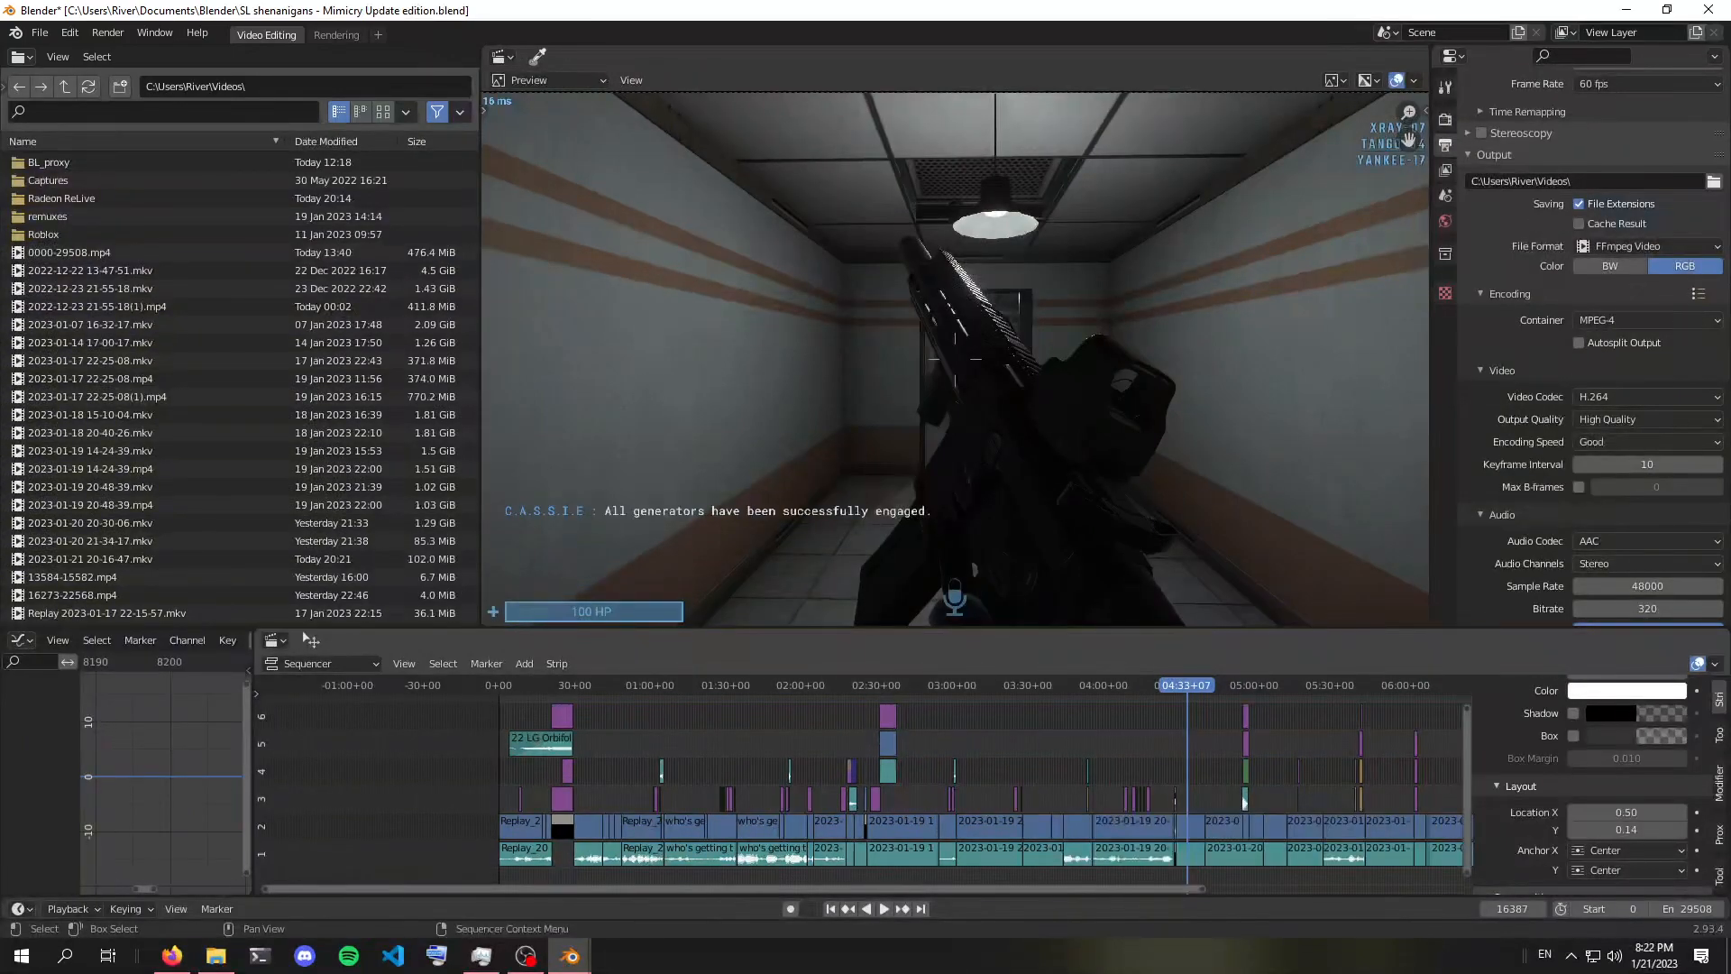
middle_drag(928, 775, 800, 775)
scroll(558, 776, down, 4)
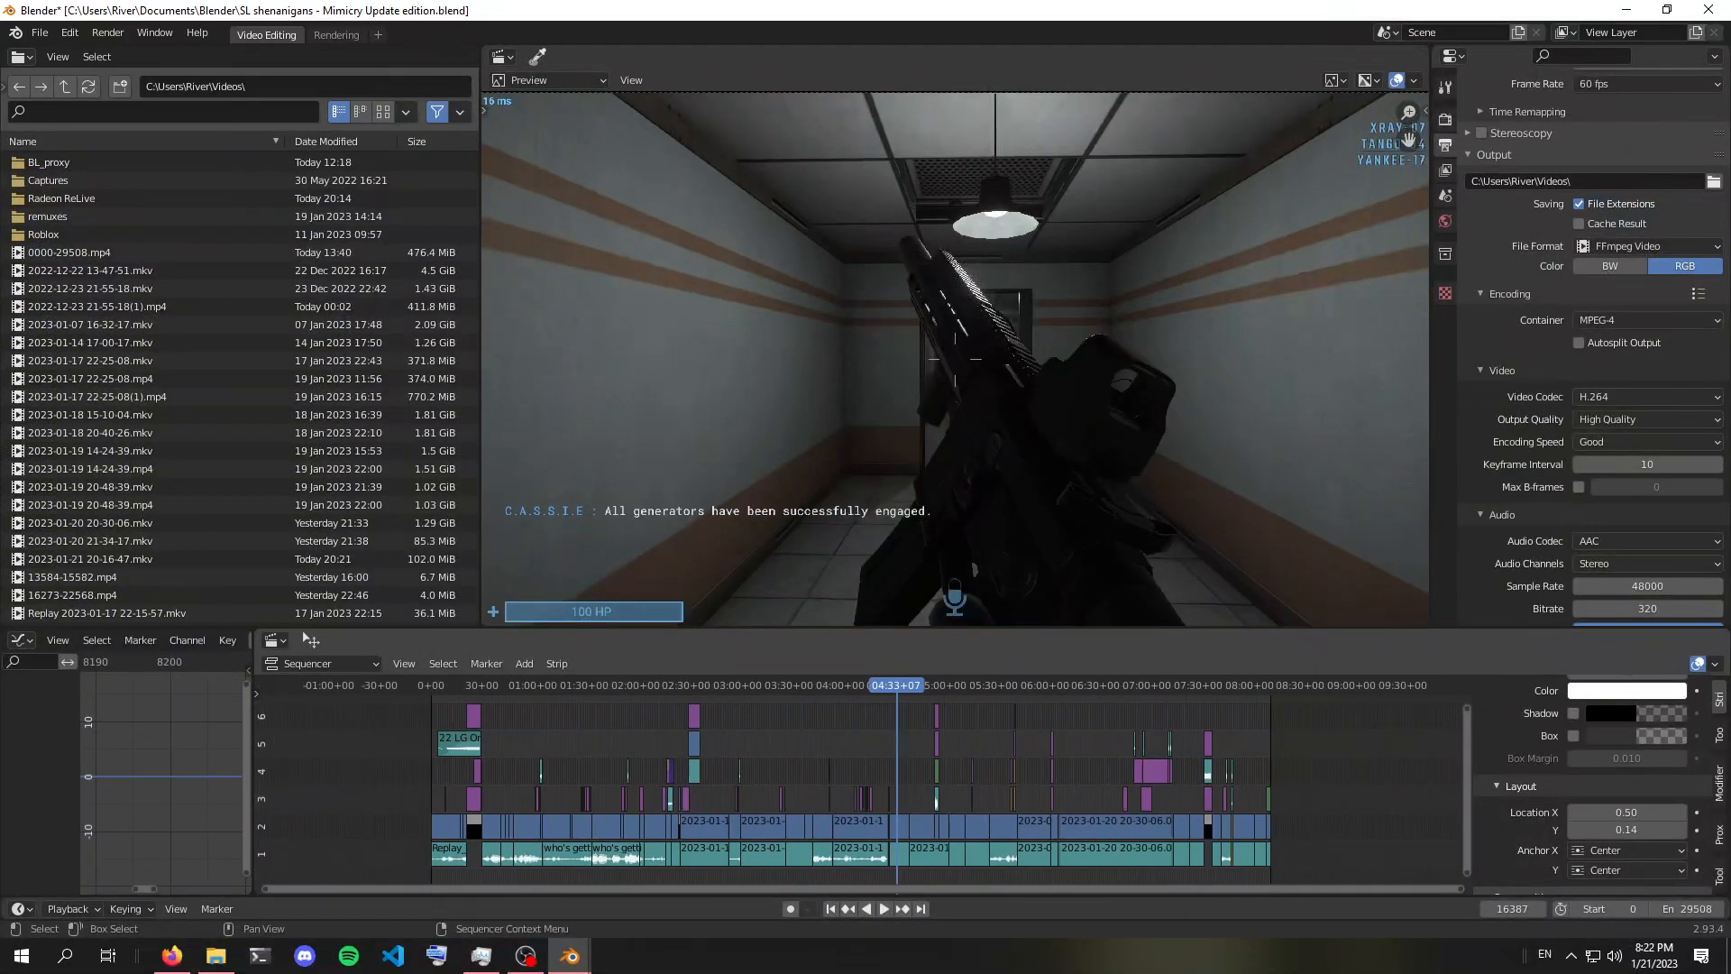
key(Home)
middle_drag(694, 775, 1021, 775)
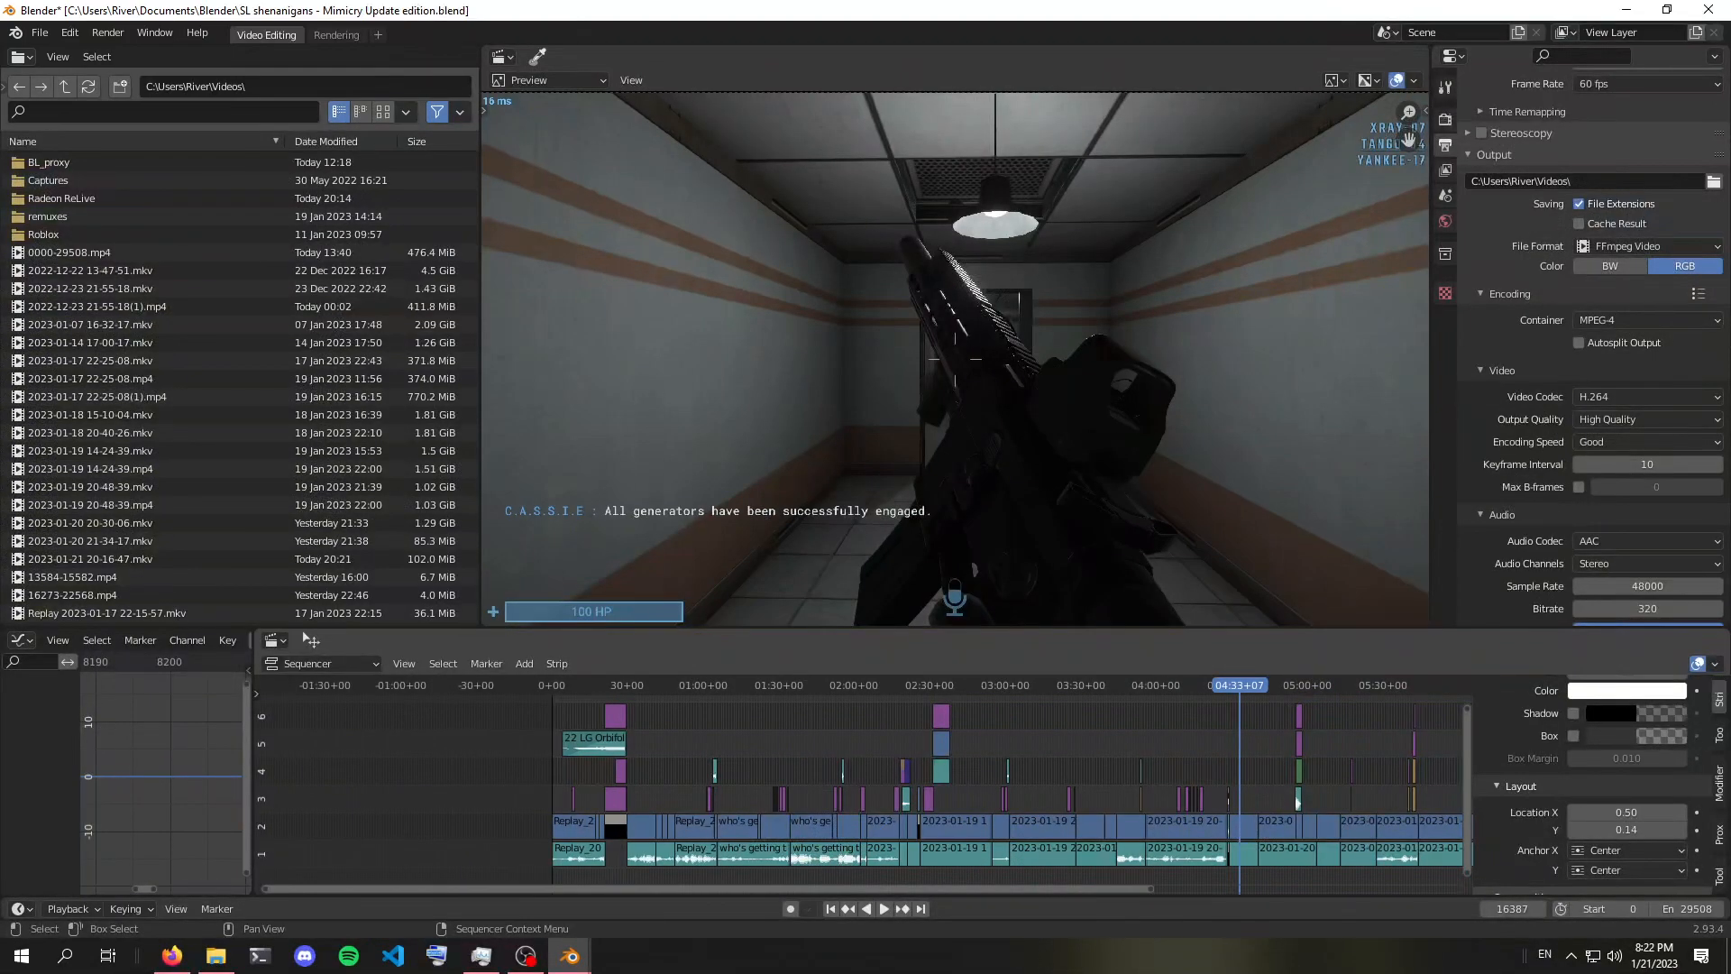
scroll(305, 633, up, 4)
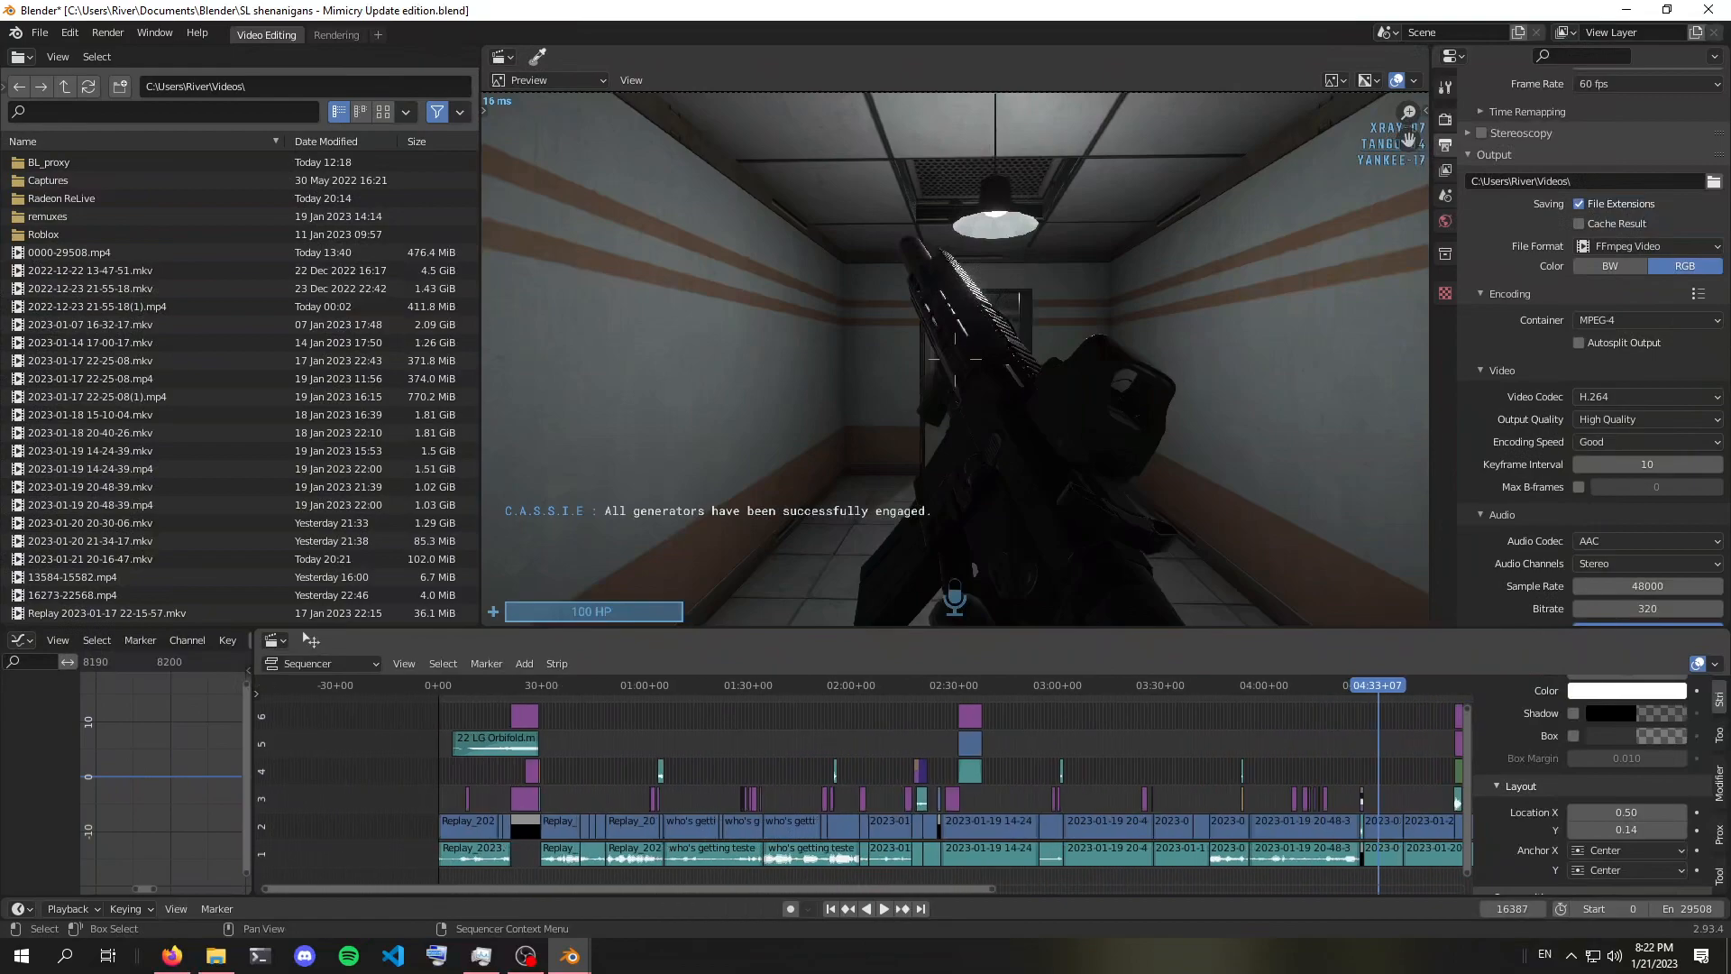
scroll(305, 633, up, 4)
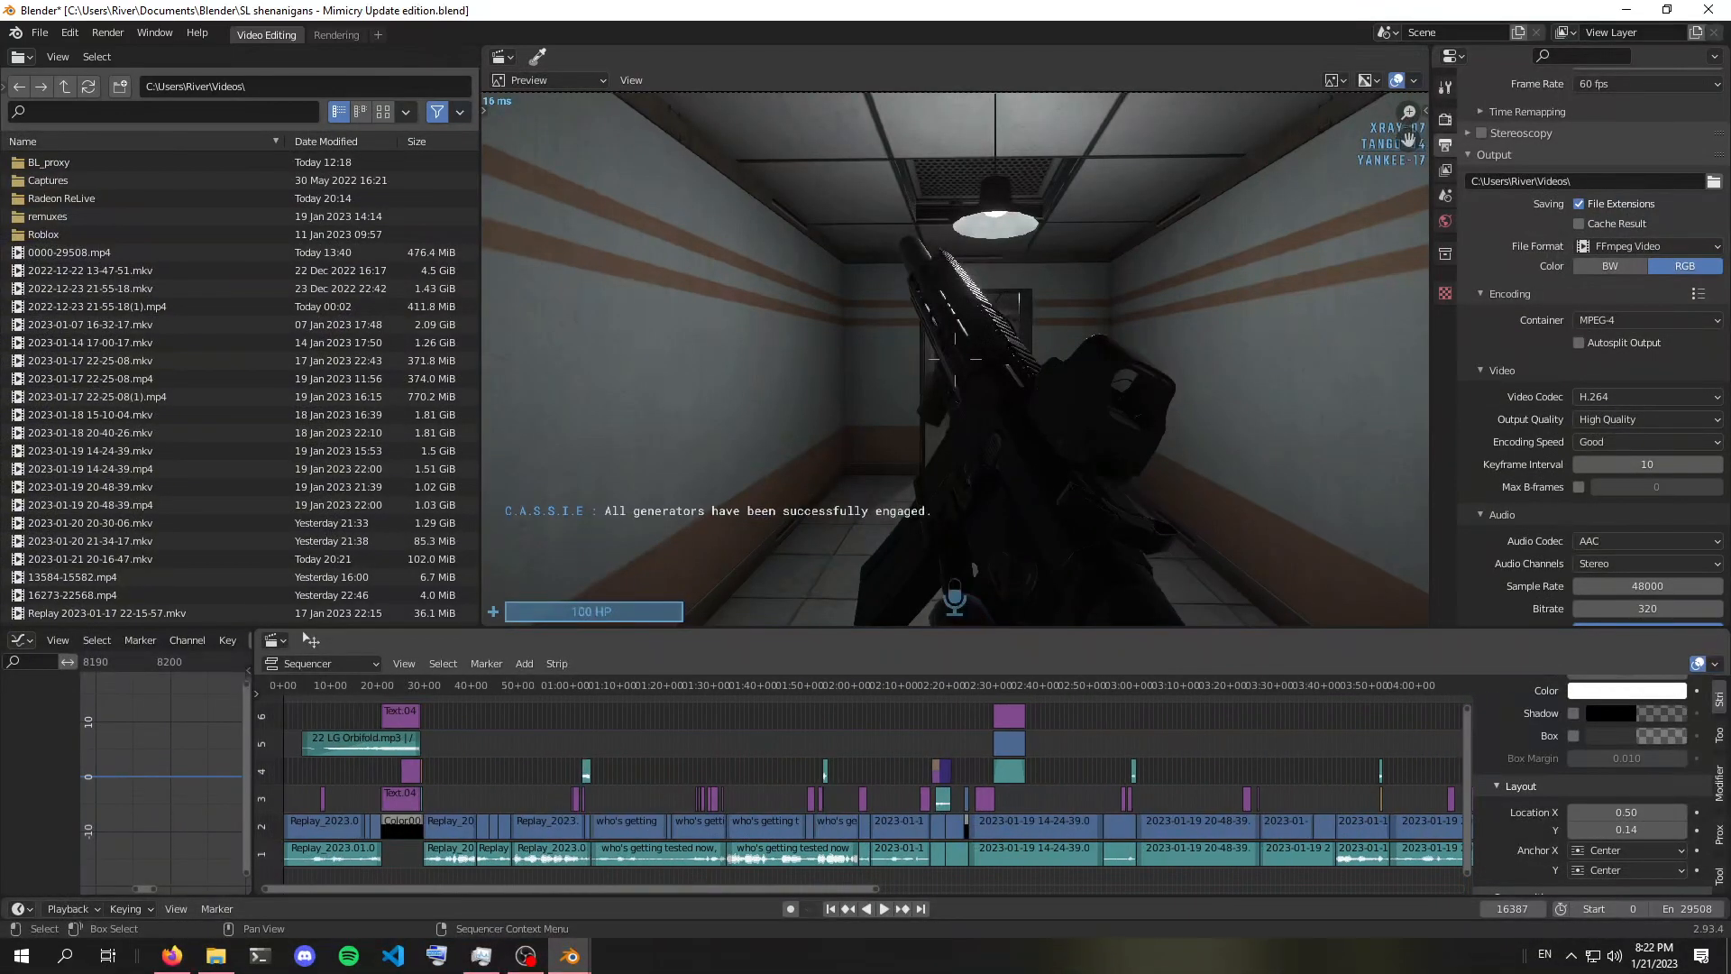
ctrl+scroll(304, 634, left, 5)
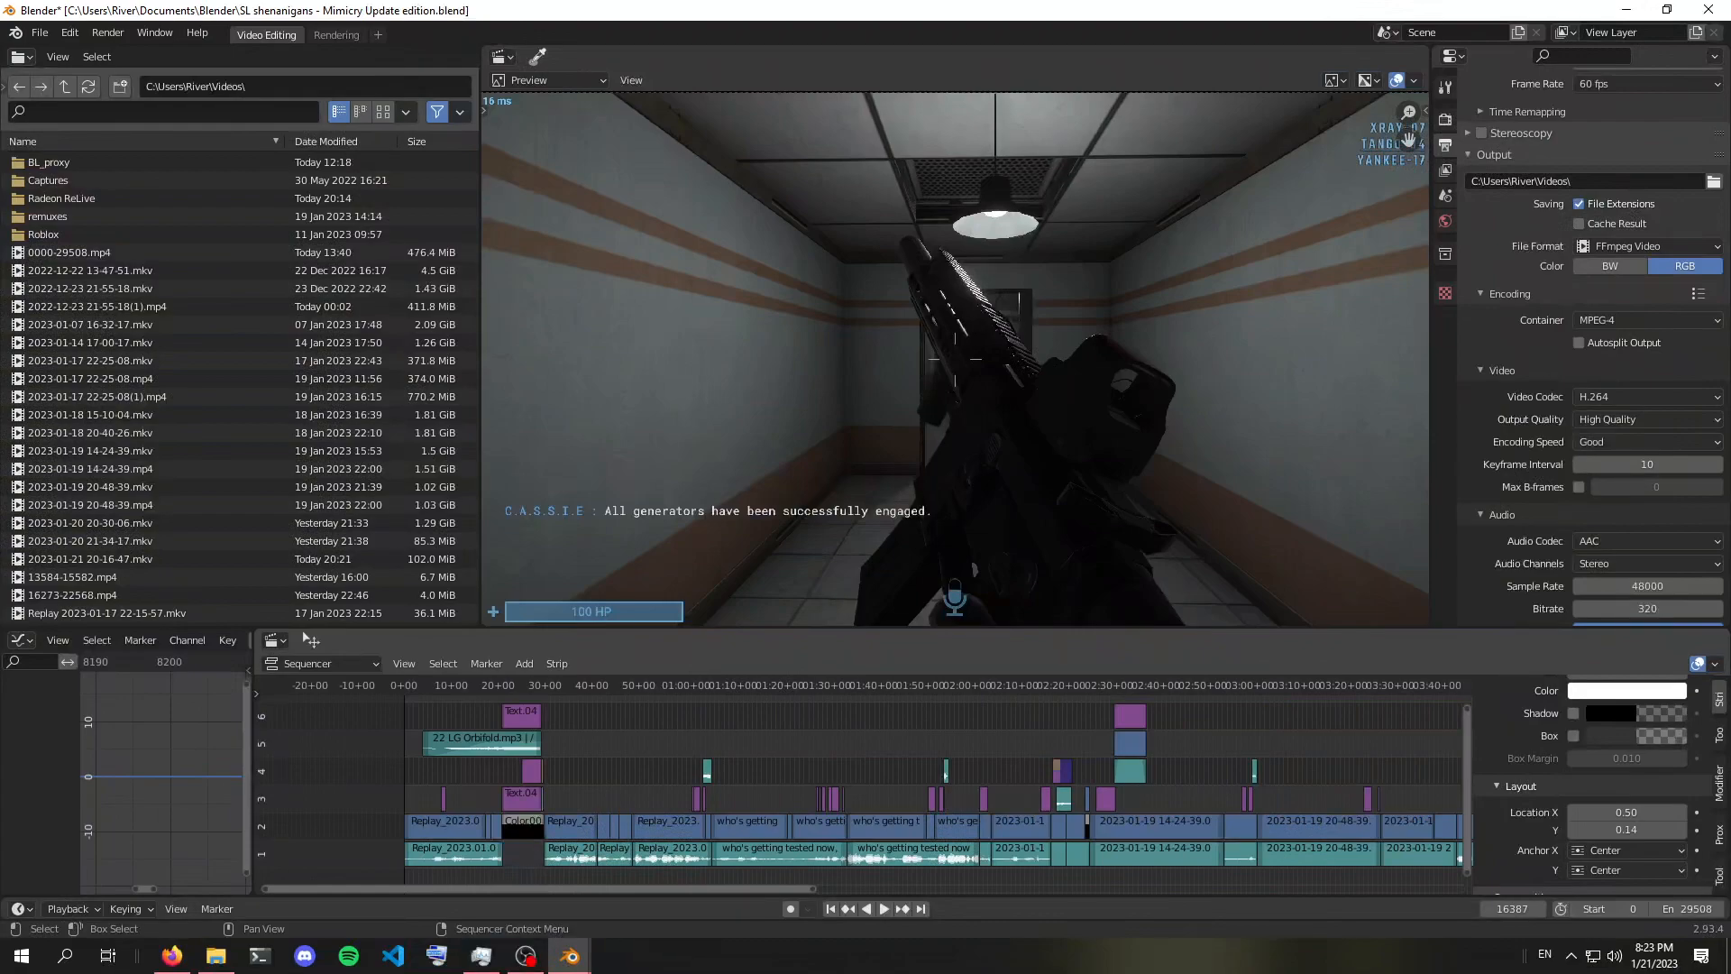
Play the sequence from the first pink subtitle strip at 01:01+06 through the Bass Drop sound effect strip
scroll(860, 782, up, 4)
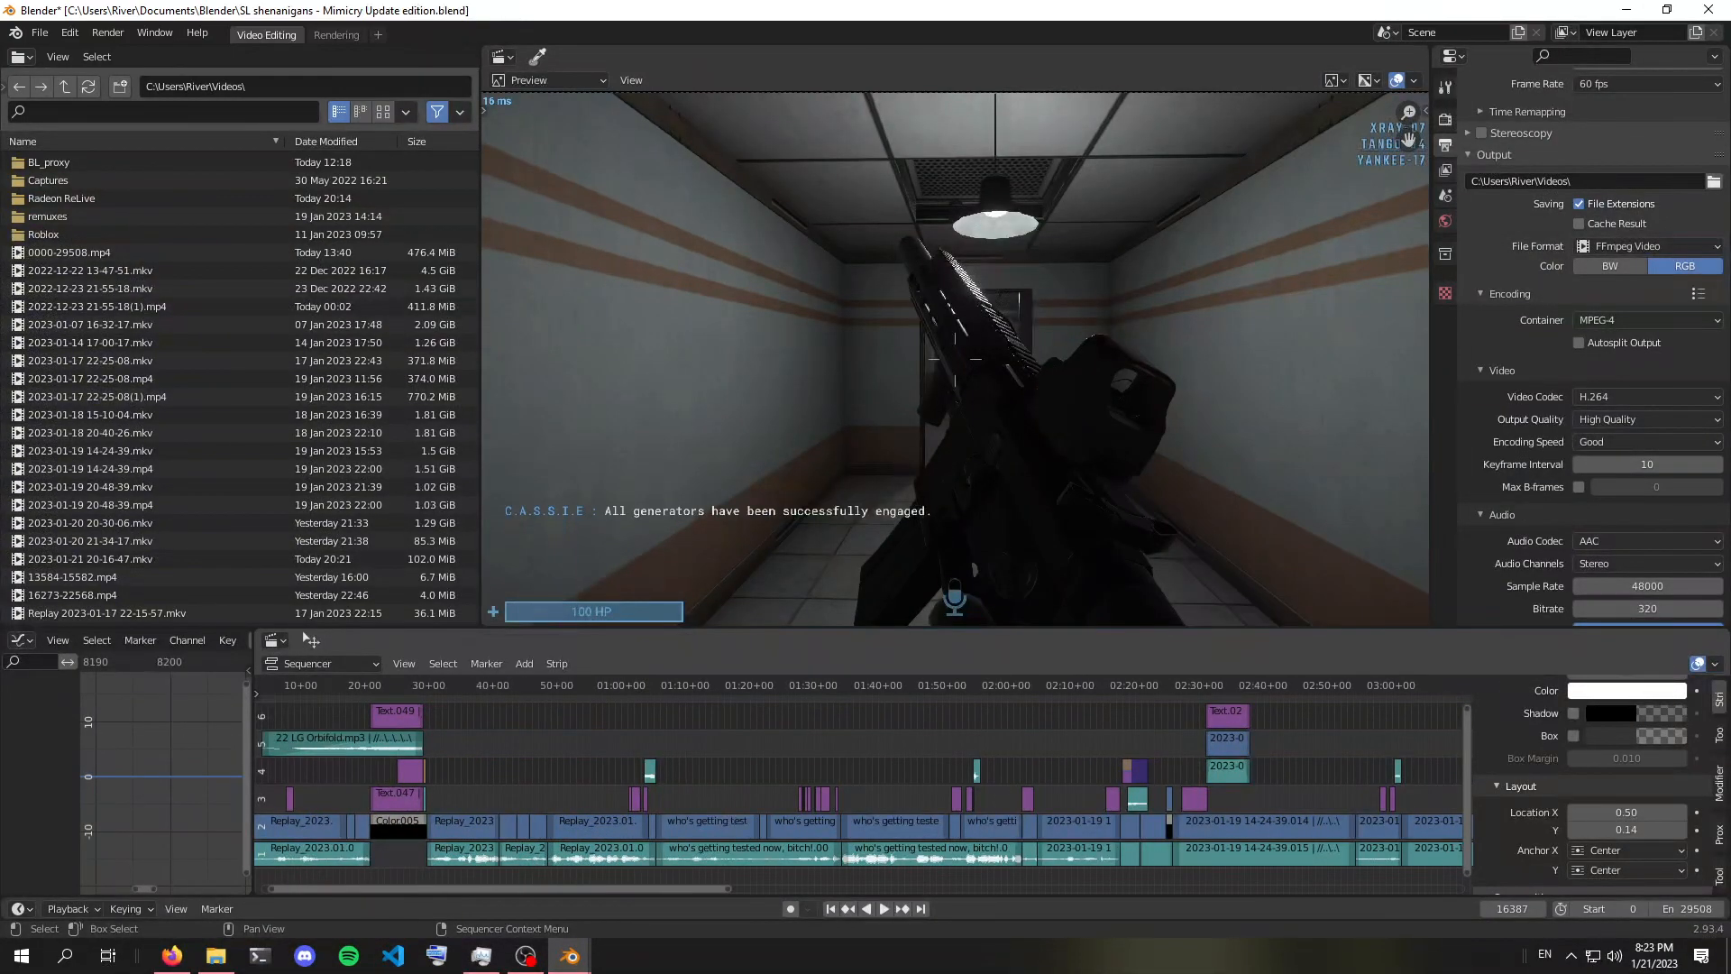
scroll(863, 782, up, 6)
ctrl+scroll(863, 783, up, 9)
scroll(863, 783, up, 20)
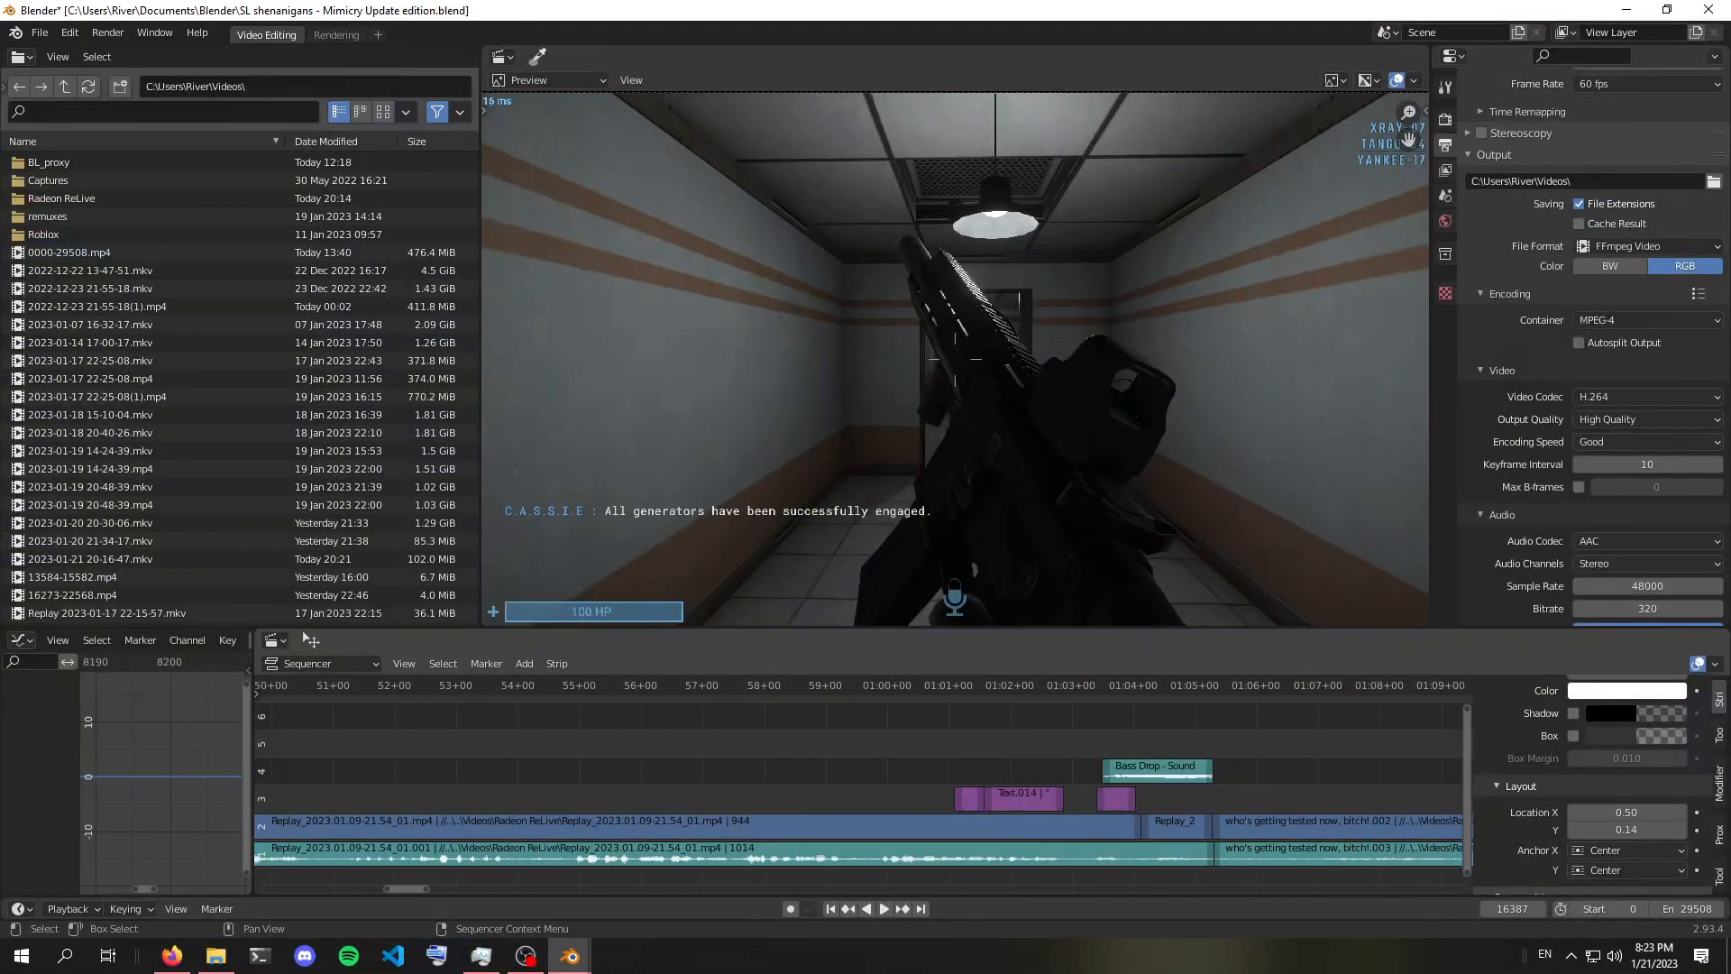
click(954, 685)
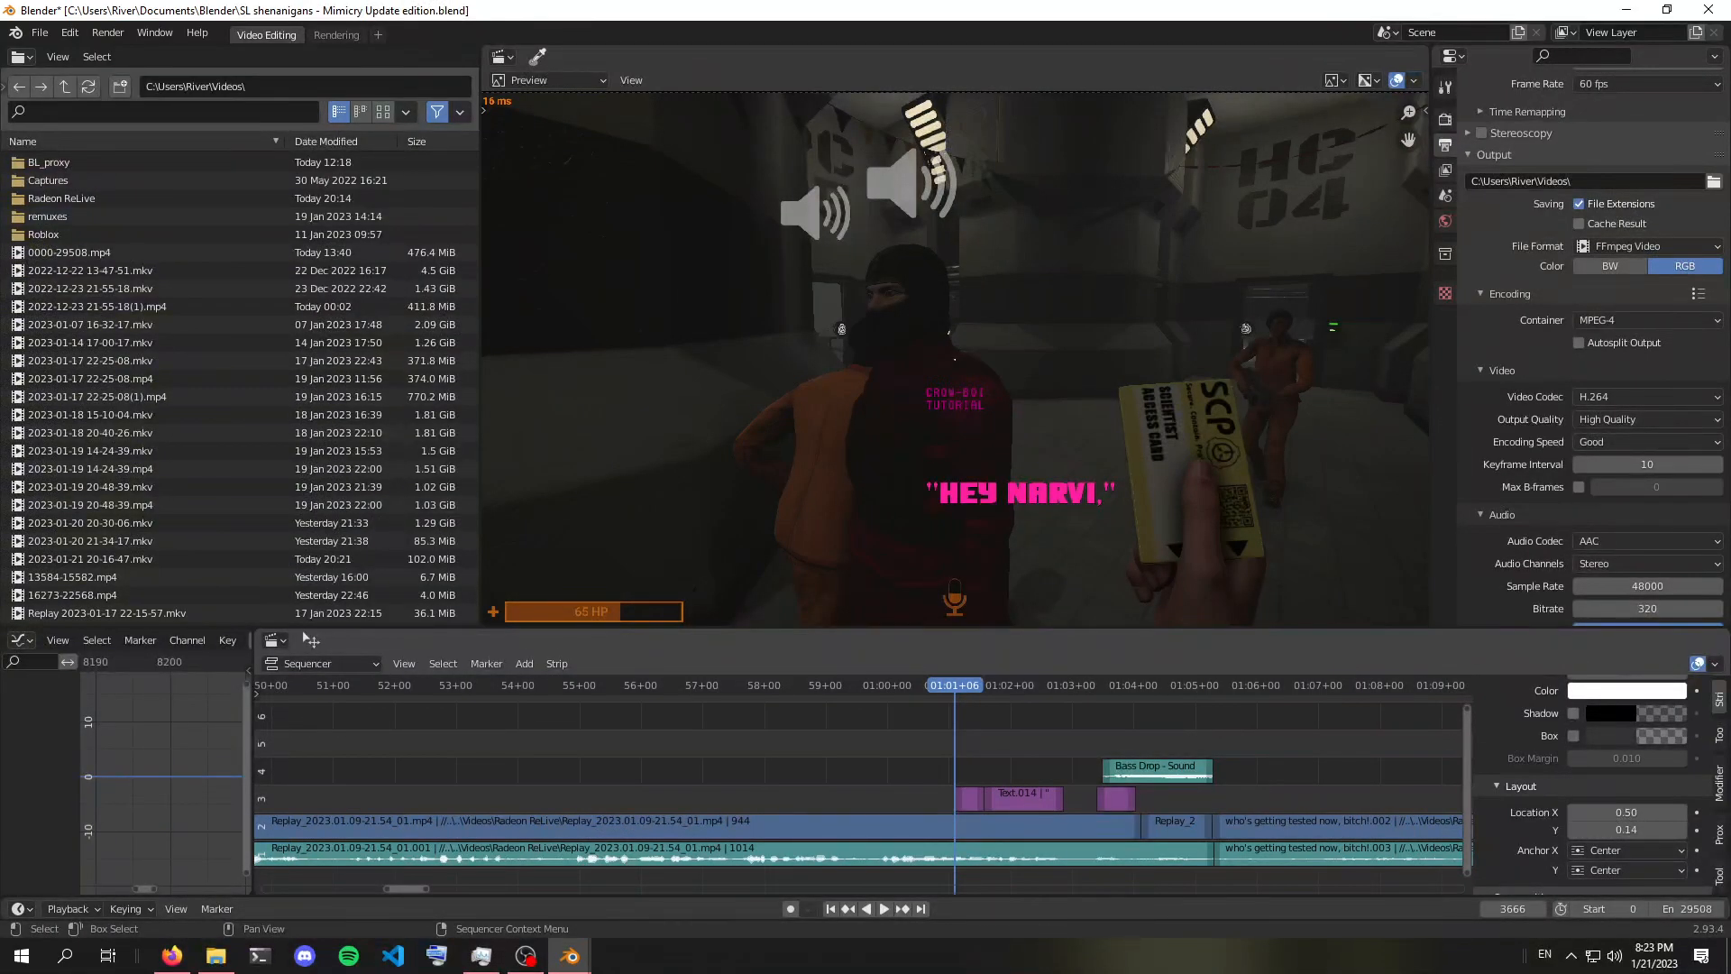
scroll(372, 784, down, 5)
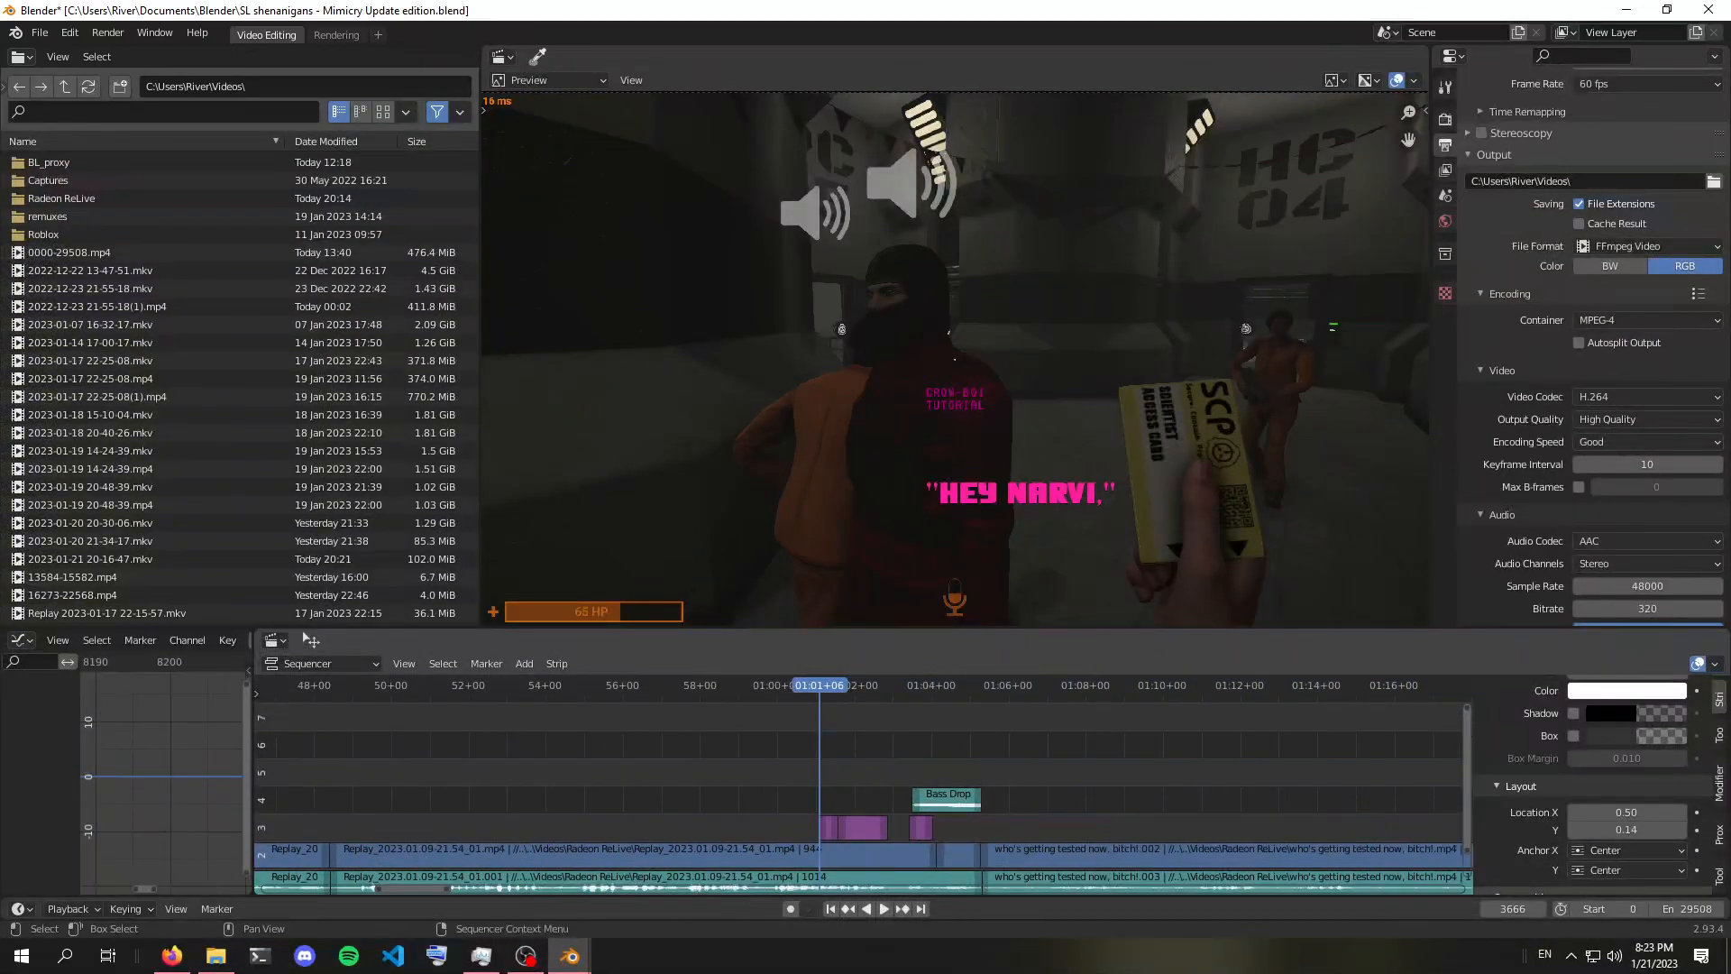
scroll(852, 785, down, 1)
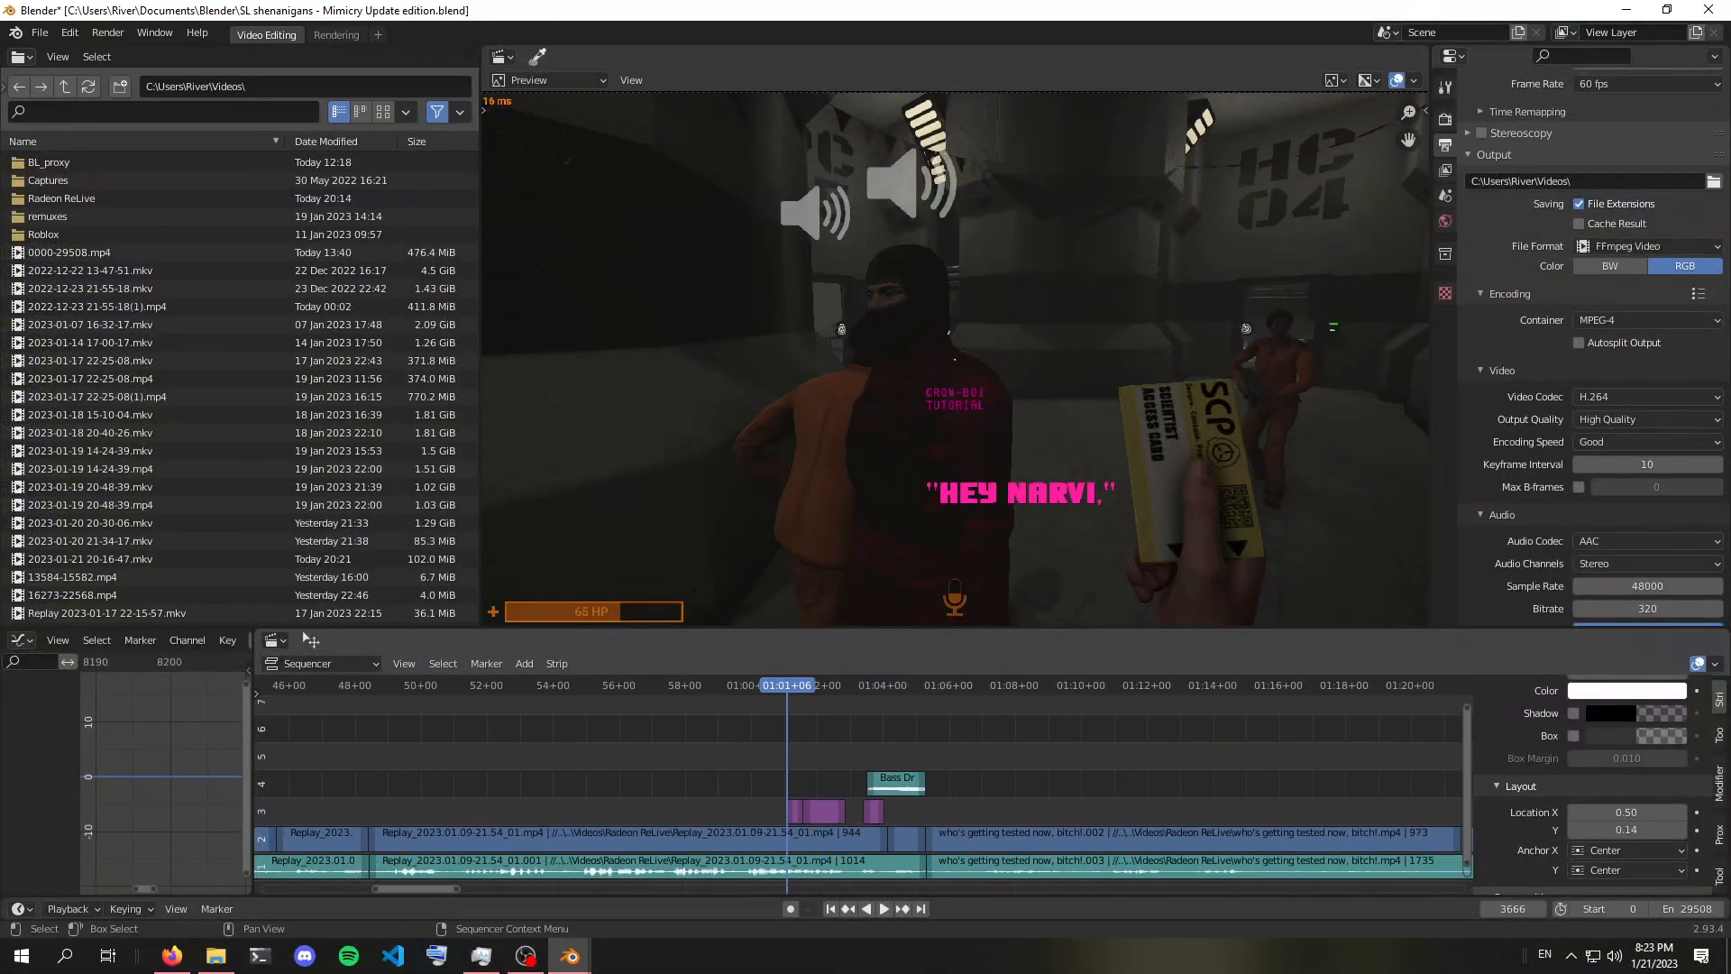
key(space)
scroll(852, 784, down, 1)
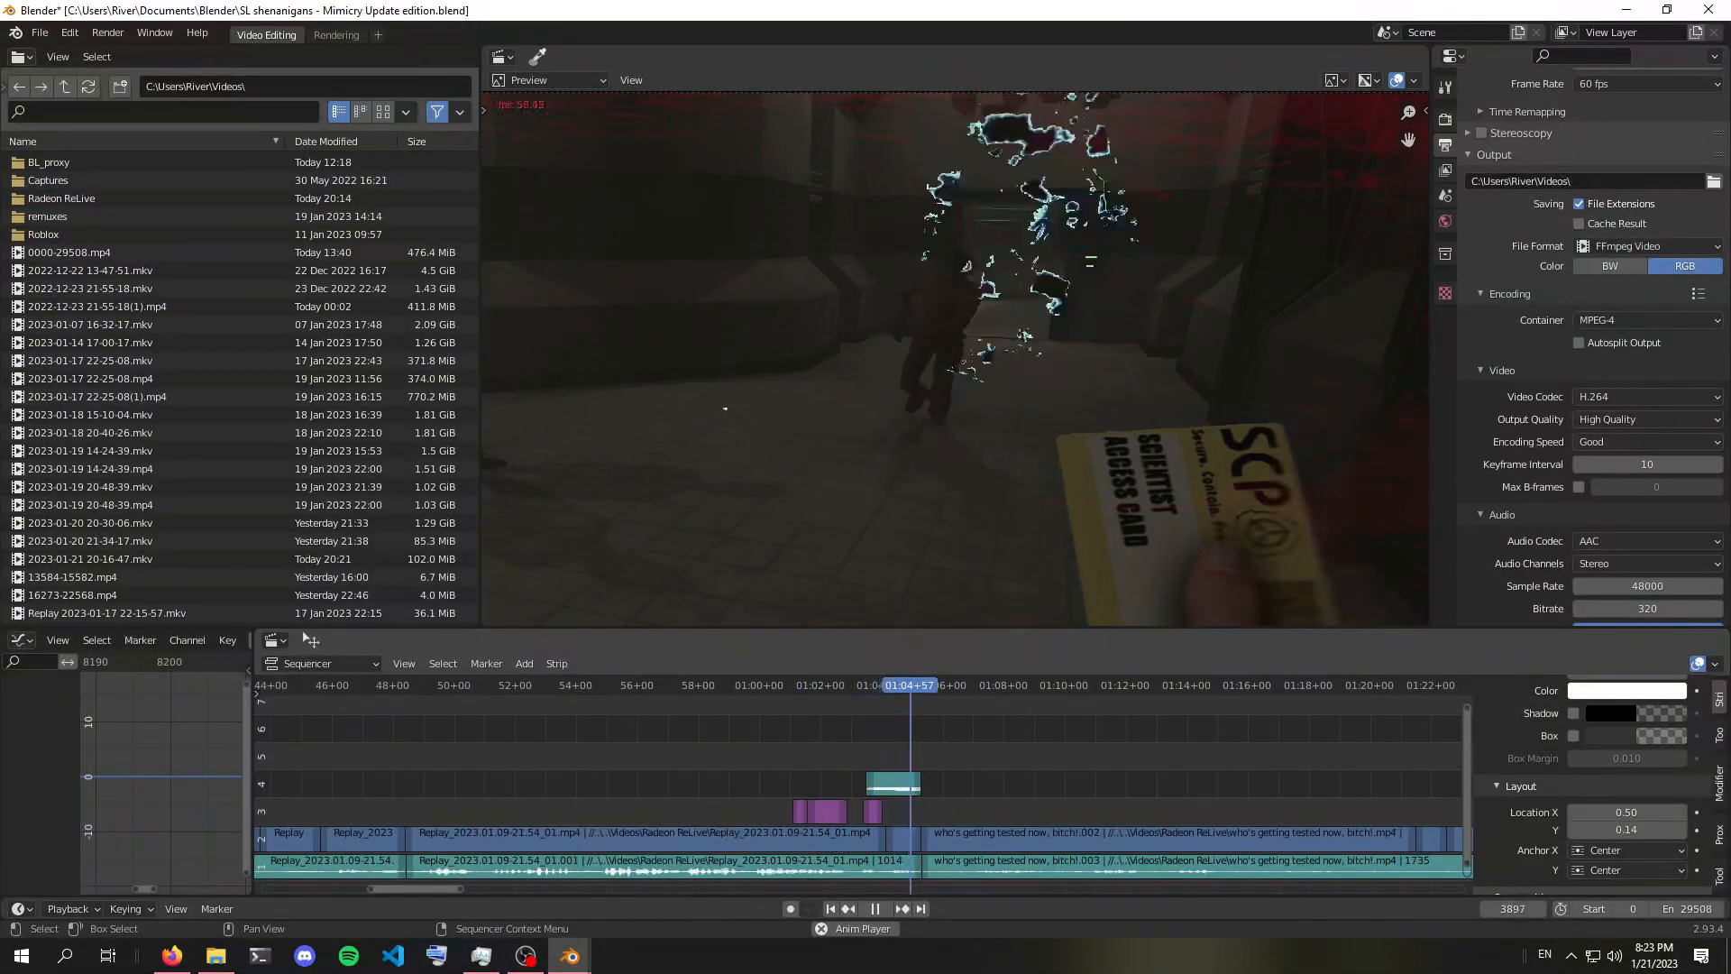
key(space)
Replay the pink subtitle in short bursts from 01:01+18 to check how its text strips follow one another
scroll(852, 784, down, 4)
scroll(860, 784, down, 3)
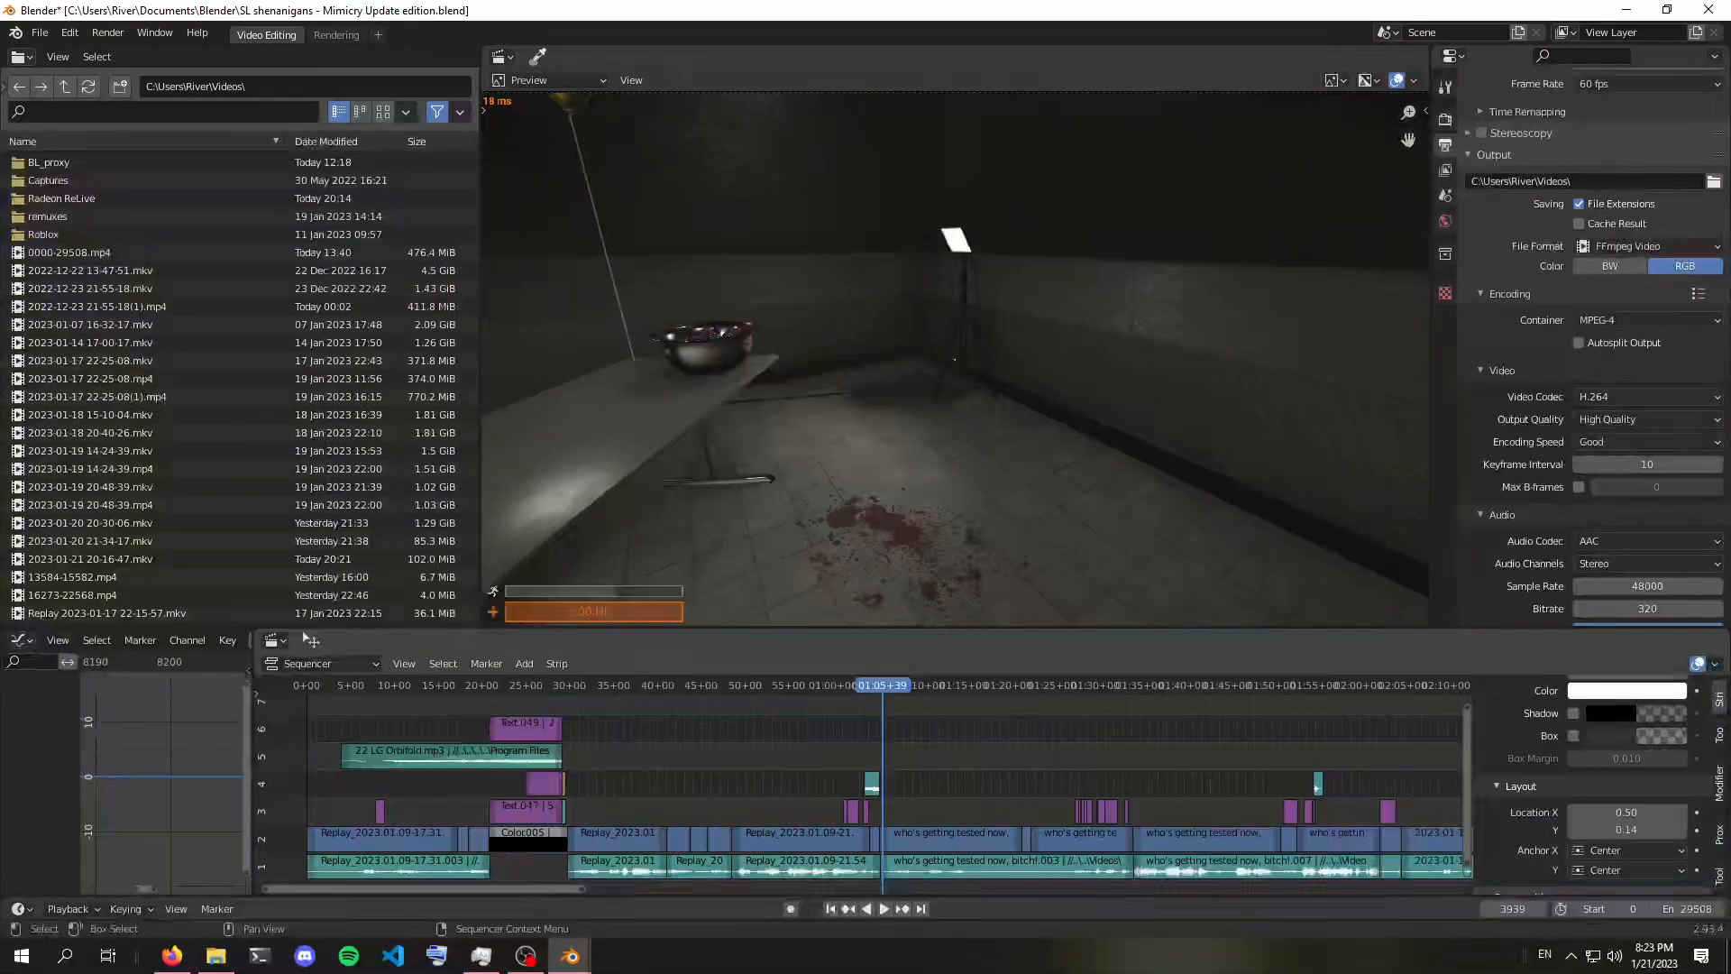
scroll(861, 785, up, 20)
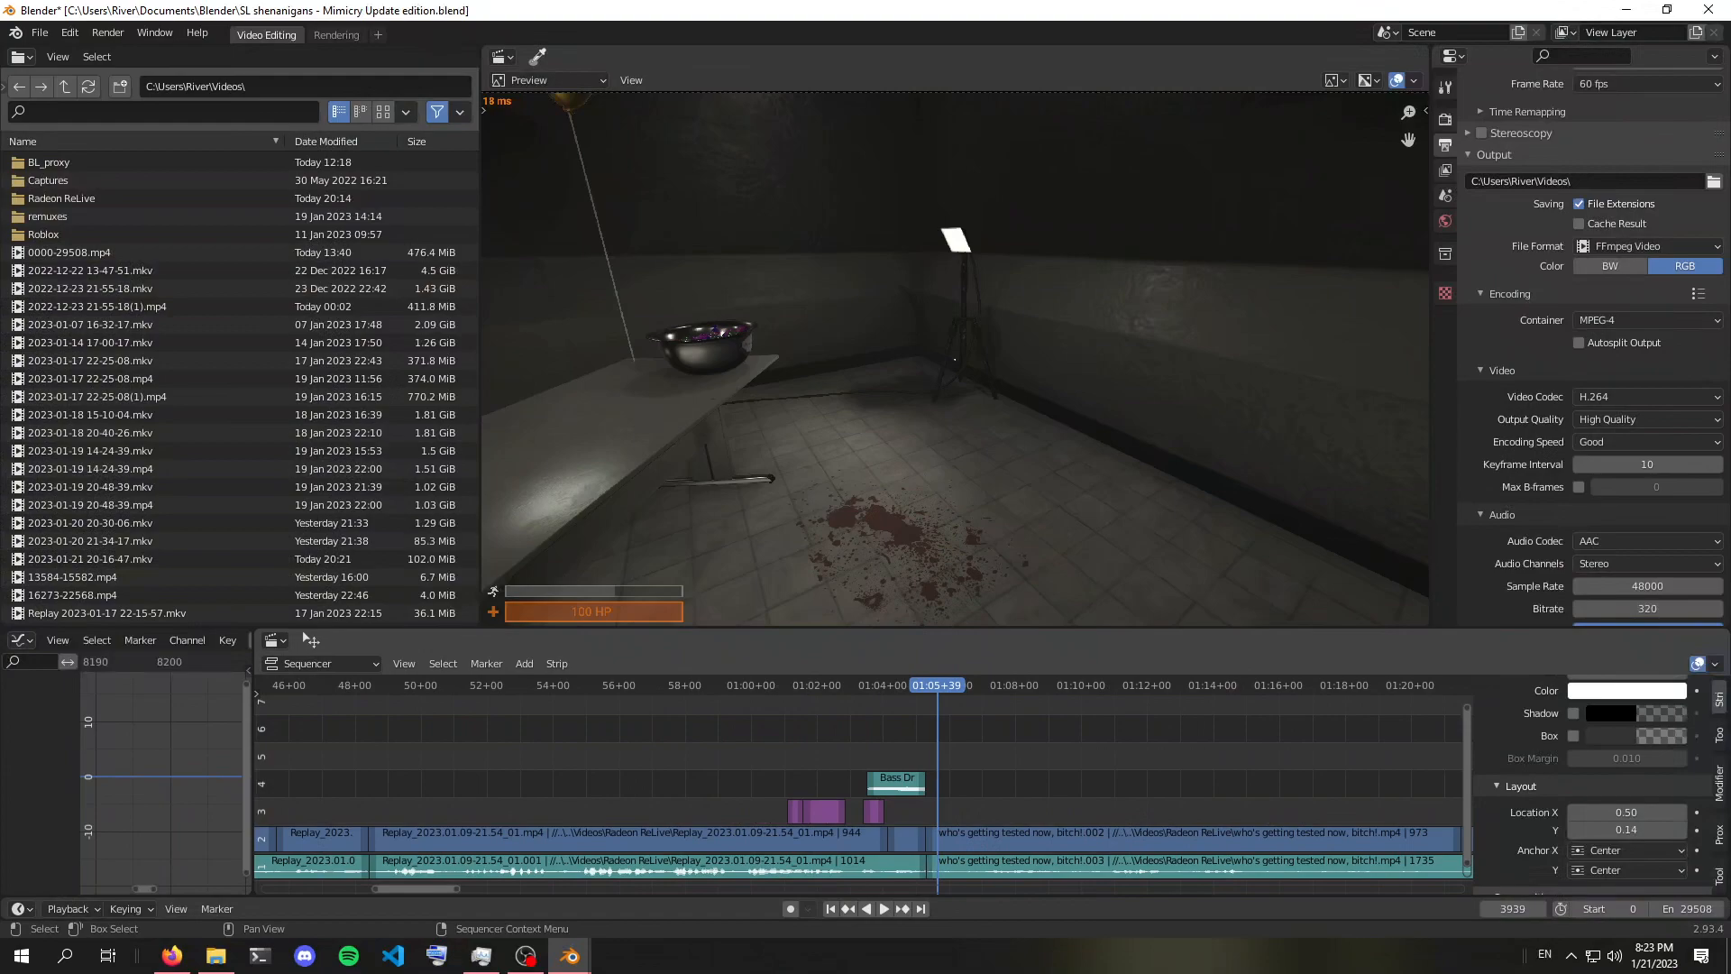
click(673, 685)
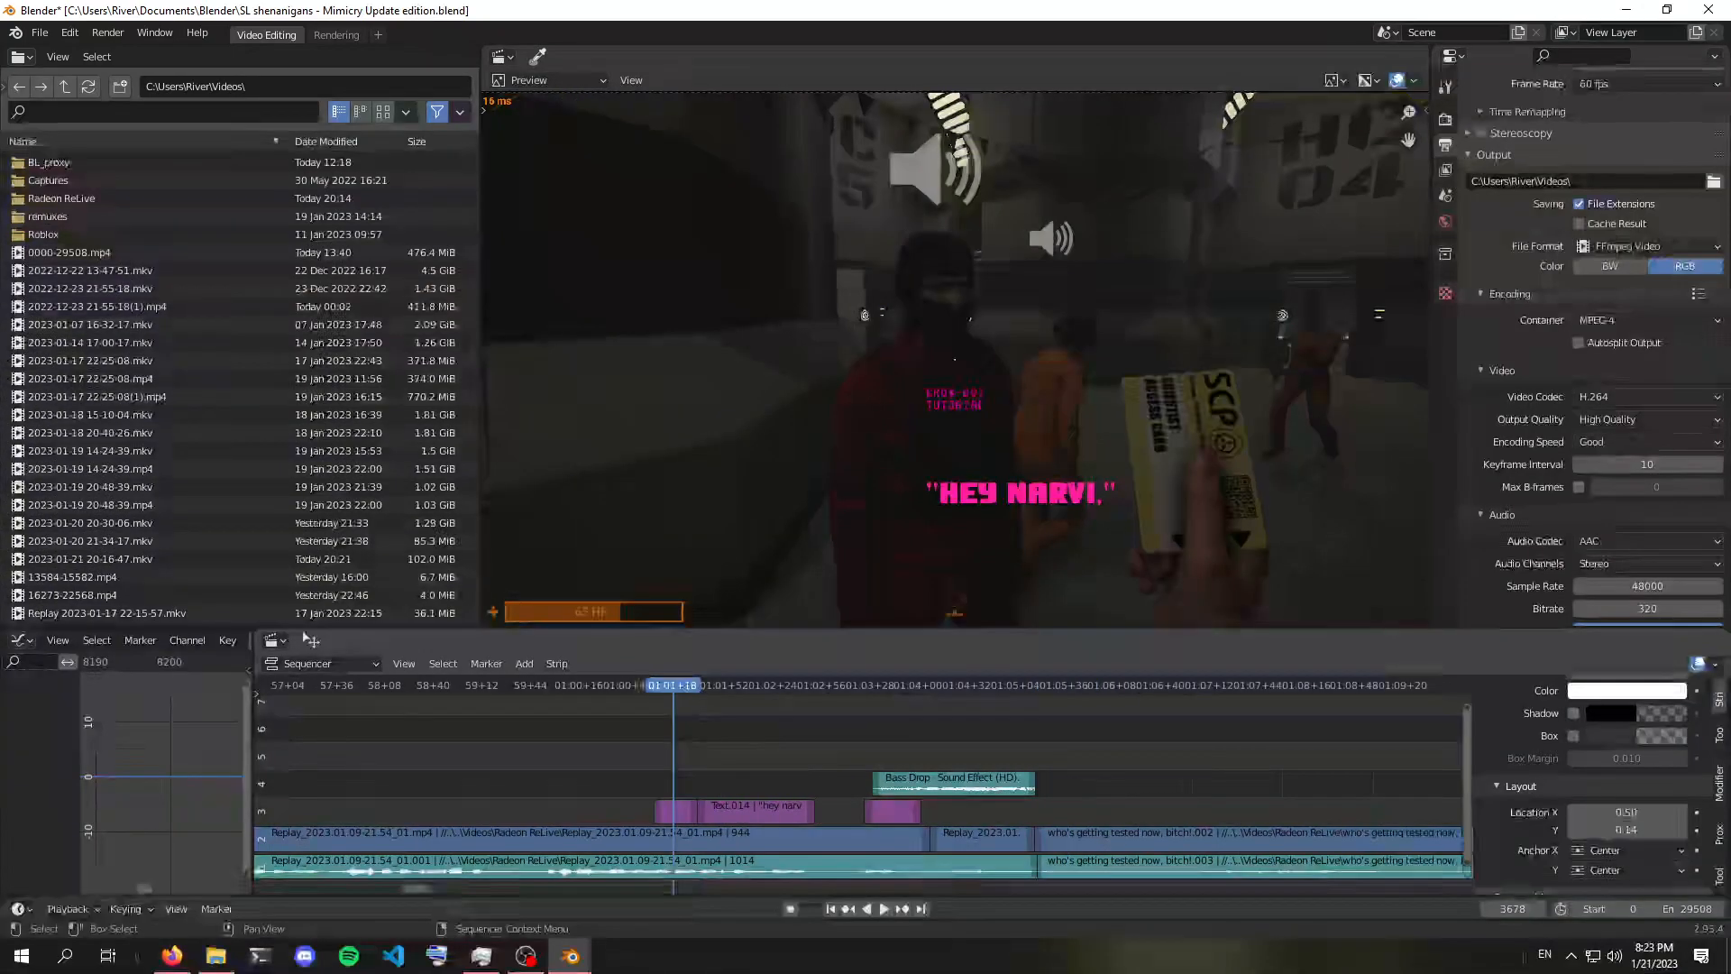
key(space)
key(space)
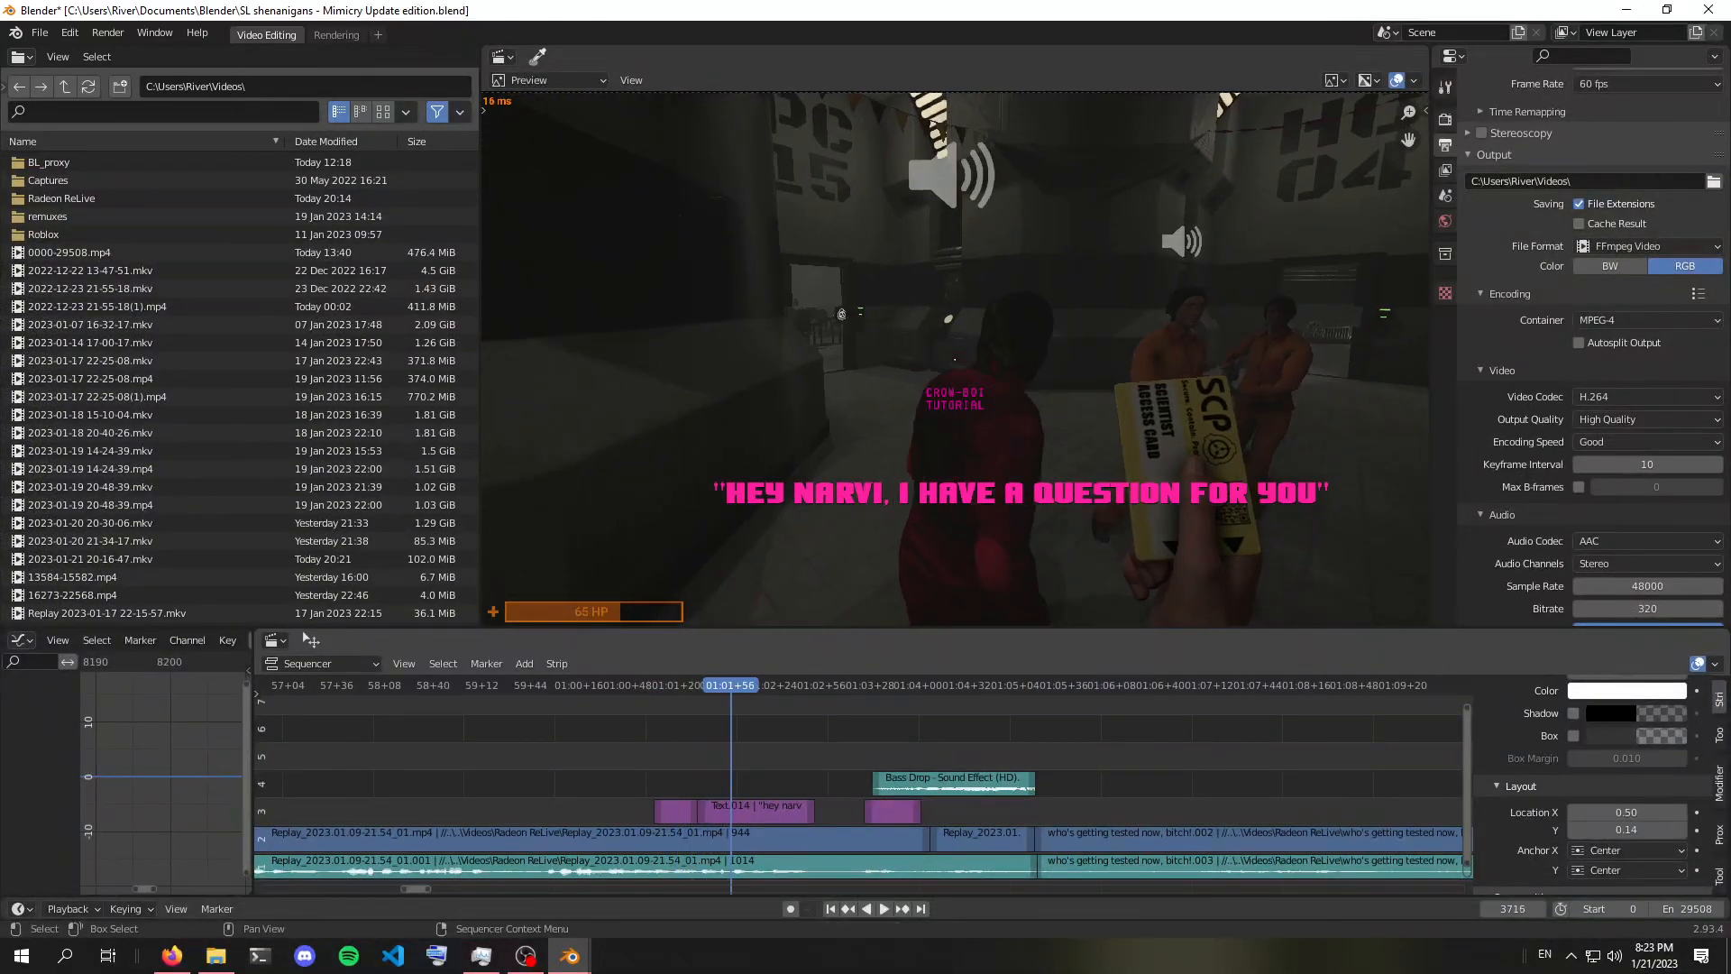
key(shift+ctrl+space)
key(space)
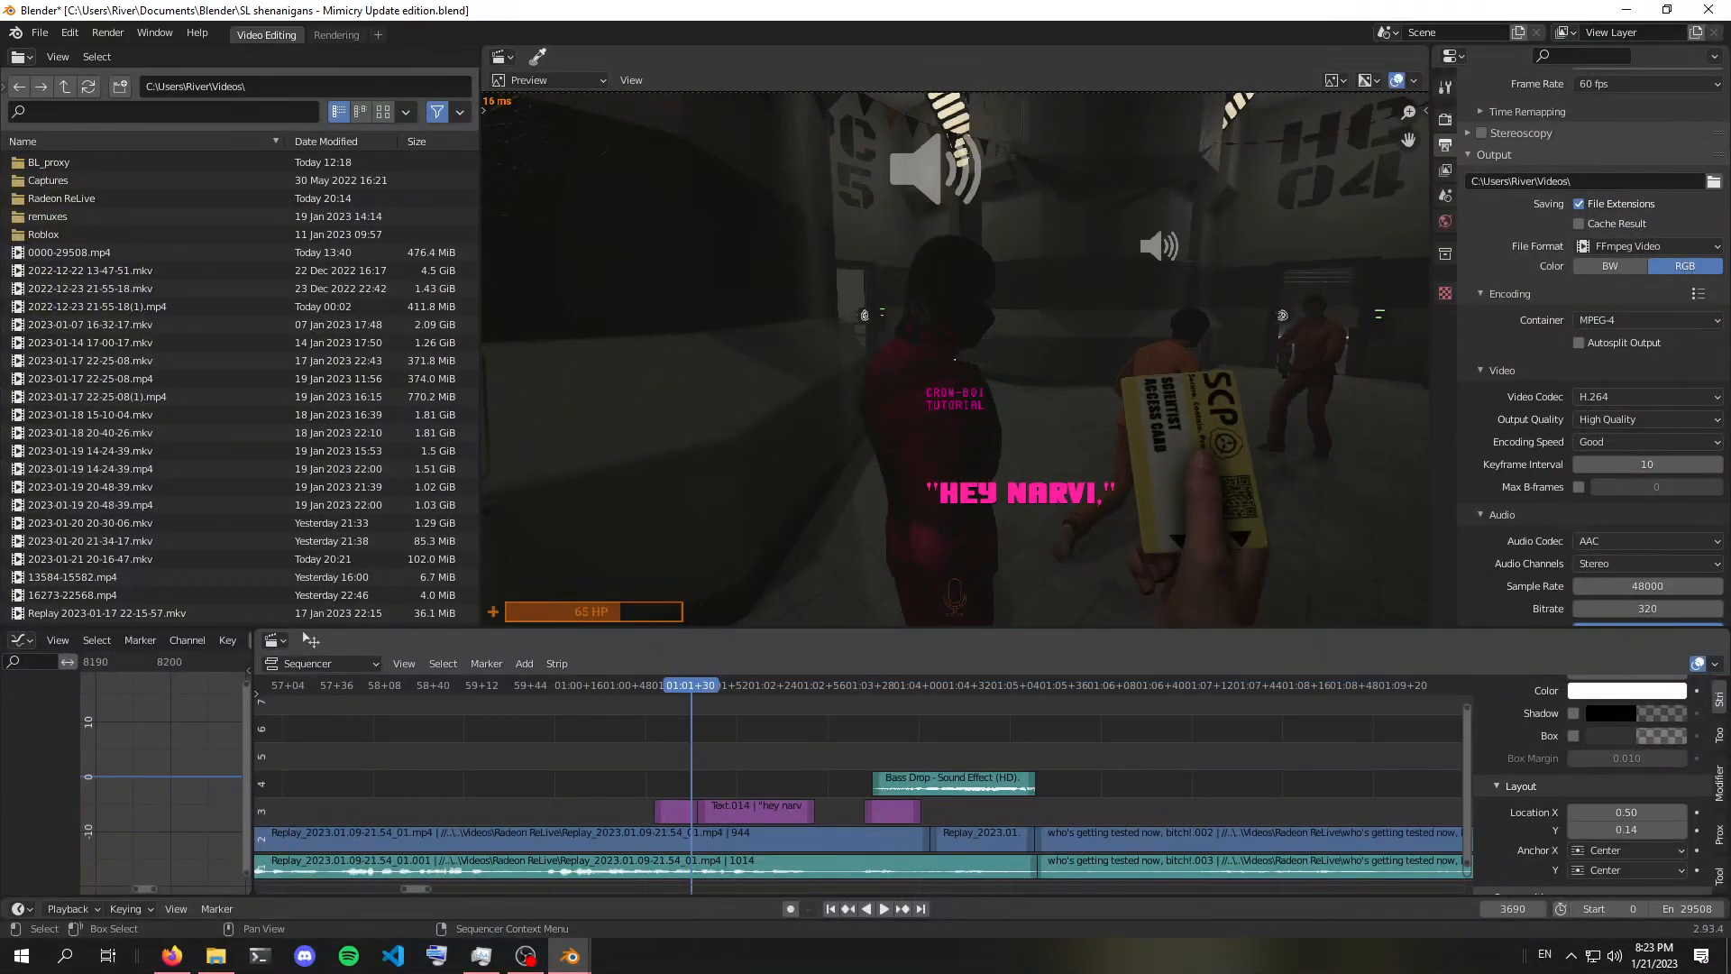
key(space)
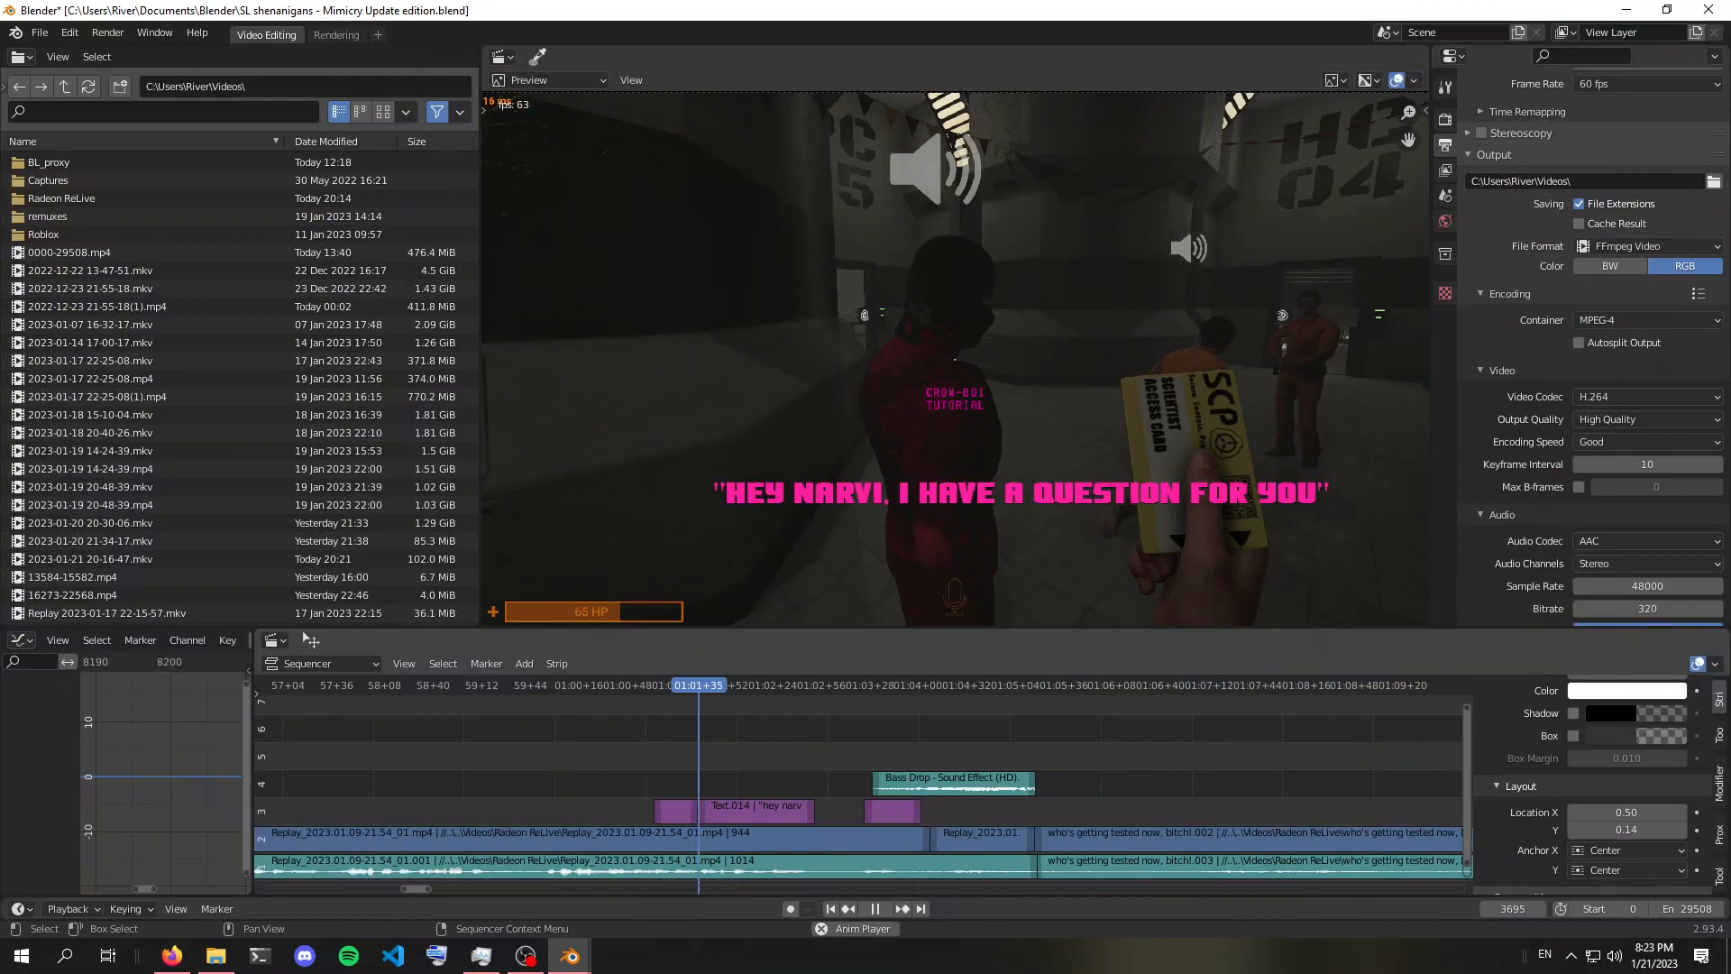
key(space)
Inspect the style settings of the three subtitle text strips around the playhead one by one, and deselect them
scroll(311, 640, down, 9)
scroll(861, 784, down, 3)
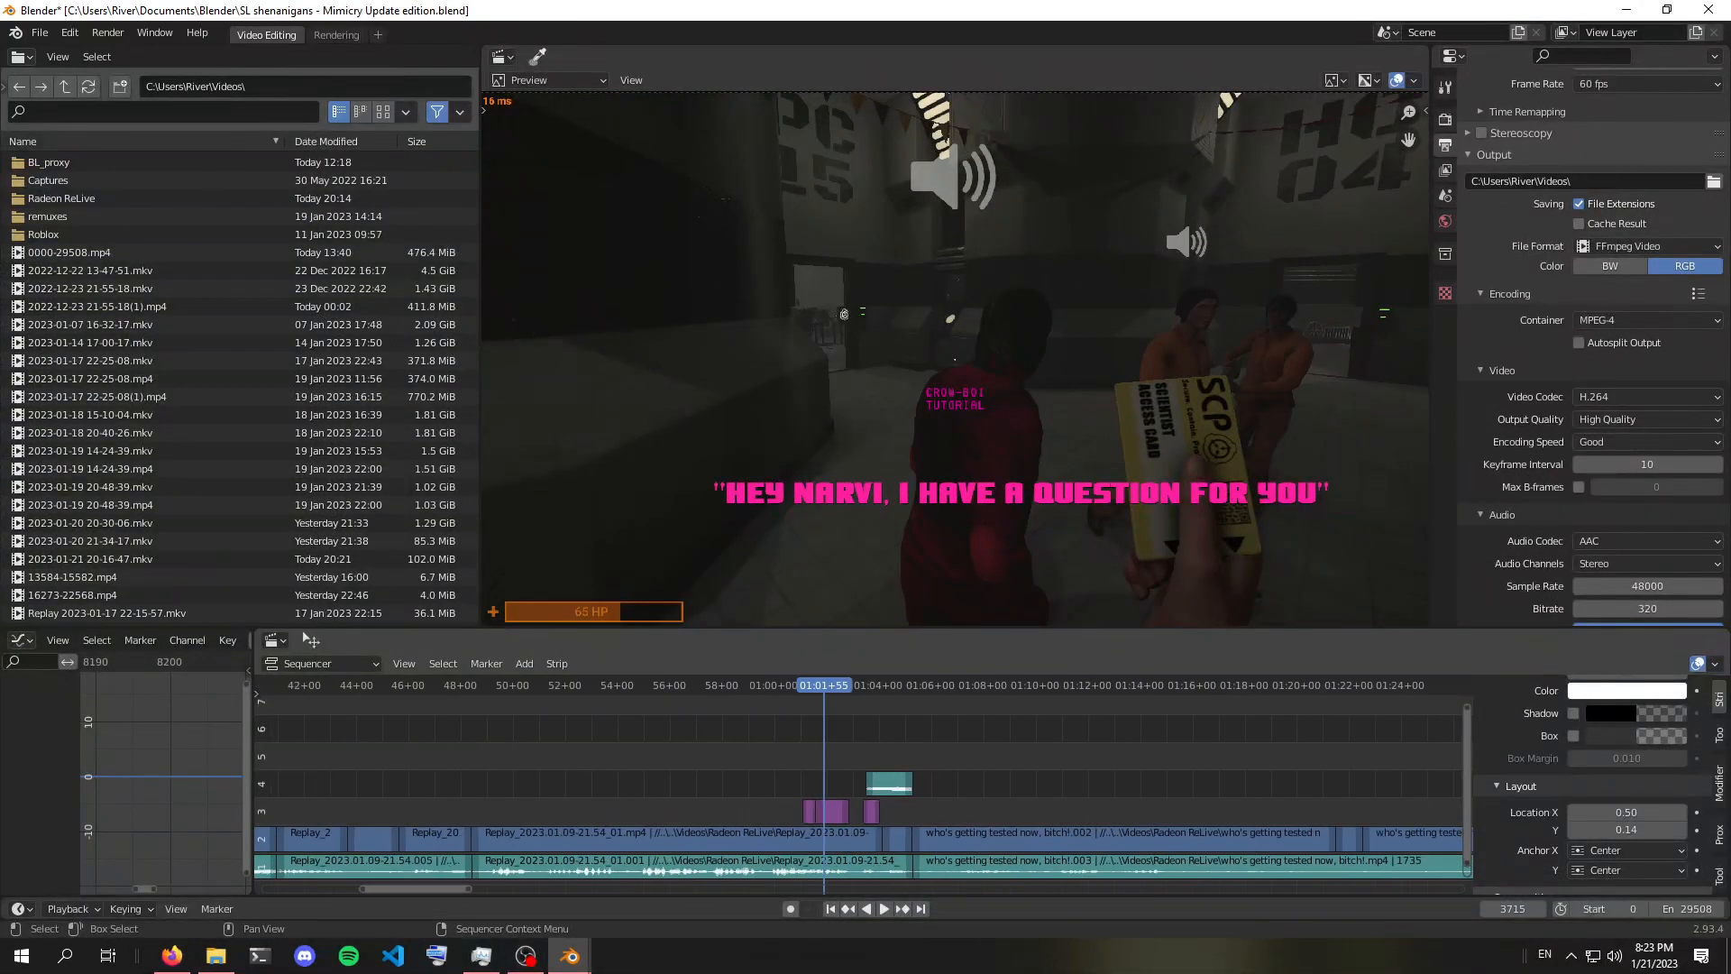
scroll(305, 636, down, 5)
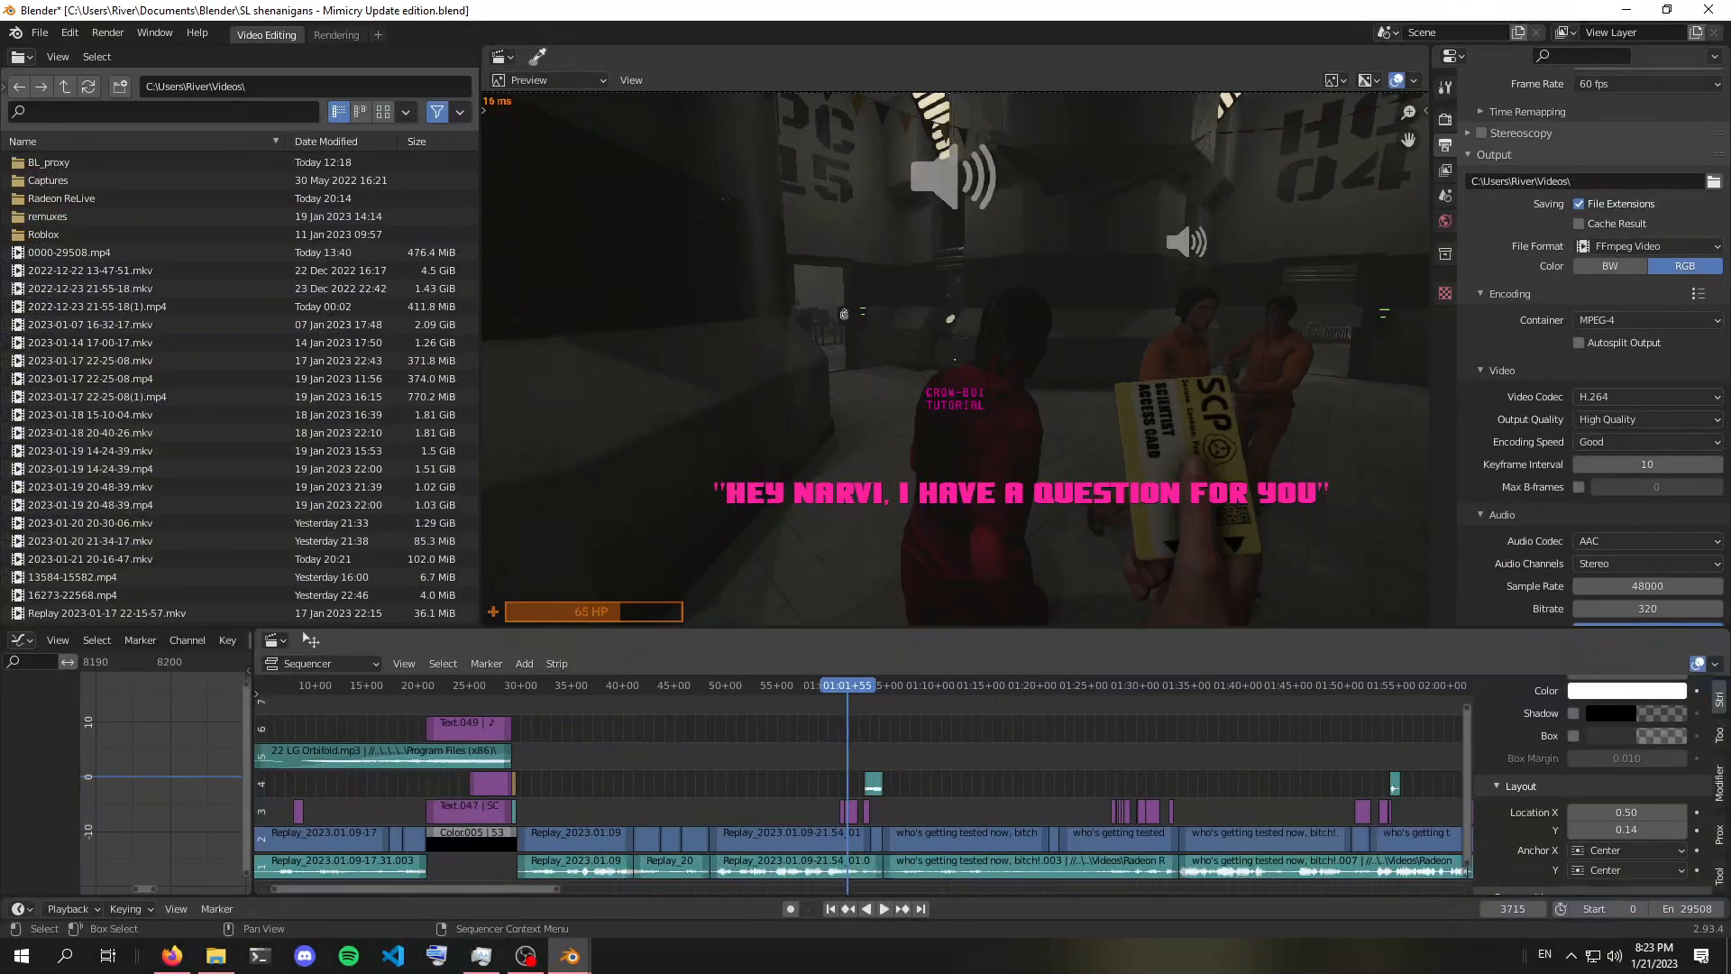
scroll(306, 638, down, 5)
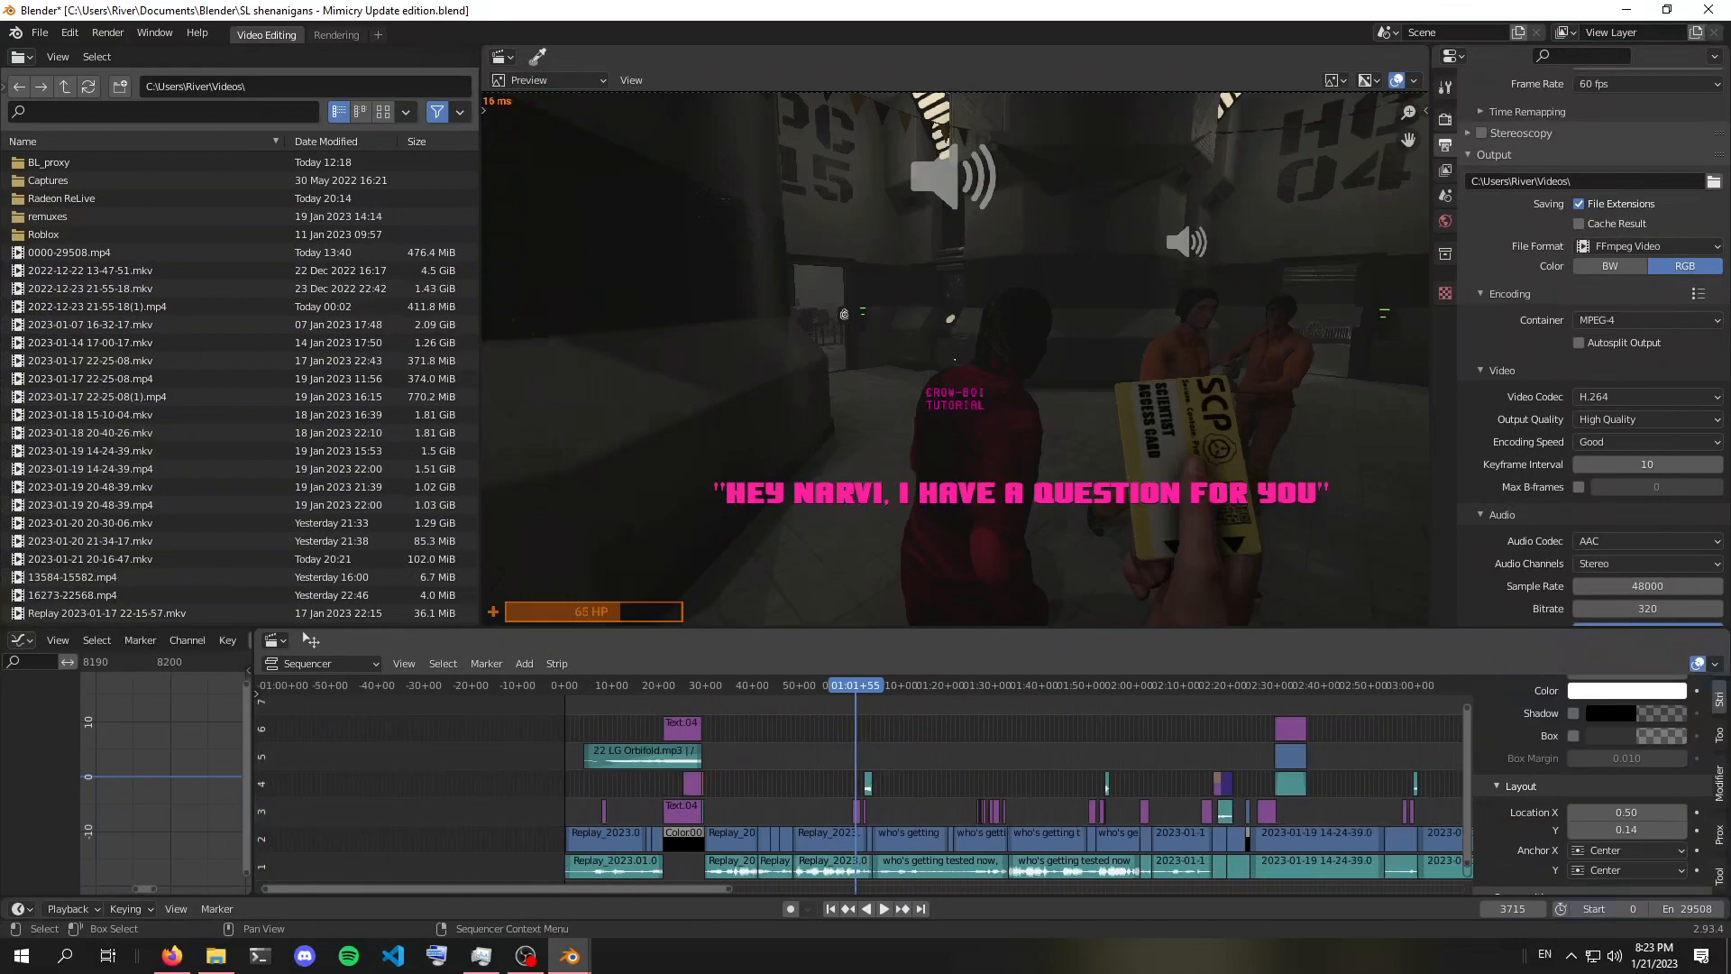
scroll(311, 640, up, 5)
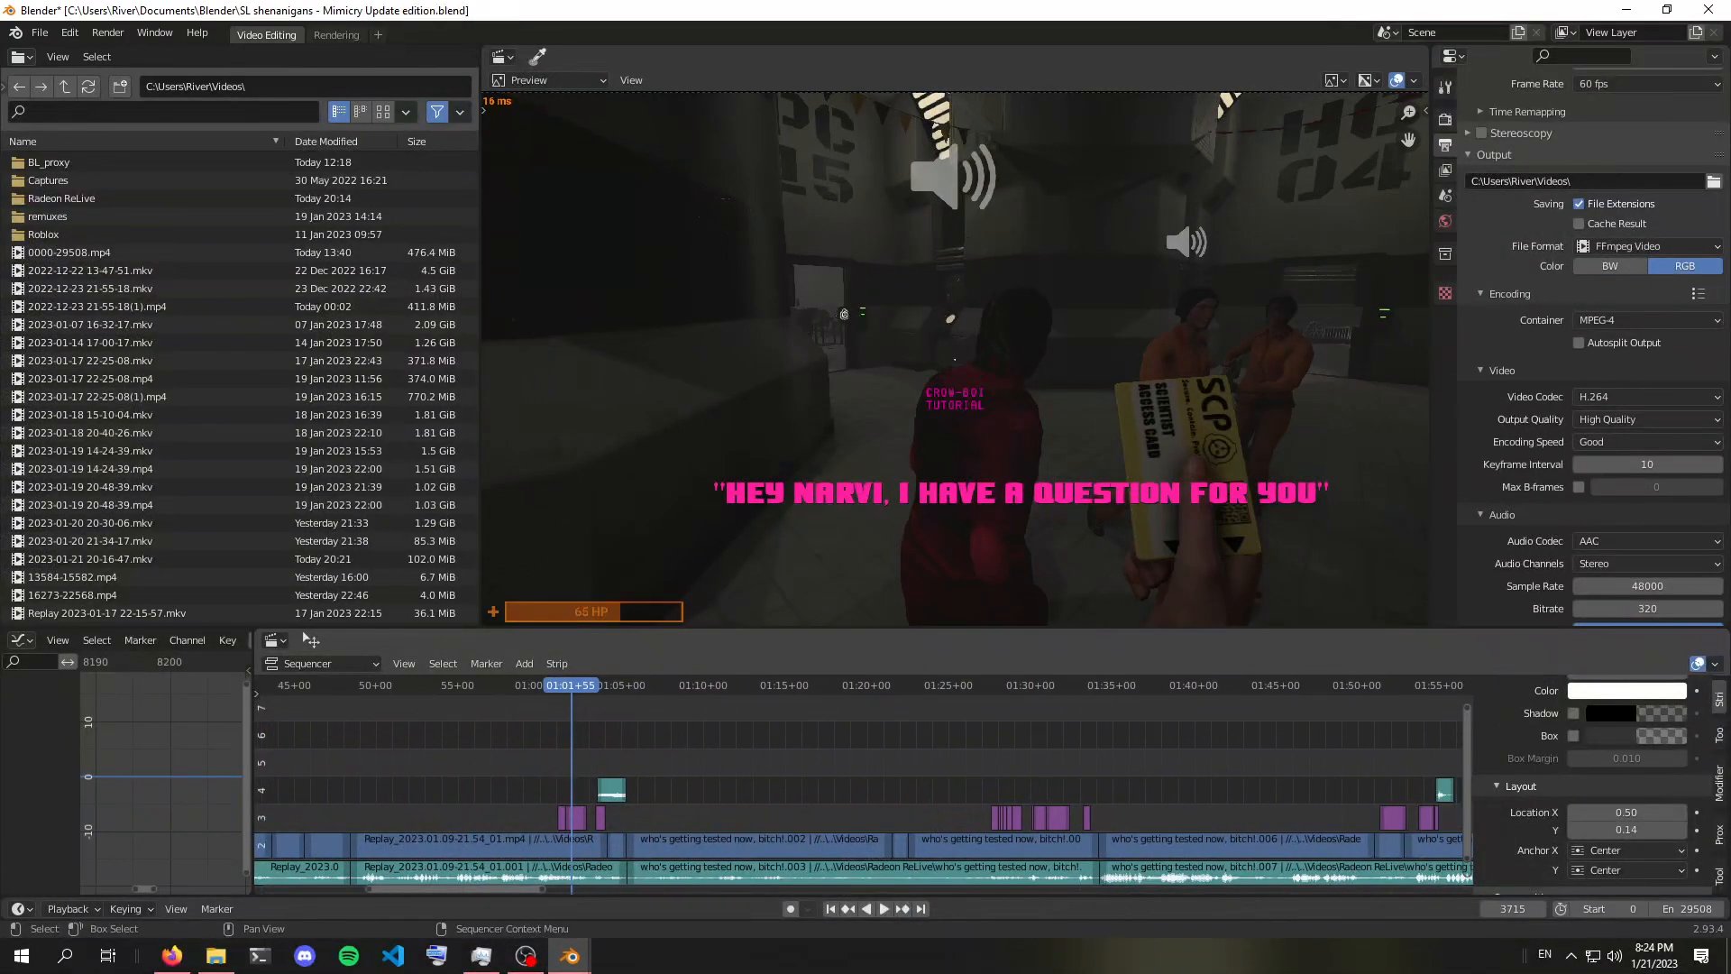
scroll(1591, 784, up, 2)
scroll(794, 784, up, 2)
middle_drag(577, 798, 854, 780)
scroll(854, 781, up, 5)
click(728, 800)
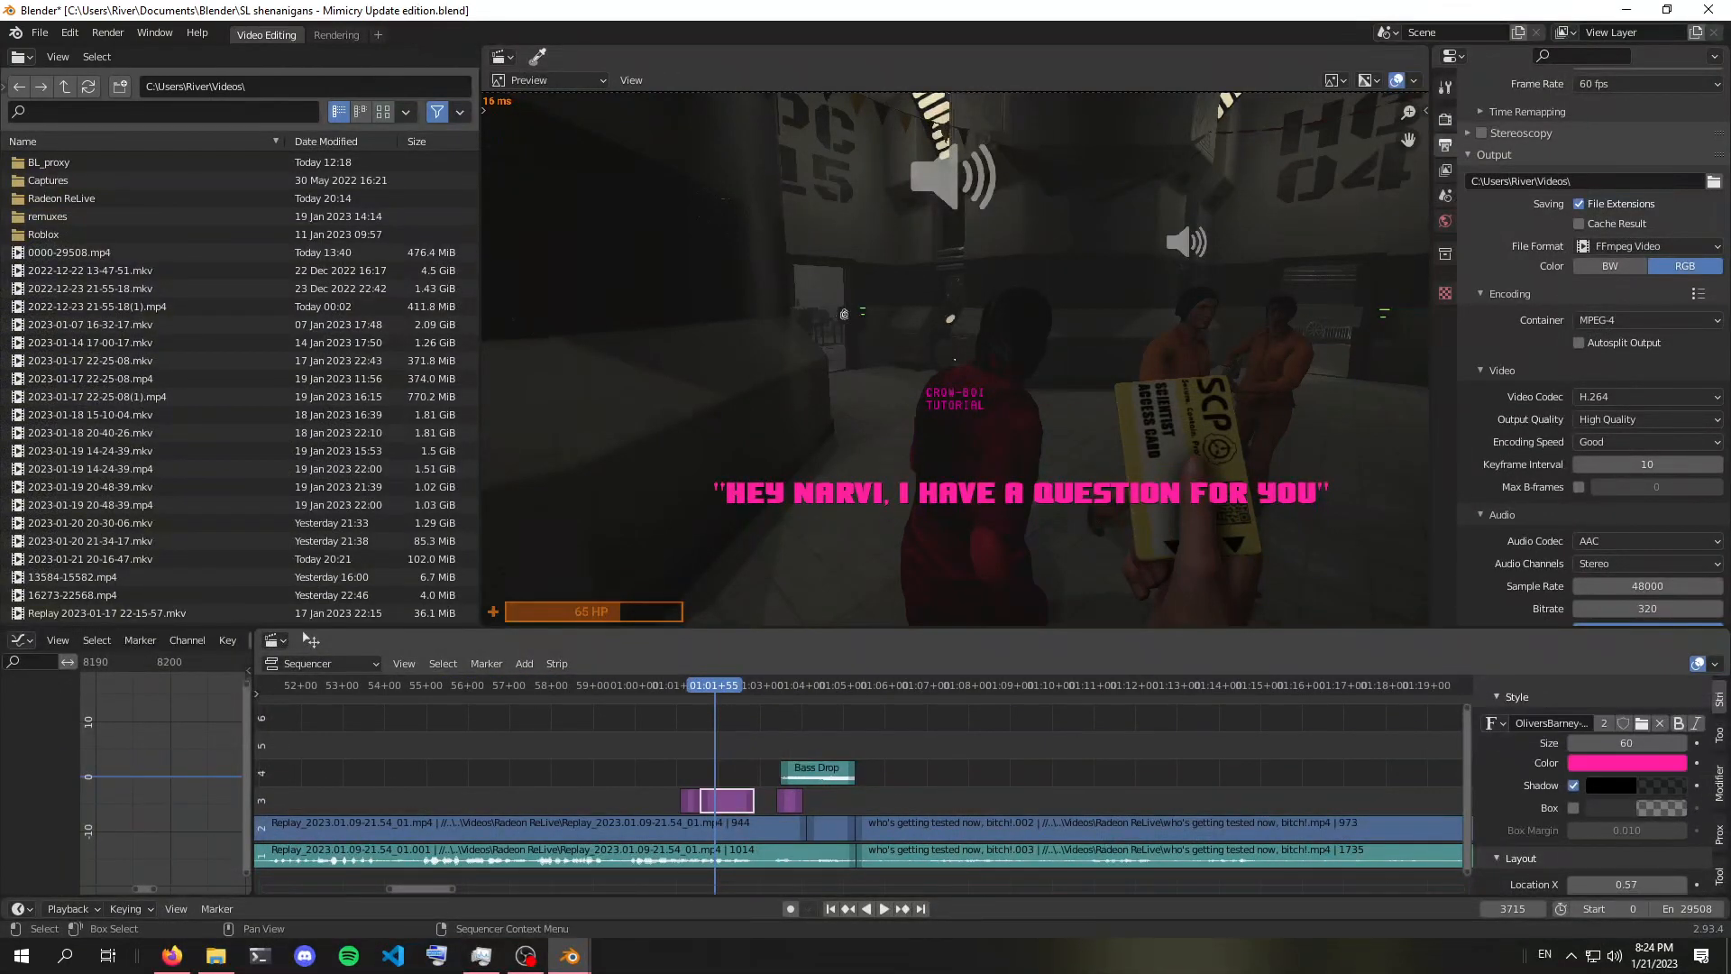
click(690, 800)
click(790, 801)
click(865, 784)
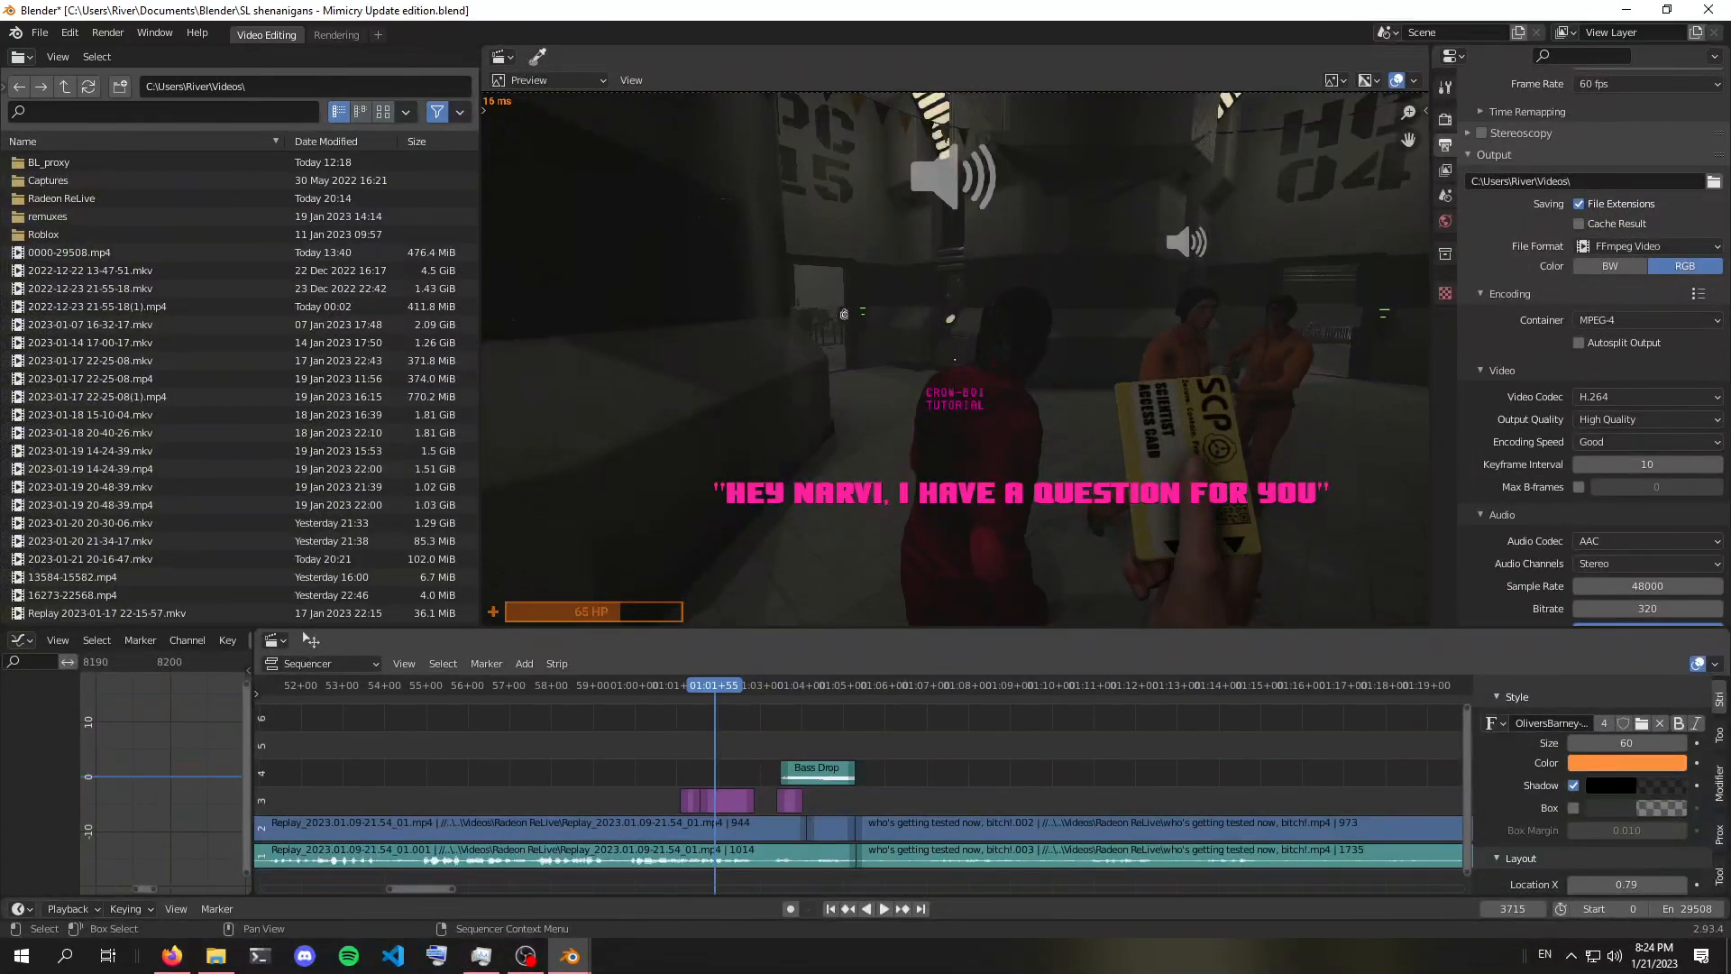
Examine how the text and Bass Drop strips line up with the neighbouring gameplay clips around the playhead
scroll(863, 784, down, 7)
scroll(865, 784, down, 3)
middle_drag(865, 784, 812, 792)
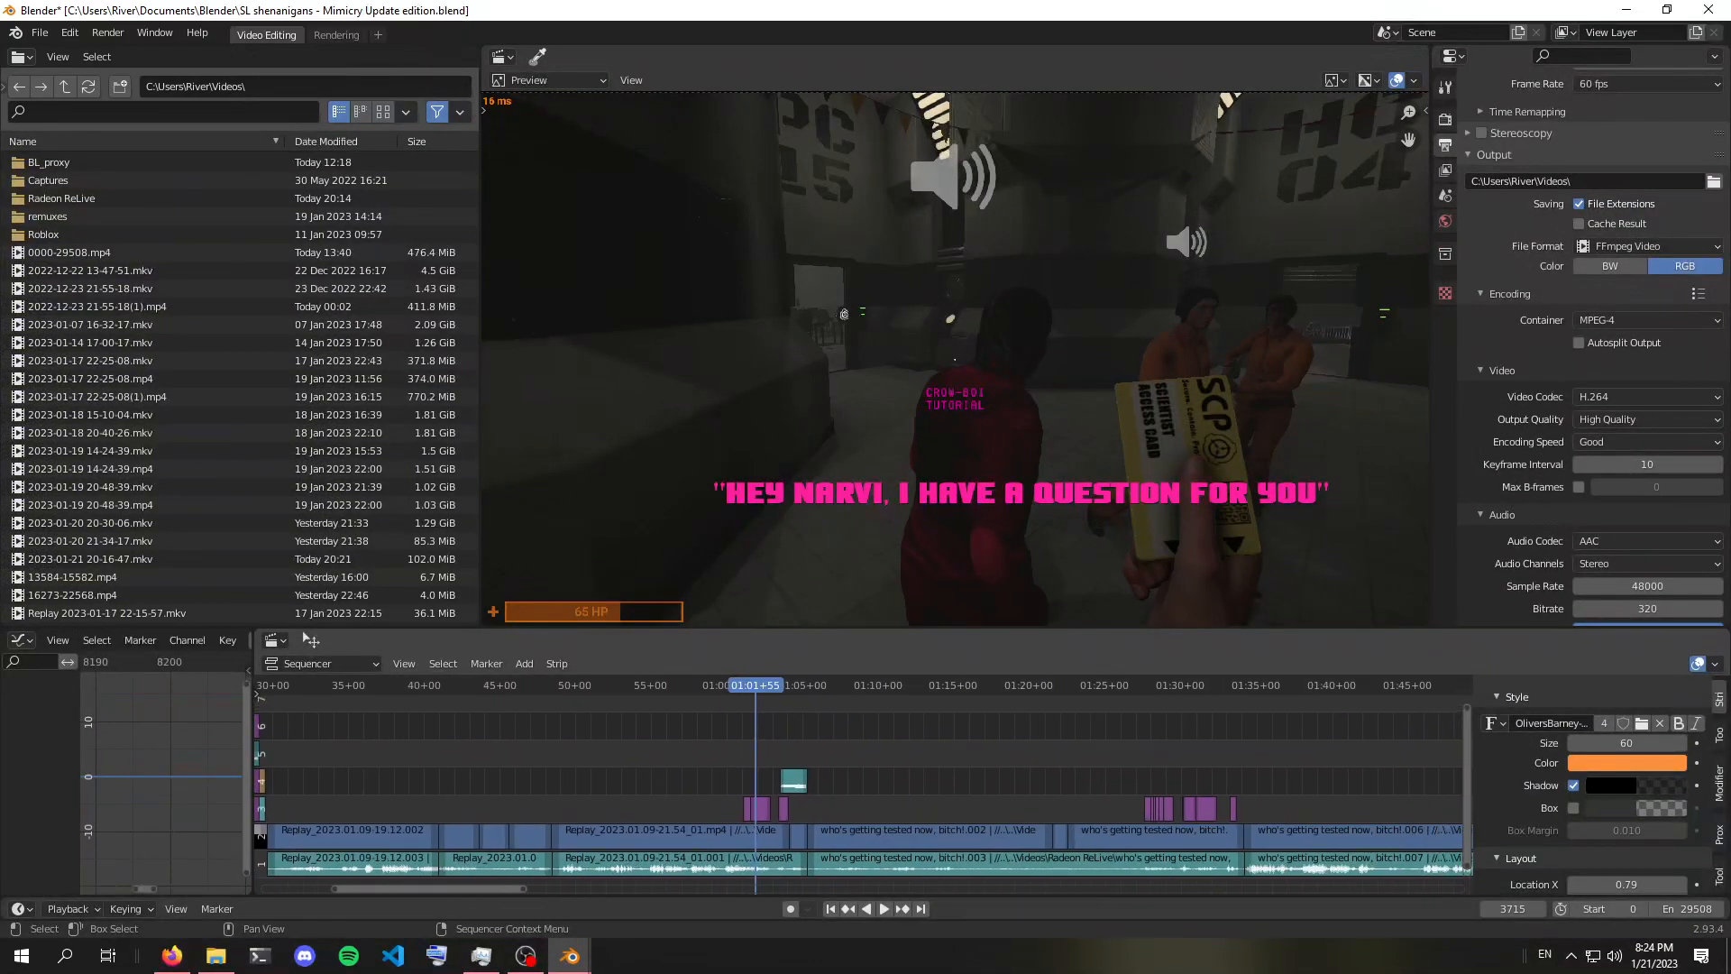
scroll(955, 360, up, 3)
scroll(955, 360, down, 1)
middle_drag(866, 784, 831, 787)
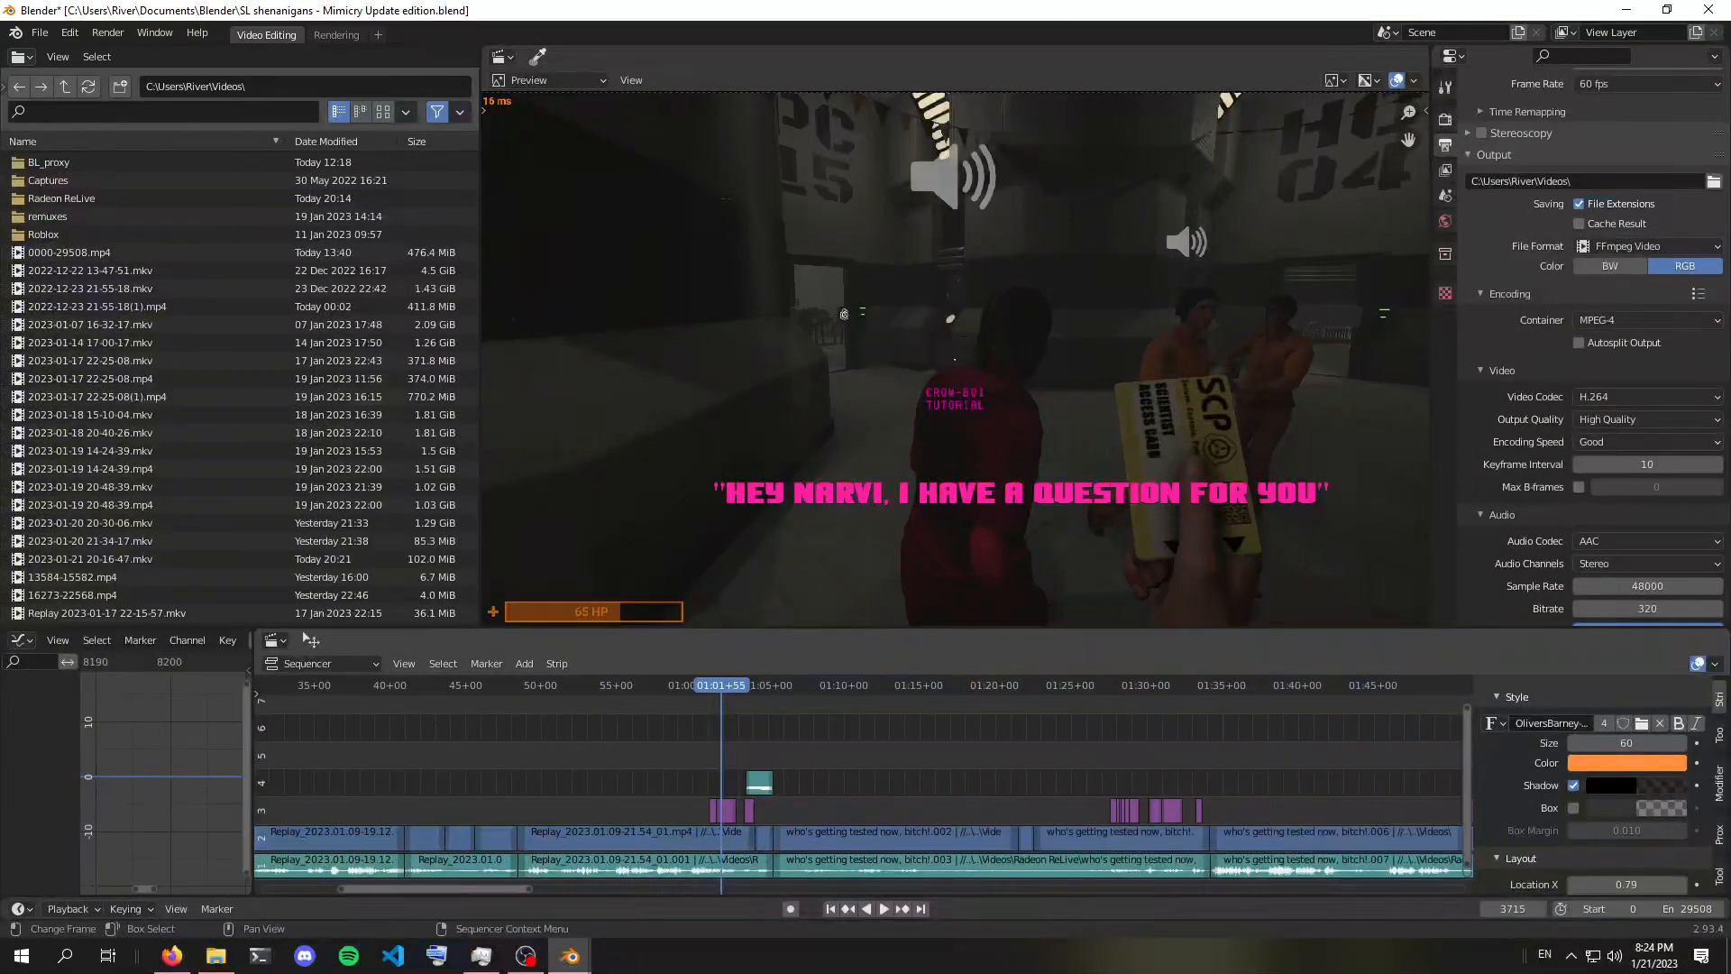
key(Home)
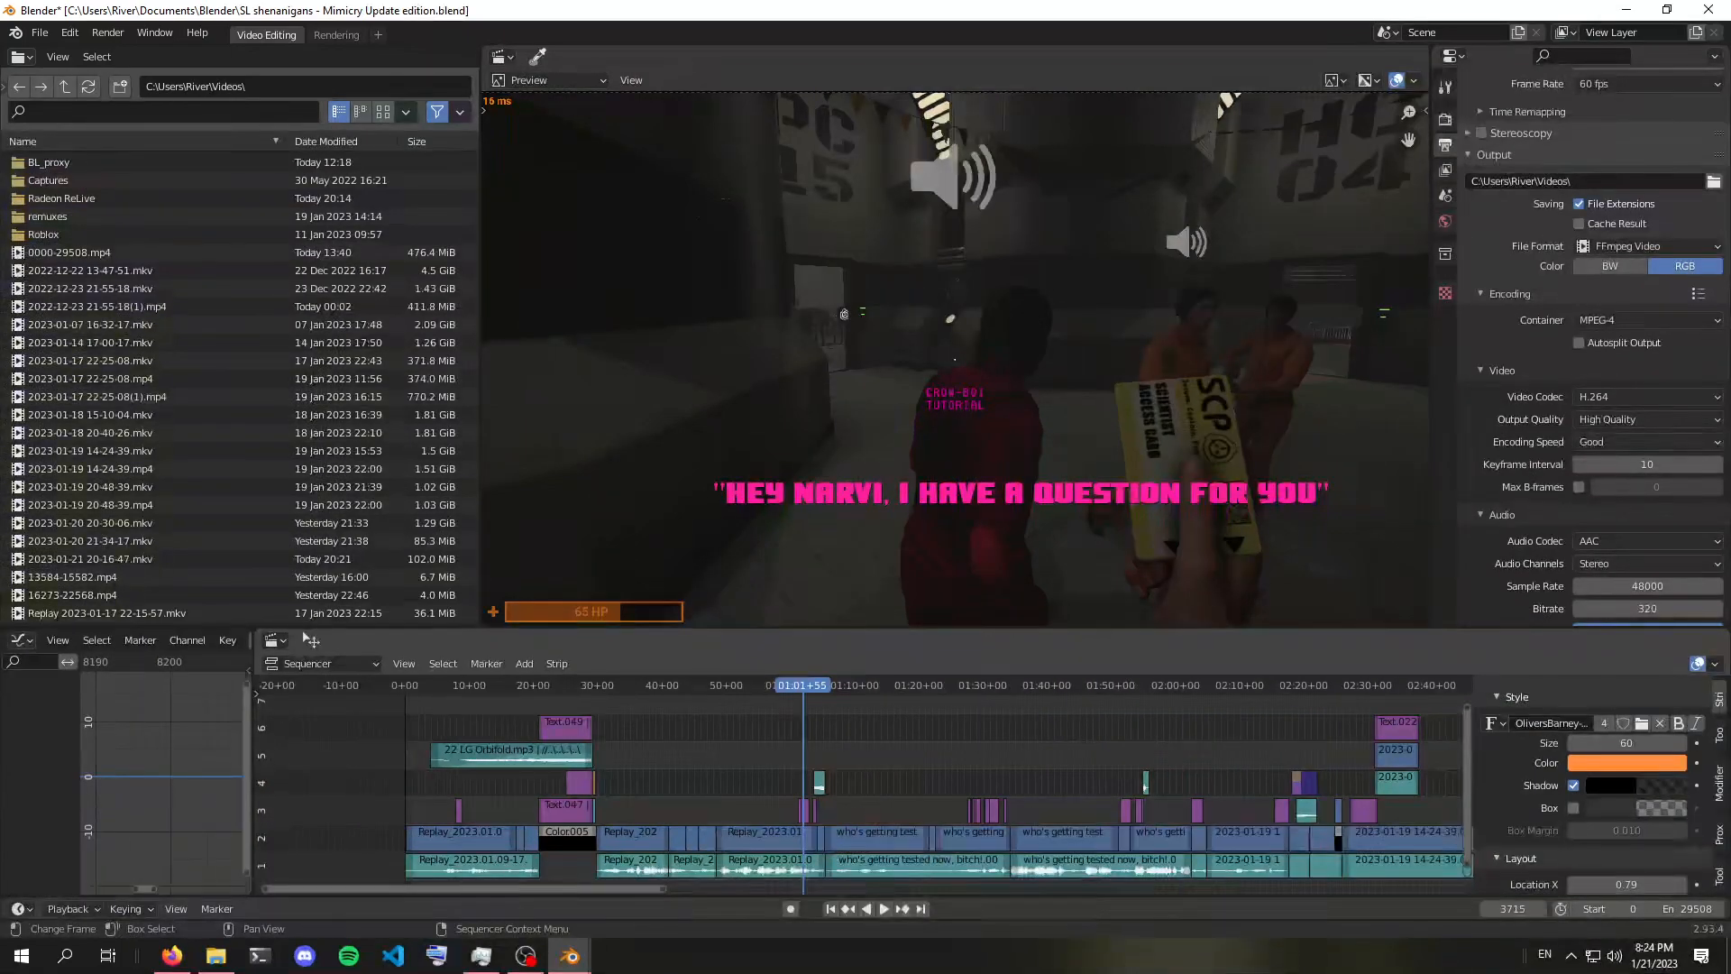
scroll(841, 784, up, 10)
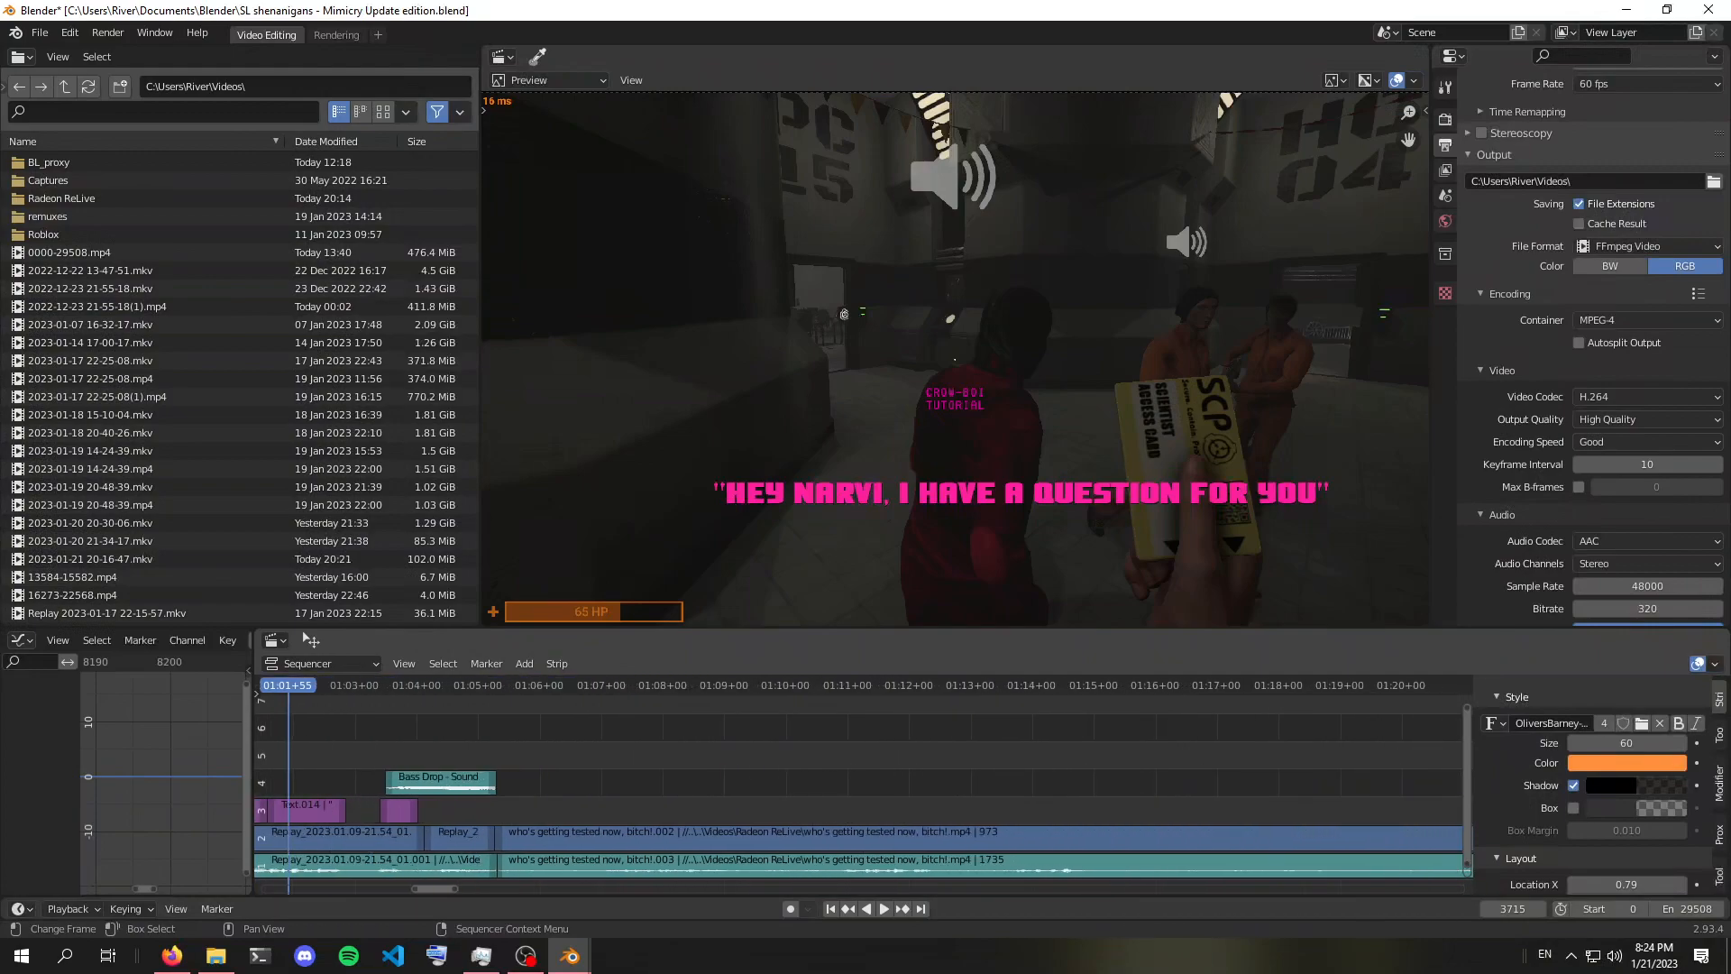
middle_drag(841, 784, 1124, 794)
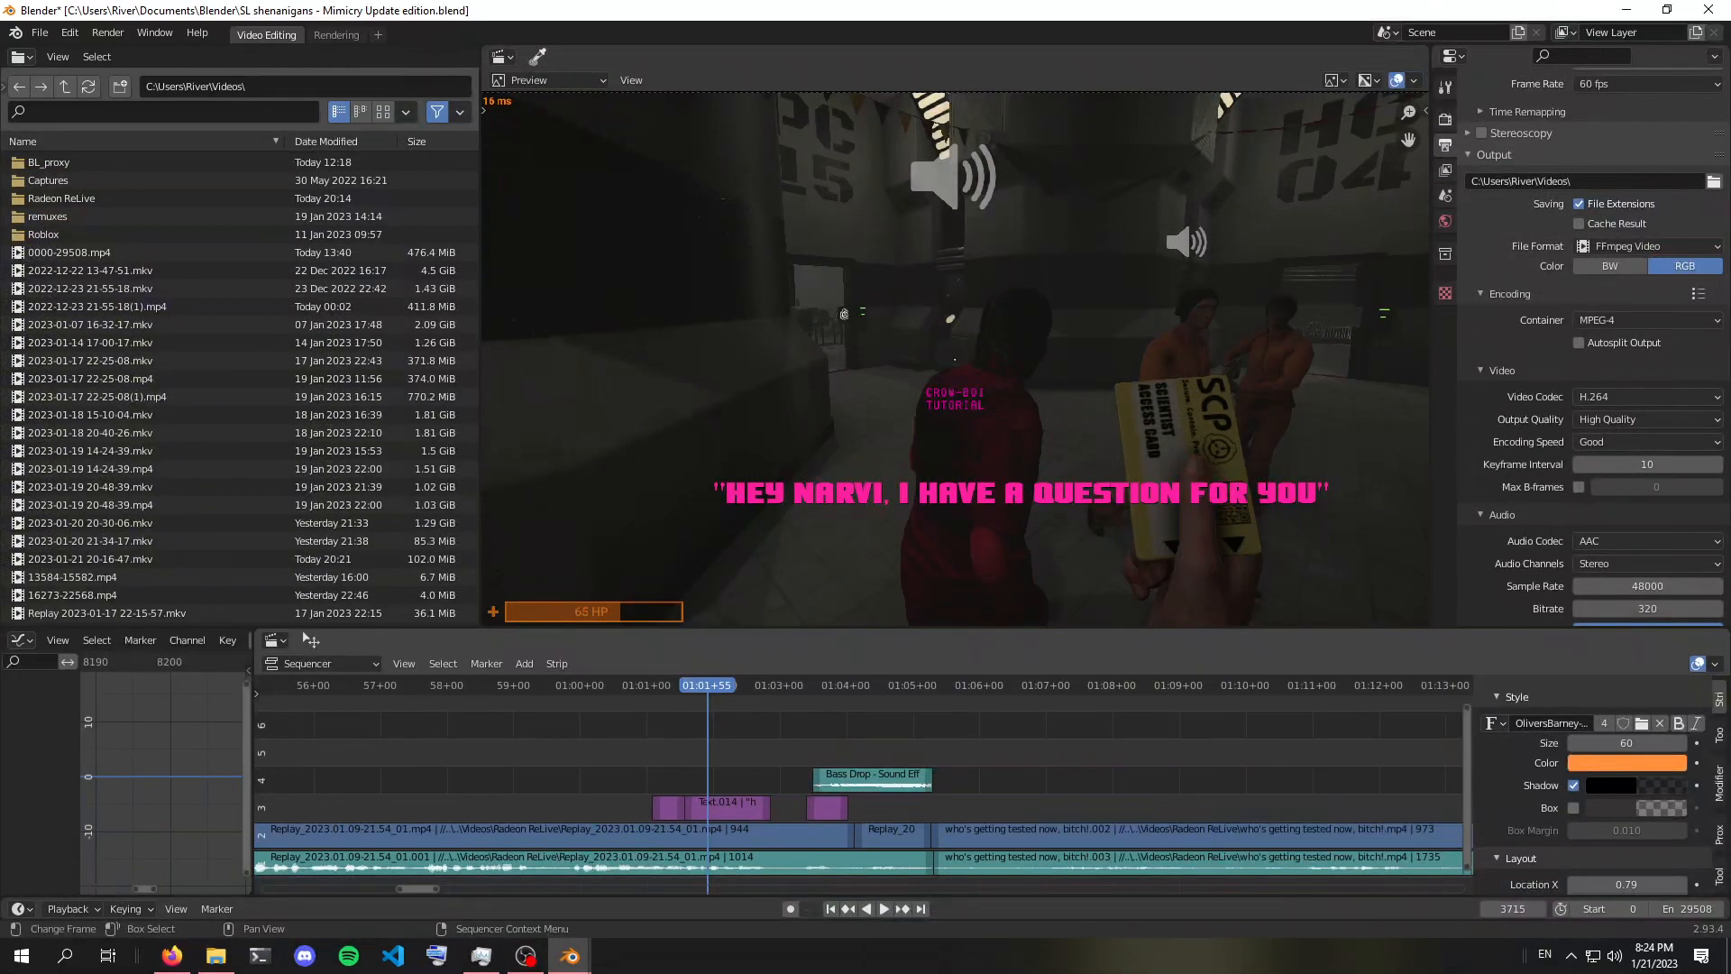
Undo the last selection change and play the sequence from 01:01+55 through the Bass Drop sound effect strip
key(ctrl+z)
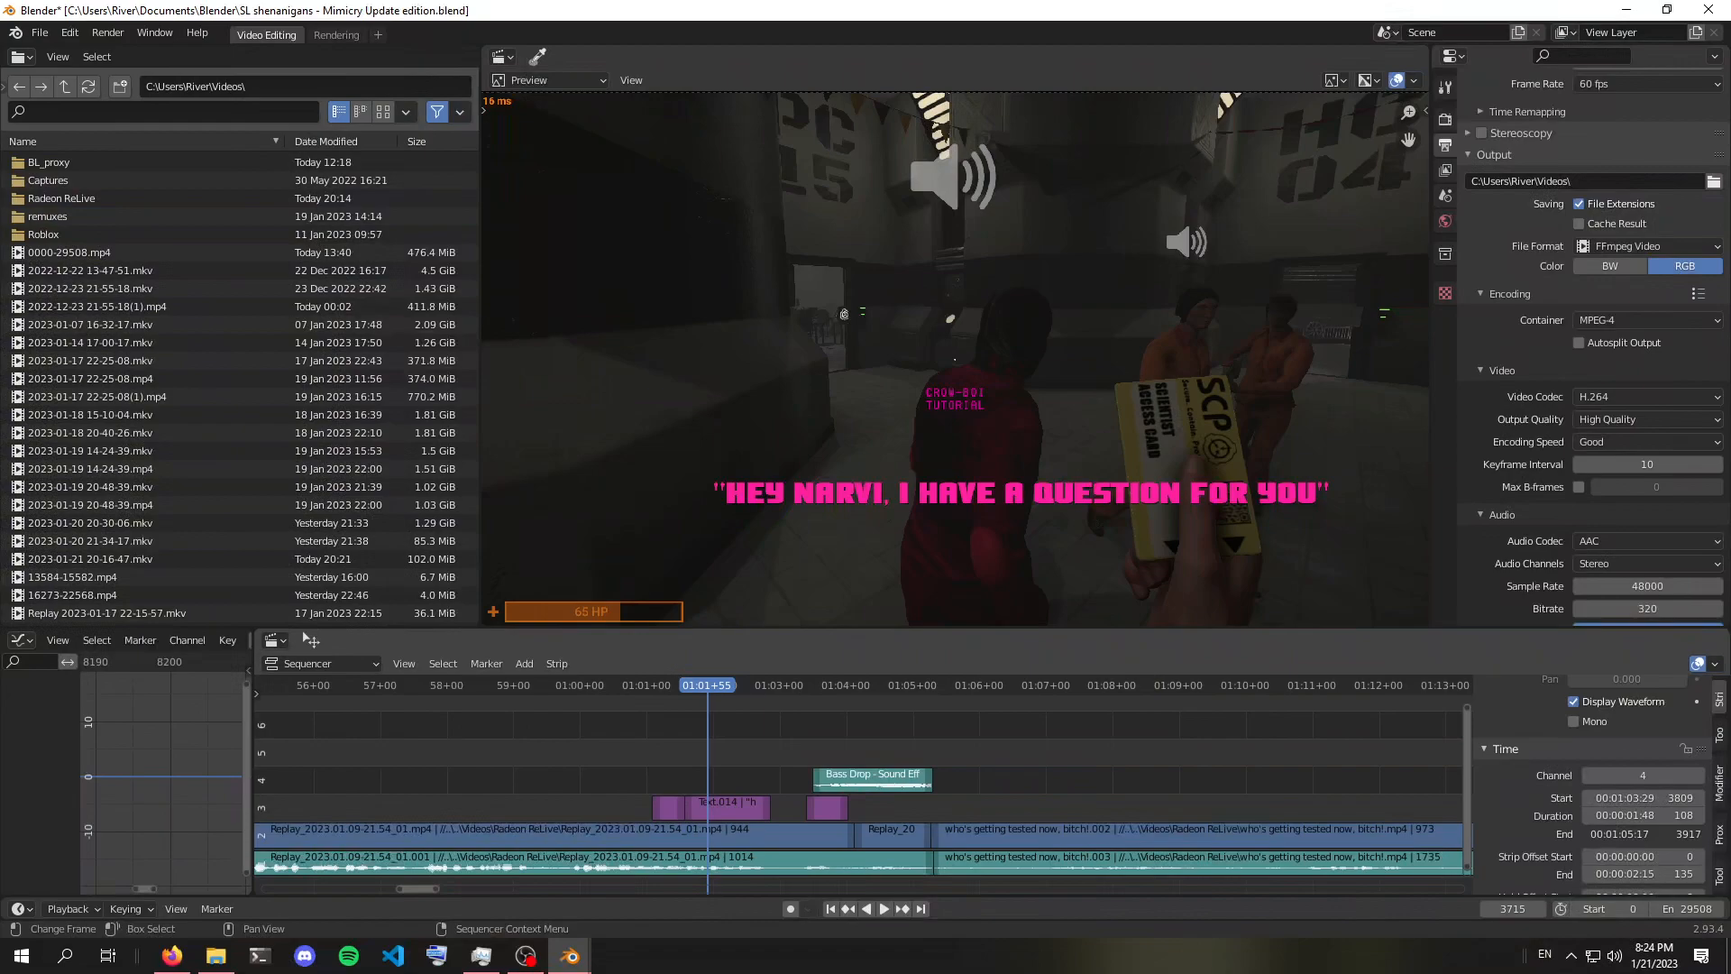
scroll(859, 784, down, 7)
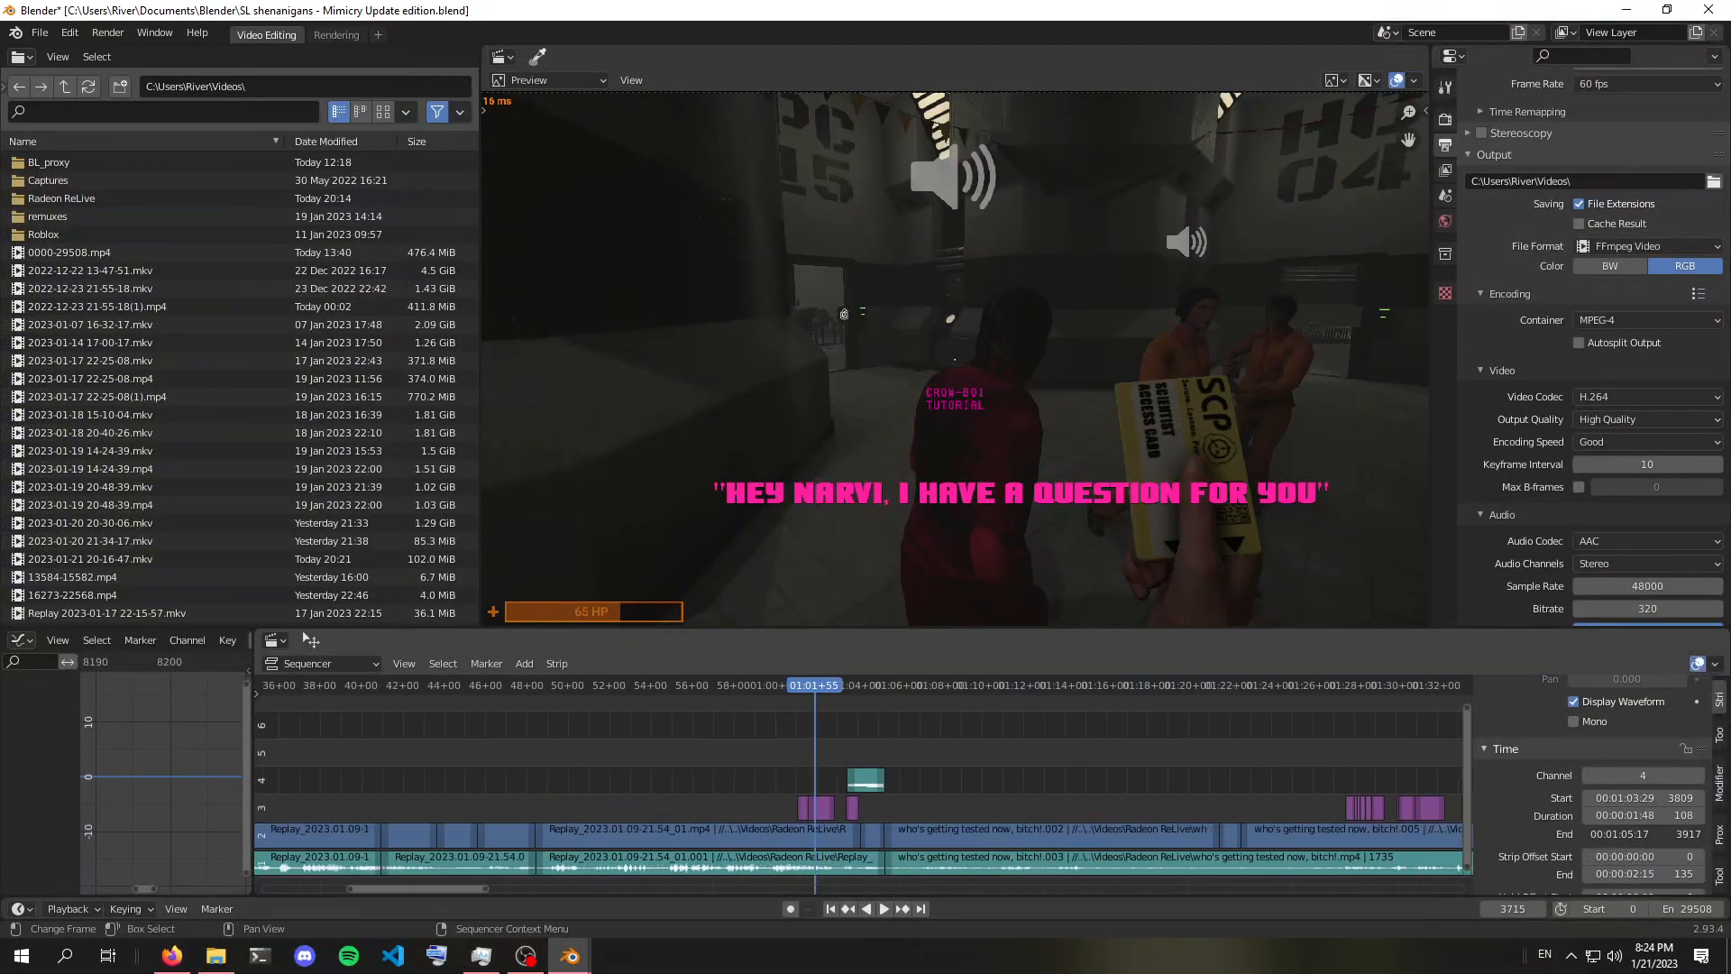
scroll(802, 784, up, 8)
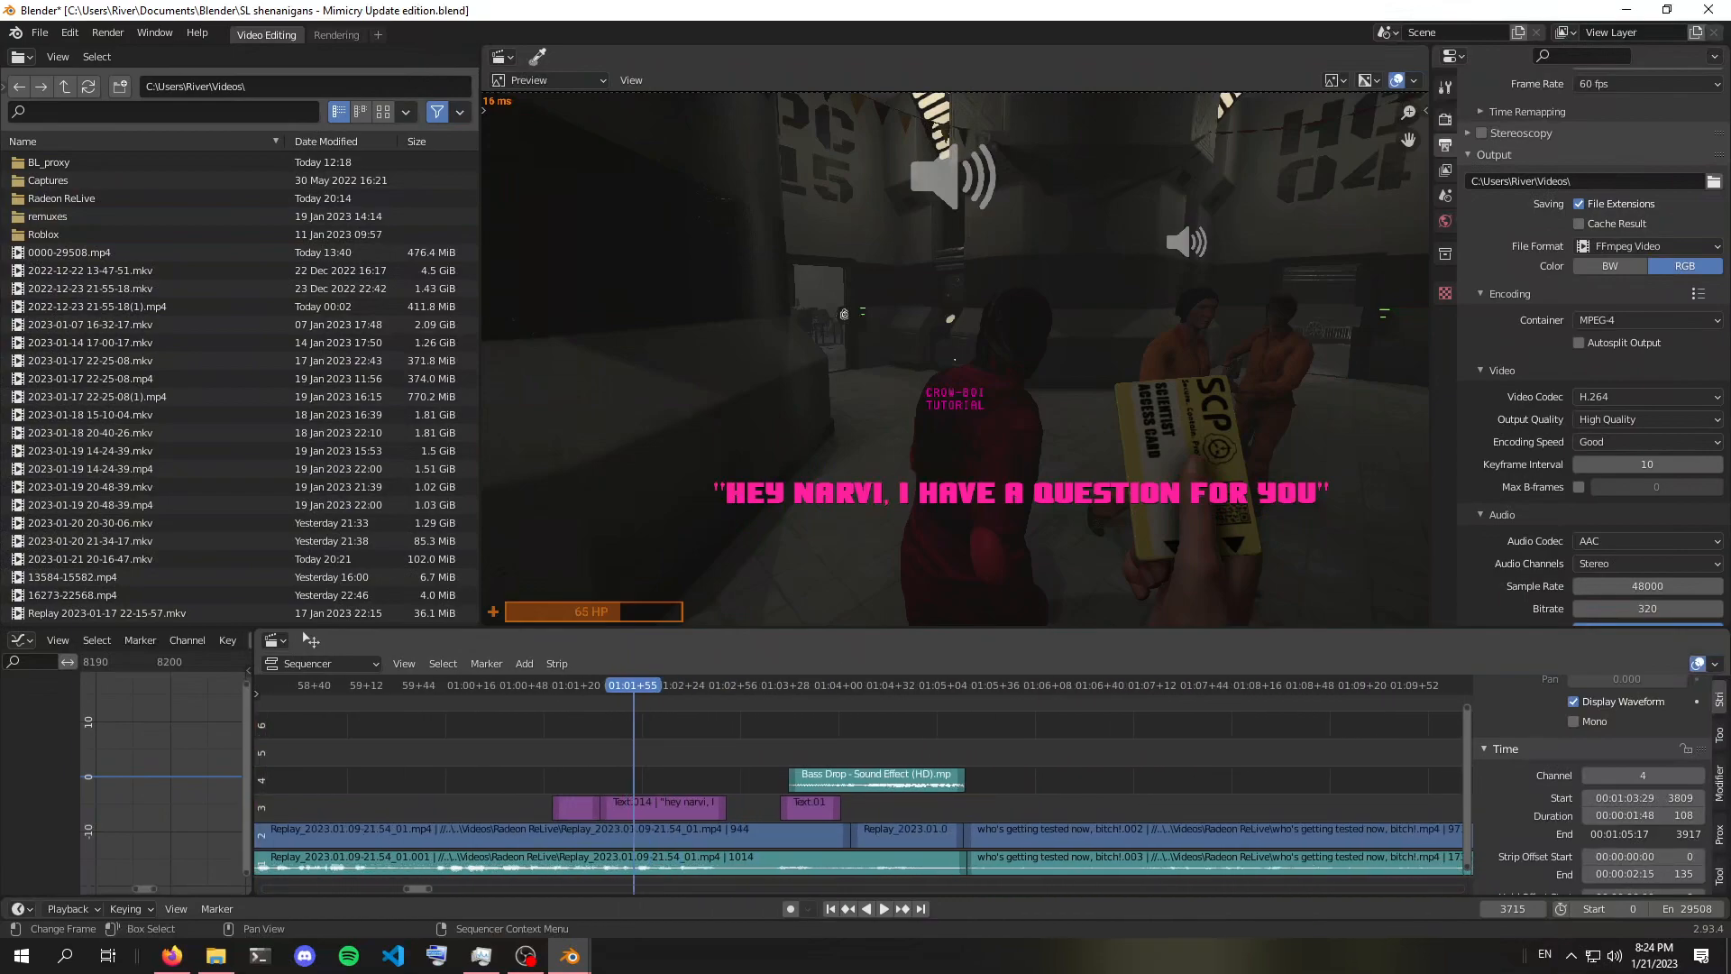
key(space)
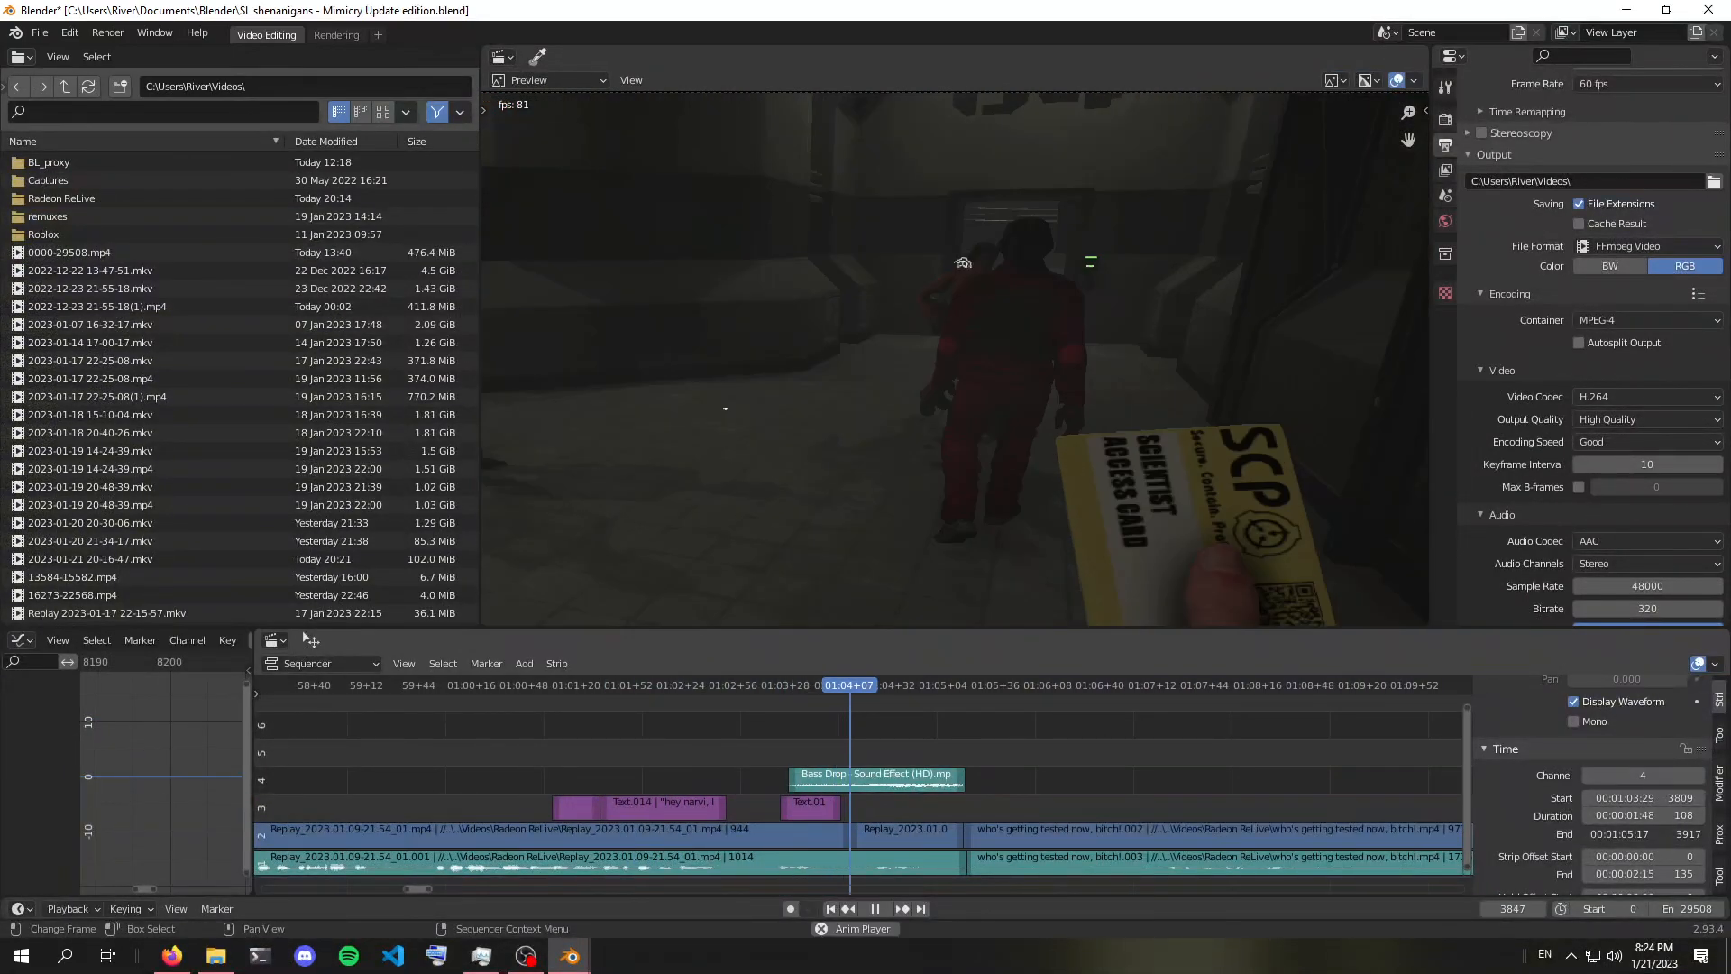
key(space)
scroll(863, 784, down, 12)
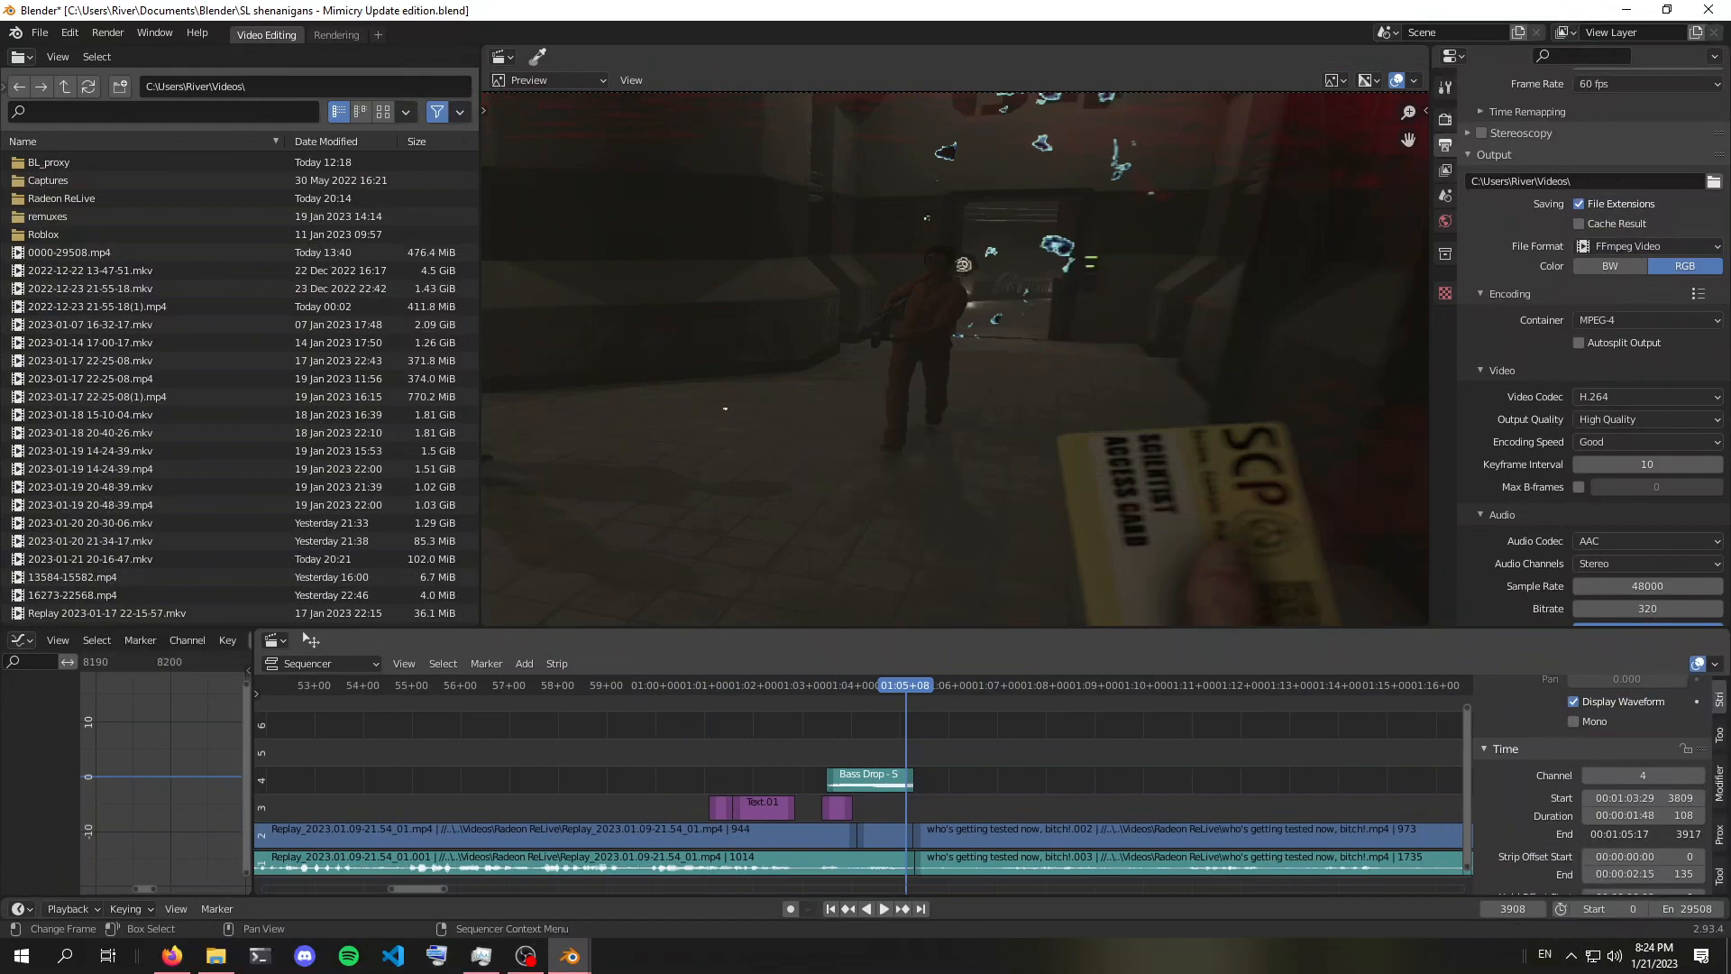
Find the group of short subtitle strips on channel 3 around 01:28 and play them from their start
scroll(862, 784, down, 6)
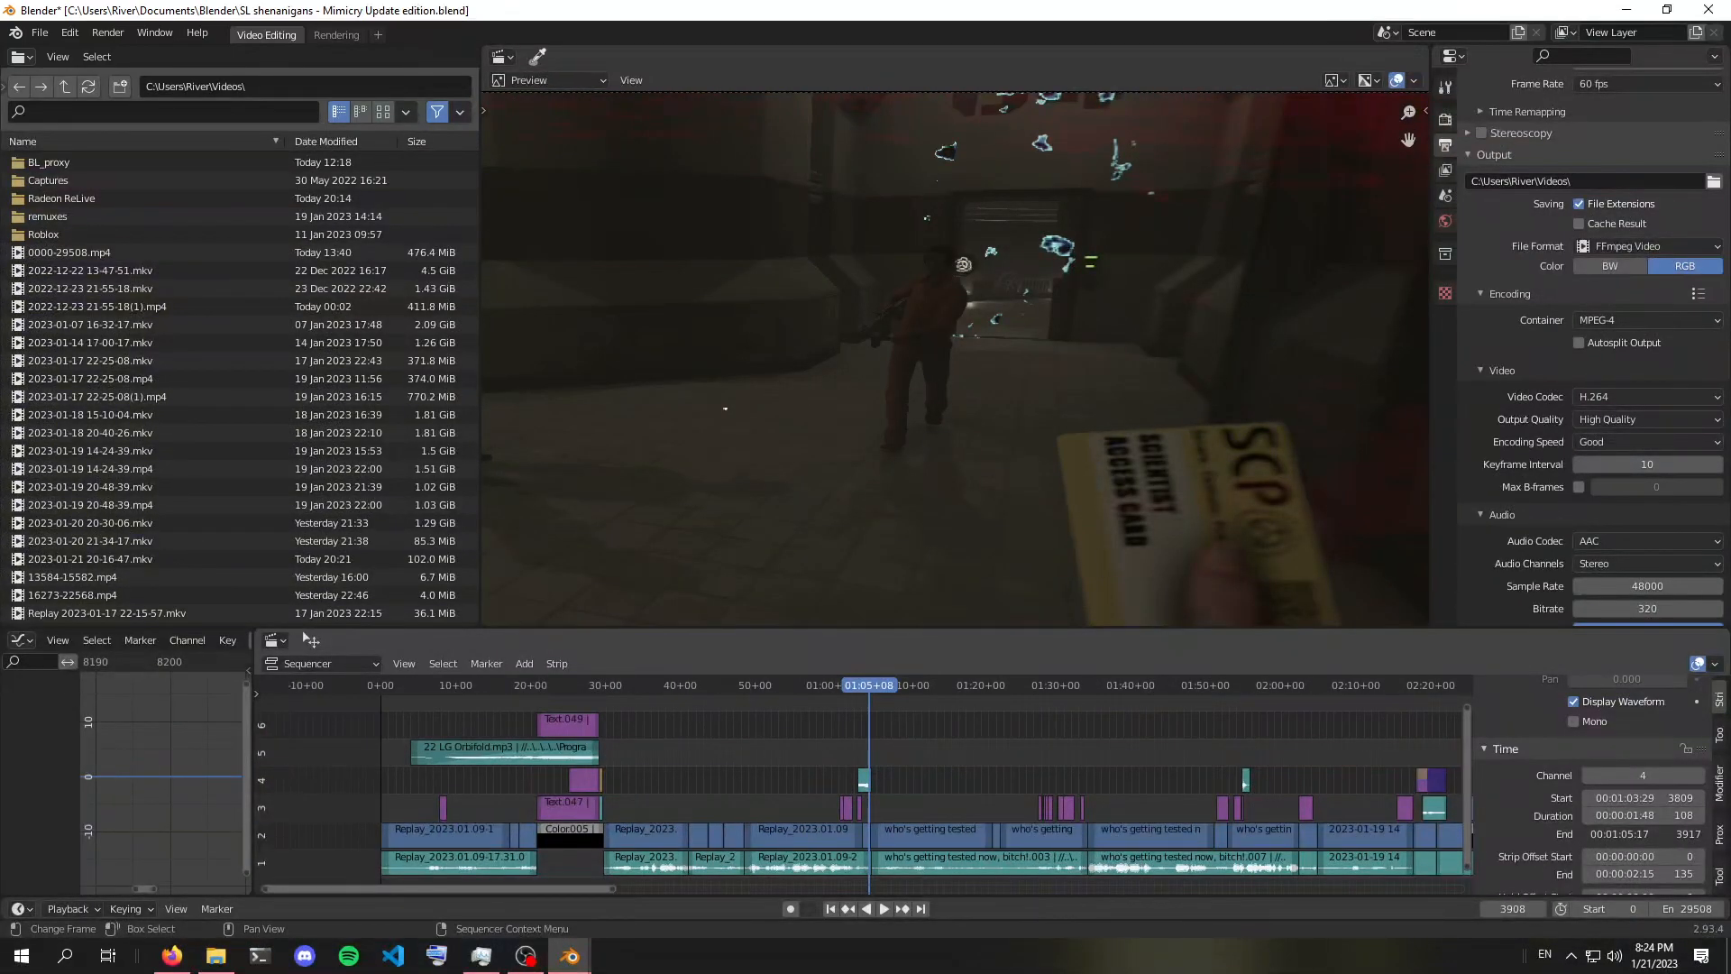
scroll(863, 784, up, 8)
ctrl+scroll(863, 784, down, 5)
scroll(863, 785, up, 7)
middle_drag(862, 776, 546, 793)
scroll(863, 784, up, 9)
middle_drag(863, 784, 769, 778)
click(840, 685)
key(space)
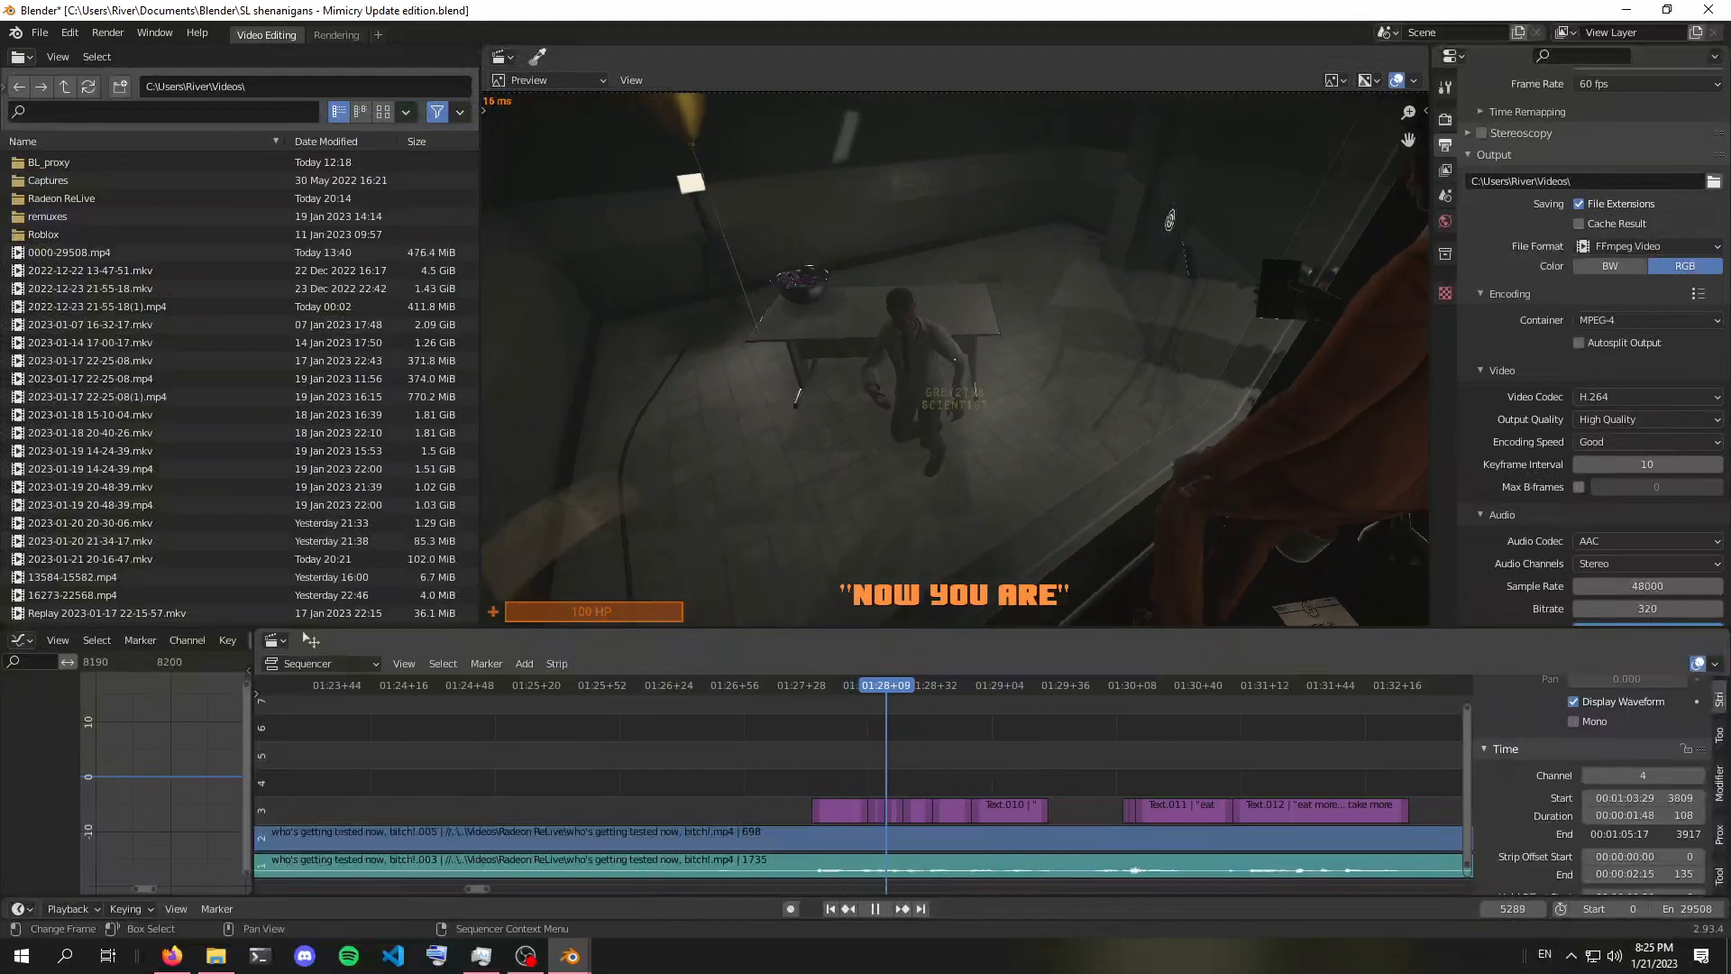
Replay the orange "Now you are the test subject" subtitle from its first strip to its last at 01:29+22
click(906, 685)
click(834, 685)
key(space)
middle_drag(913, 775, 776, 786)
scroll(861, 775, up, 12)
key(space)
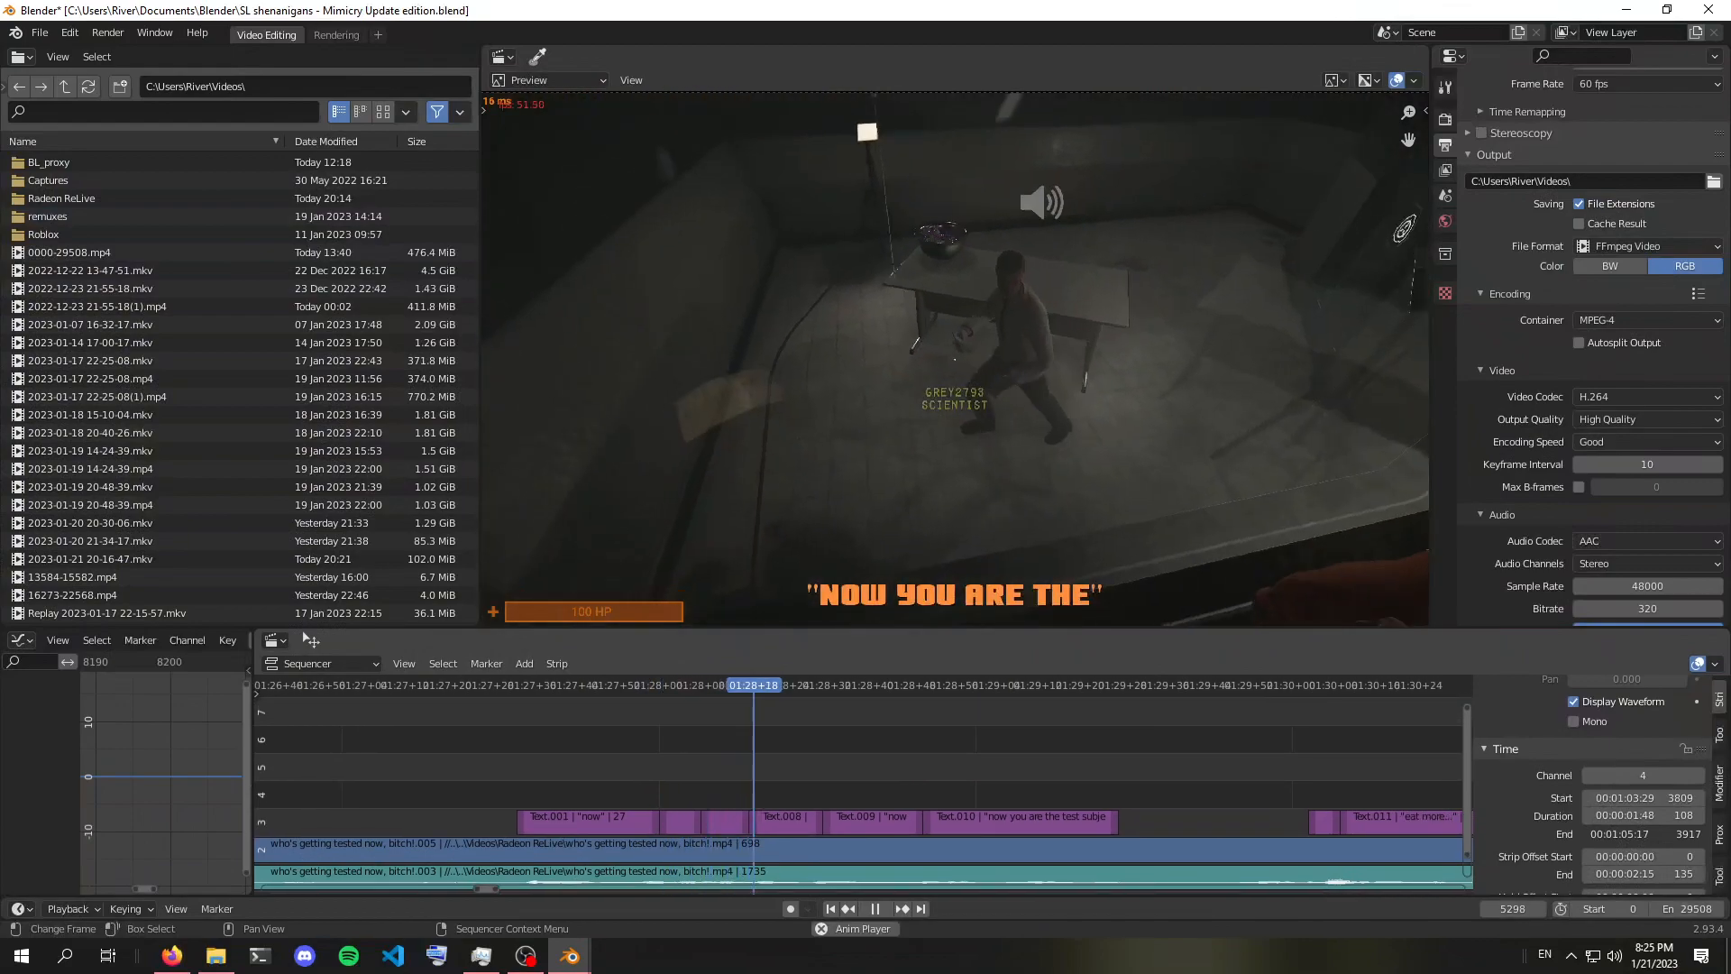
key(space)
scroll(856, 784, down, 3)
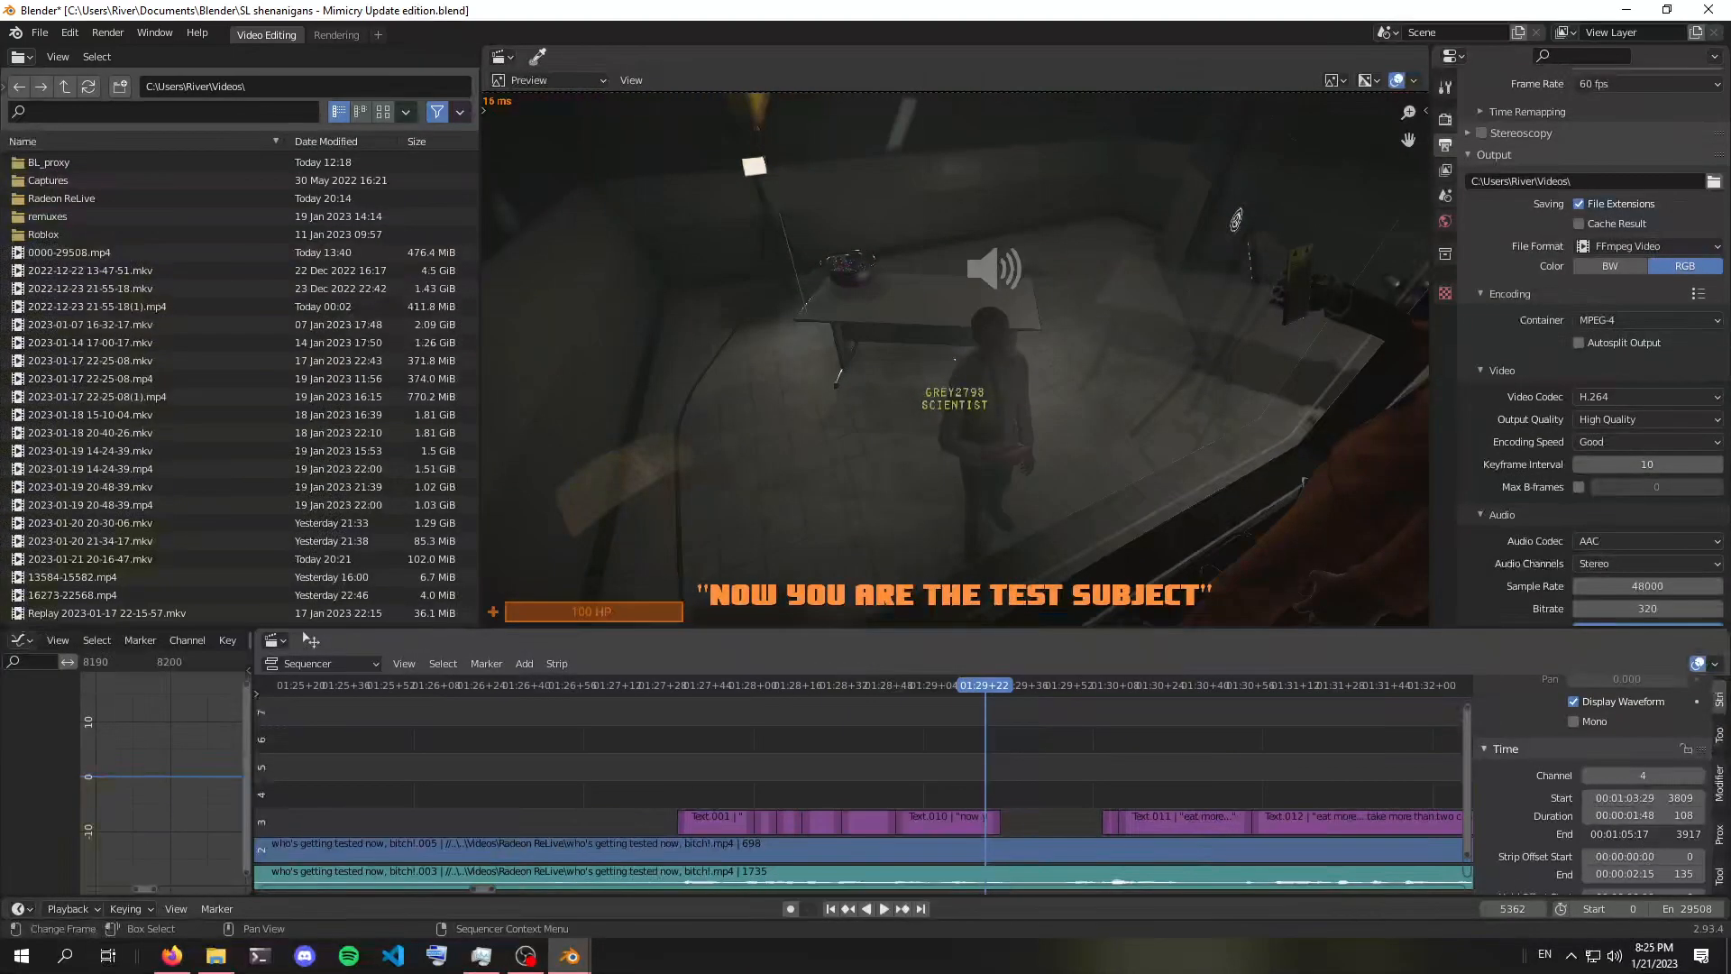
Examine the timeline beyond the test subject subtitle, up to the layered text, meta, video and sound strips between 02:15 and 02:40
scroll(864, 784, down, 2)
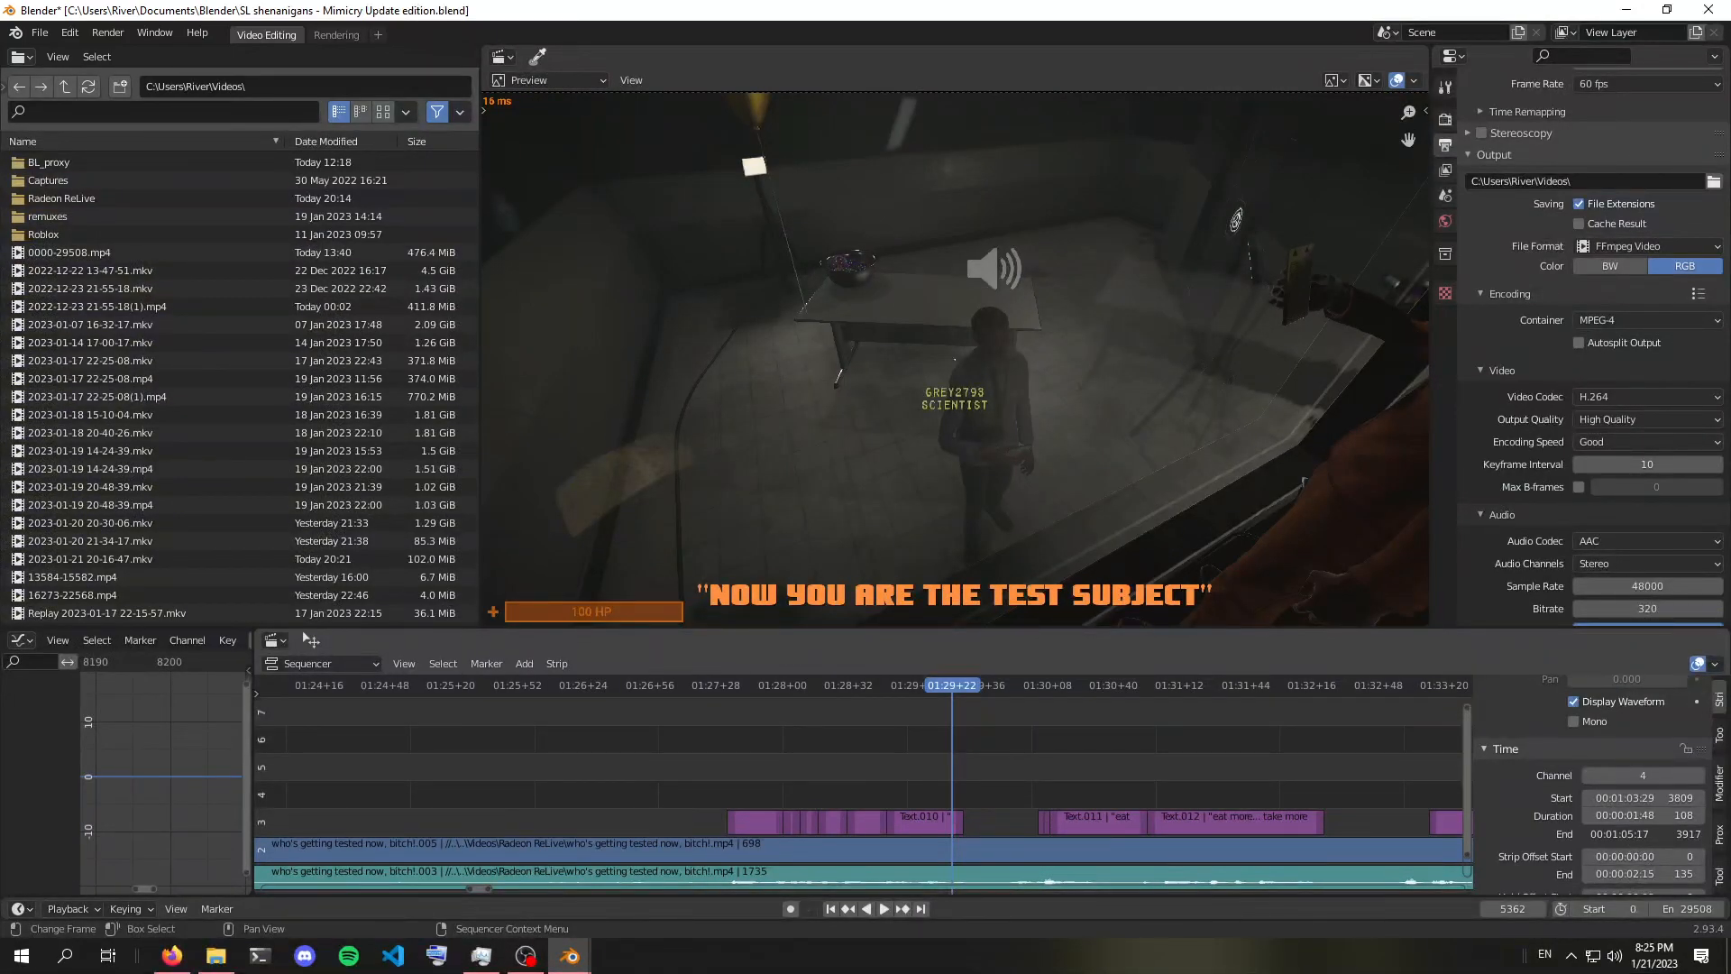
scroll(864, 784, down, 2)
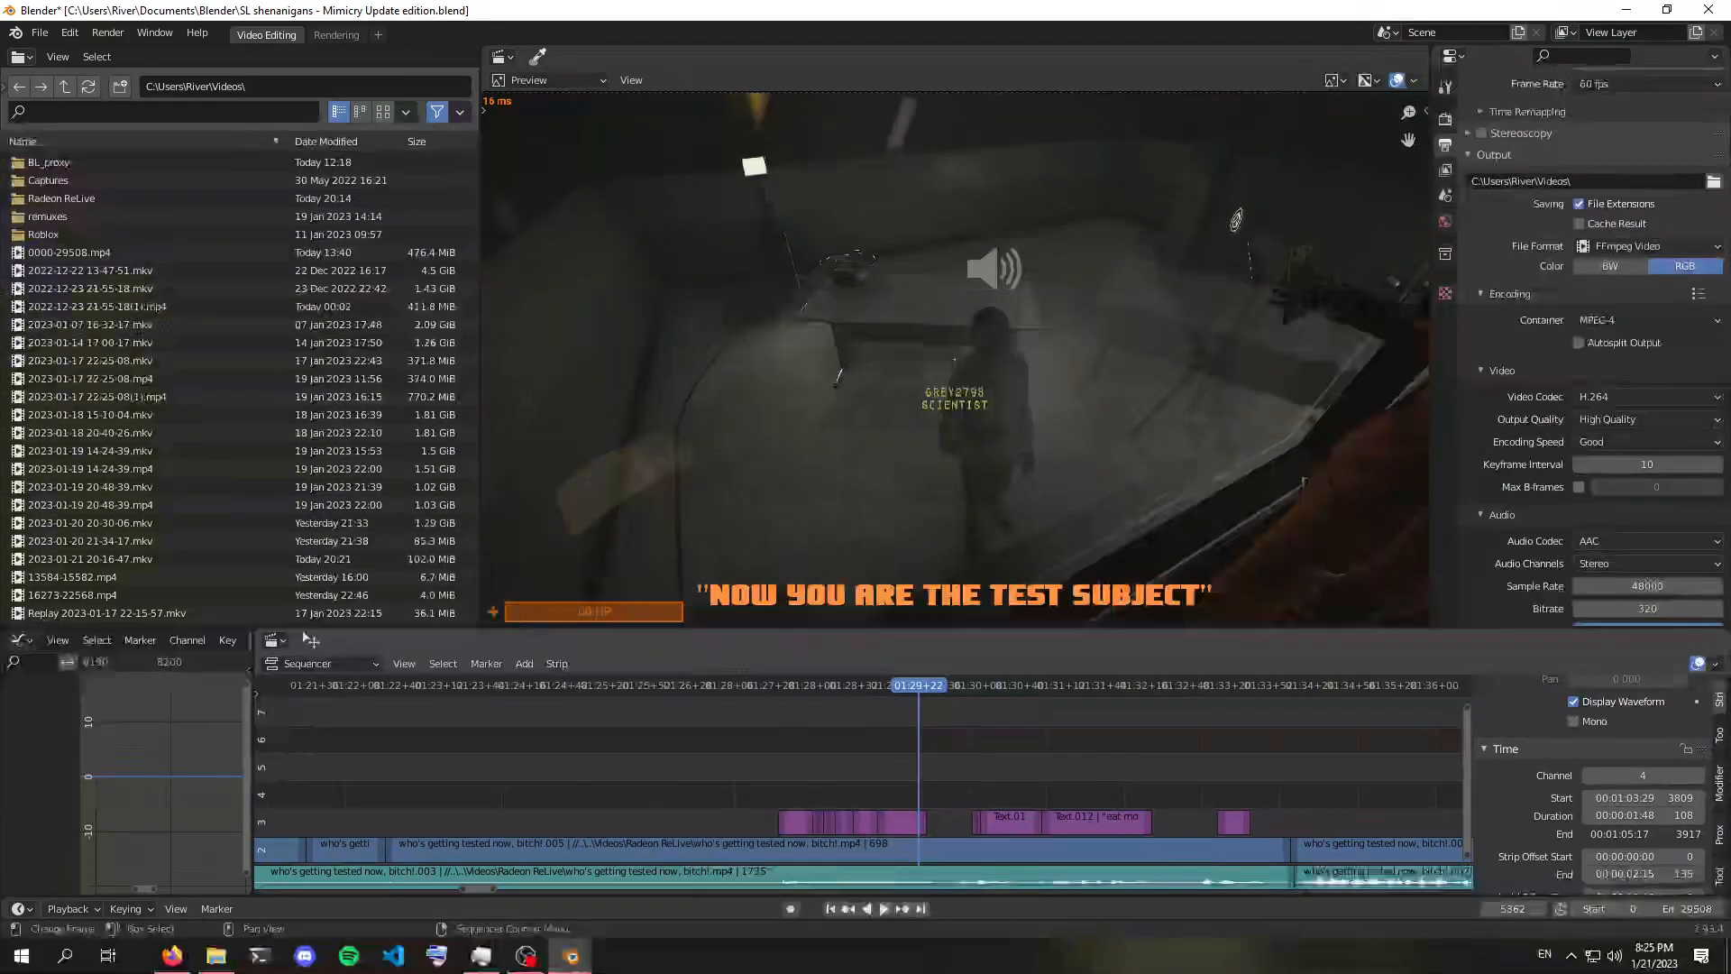
scroll(863, 784, down, 2)
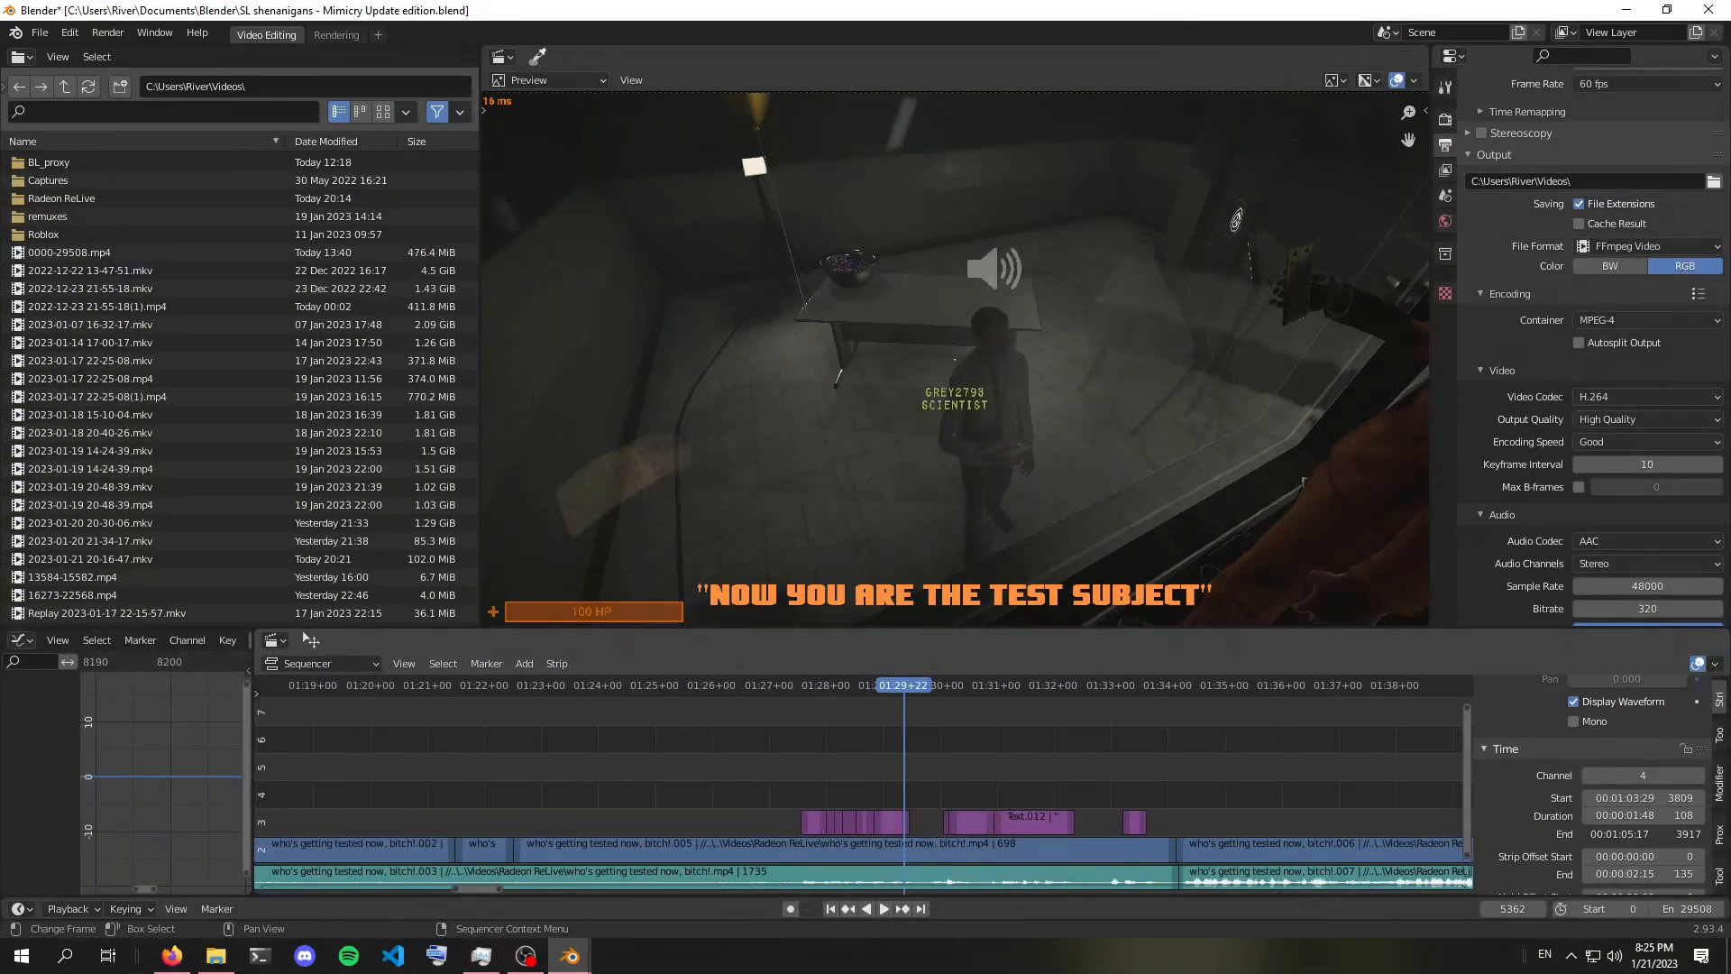
scroll(864, 784, down, 3)
scroll(864, 784, down, 4)
middle_drag(984, 784, 744, 784)
scroll(864, 785, down, 4)
scroll(864, 784, up, 3)
scroll(864, 784, up, 5)
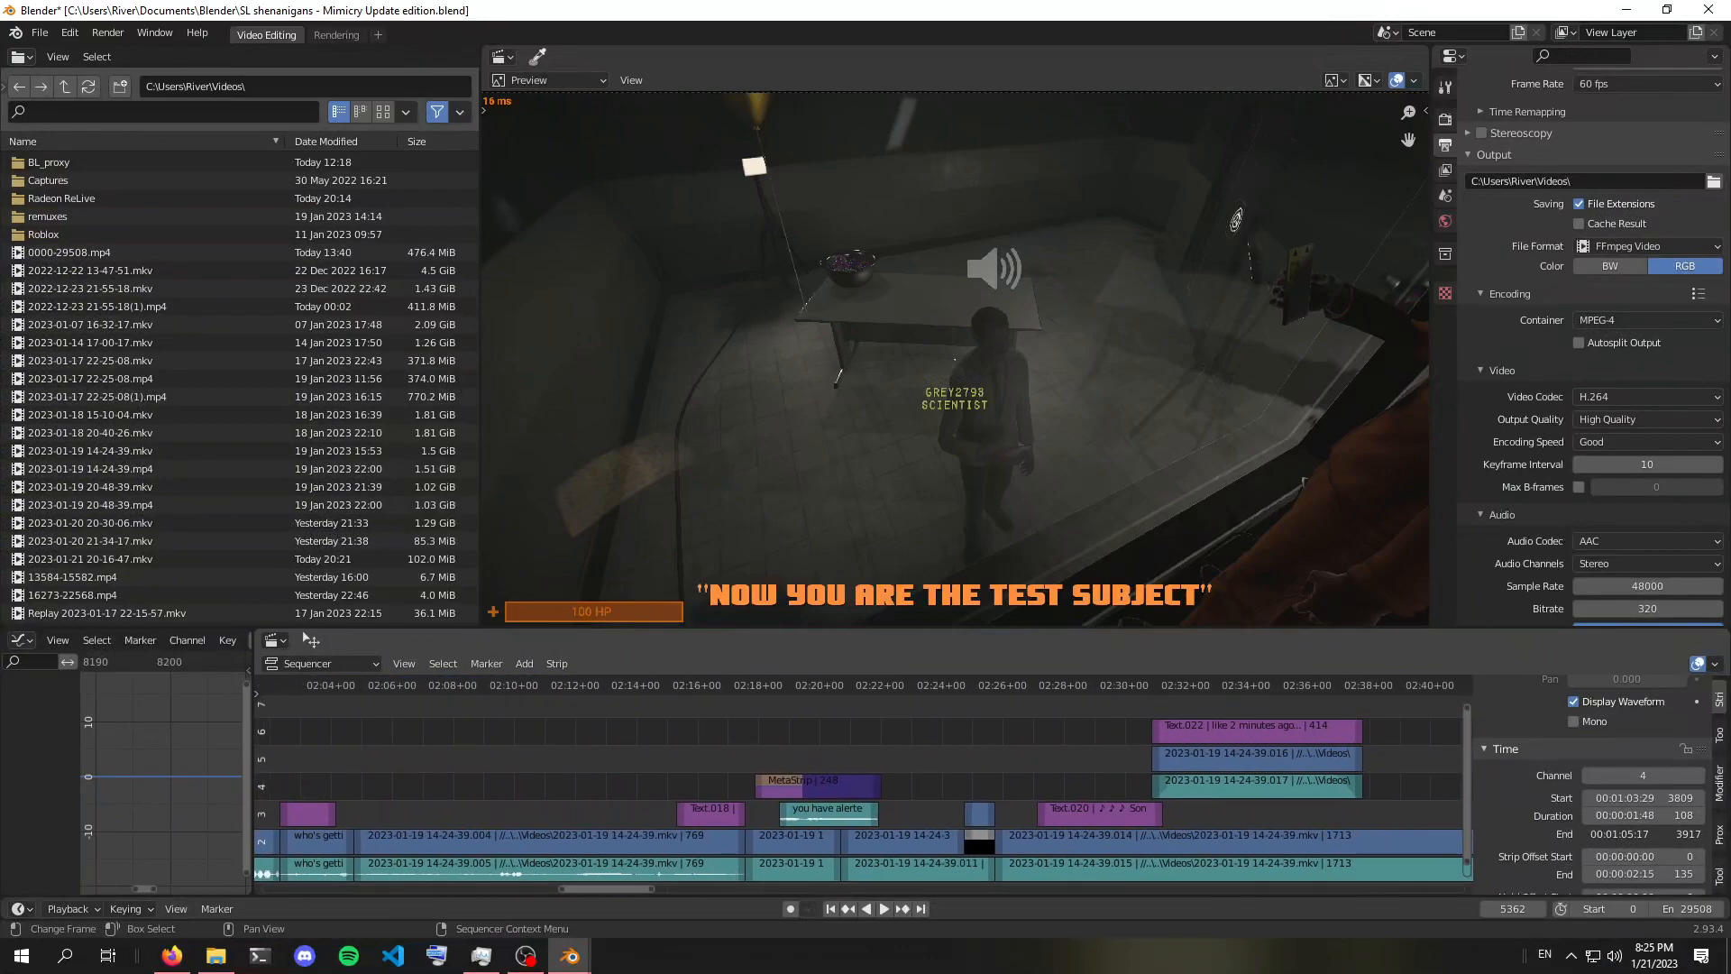
scroll(864, 784, down, 3)
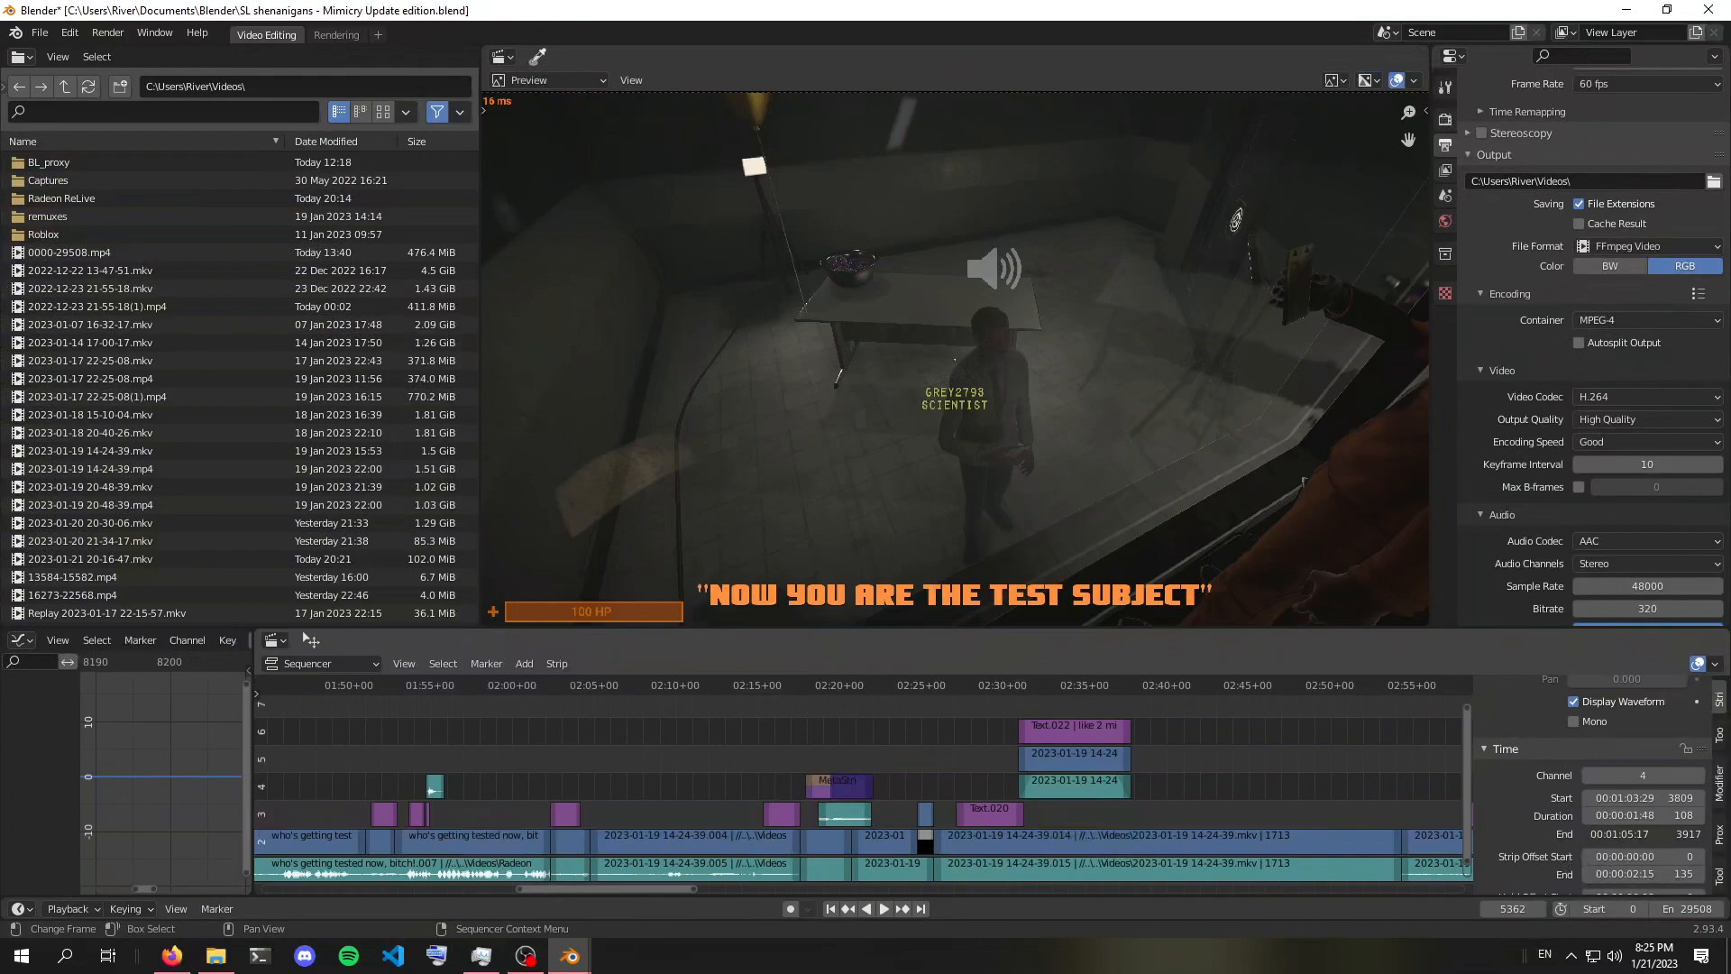
Play the blue "Who needs an O5 when you've got a grenade?" subtitle from 02:16+24 to its end at 02:17+33
click(813, 685)
click(784, 685)
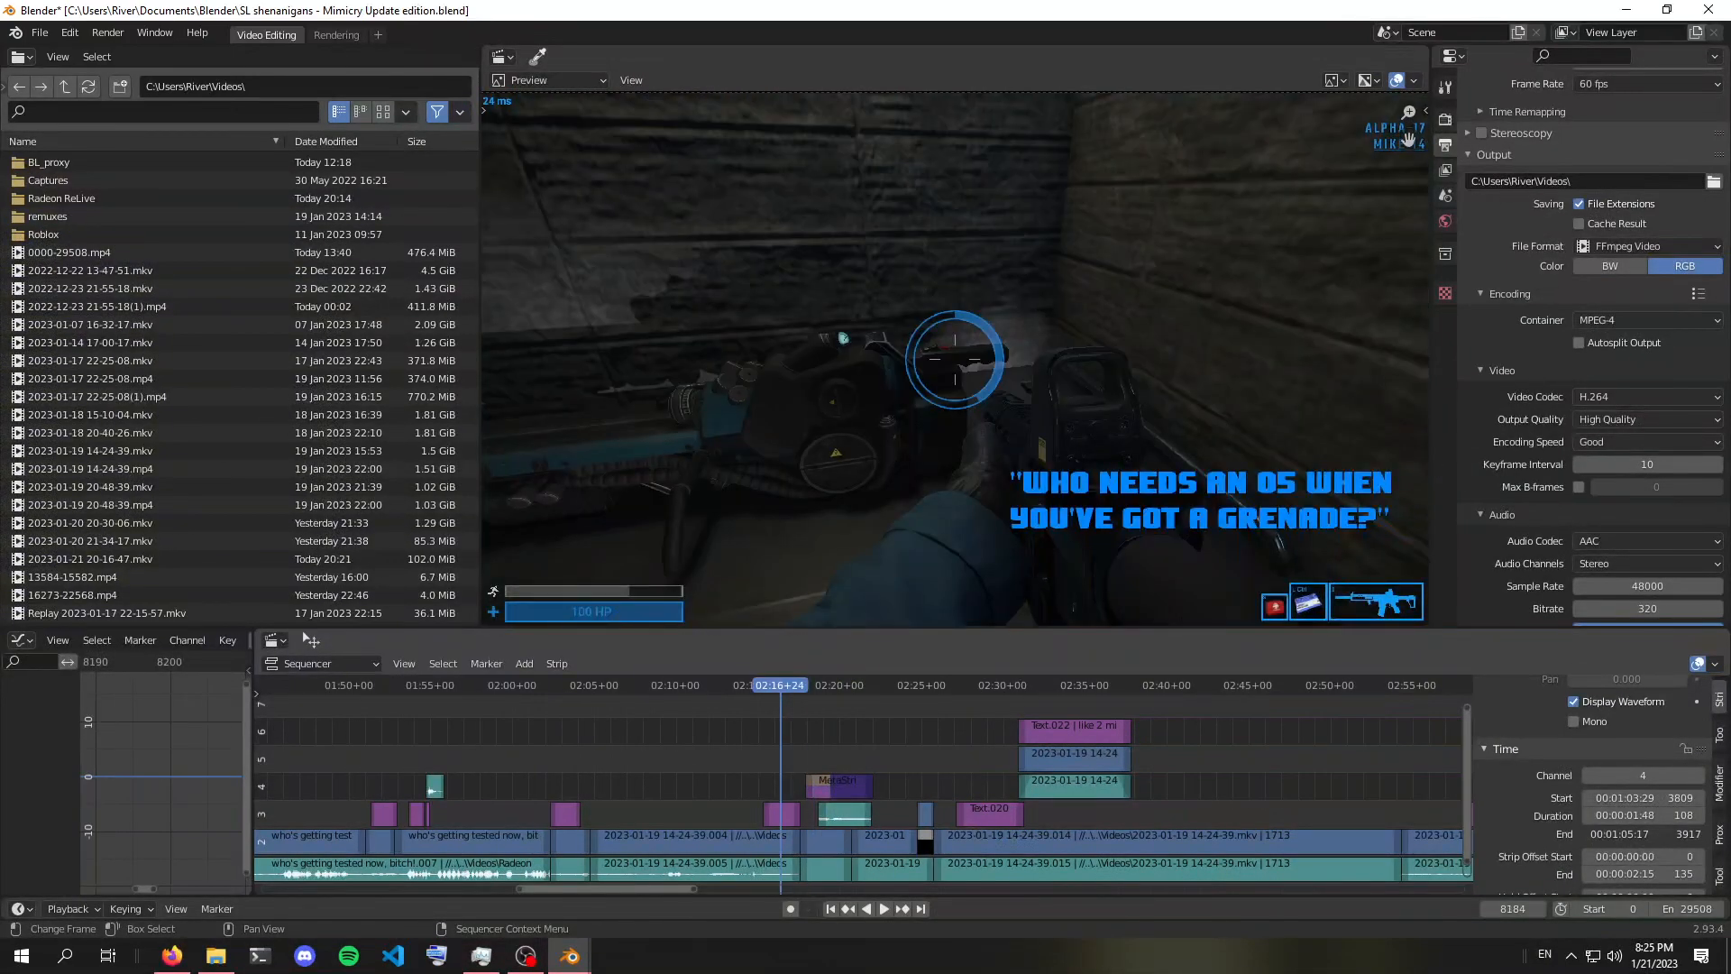
scroll(784, 685, up, 7)
middle_drag(783, 685, 862, 704)
scroll(862, 704, up, 6)
key(space)
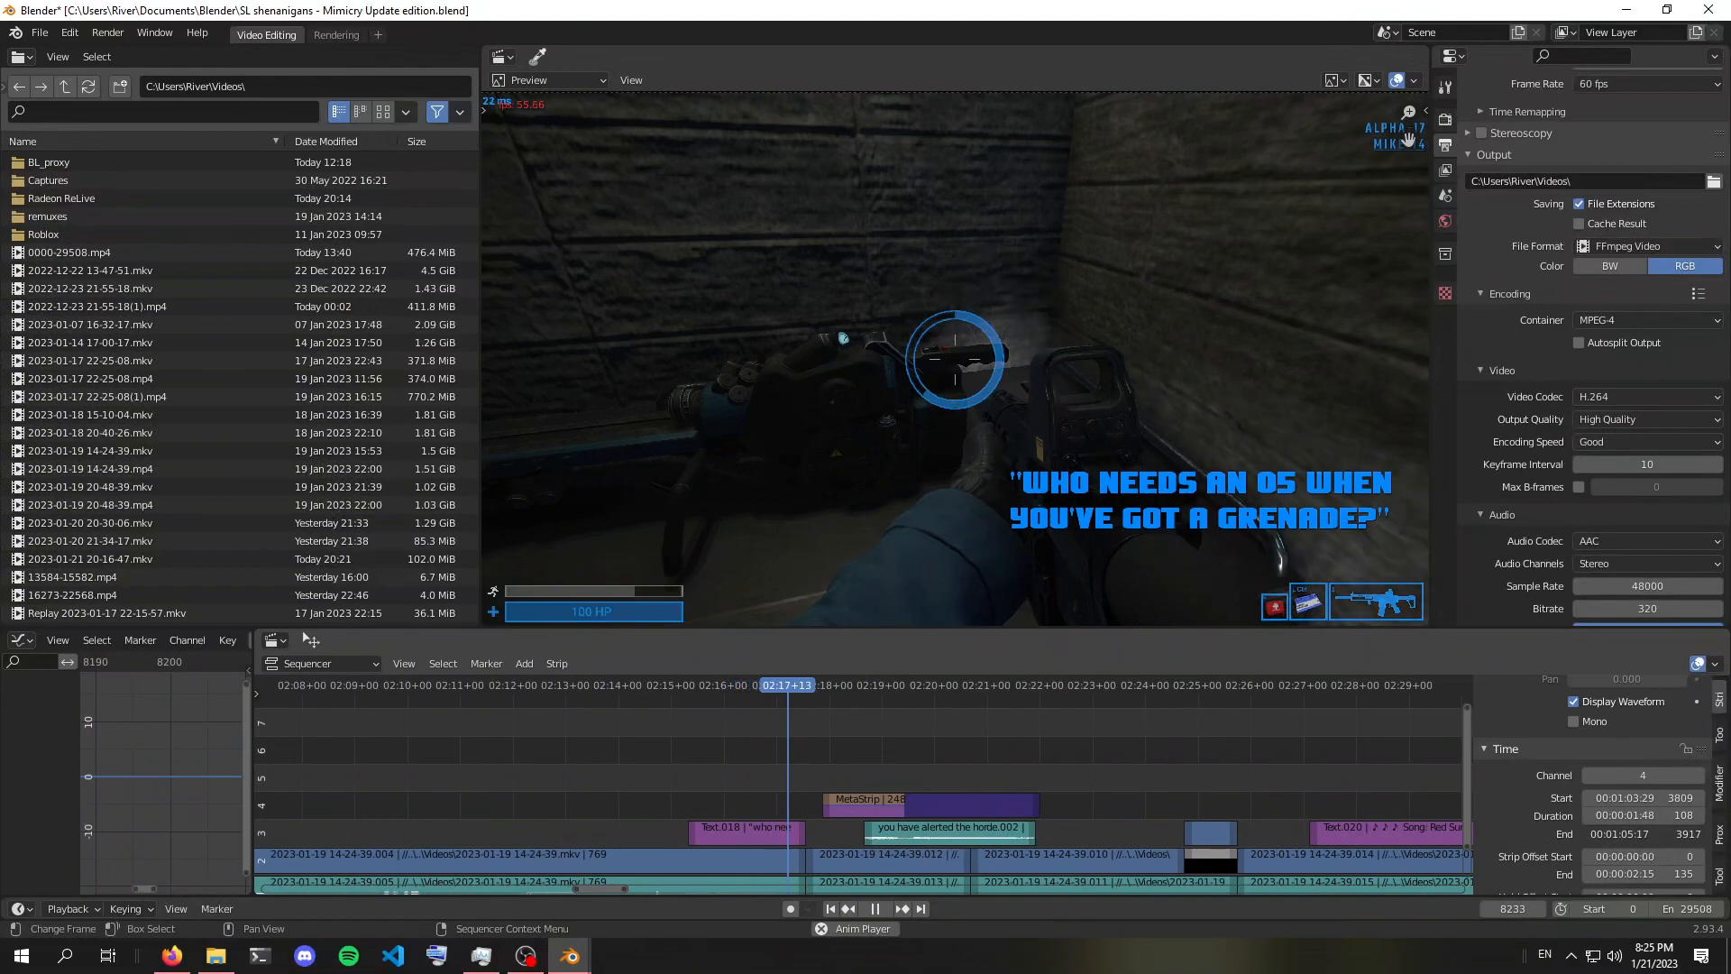
key(space)
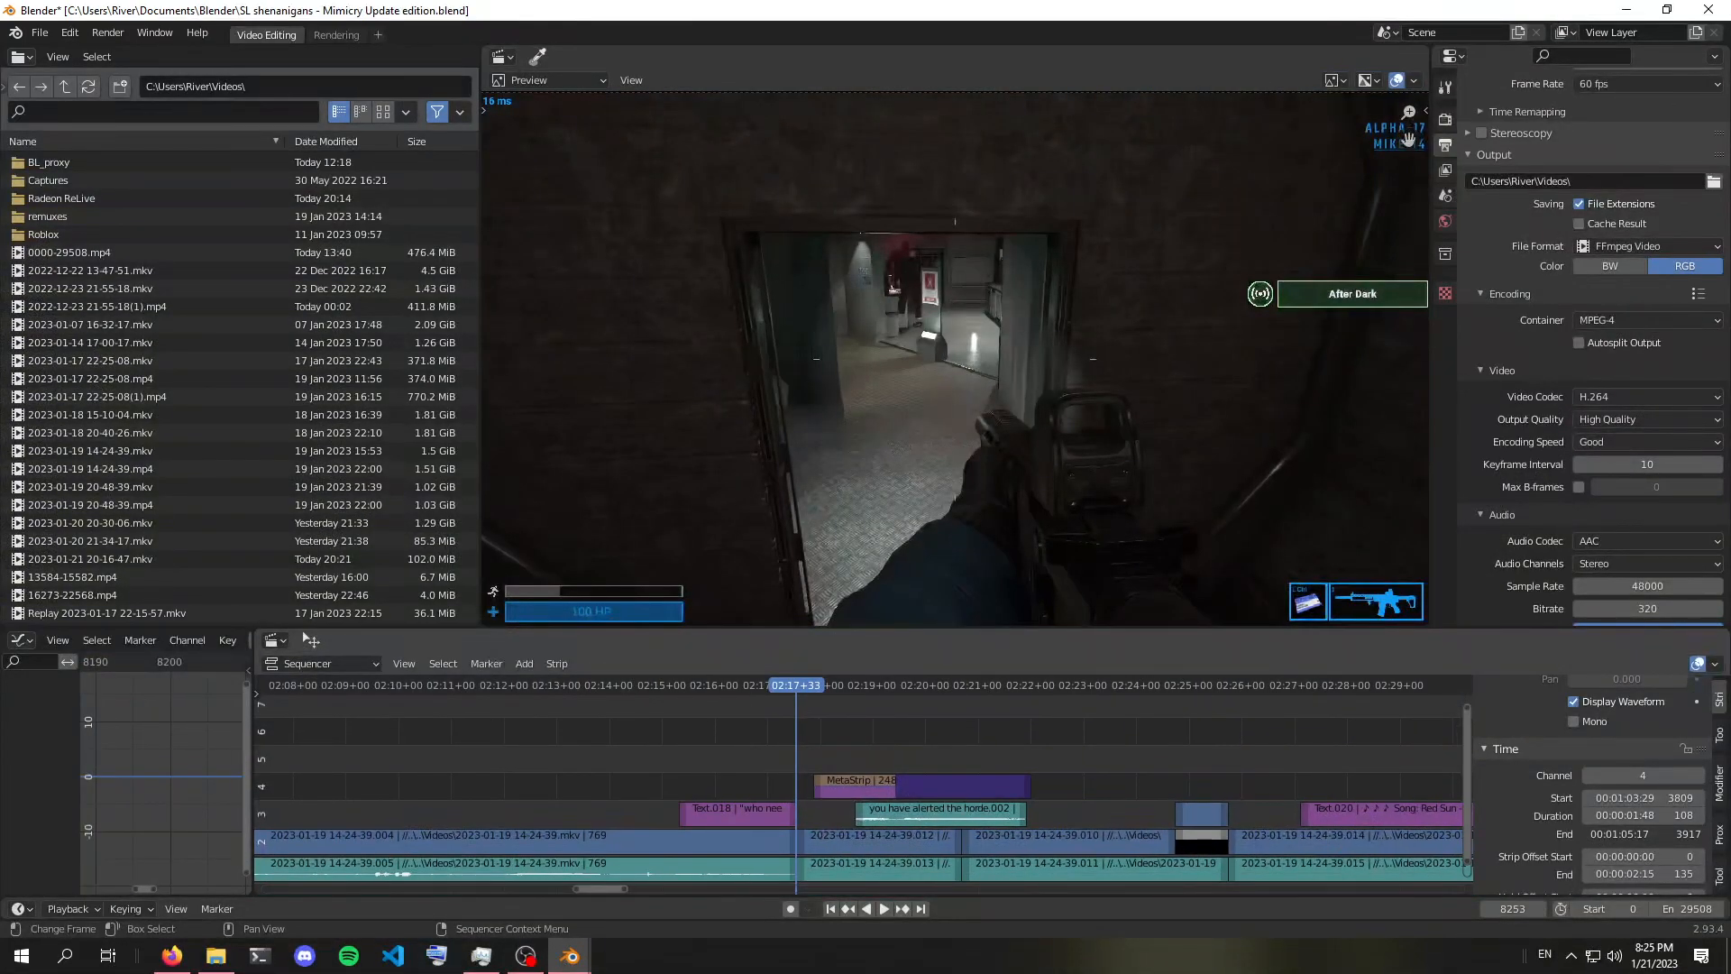
Move the MetaStrip and the "you have alerted the horde" sound strip earlier in the timeline, up to channels 6 and 5
click(947, 786)
click(941, 814)
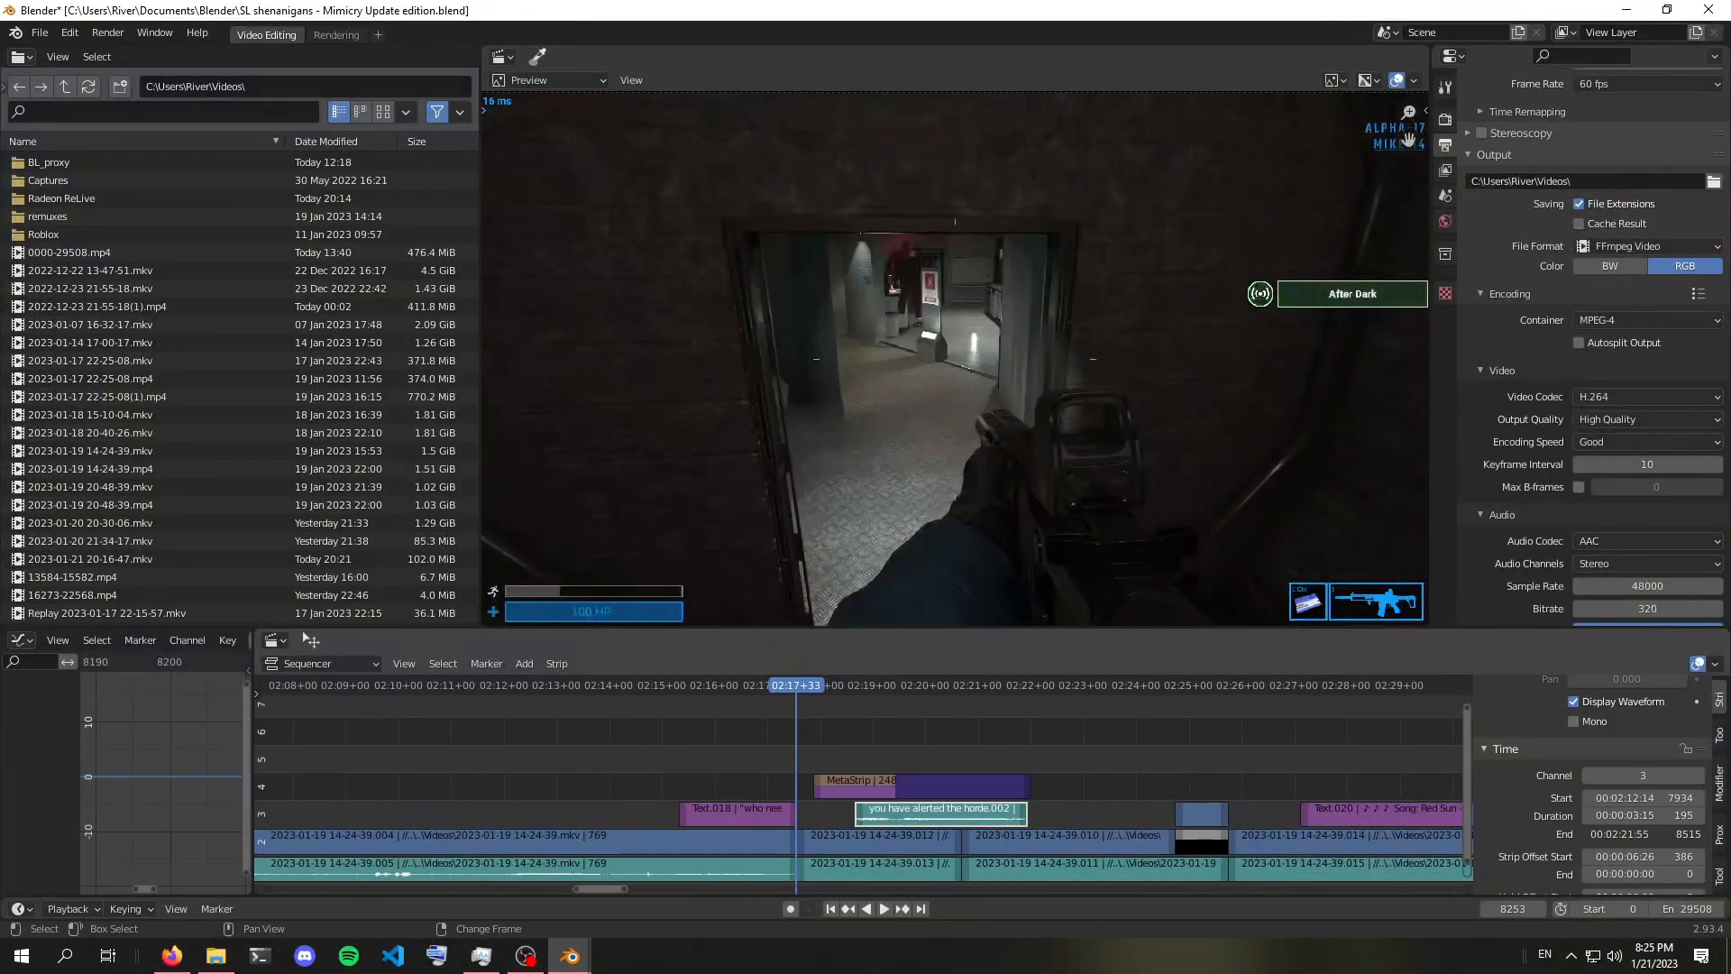
scroll(899, 785, down, 2)
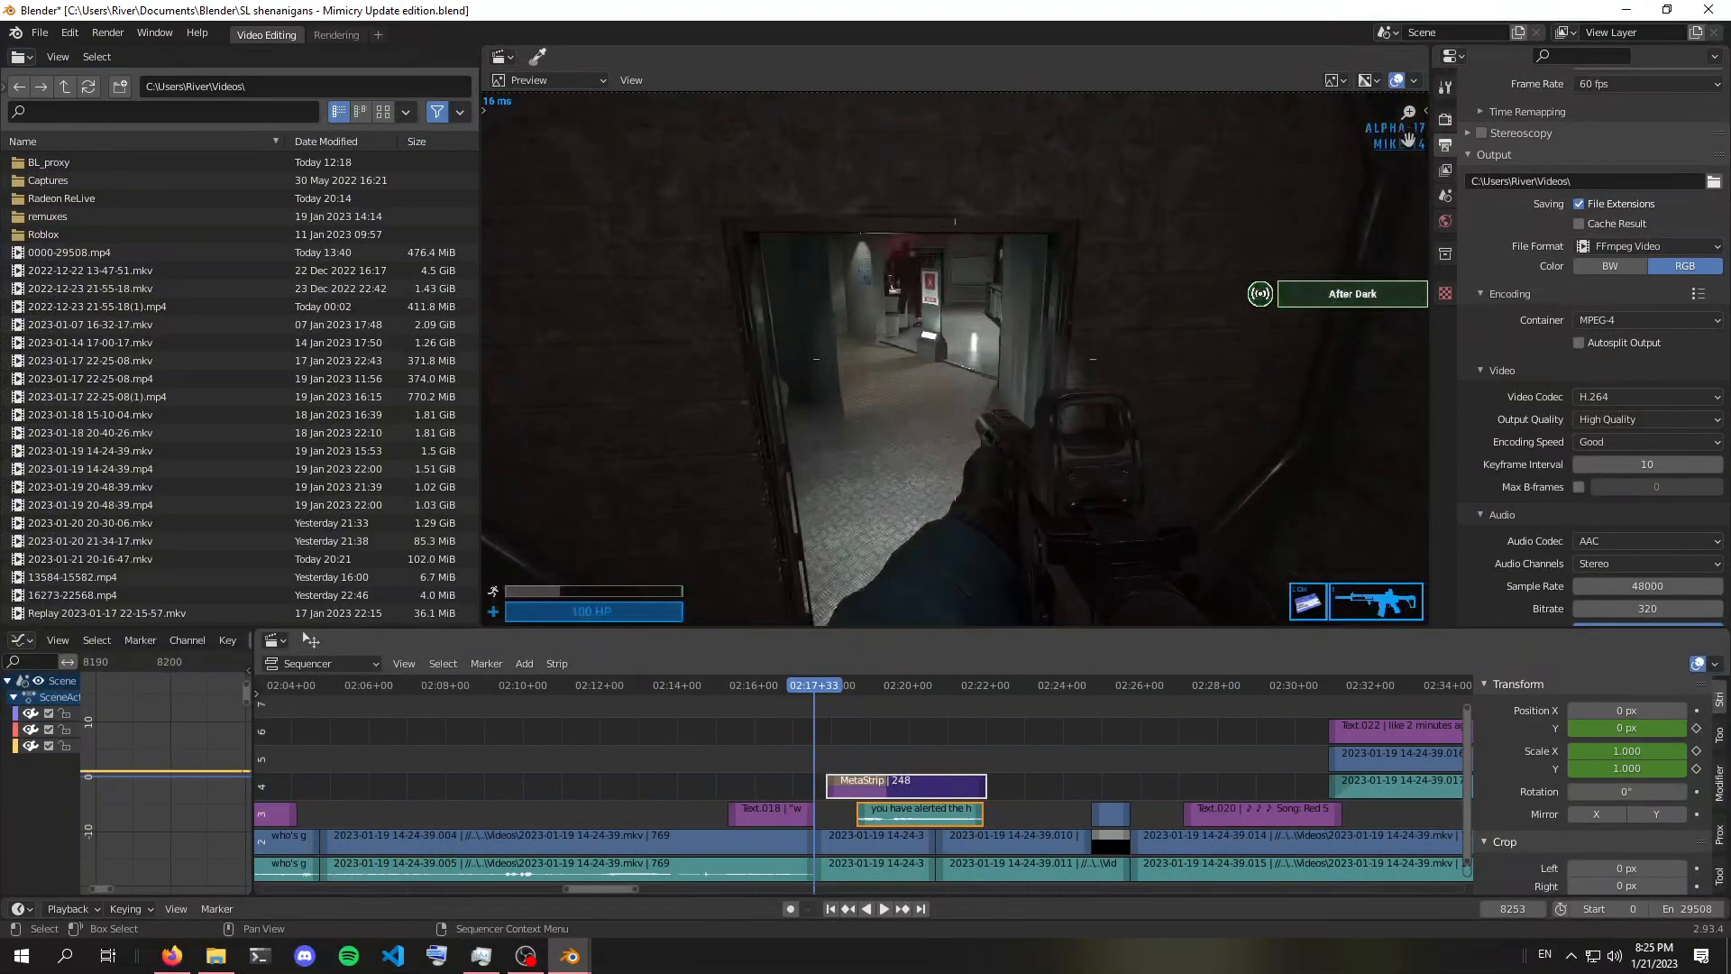
key(g)
click(505, 735)
click(577, 786)
scroll(864, 785, up, 12)
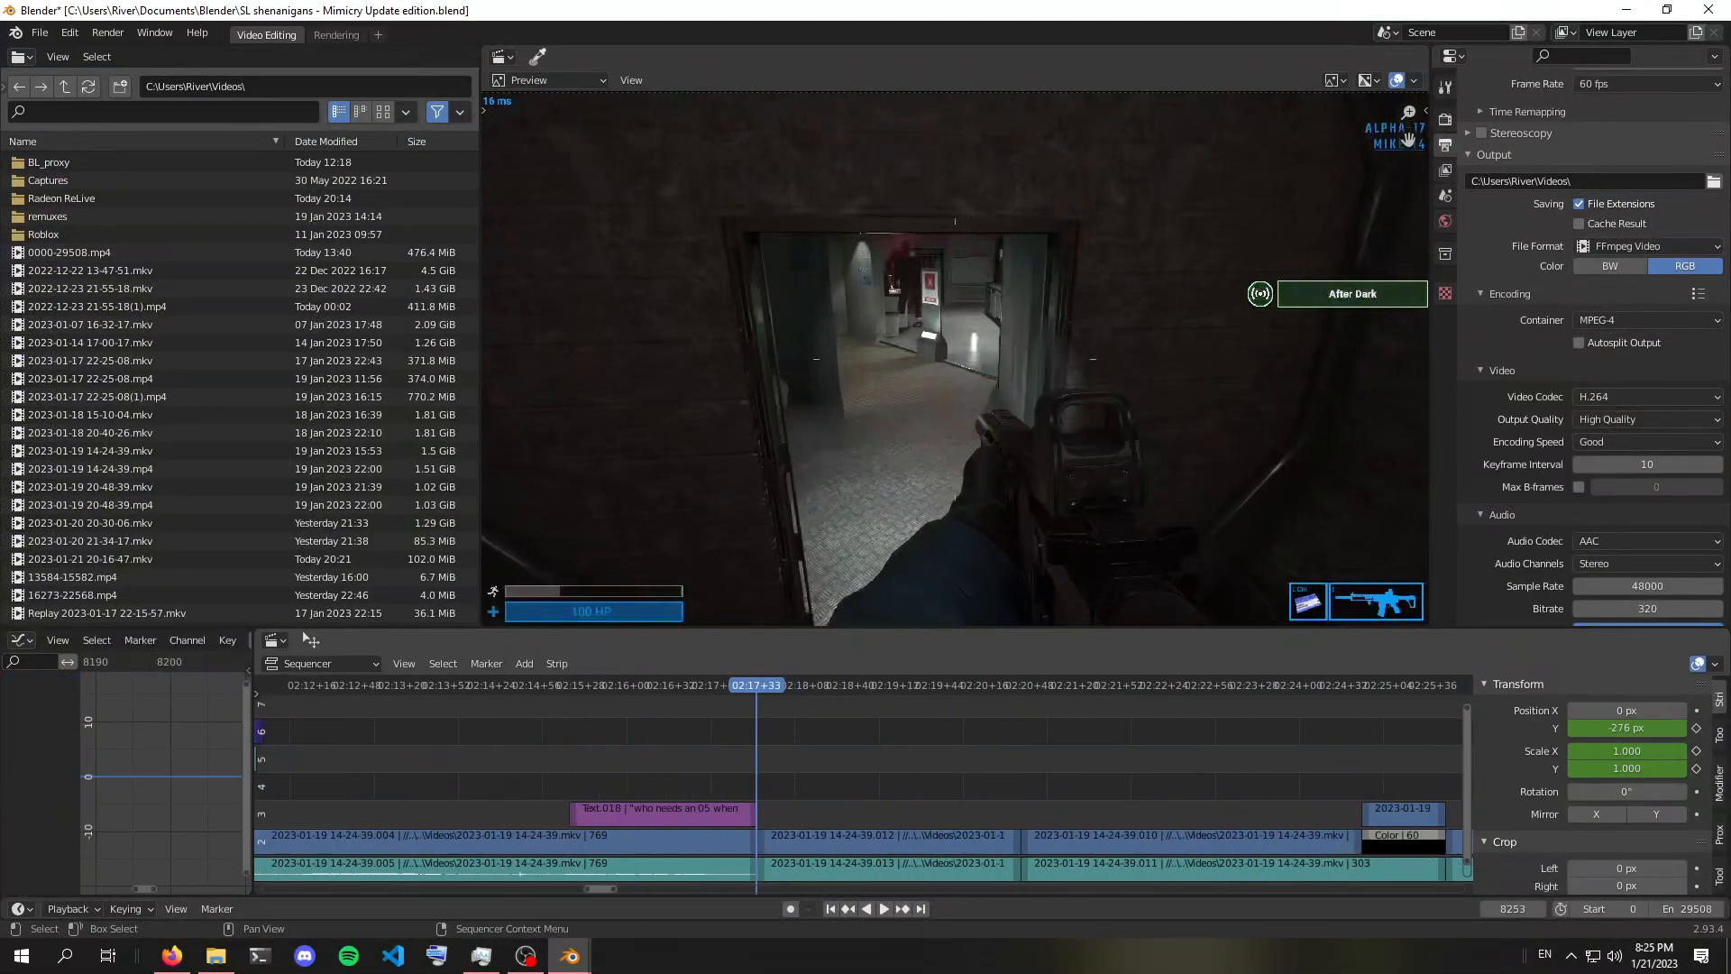
Play the gameplay from 02:17+33 to 02:22+41 without the alert overlay and its sound
key(space)
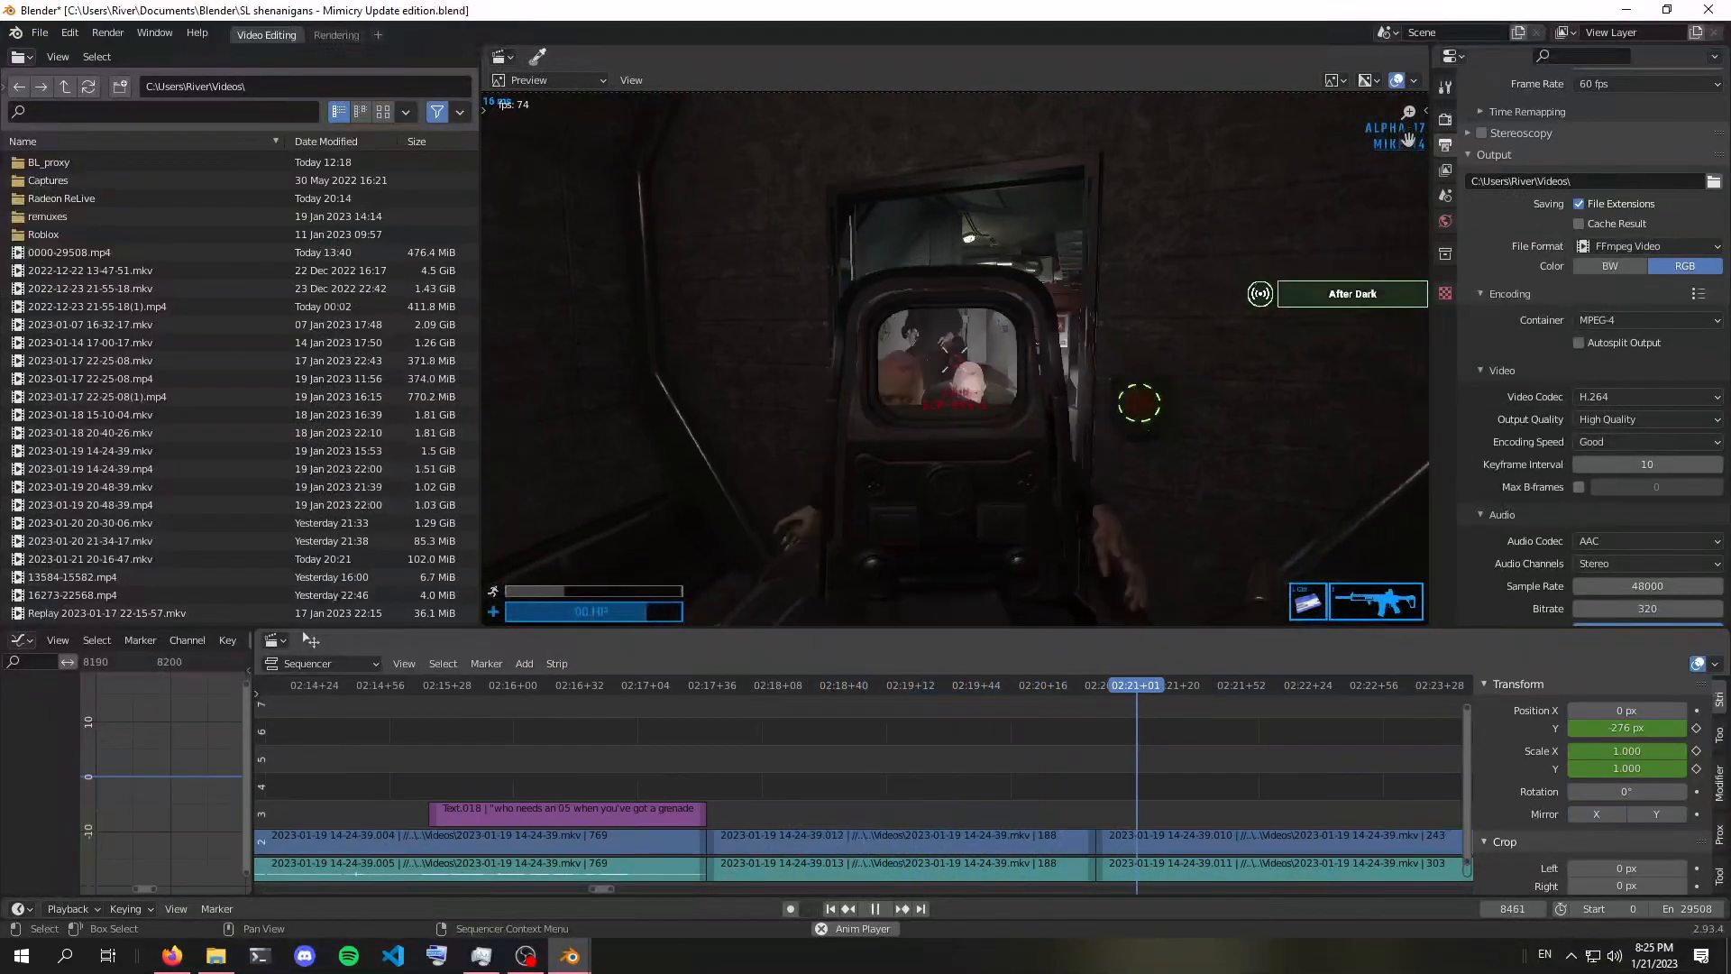
key(space)
scroll(863, 784, down, 4)
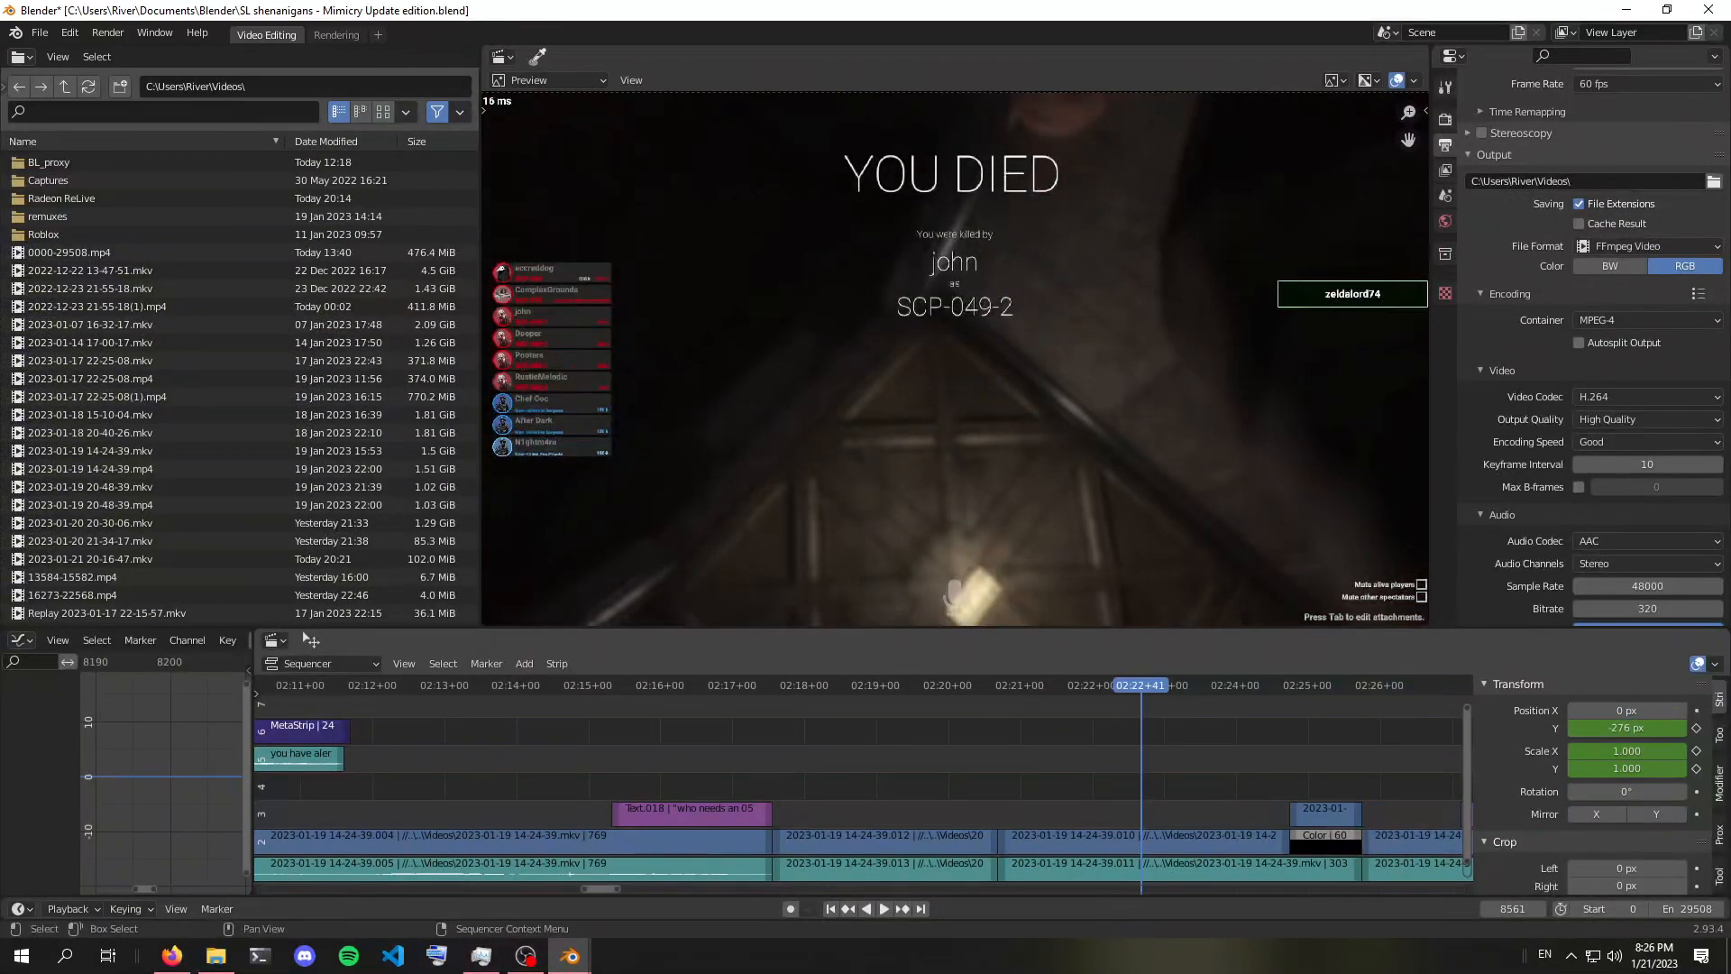
Undo the move of the MetaStrip and the "you have alerted the horde" sound strip
key(ctrl+z)
key(ctrl+z)
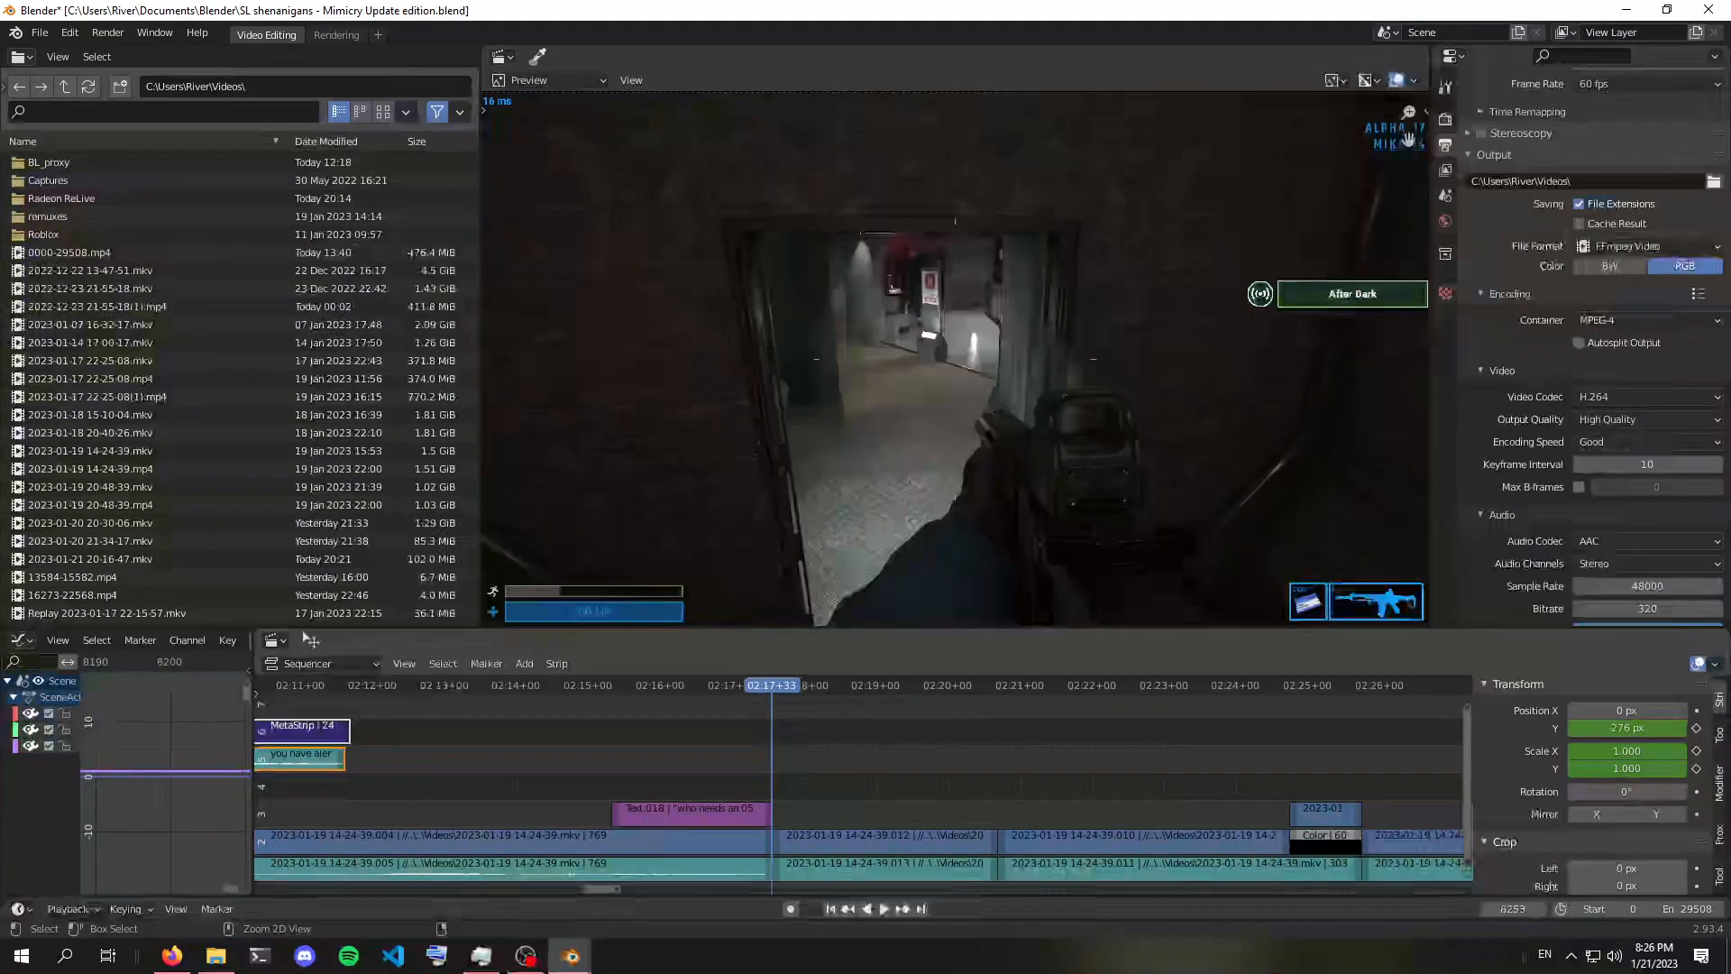
key(ctrl+z)
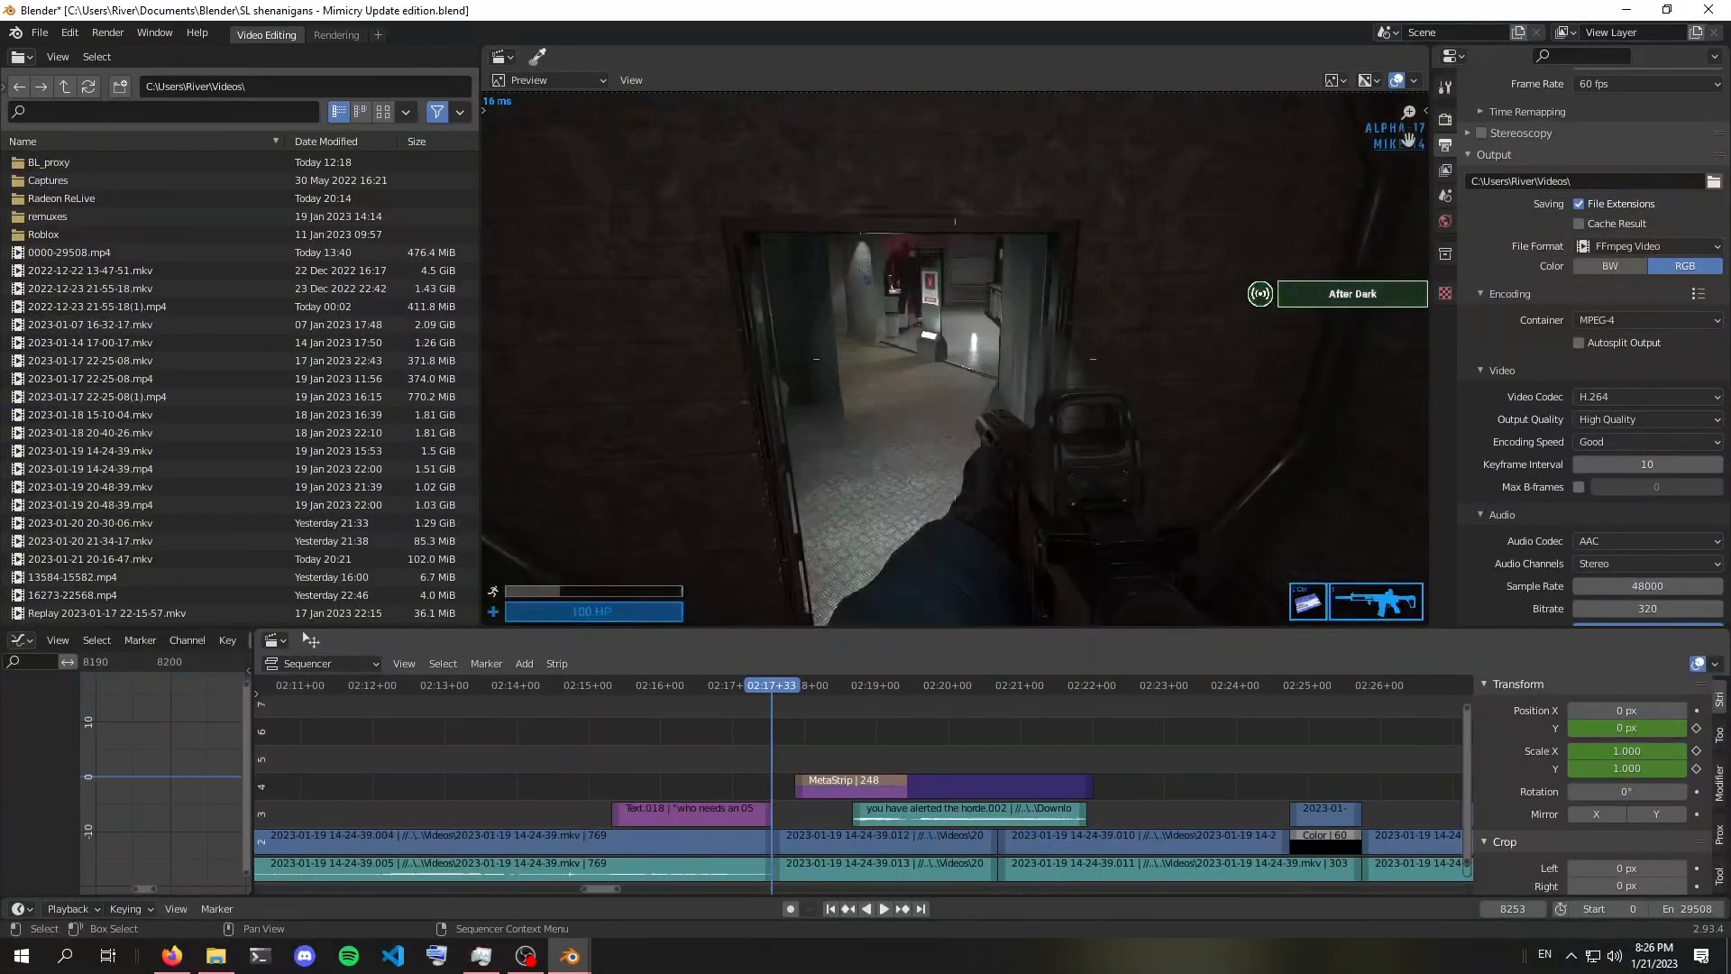
Inspect the sound, time and source settings of the "you have alerted the horde" strip
click(937, 814)
scroll(863, 803, up, 4)
scroll(1591, 784, up, 3)
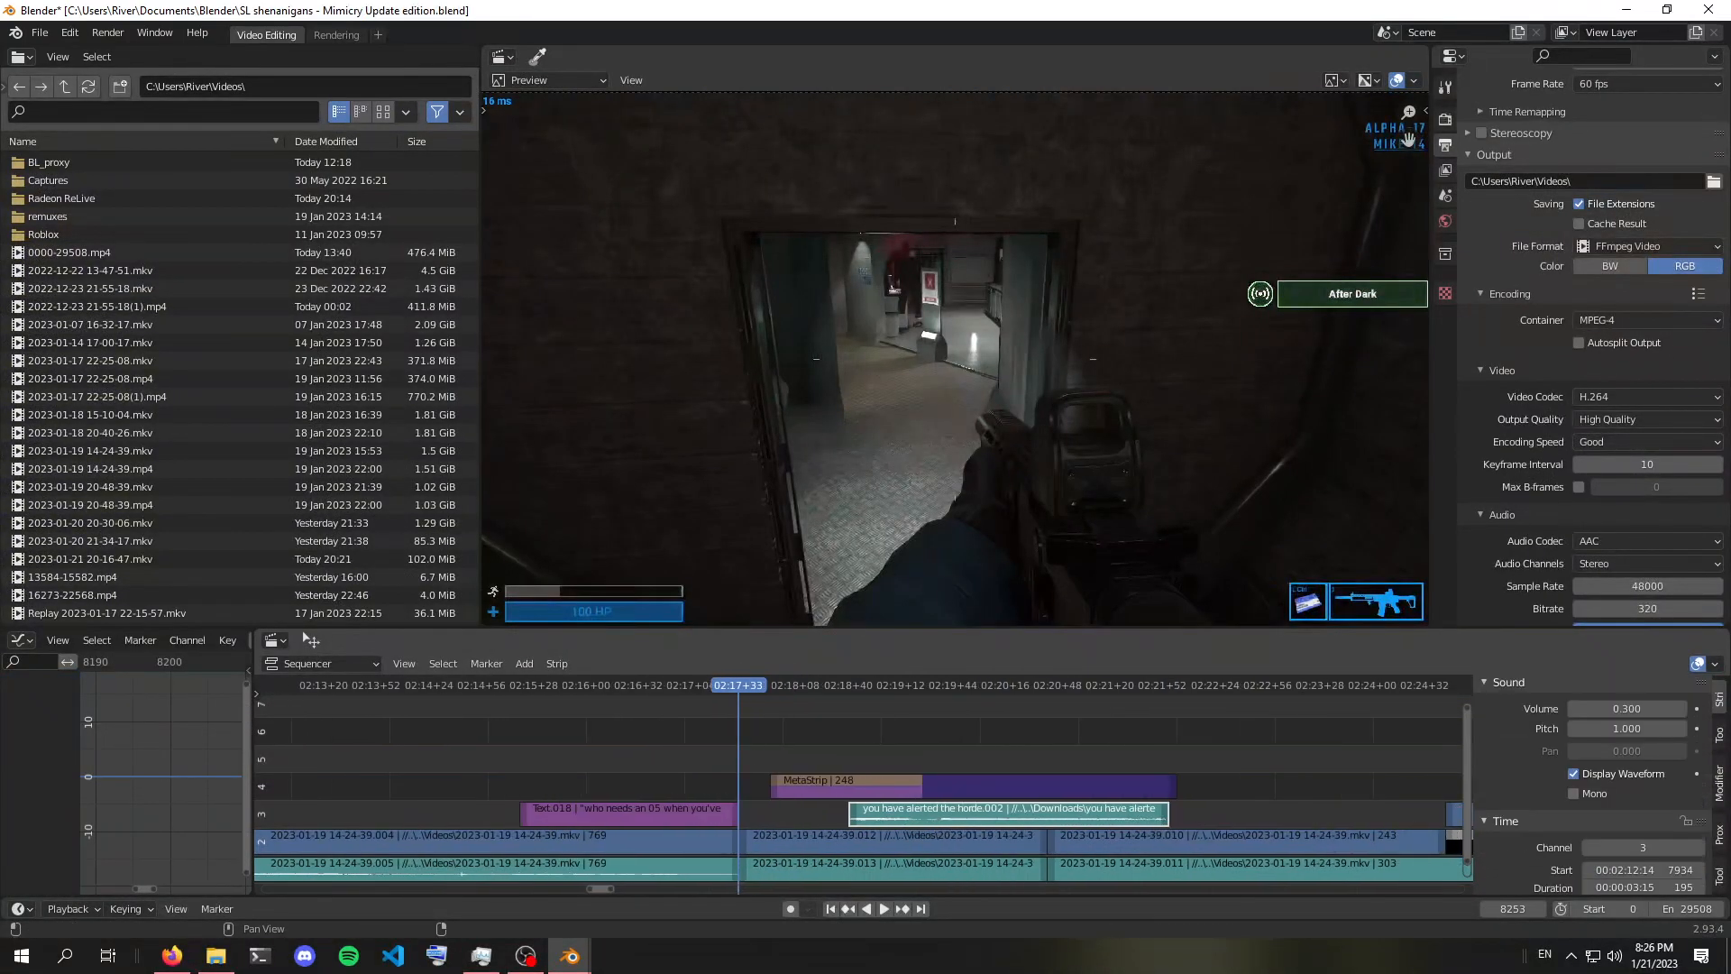
scroll(1591, 784, down, 6)
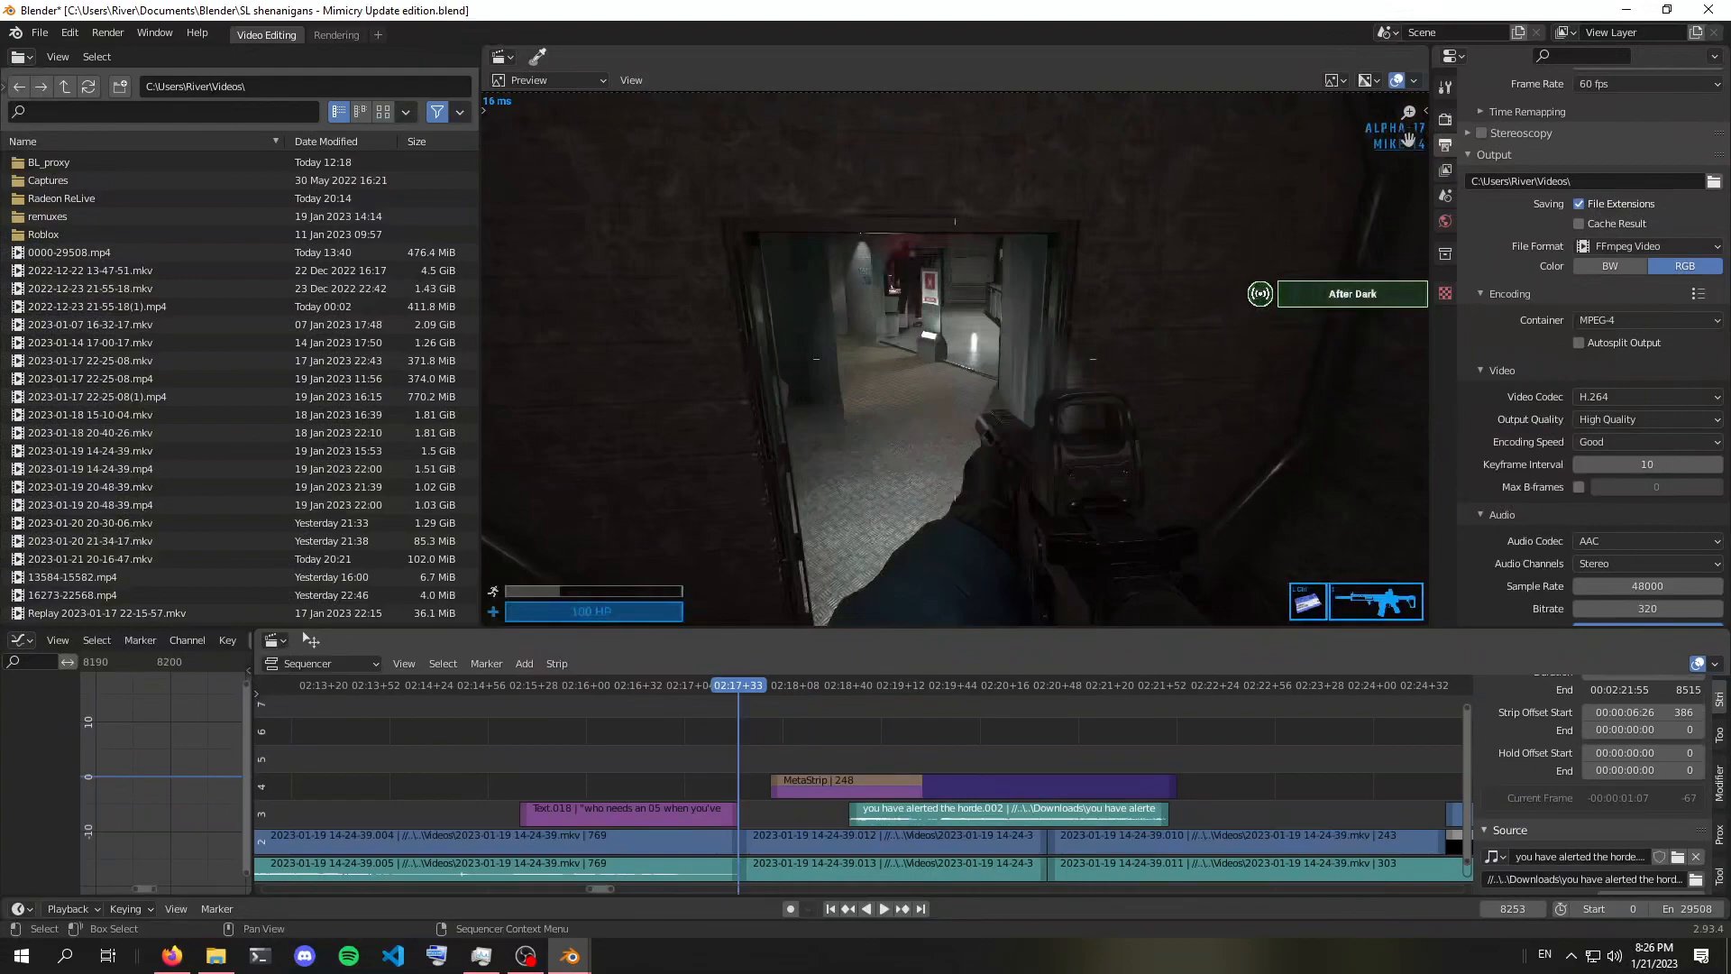
Separate the MetaStrip into its image and text strips, inspect the text strip's style settings, and deselect it
click(929, 783)
right_click(928, 783)
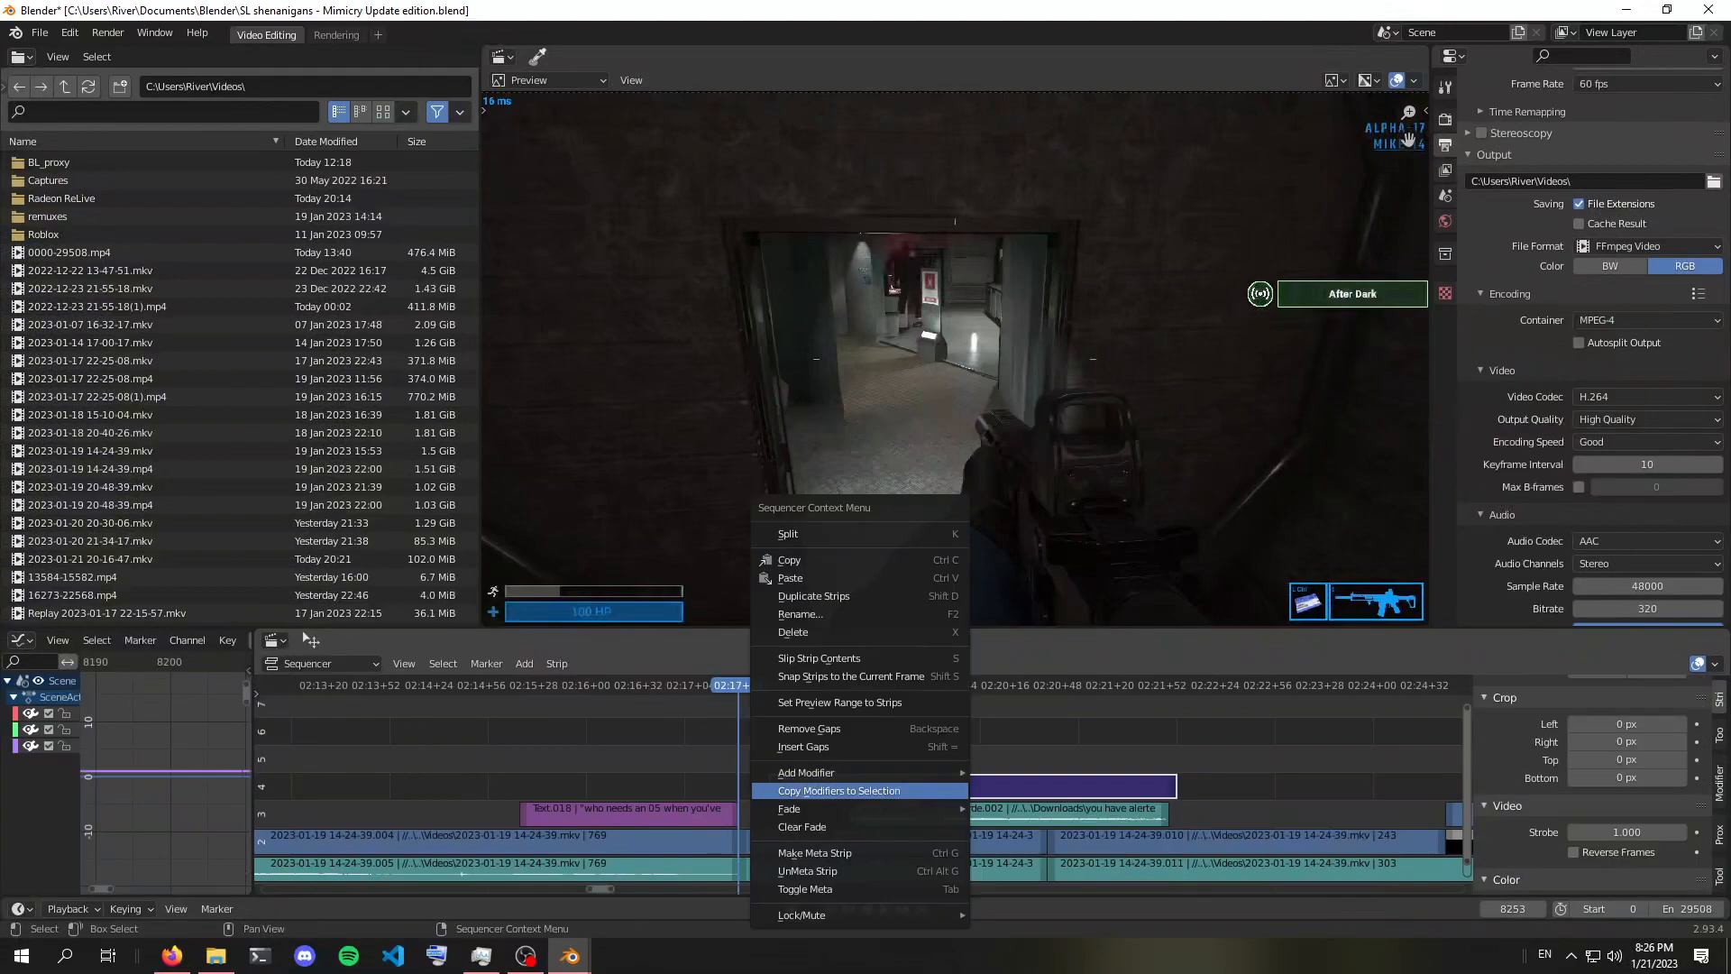
click(929, 870)
click(847, 784)
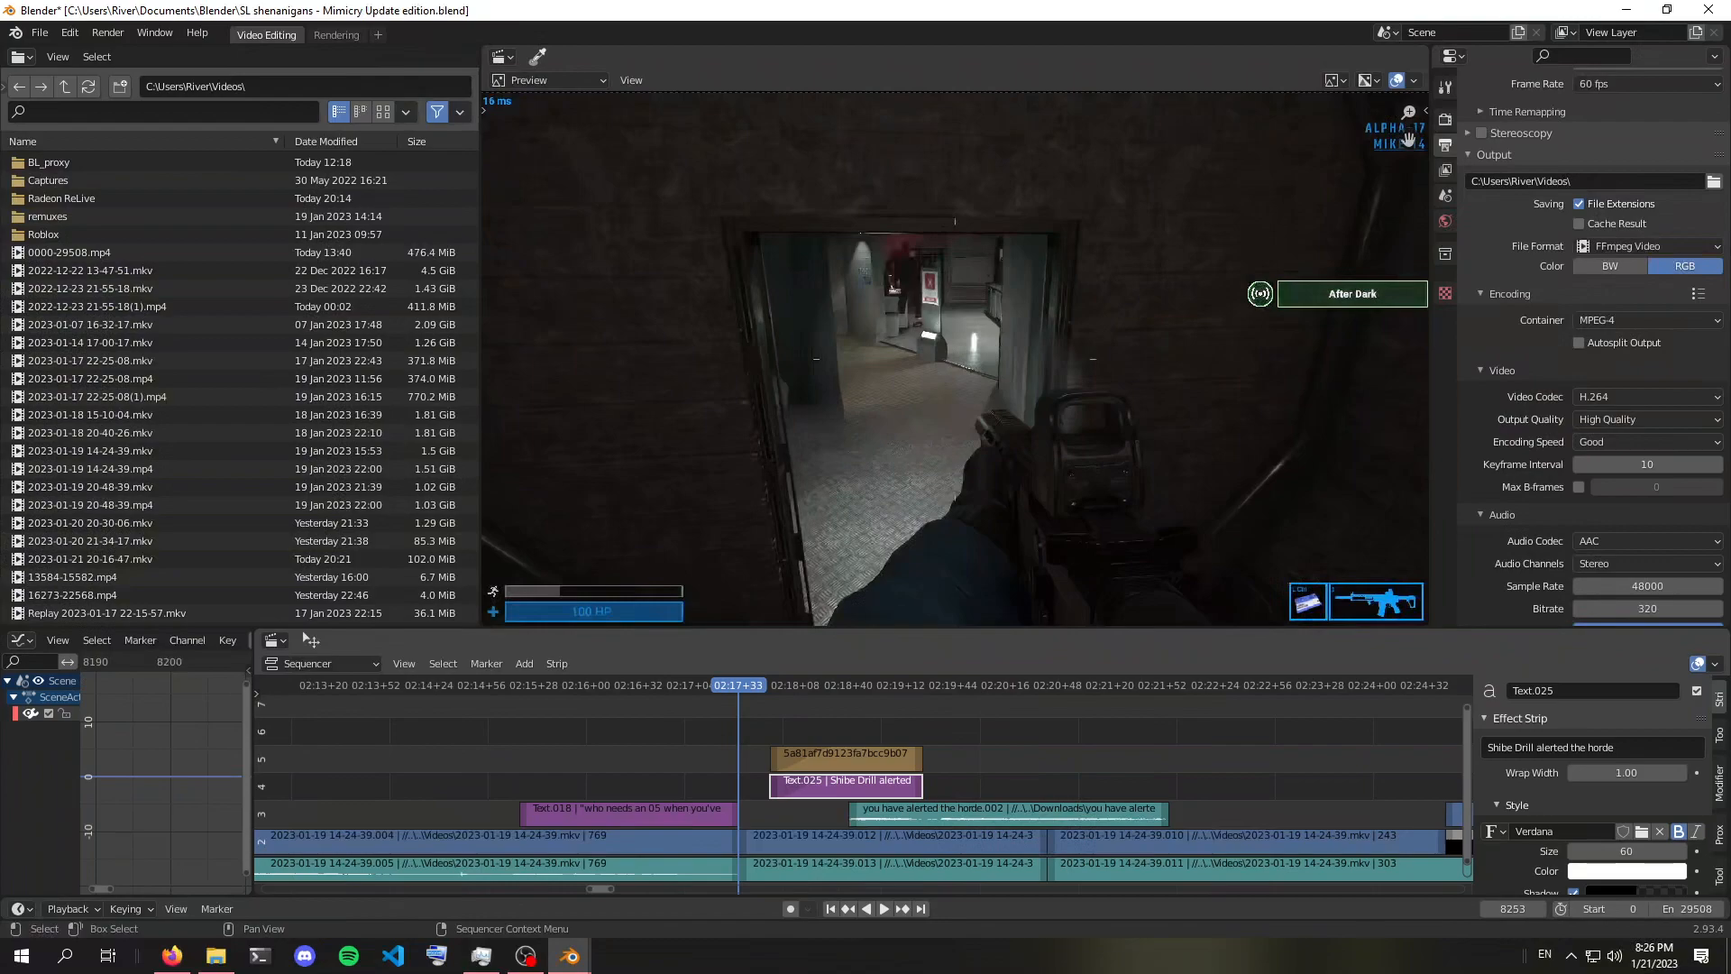
scroll(1626, 773, down, 1)
click(1019, 766)
key(space)
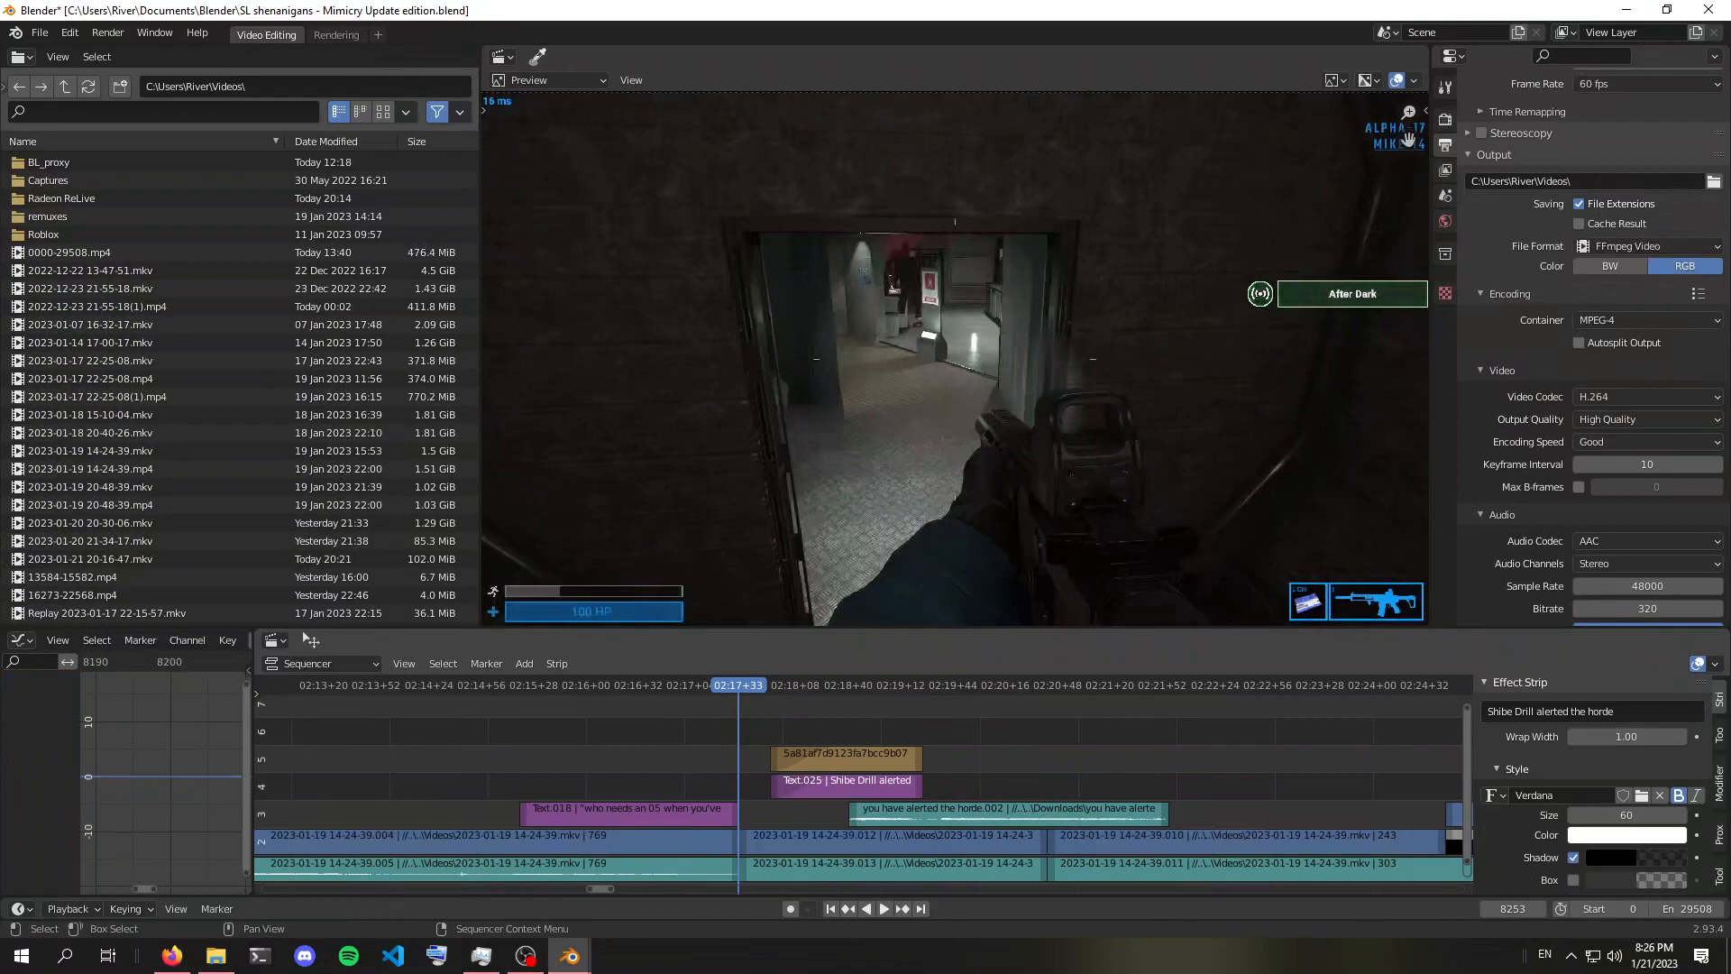
key(space)
Undo the separation so the image and text strips are grouped as the MetaStrip again
key(ctrl+z)
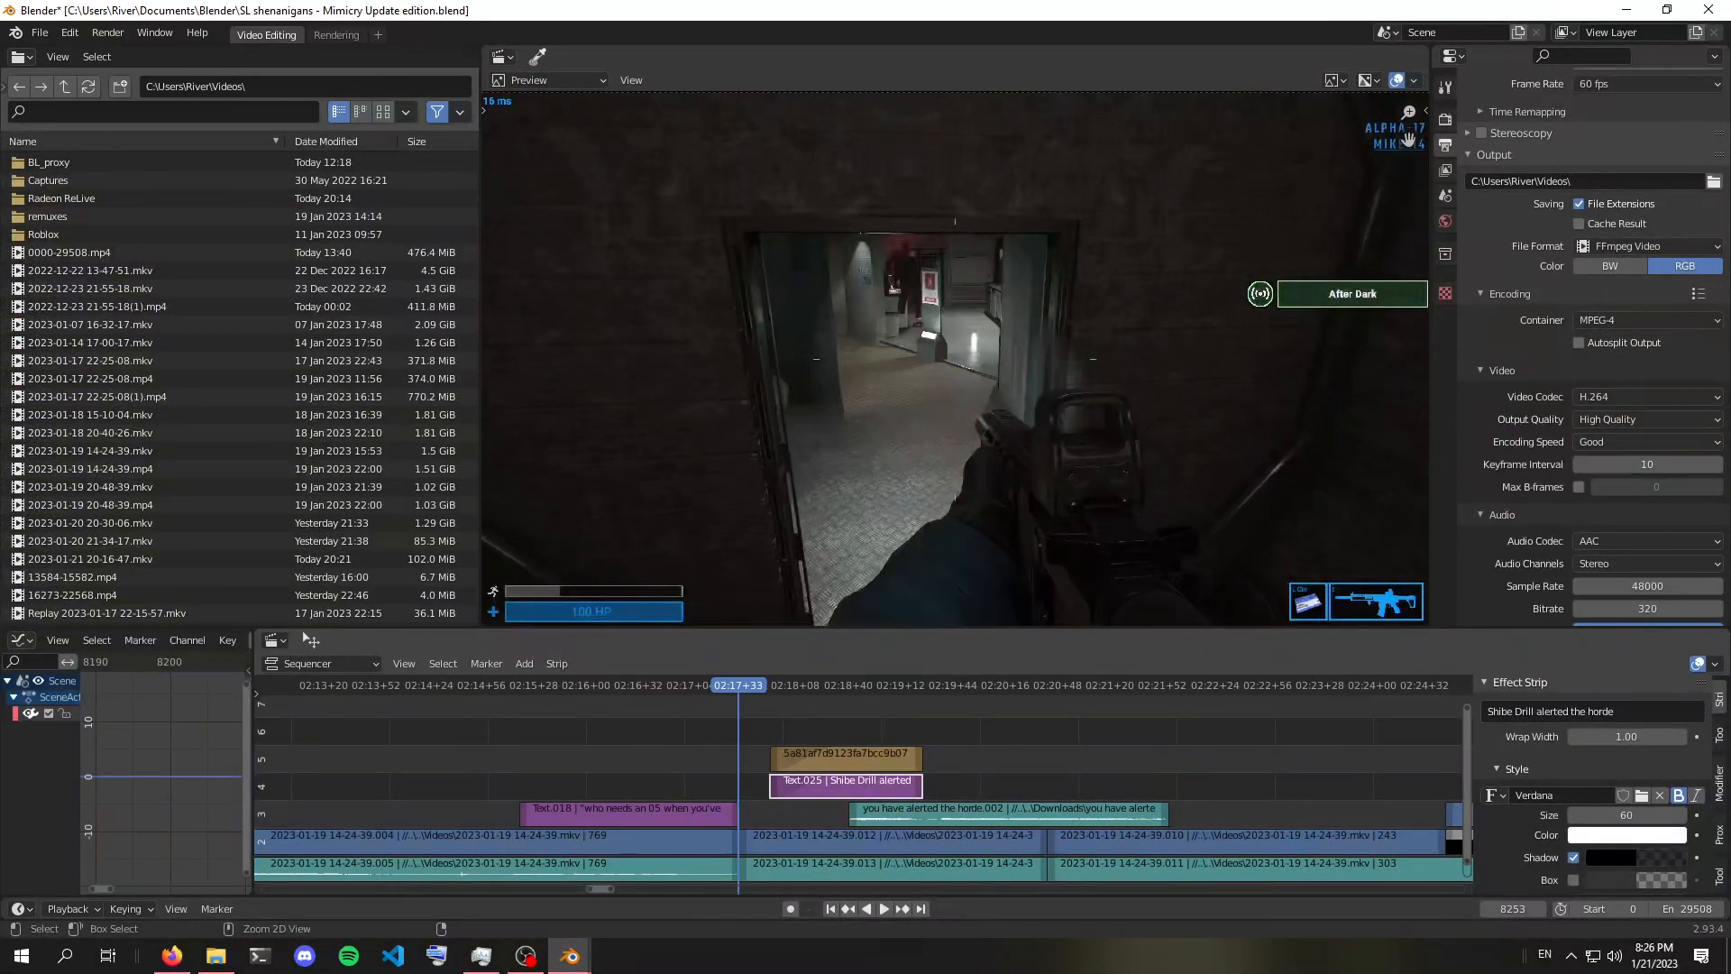
key(ctrl+z)
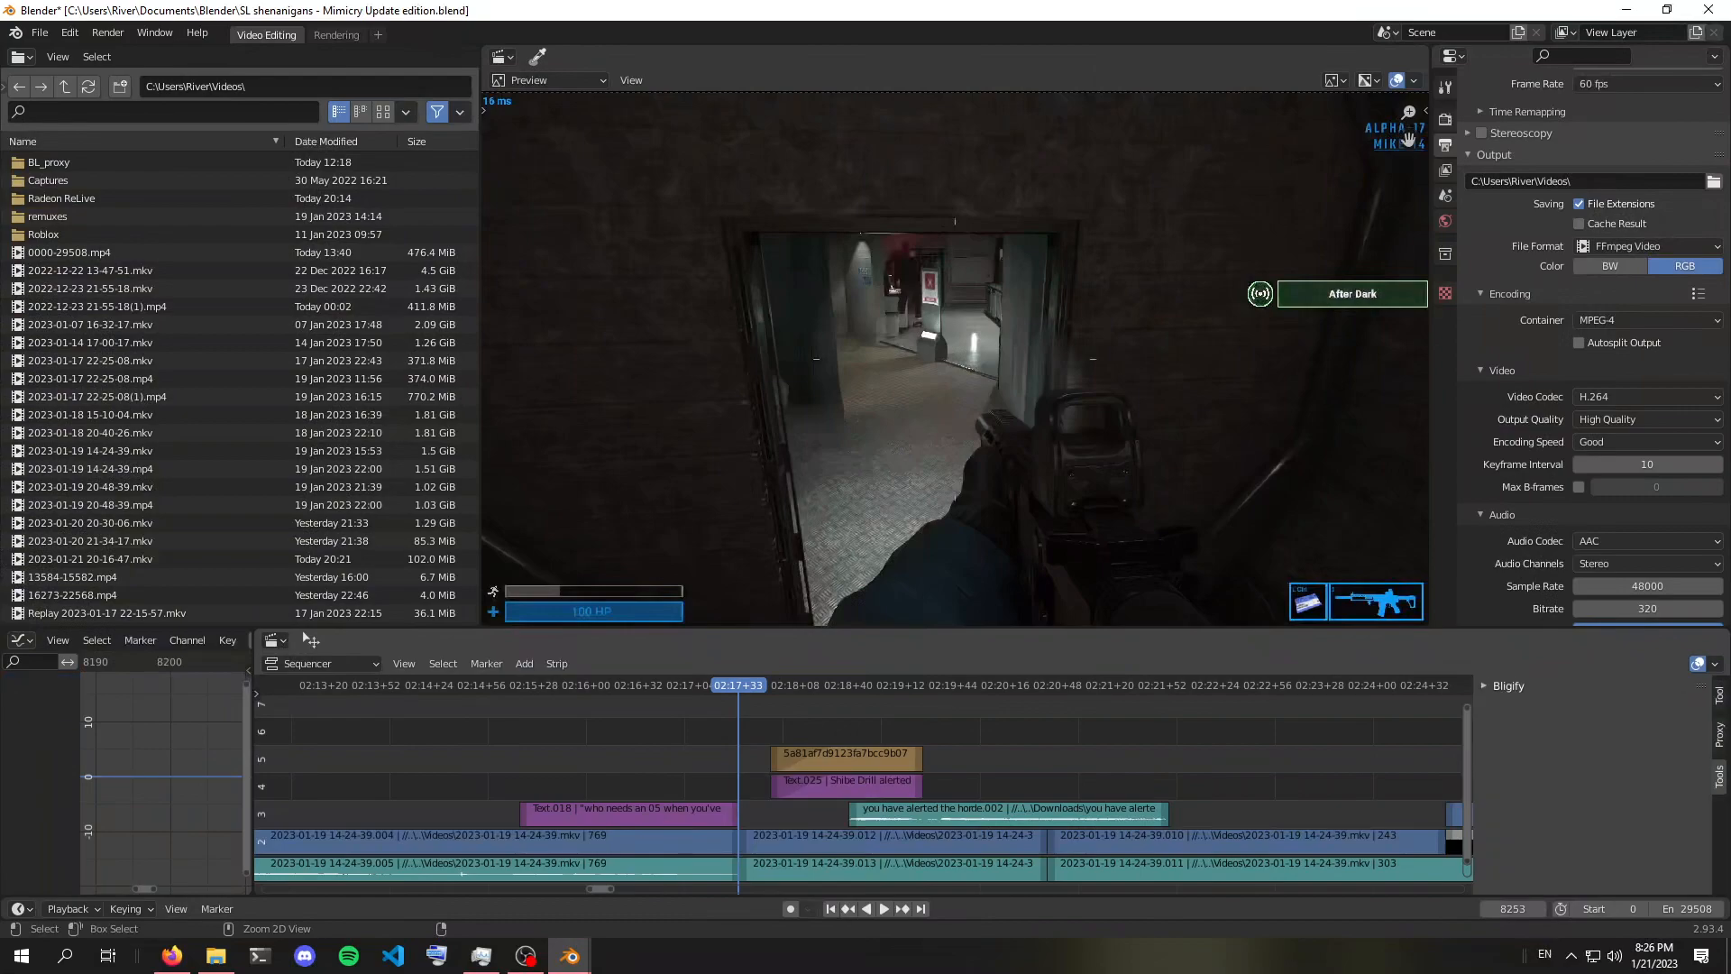
key(ctrl+z)
key(ctrl+z)
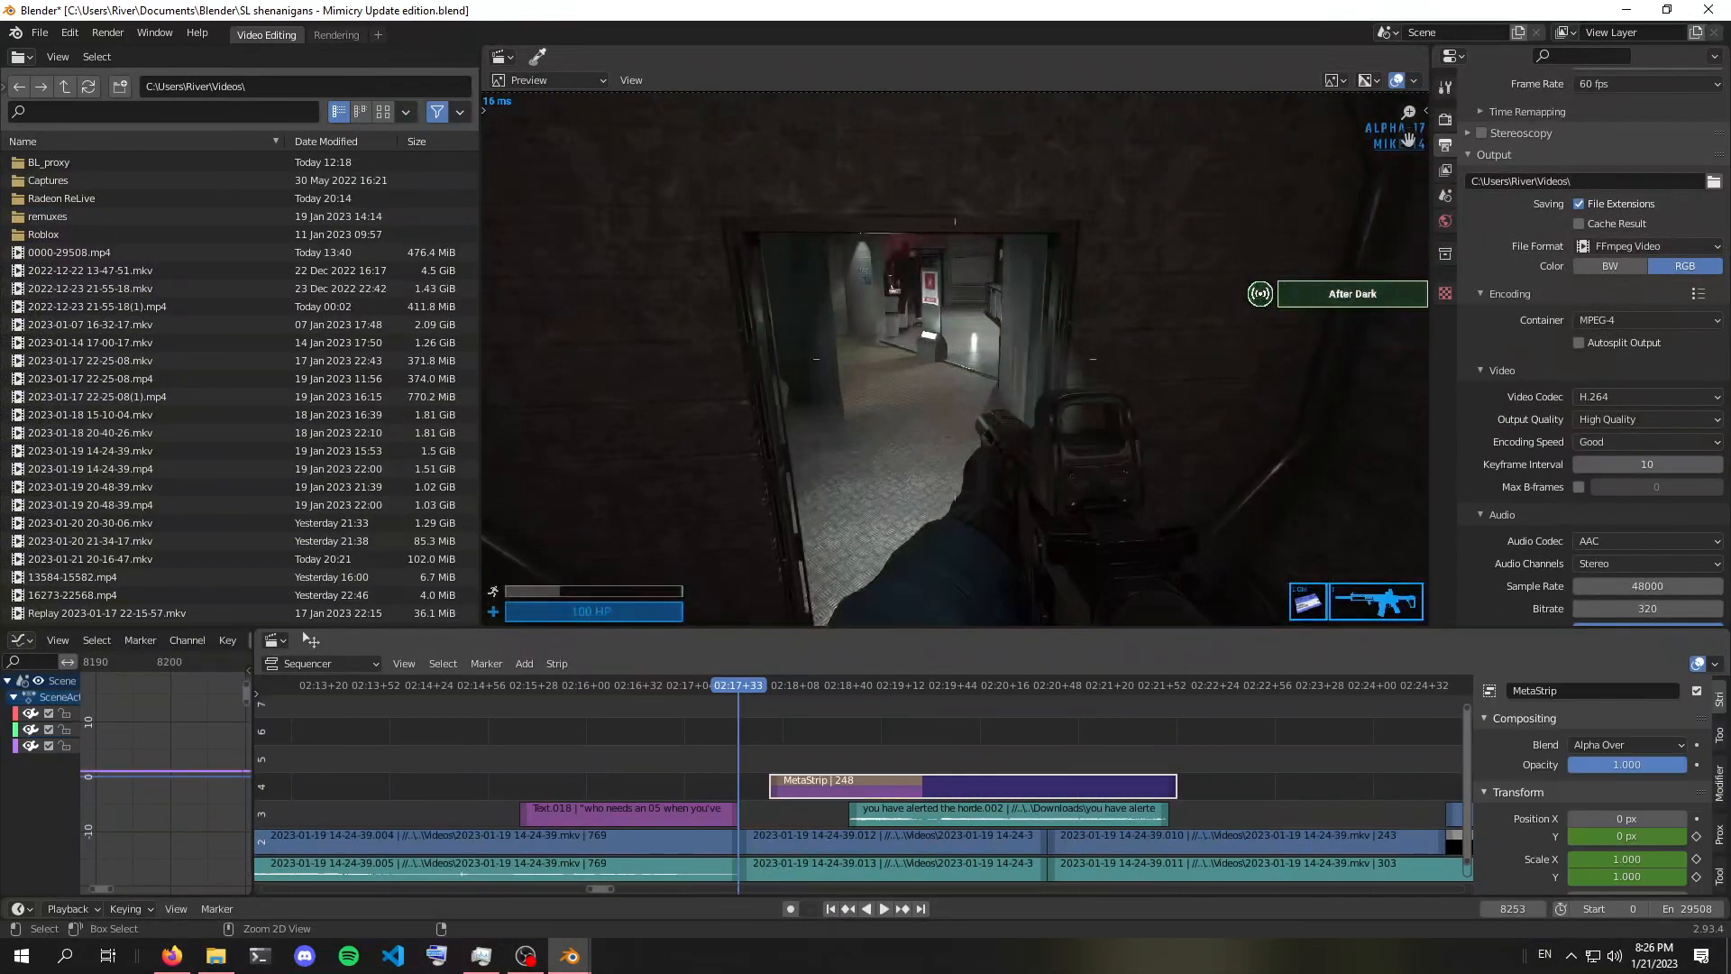
key(ctrl+z)
Select and deselect the MetaStrip, and play from 02:17+33 to 02:18+04 to check the alert overlay's entrance
scroll(862, 775, down, 8)
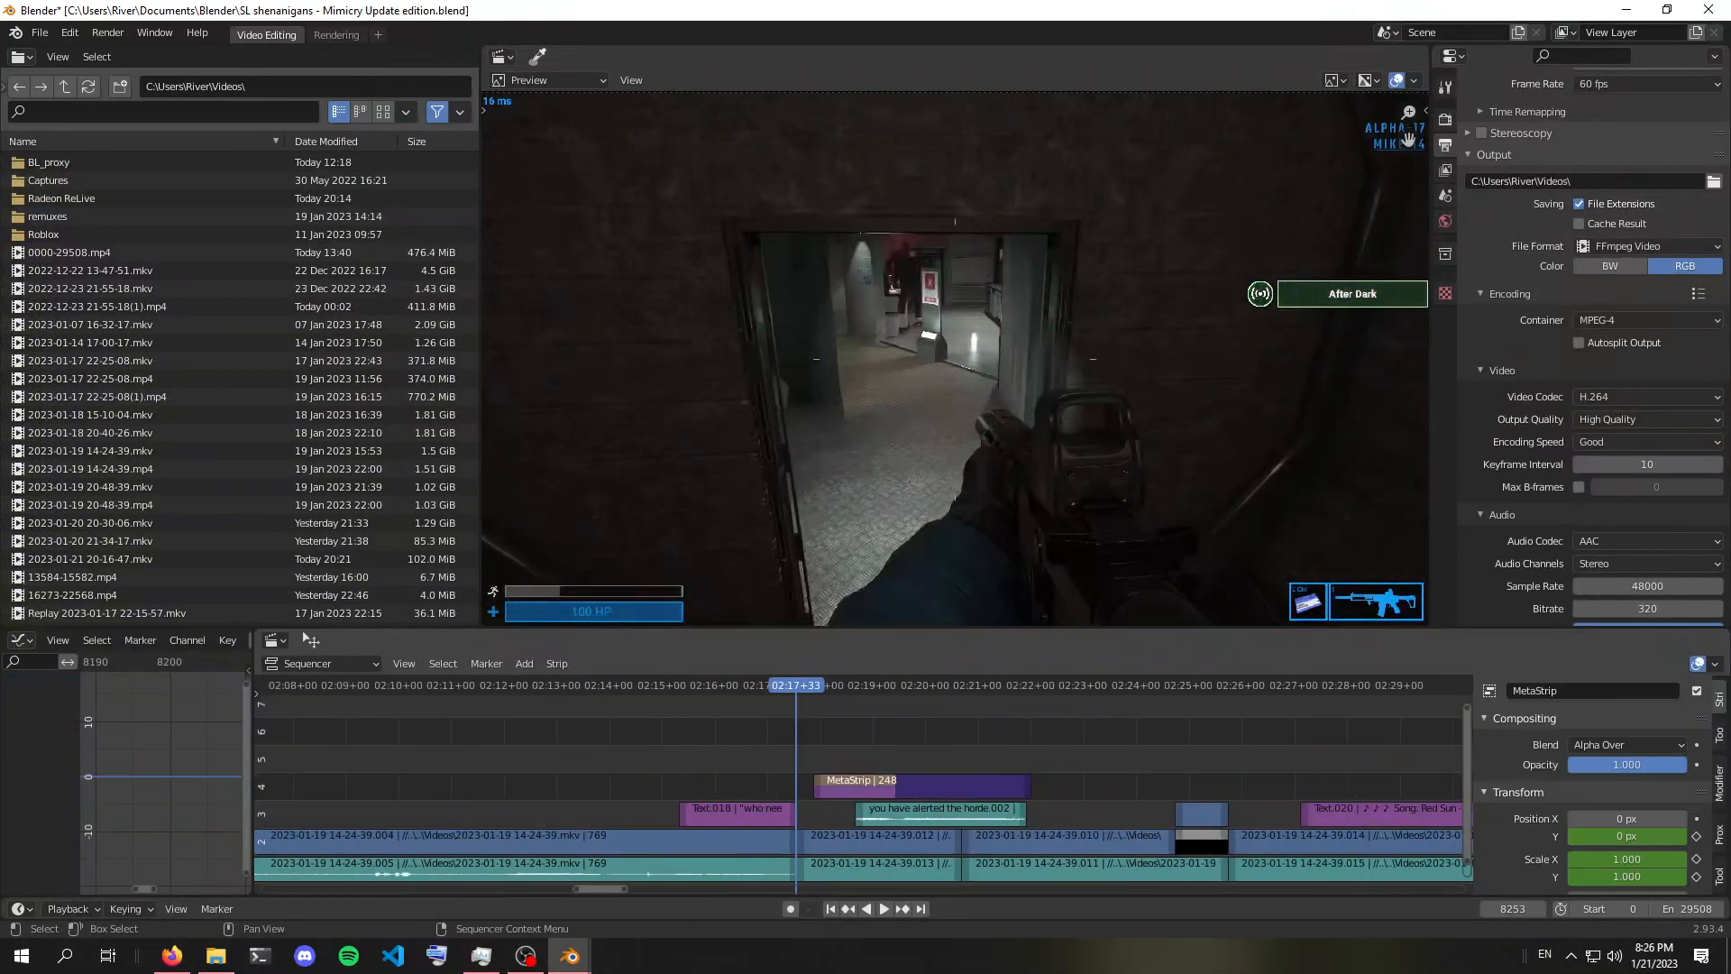
scroll(863, 775, up, 6)
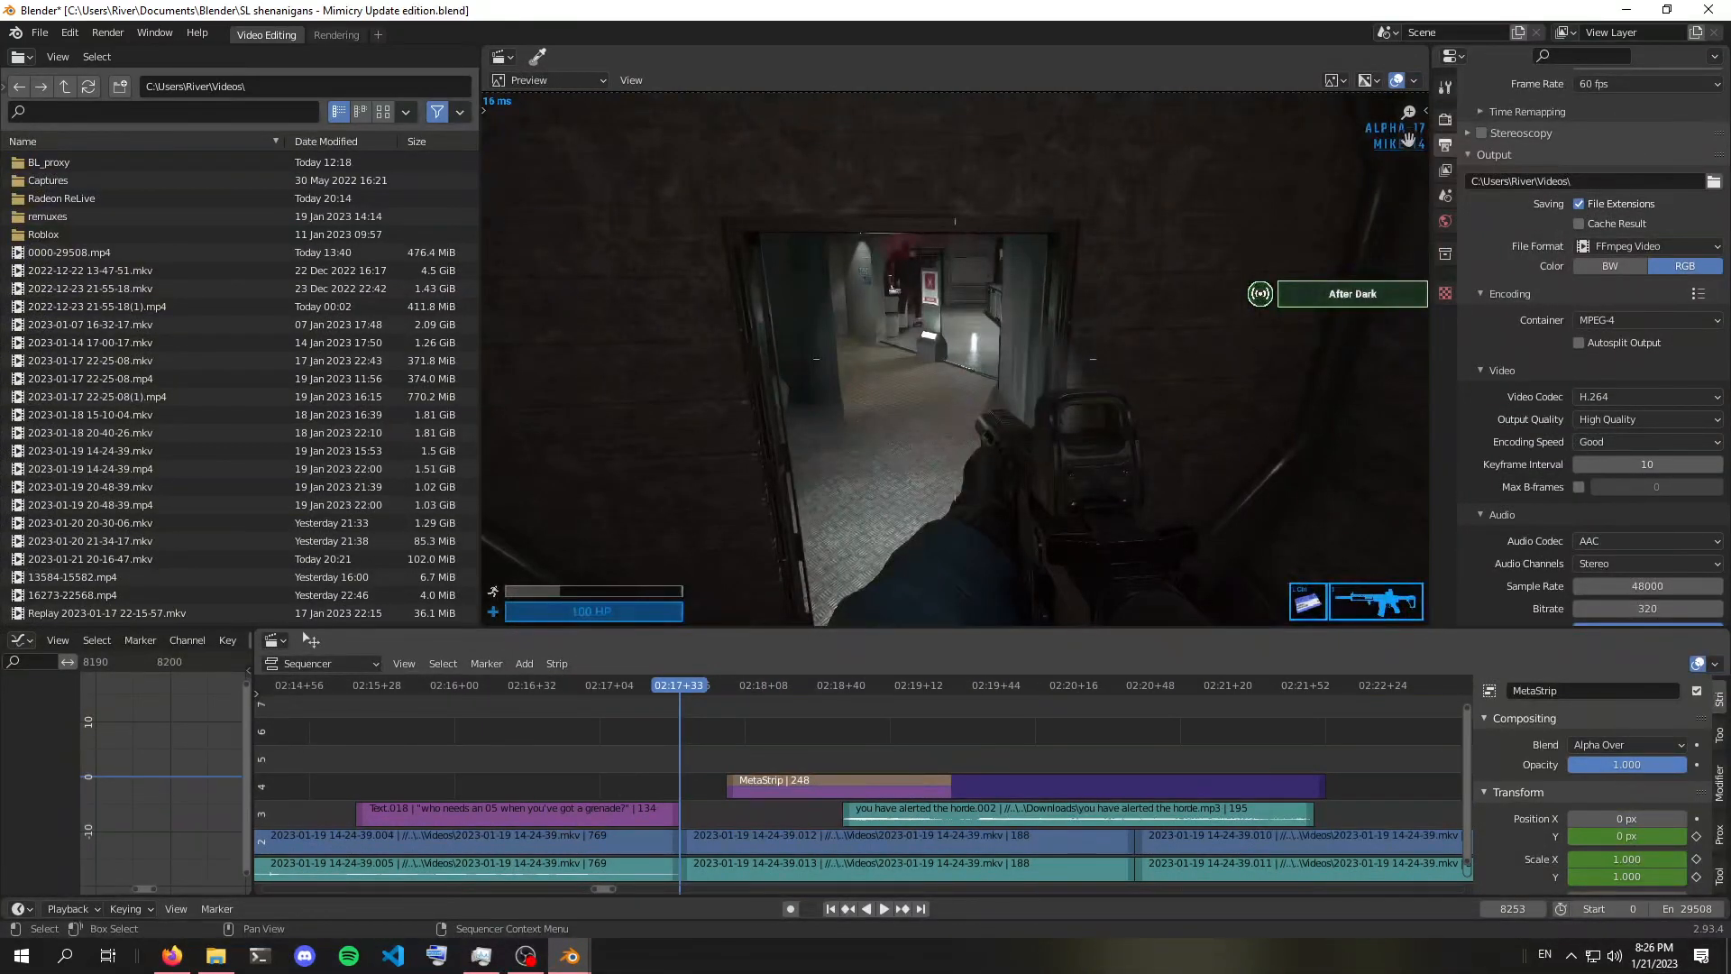
click(938, 786)
click(937, 746)
key(space)
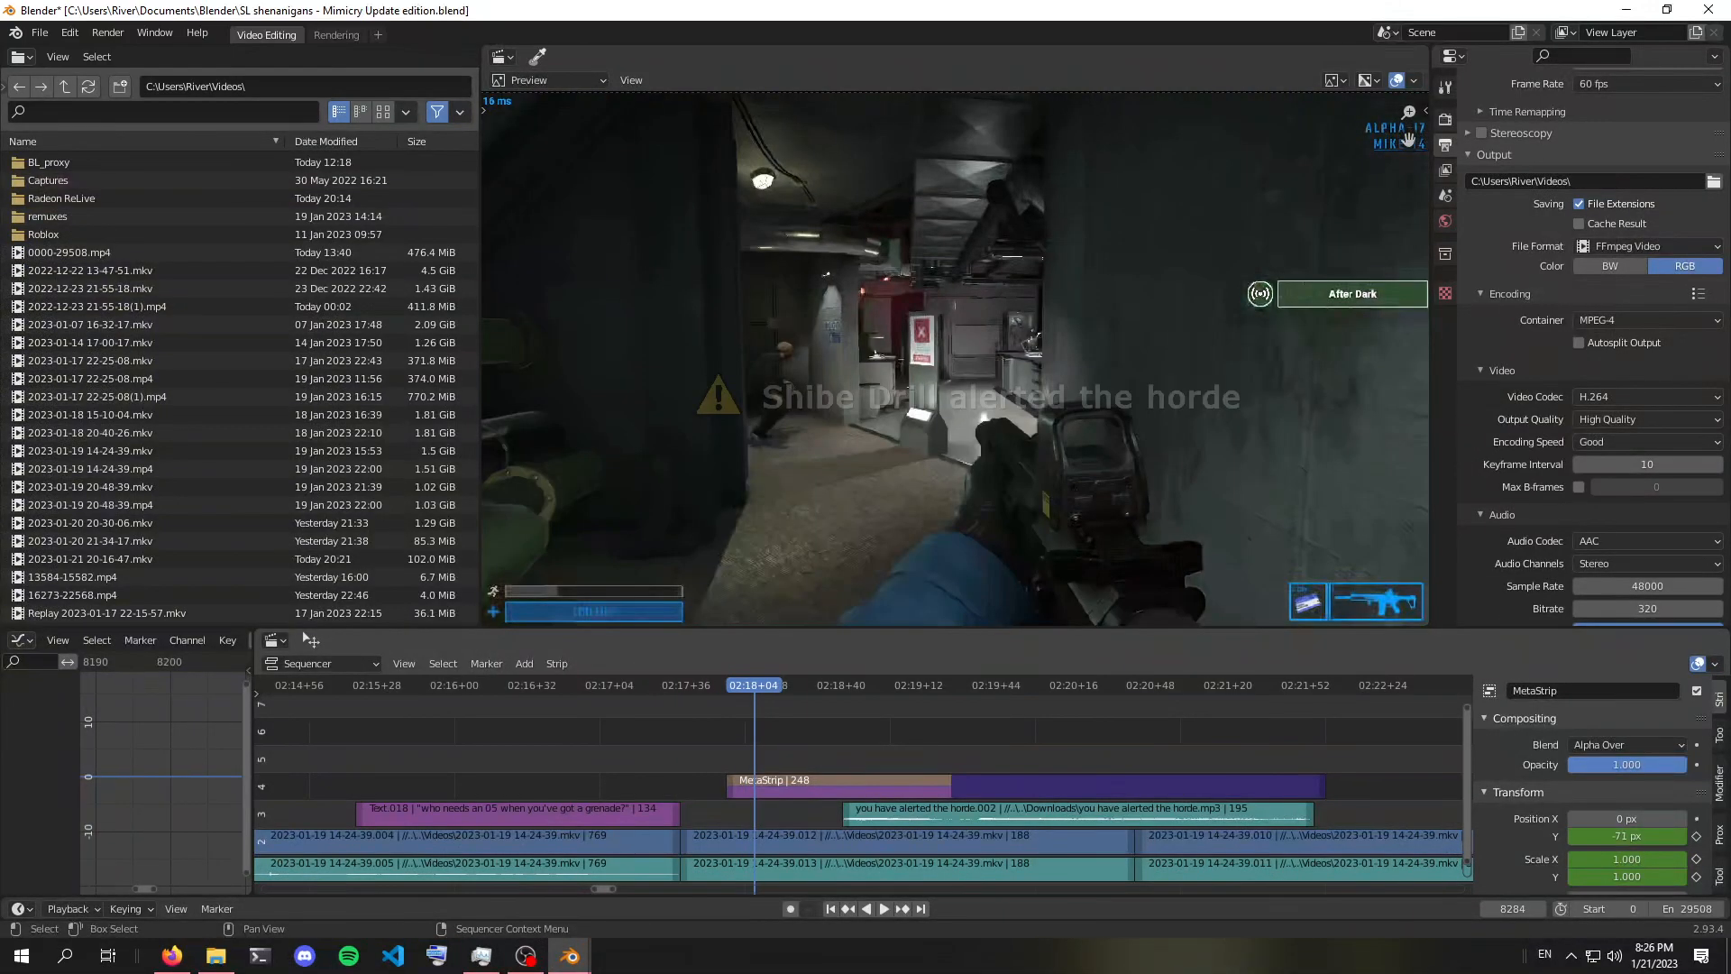
Play on from 02:18+04 to 02:18+13 and select the MetaStrip to display its animation channels
key(space)
key(Left)
key(Left)
key(Left)
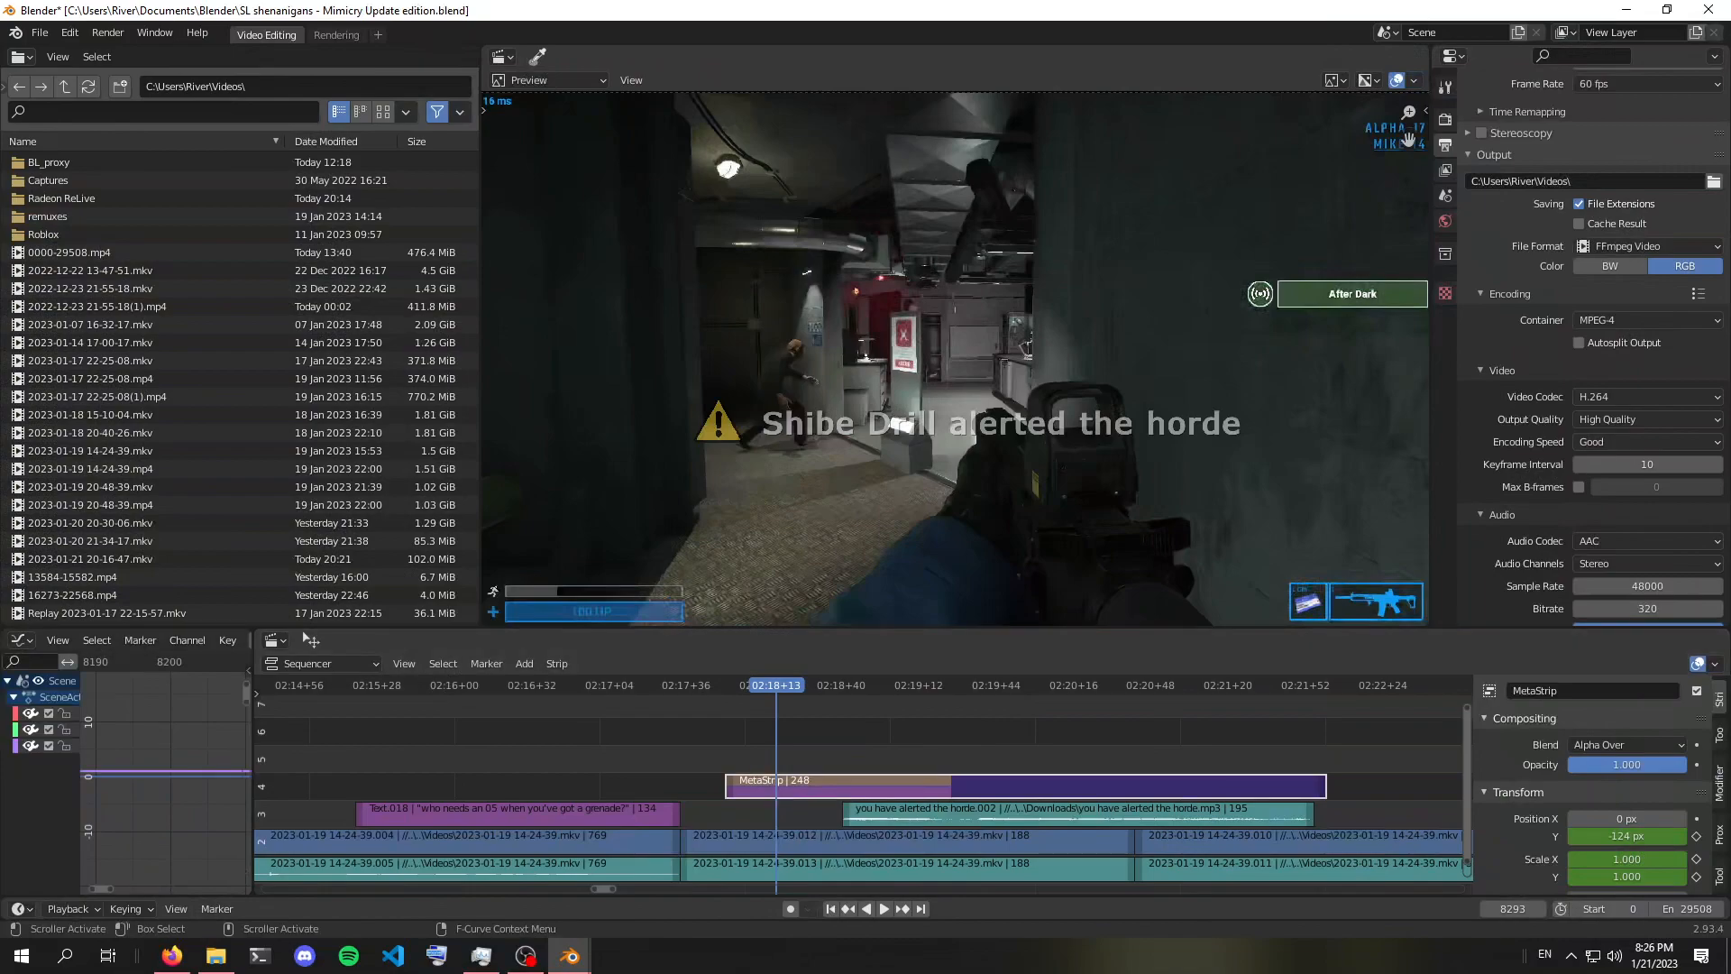
Widen the graph editor and its channel list so the MetaStrip's Translate Y and Scale channel names can be read
drag(253, 766, 544, 766)
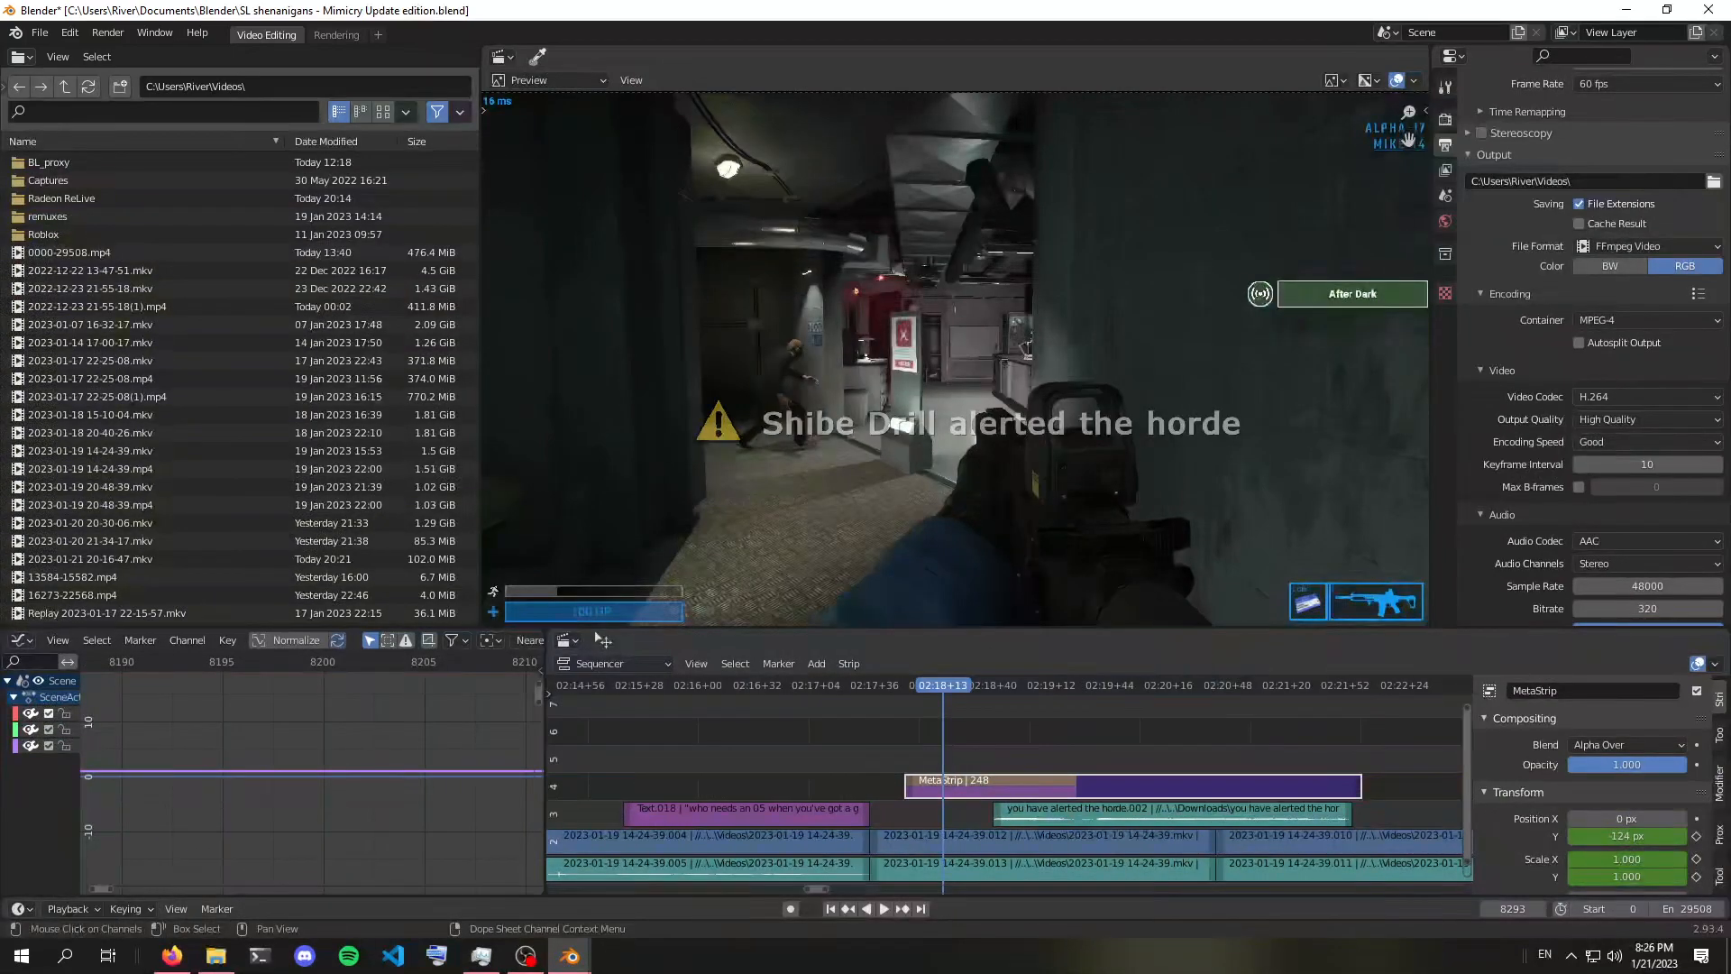
drag(81, 794, 183, 794)
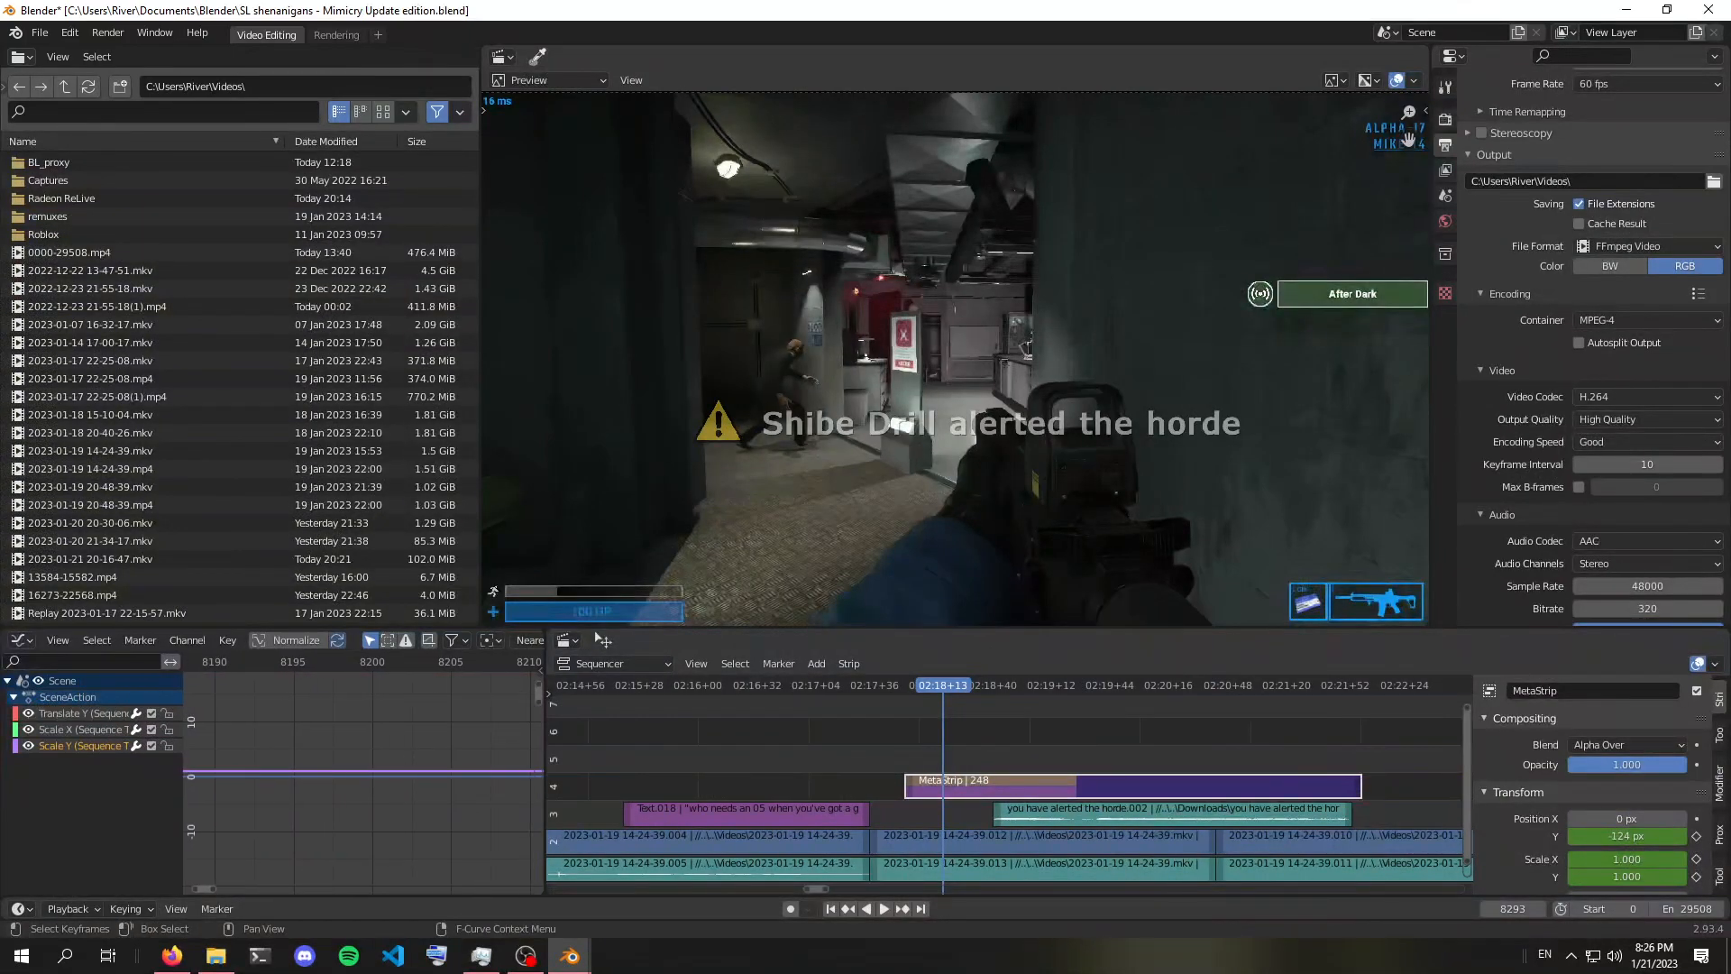
shift+click(83, 729)
middle_drag(1010, 784, 976, 781)
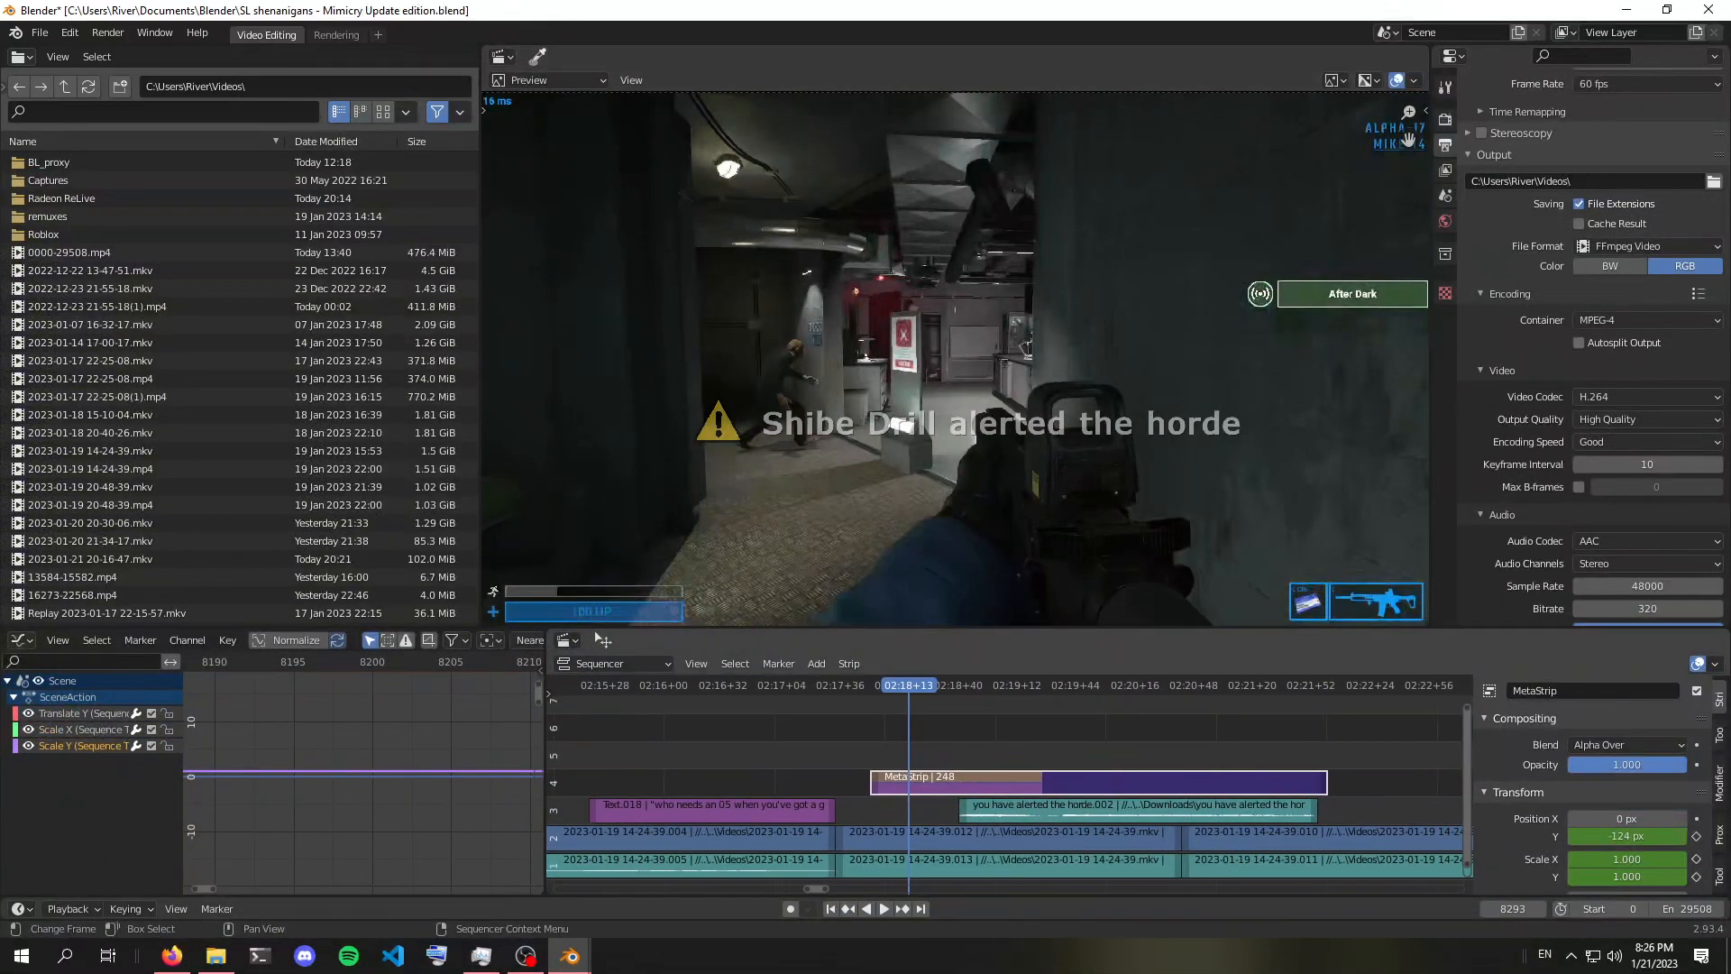
Deselect the MetaStrip in the sequencer
key(alt+a)
click(982, 782)
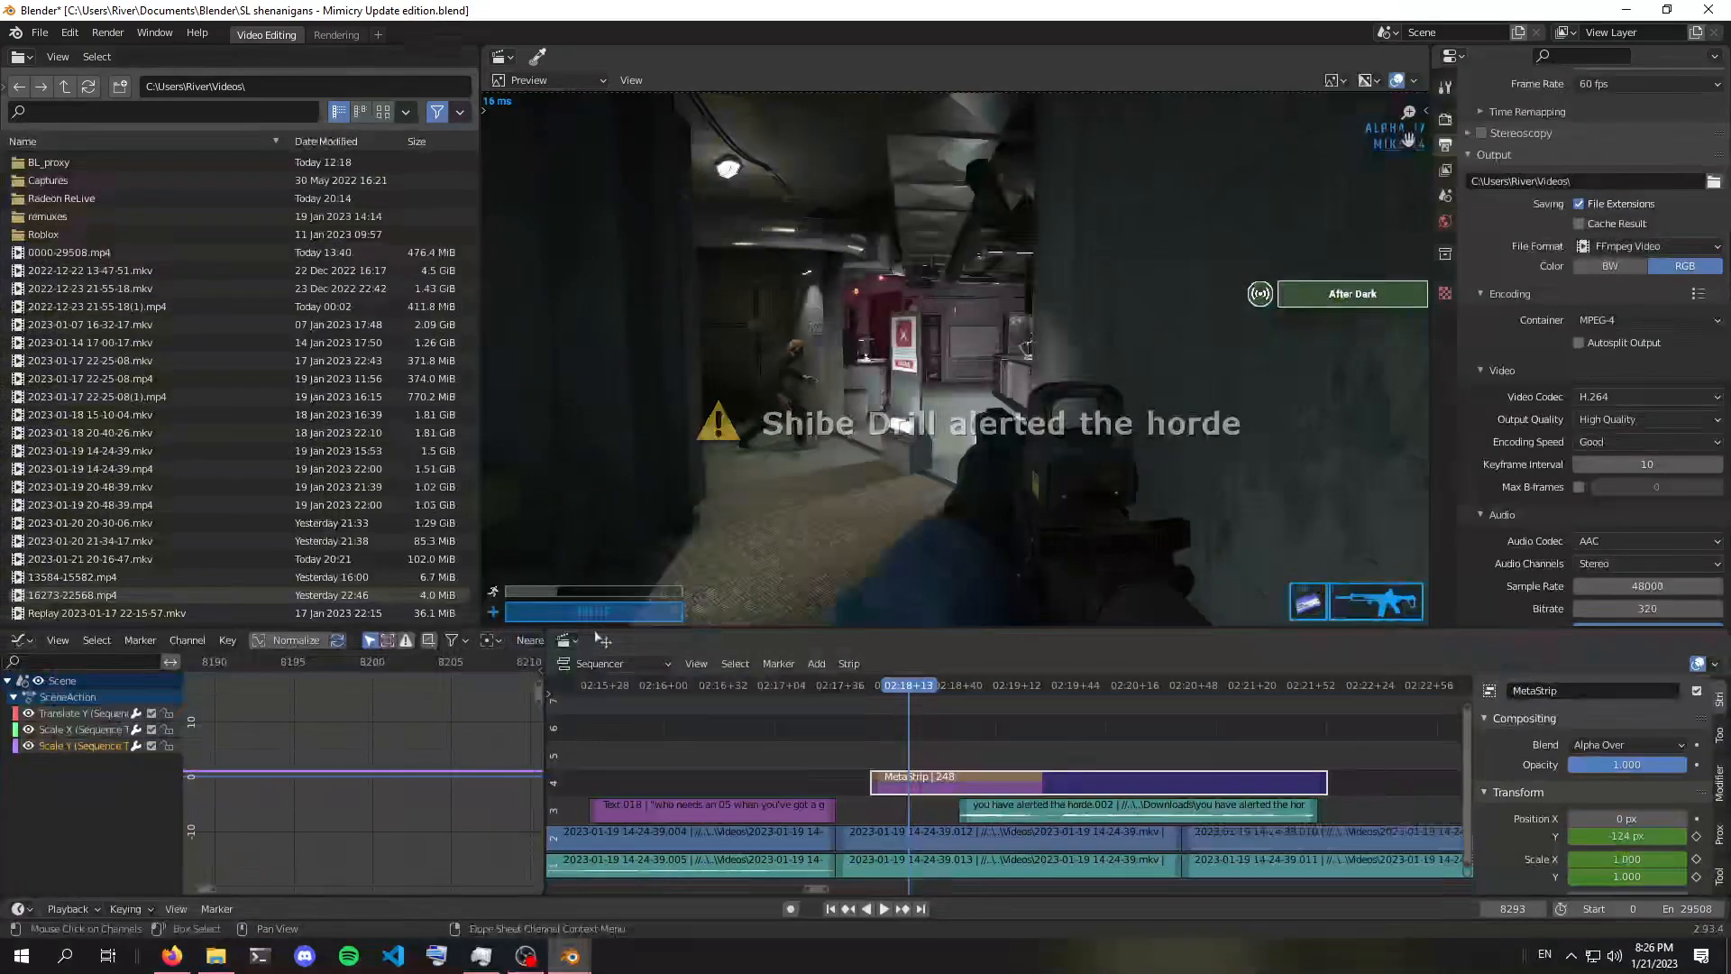
key(ctrl+z)
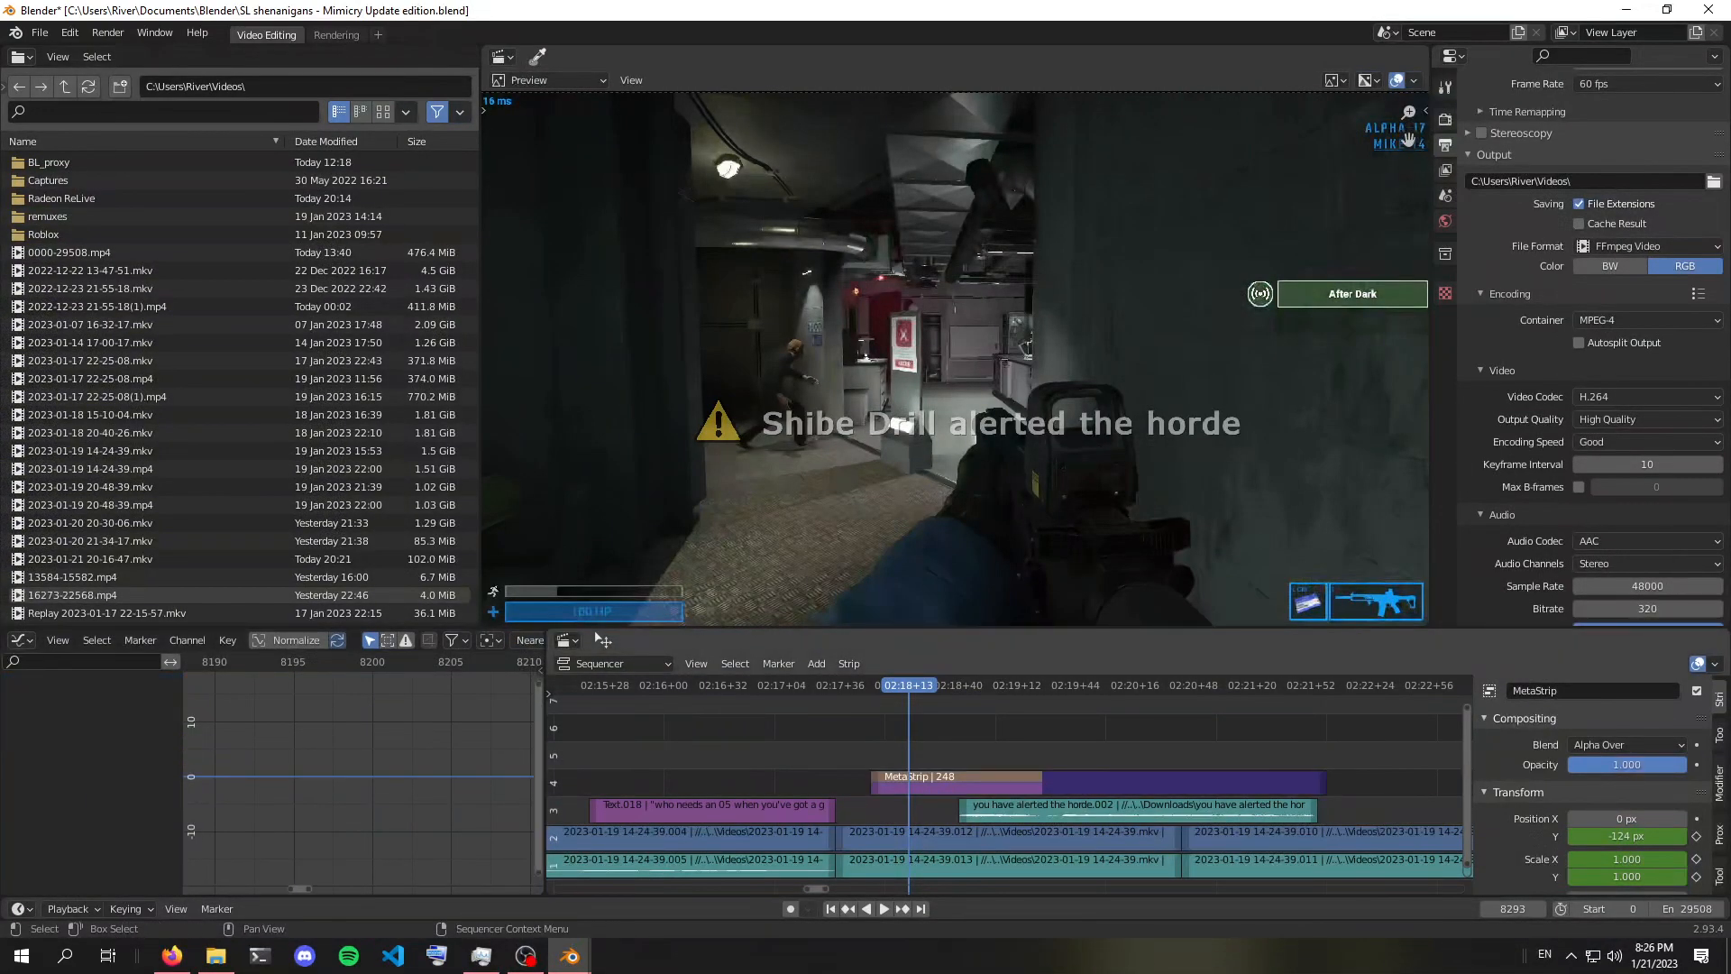
Play the alert overlay from 02:18+13 through to 02:22+13, past the end of the MetaStrip
middle_drag(1072, 766, 1010, 788)
scroll(1009, 786, down, 4)
scroll(1010, 786, up, 4)
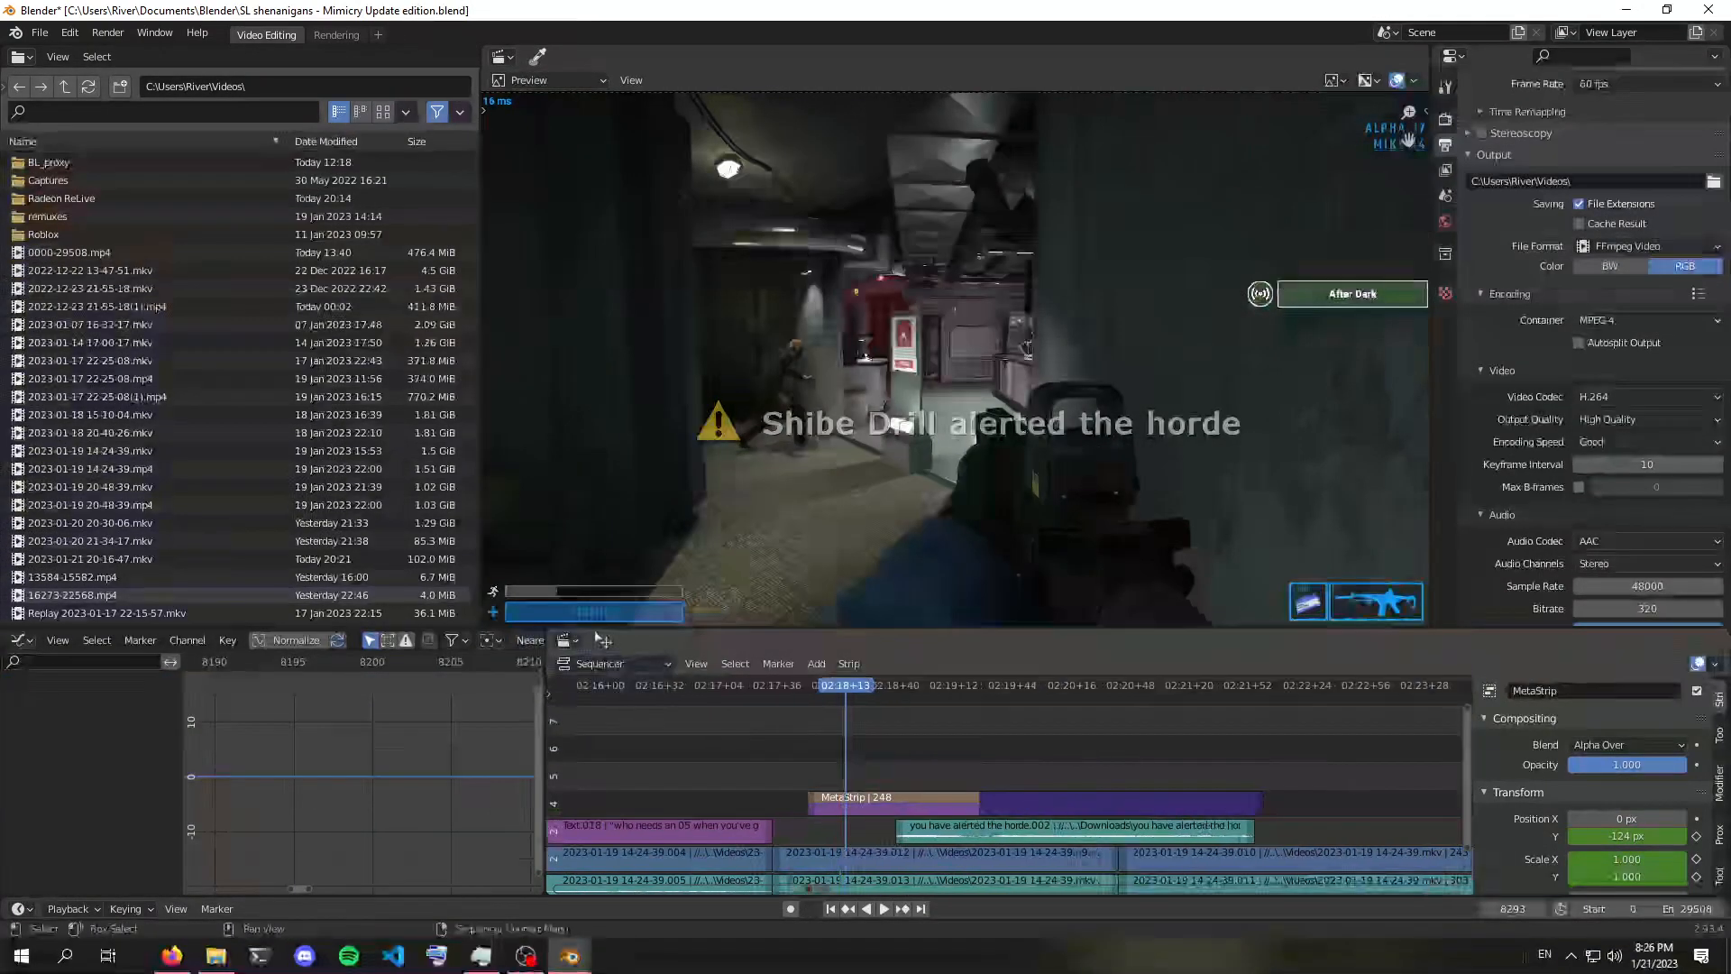
scroll(1009, 786, down, 7)
key(space)
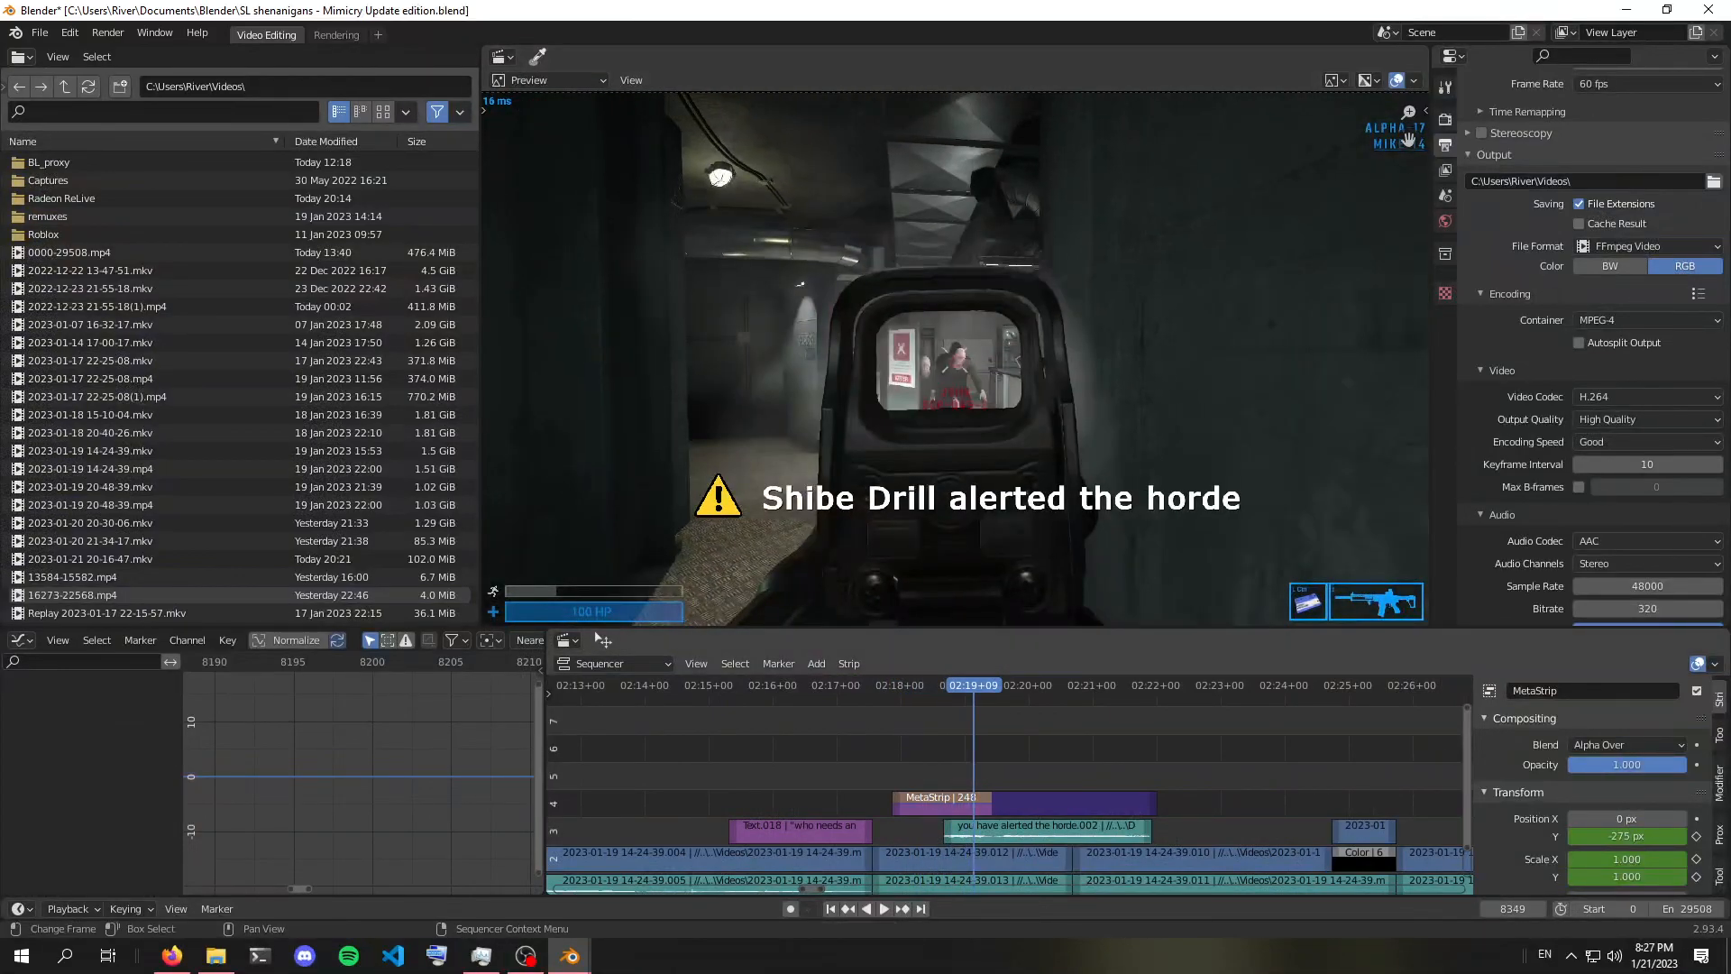
key(space)
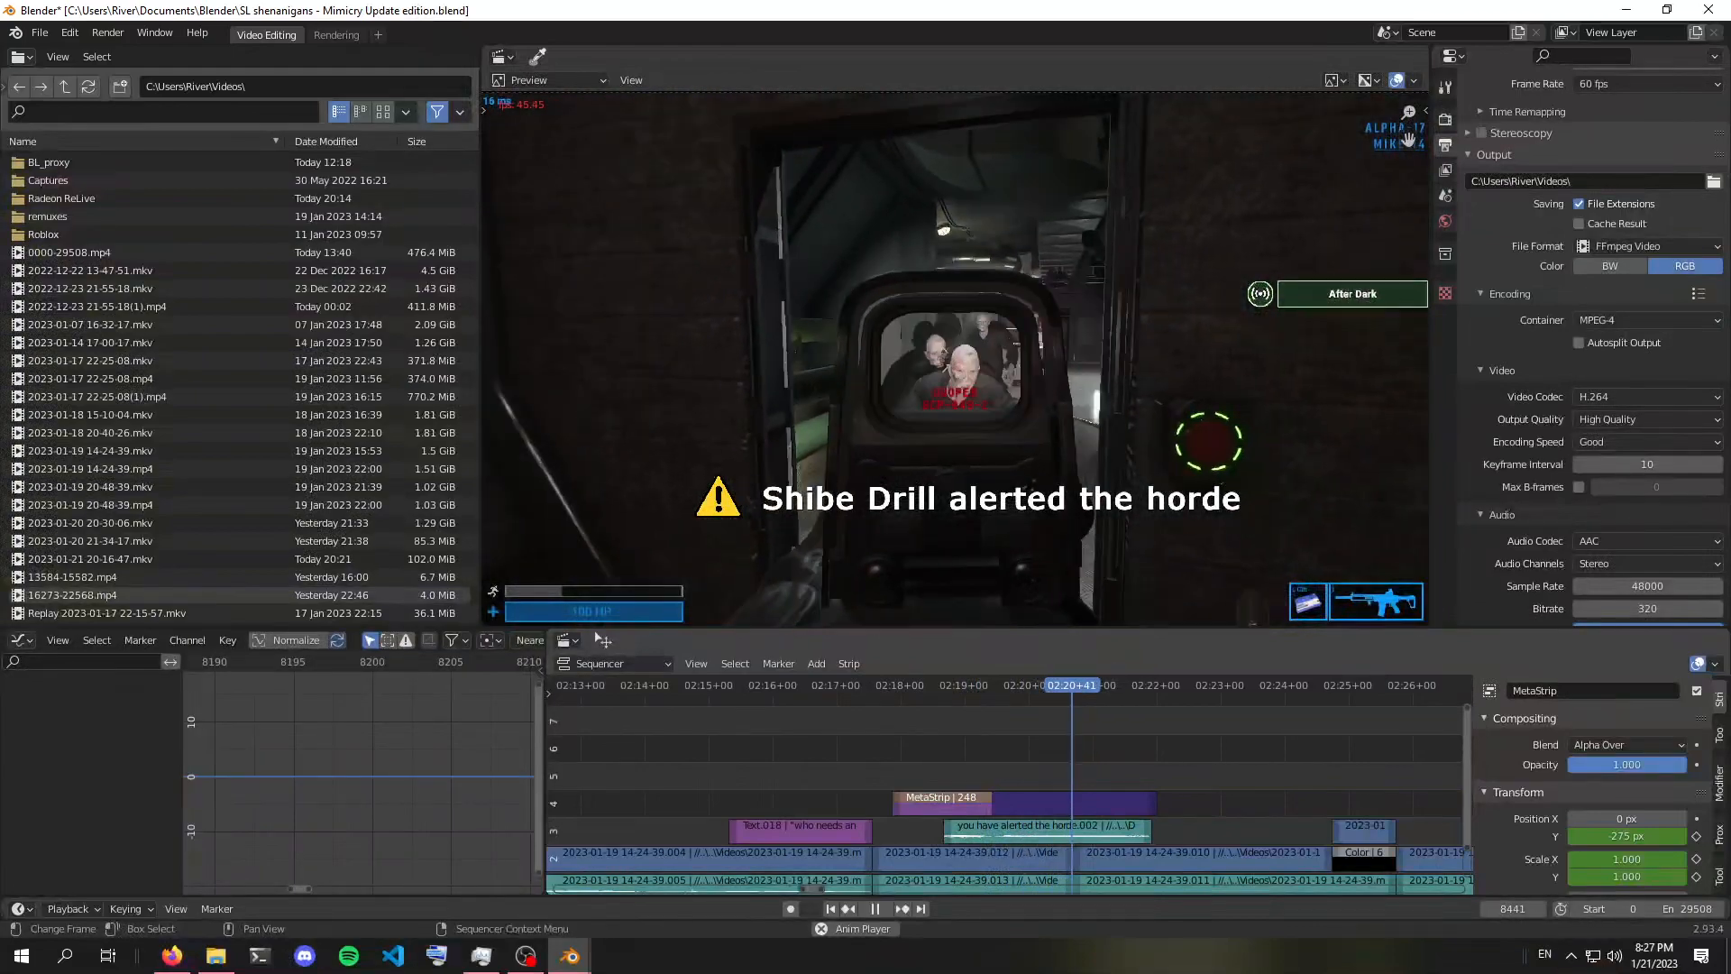
key(space)
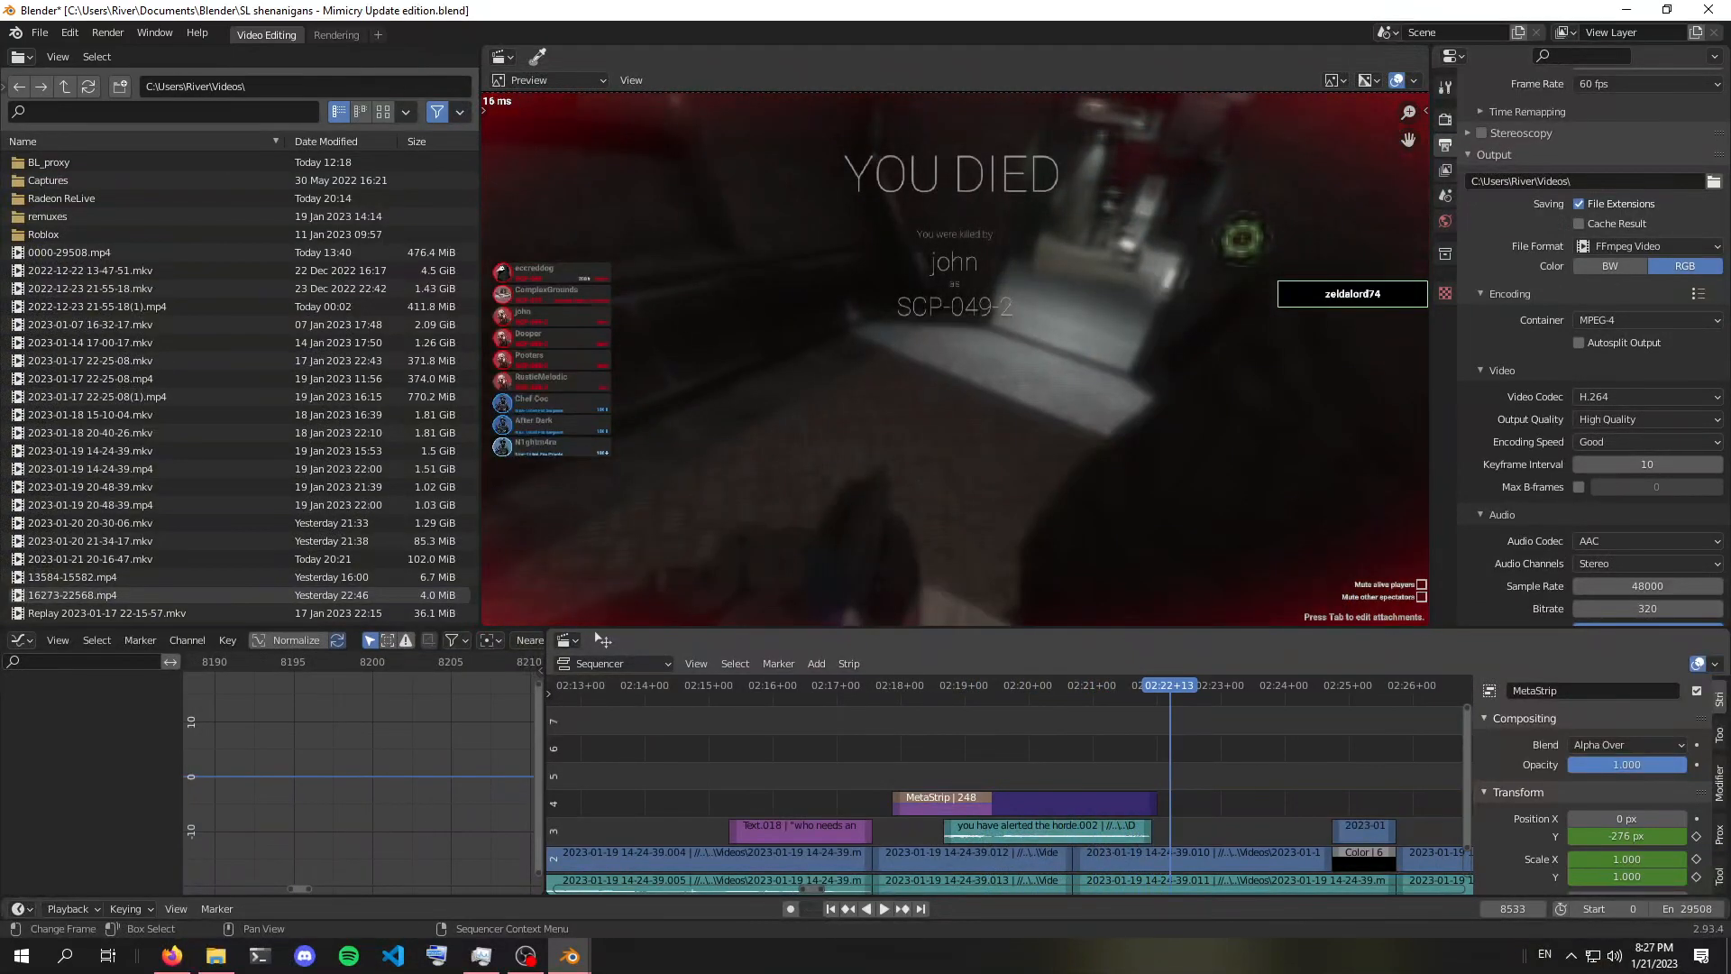
Select the "you have alerted the horde.002" sound strip and examine how the neighbouring strips are arranged around it
scroll(1149, 794, up, 2)
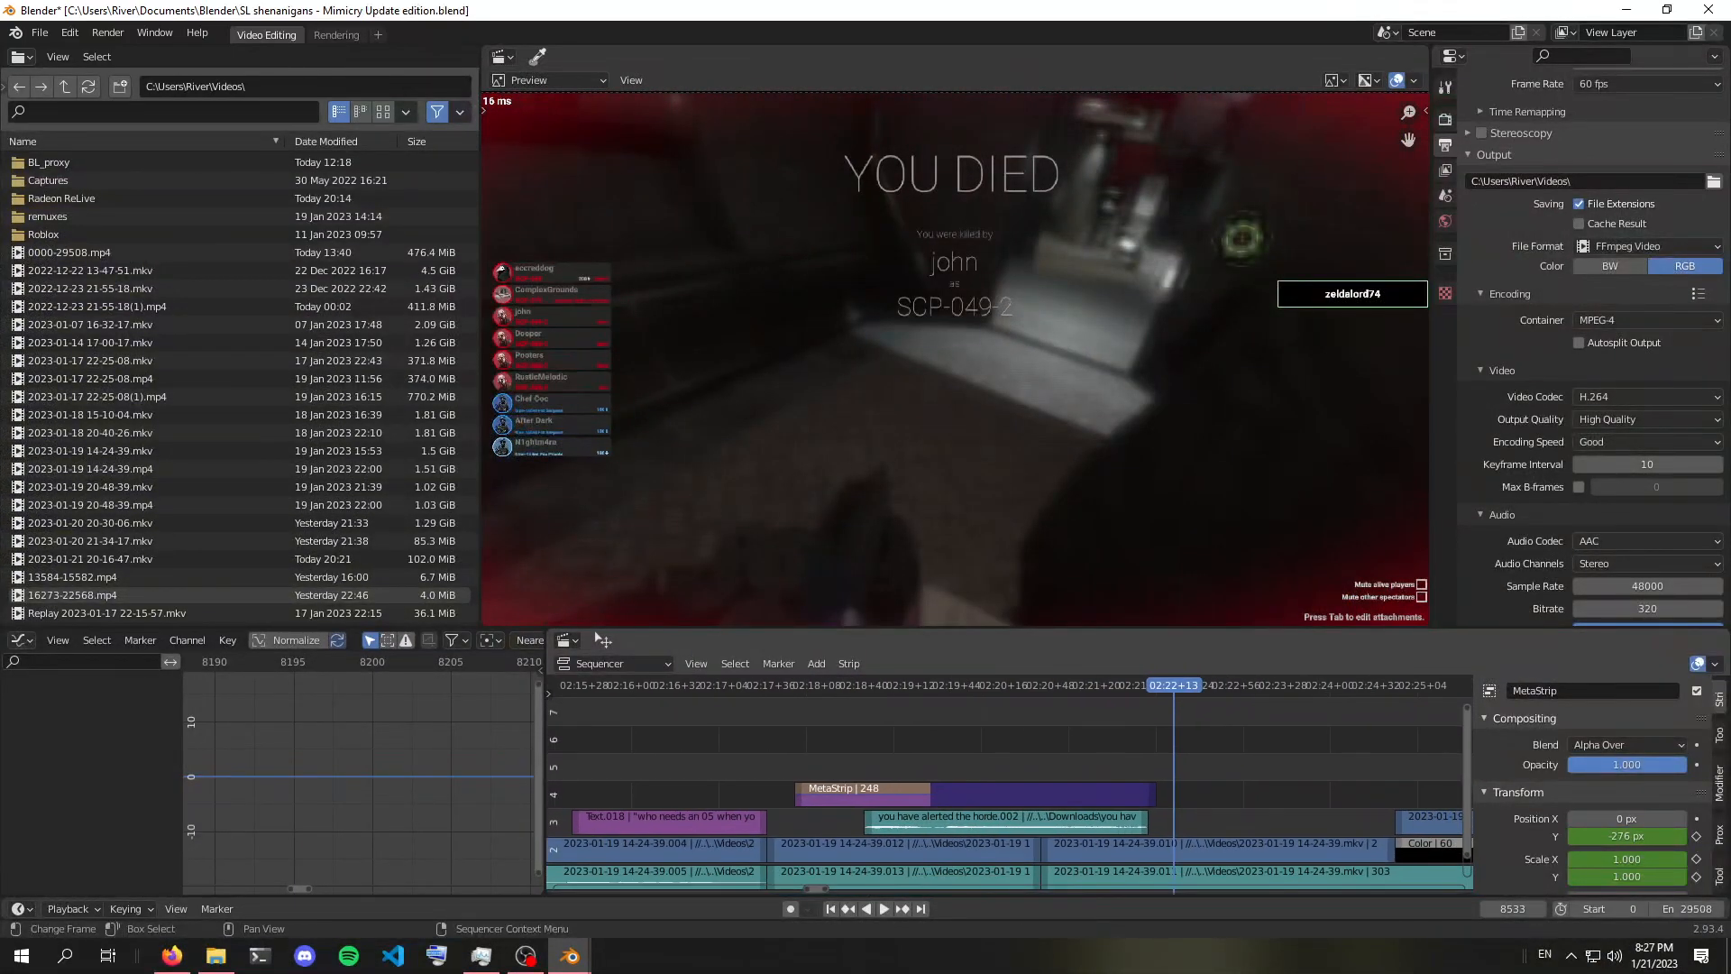
click(1001, 816)
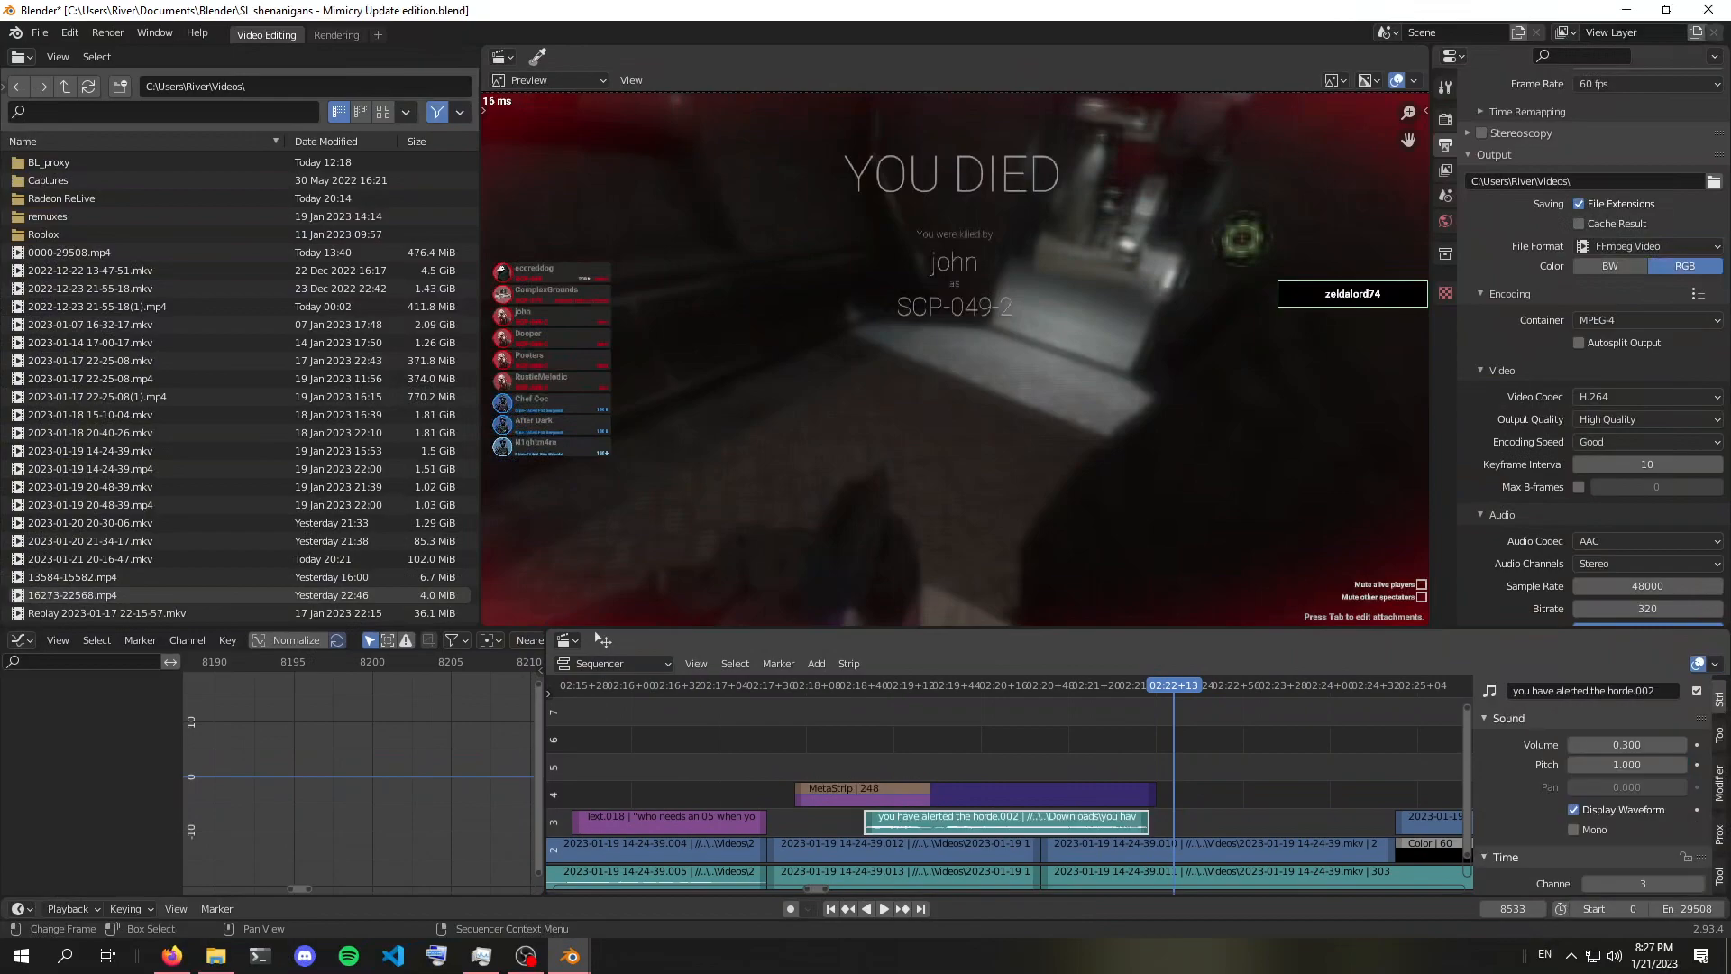
scroll(1001, 816, down, 2)
scroll(1005, 815, down, 2)
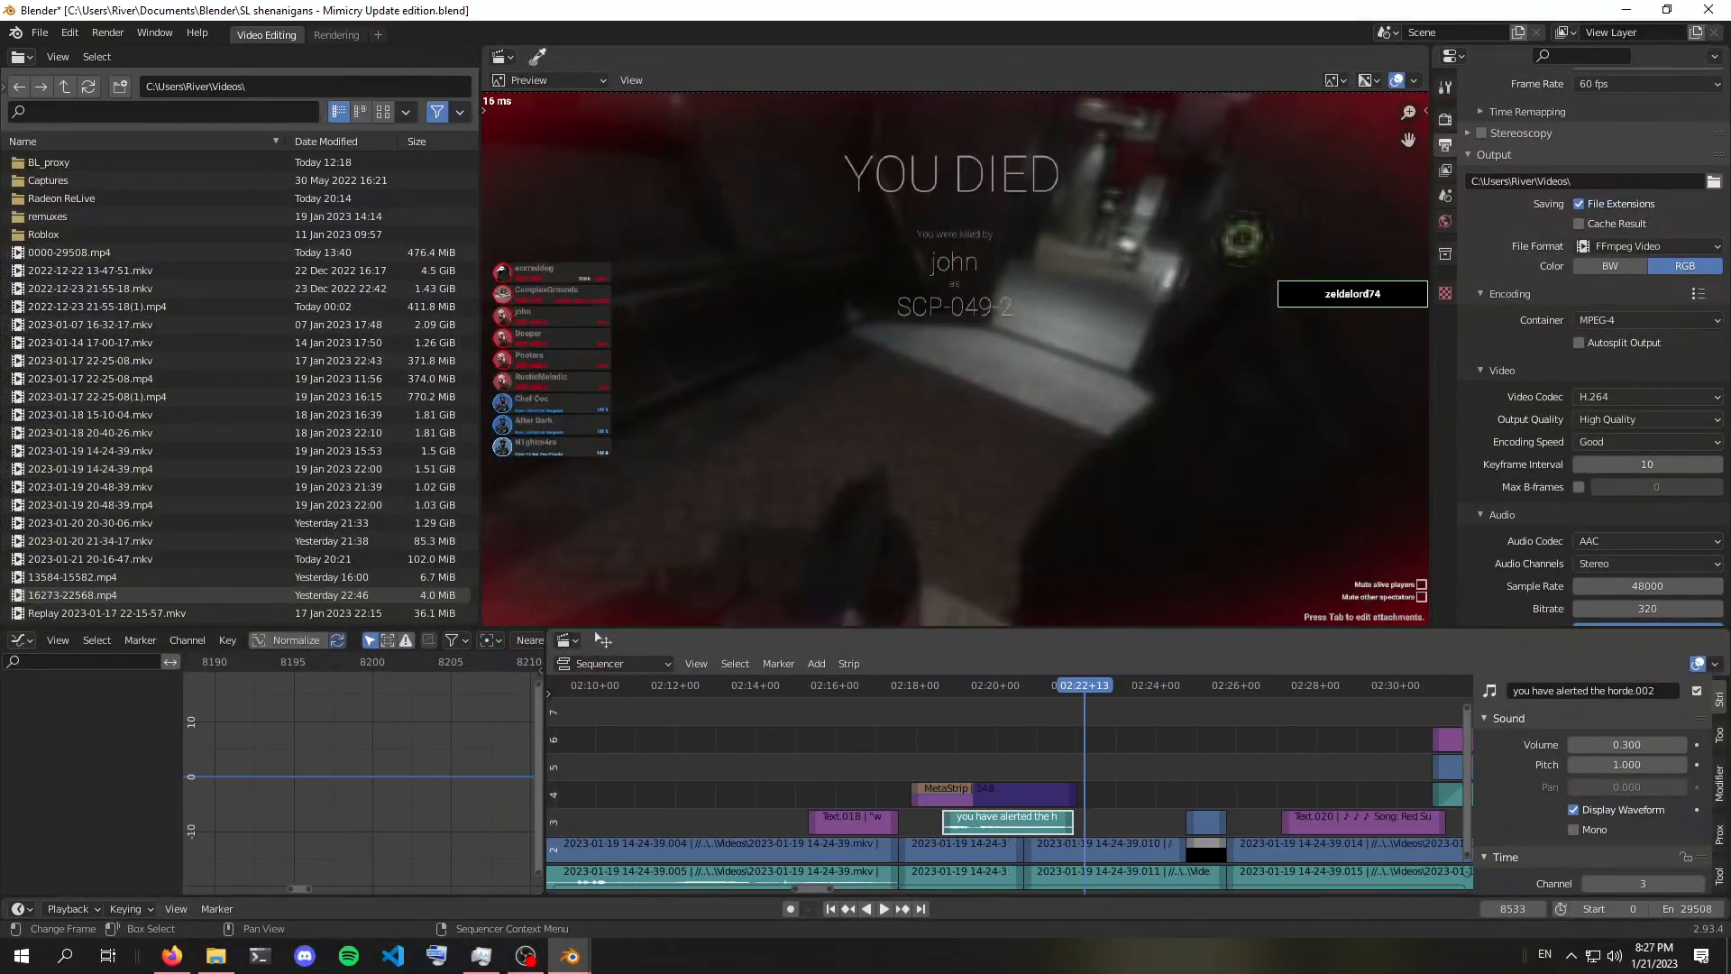
middle_drag(1269, 811, 1010, 813)
scroll(1010, 812, down, 6)
scroll(1010, 812, up, 6)
middle_drag(776, 814, 1203, 805)
scroll(1005, 814, up, 12)
scroll(1011, 812, down, 10)
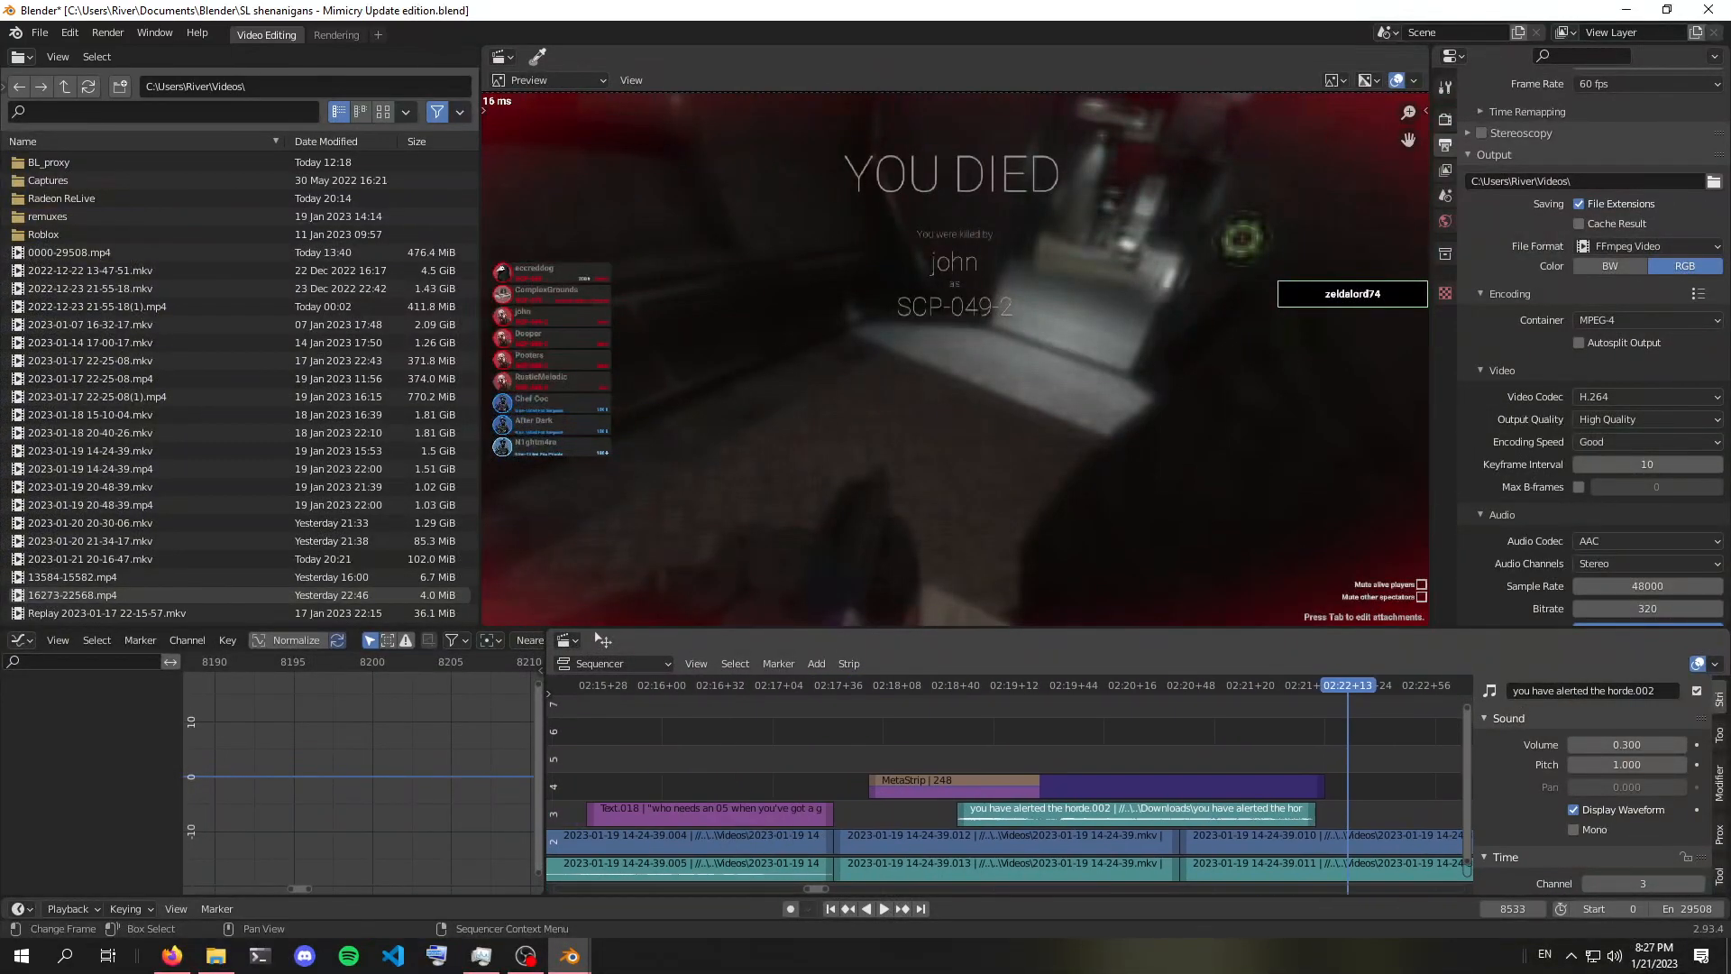
middle_drag(1011, 811, 767, 816)
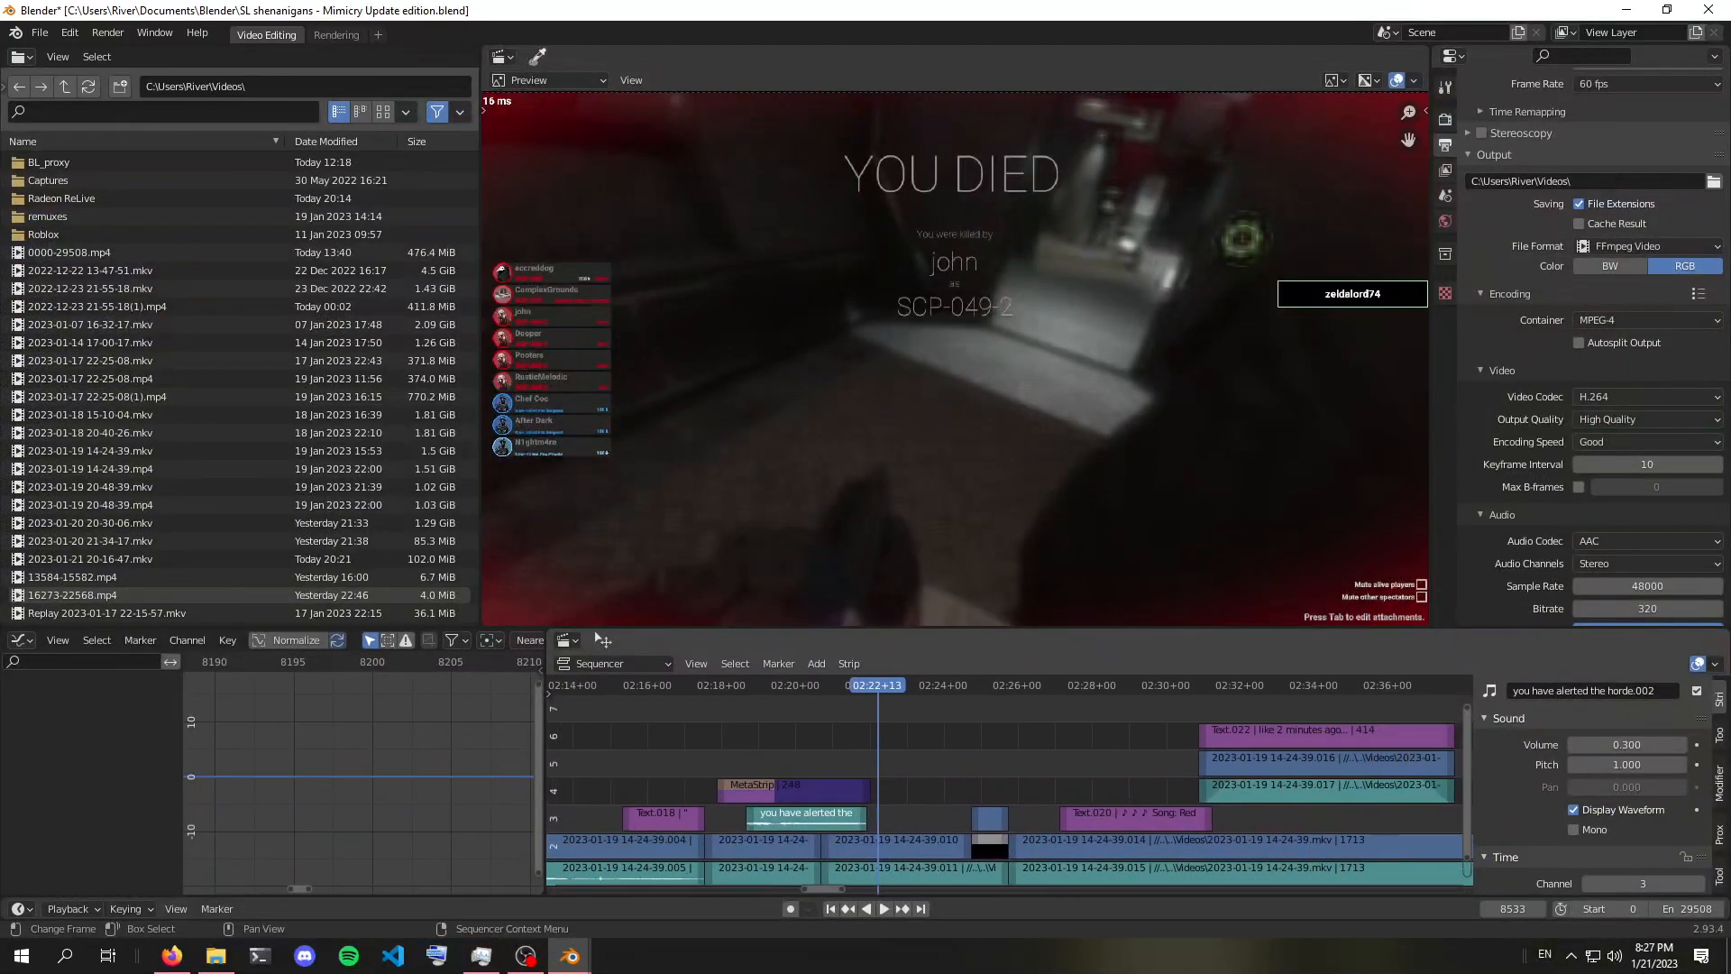
Play from 02:22+13 to 02:25+40 to check the zoom on the player list after the death screen
scroll(1008, 811, down, 3)
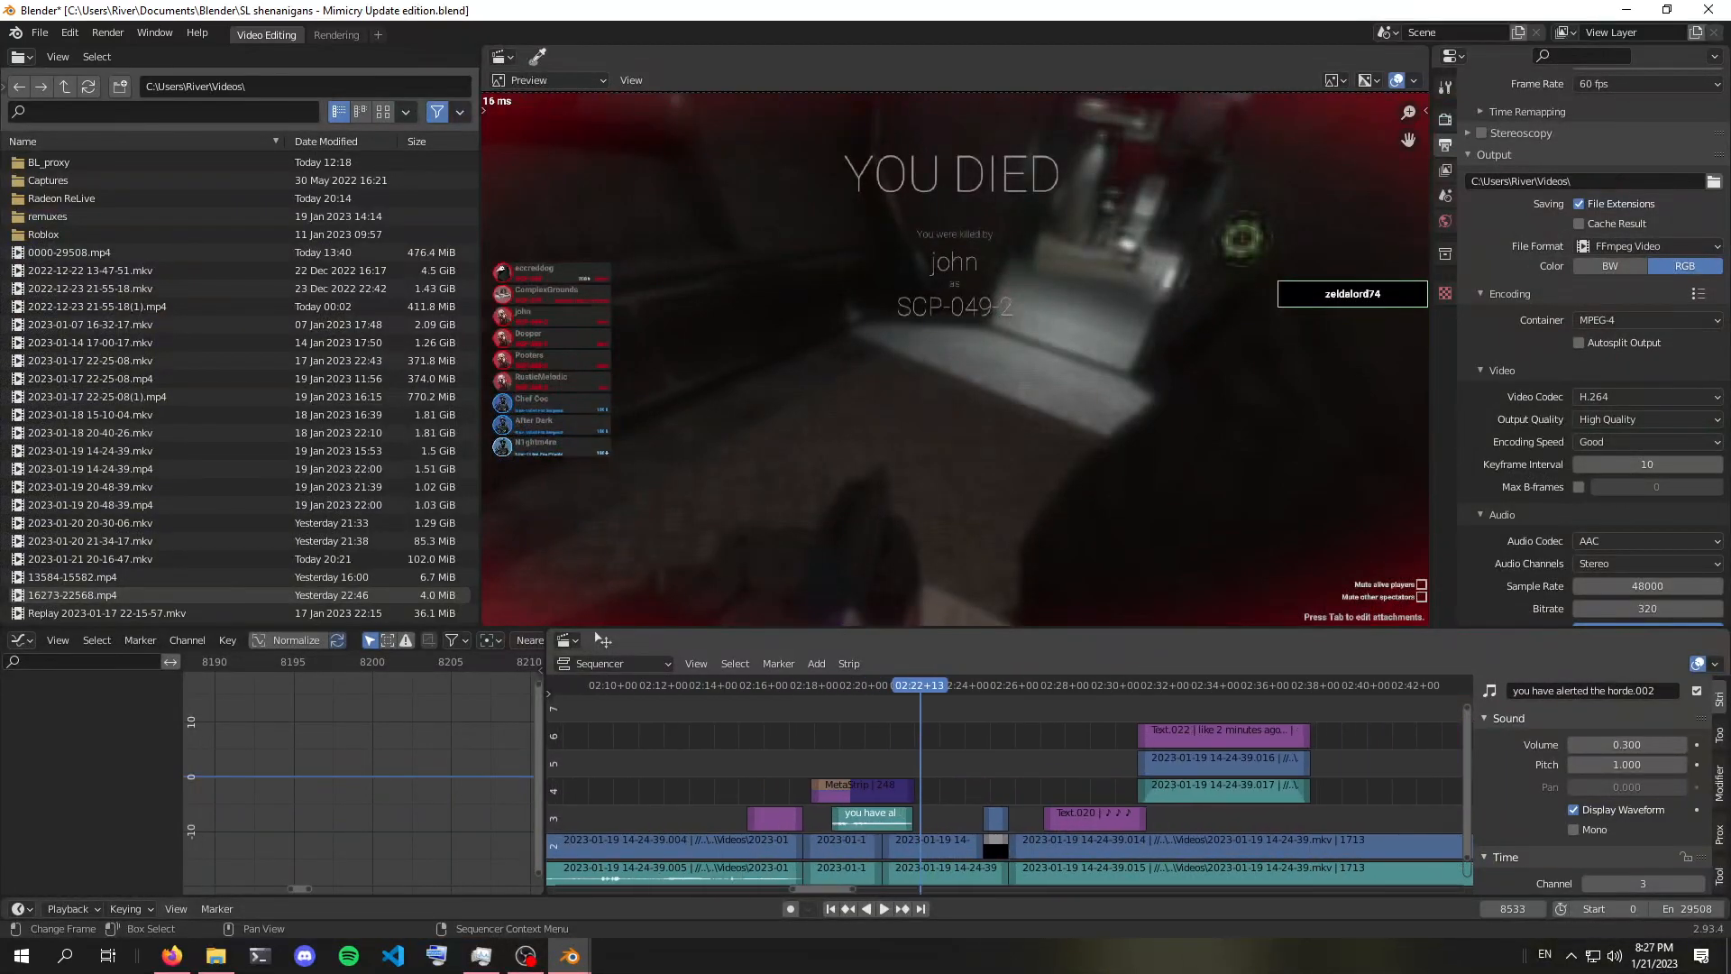
key(space)
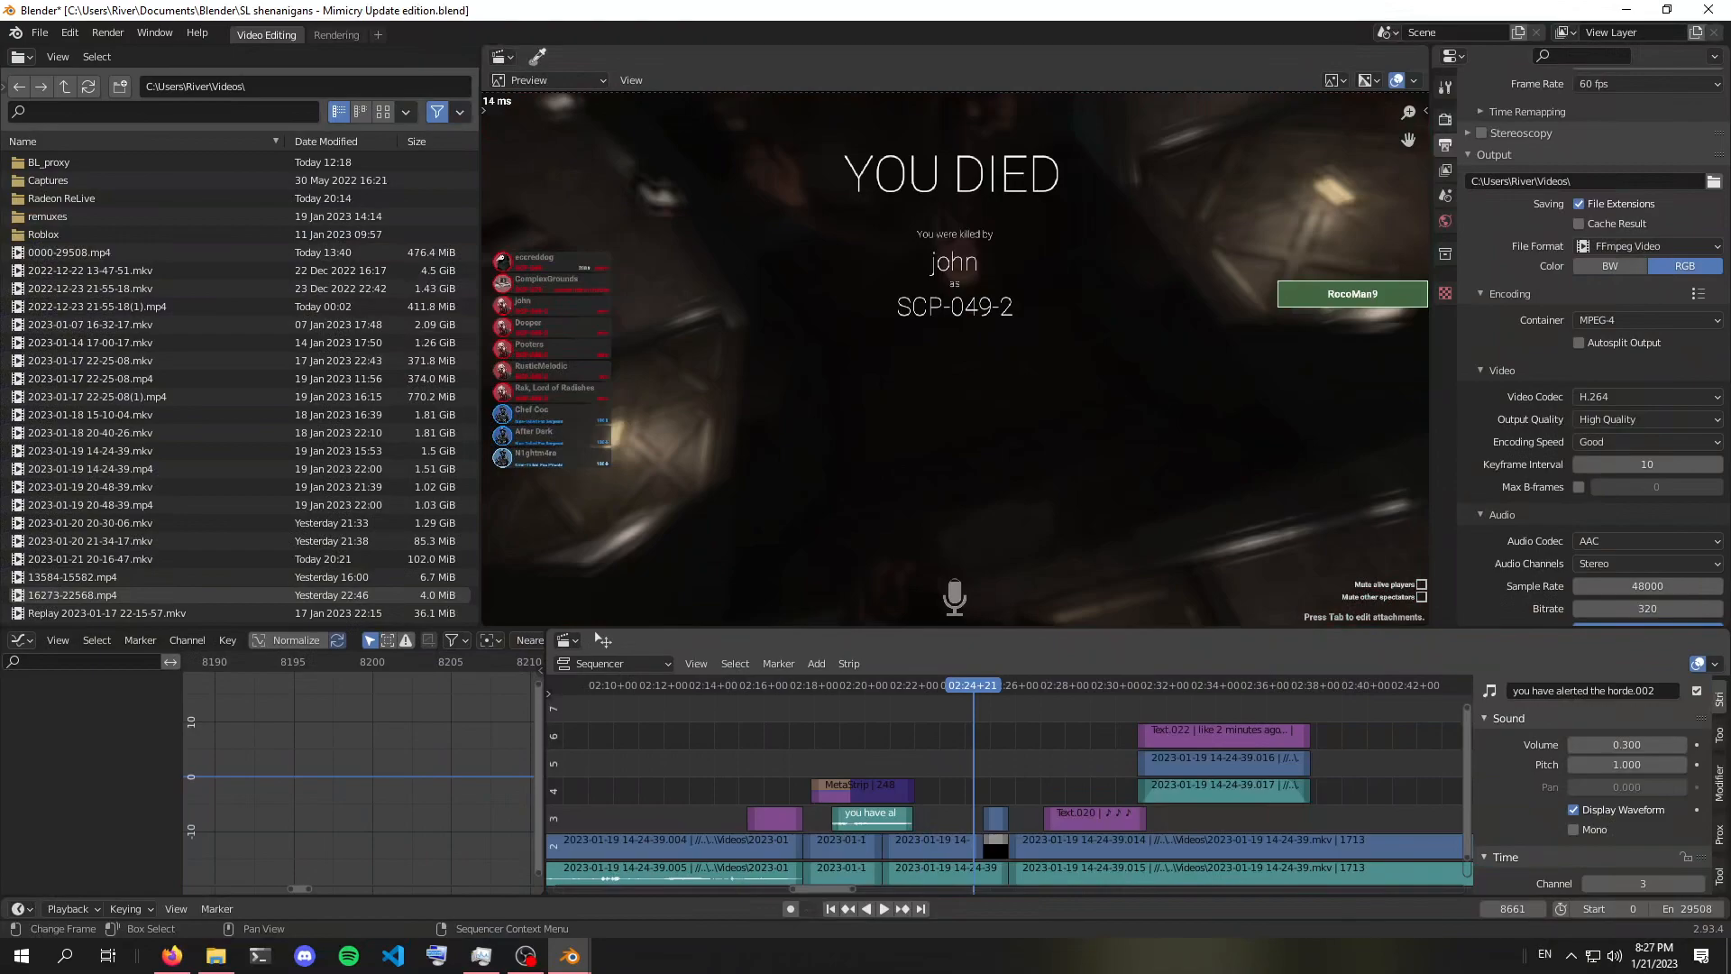
key(space)
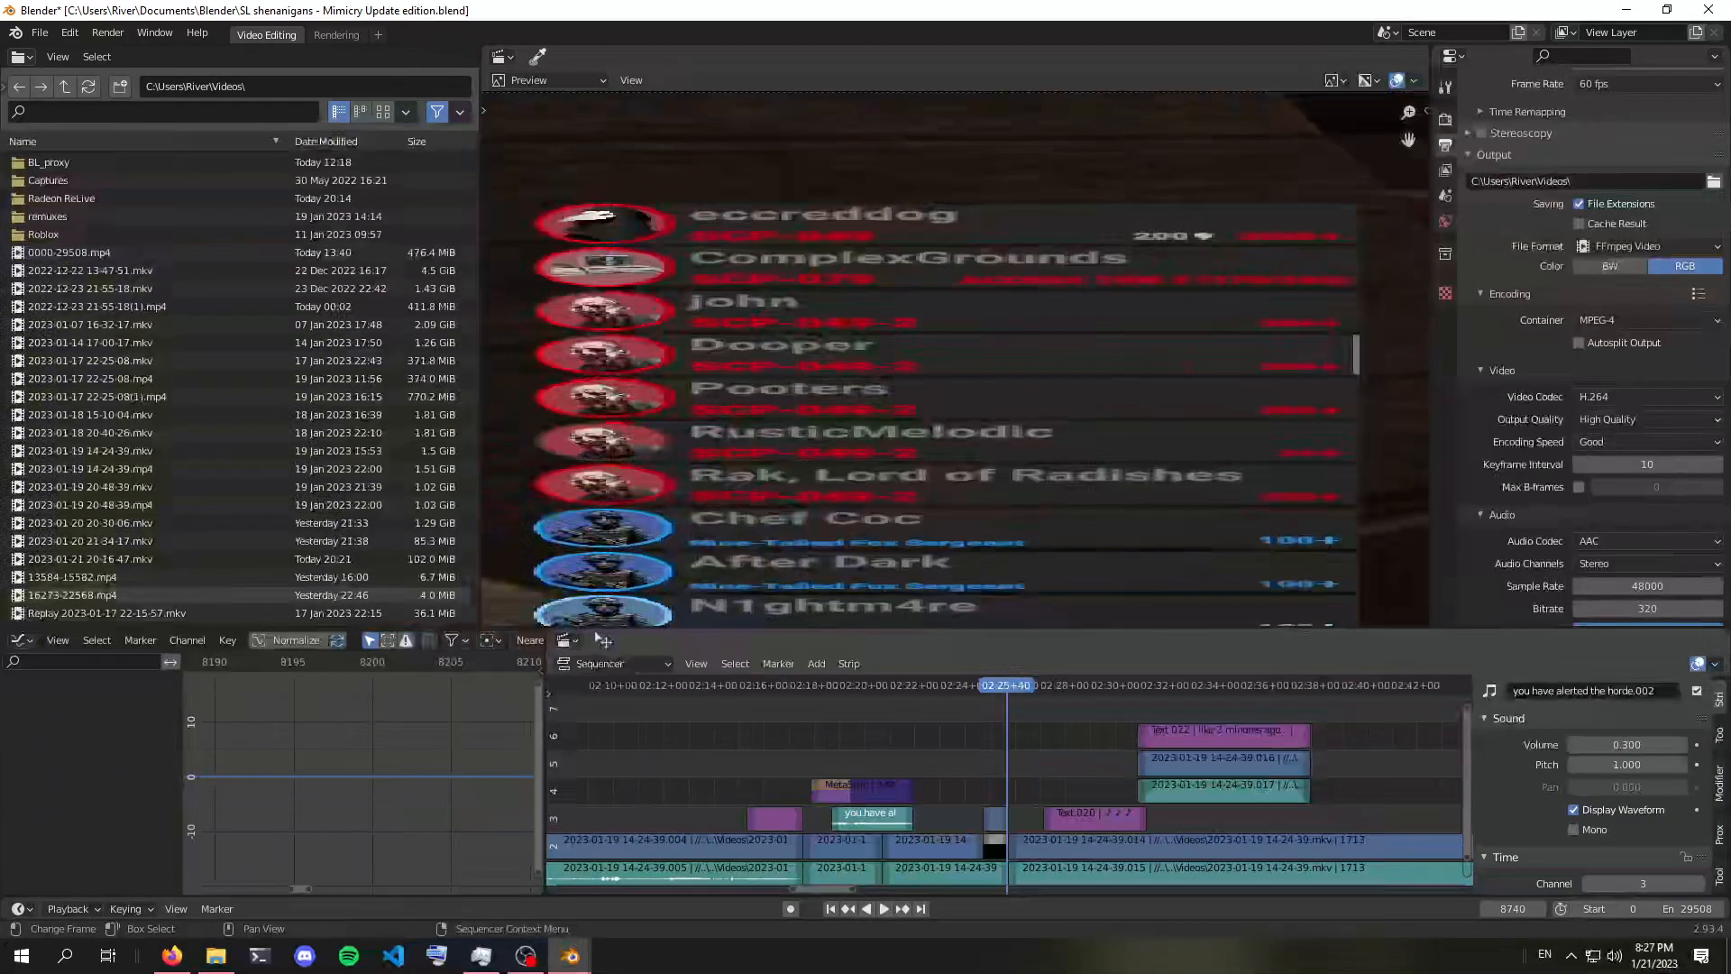
Look through the timeline's strips from 02:25 up to about 04:36
scroll(1007, 785, down, 8)
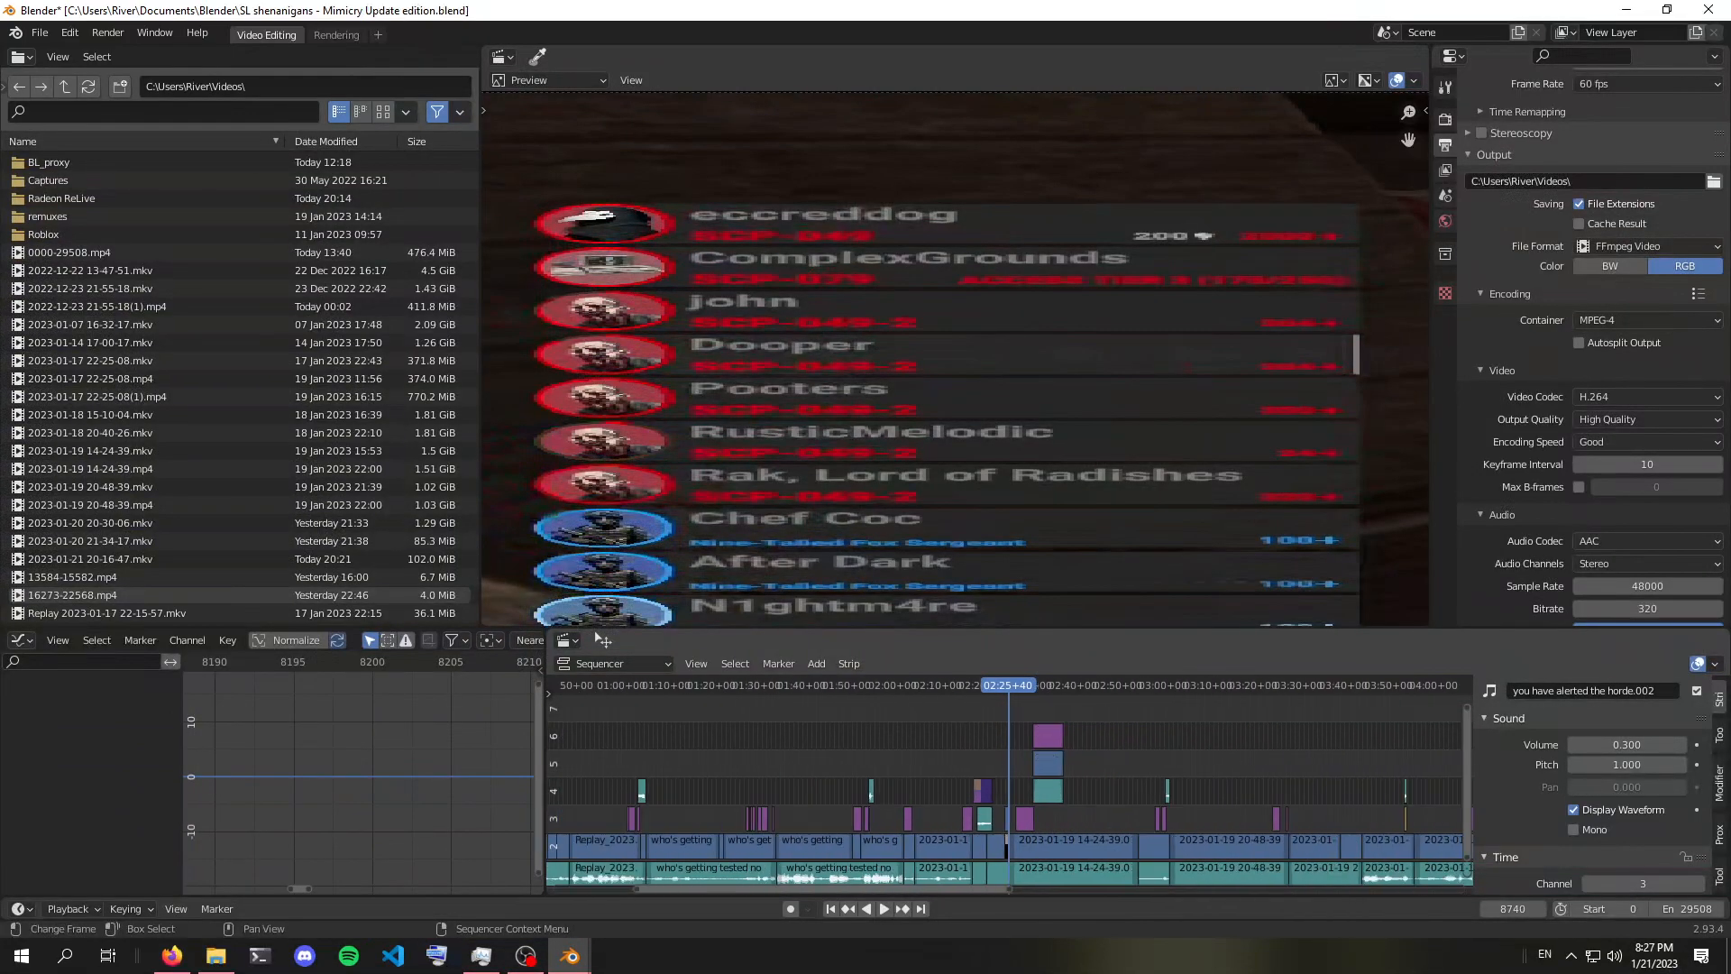
middle_drag(1127, 784, 884, 784)
scroll(1007, 784, down, 9)
scroll(1007, 784, up, 10)
scroll(1007, 785, up, 4)
middle_drag(1235, 785, 794, 795)
scroll(1007, 784, up, 20)
scroll(1007, 784, down, 3)
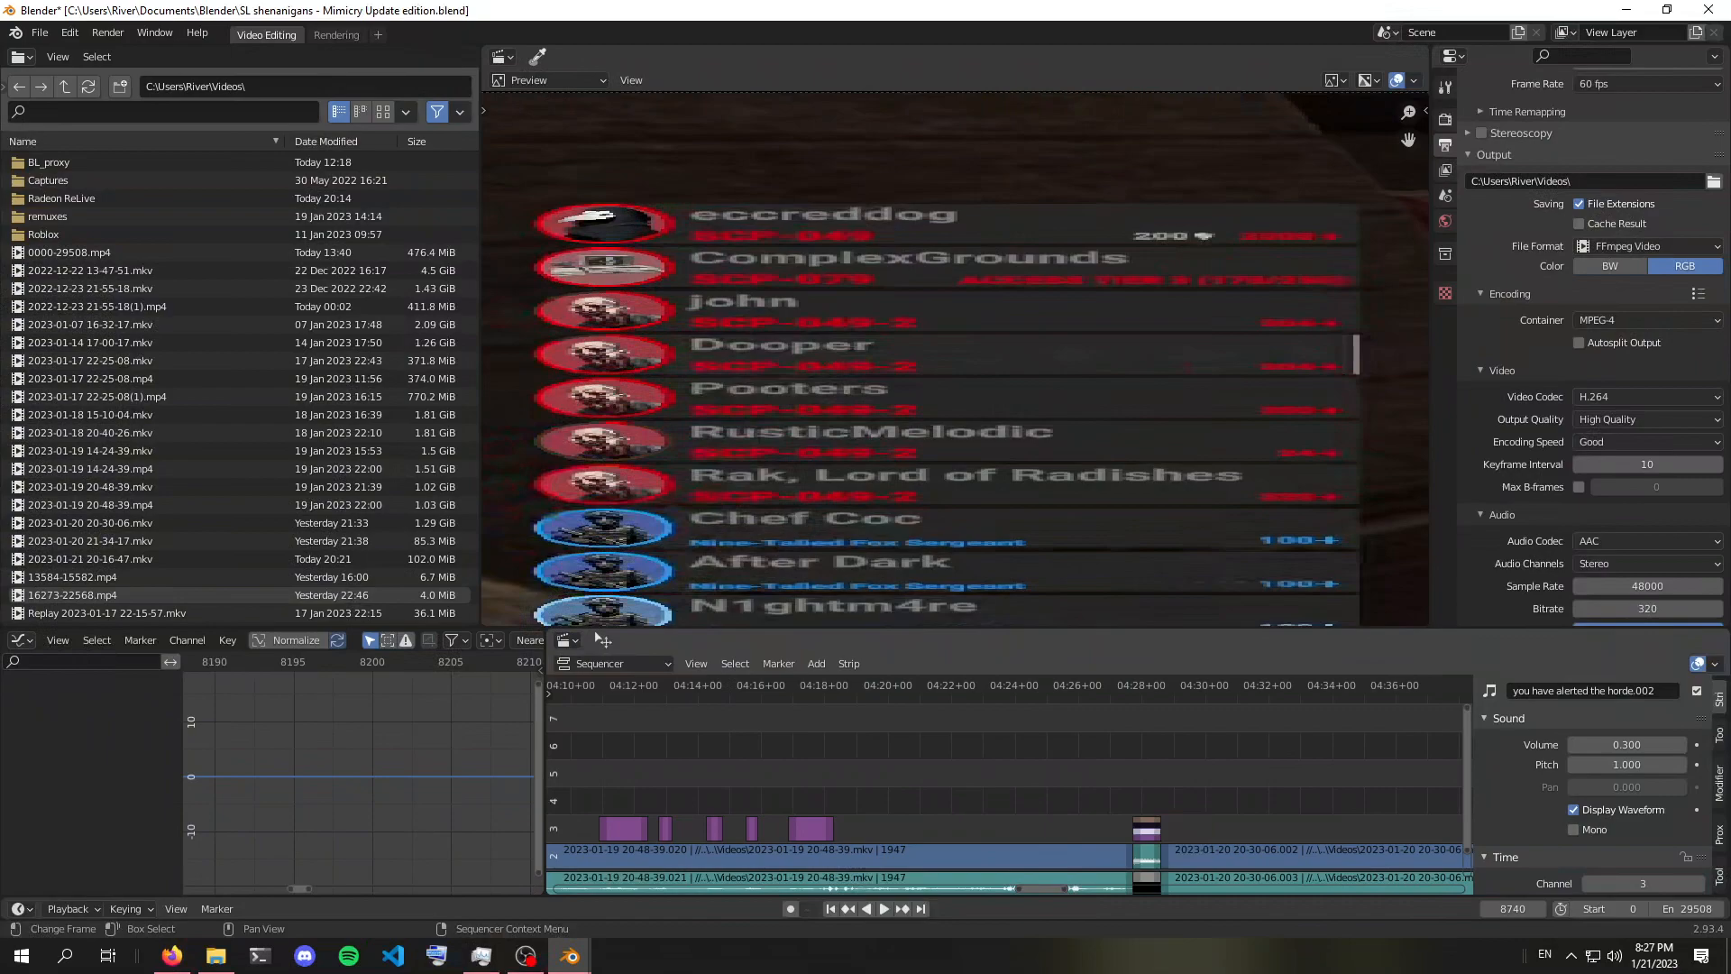
Place the playhead at 04:25+55 and play to 04:28+26 to check the framed freeze-frame with its caption
click(1074, 686)
scroll(1007, 784, down, 10)
scroll(1007, 784, up, 6)
middle_drag(1073, 785, 978, 784)
scroll(1046, 784, up, 10)
scroll(1007, 784, up, 2)
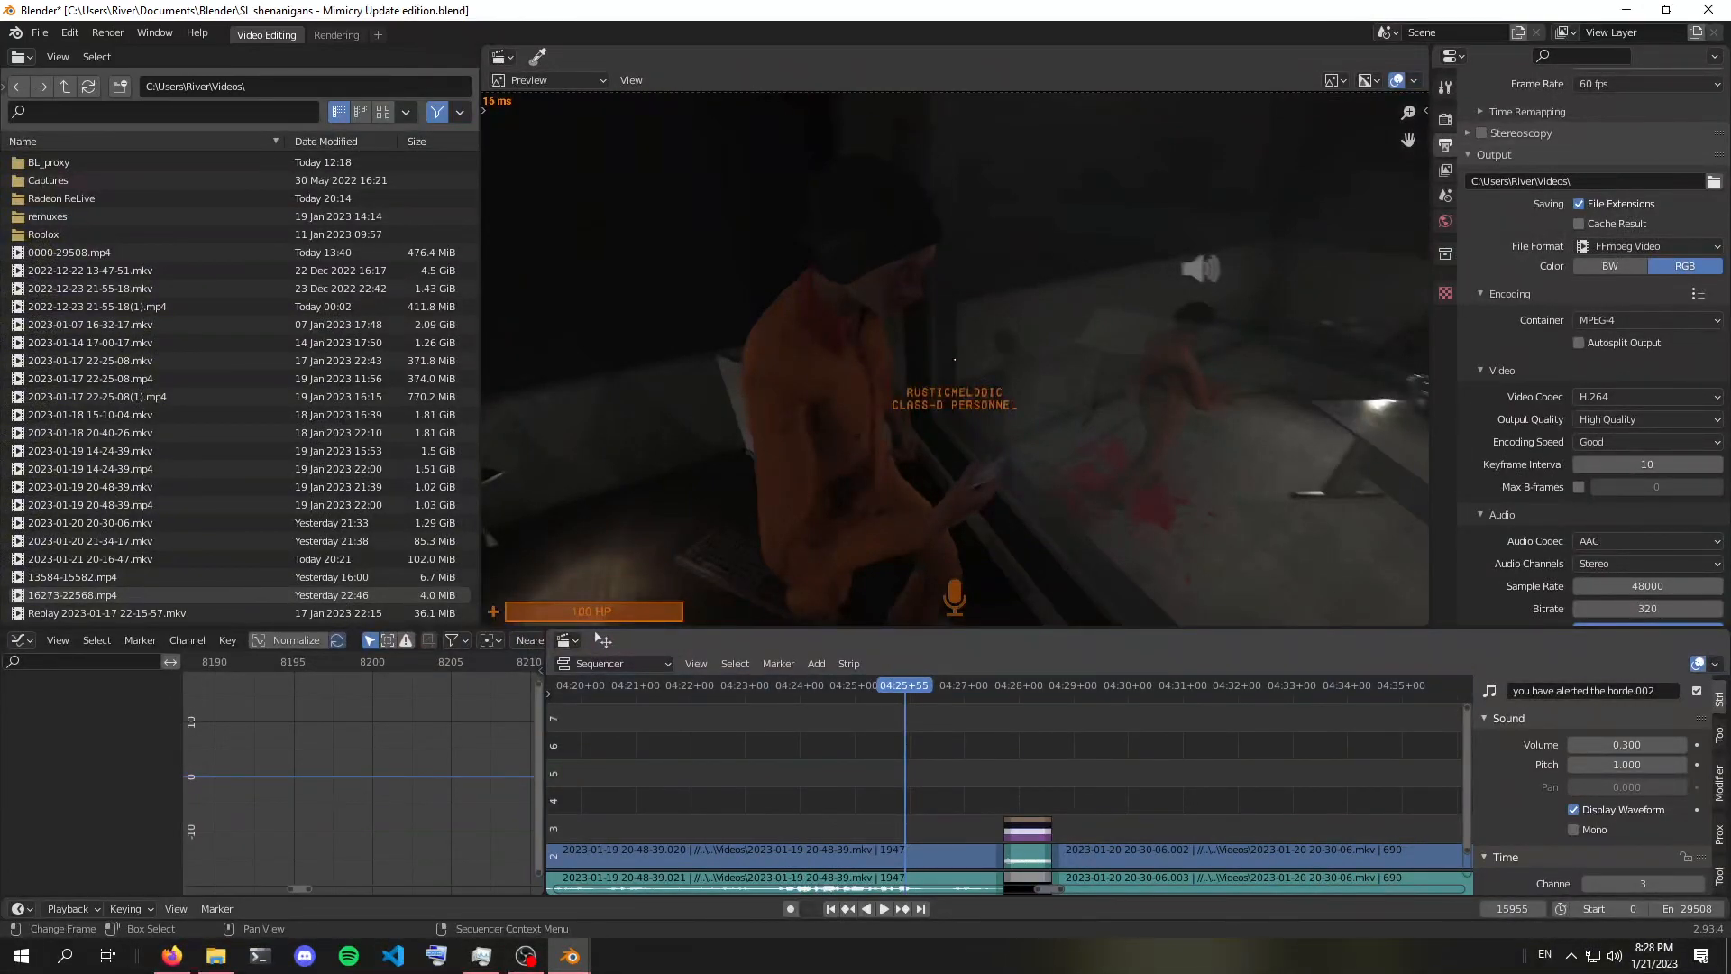
key(space)
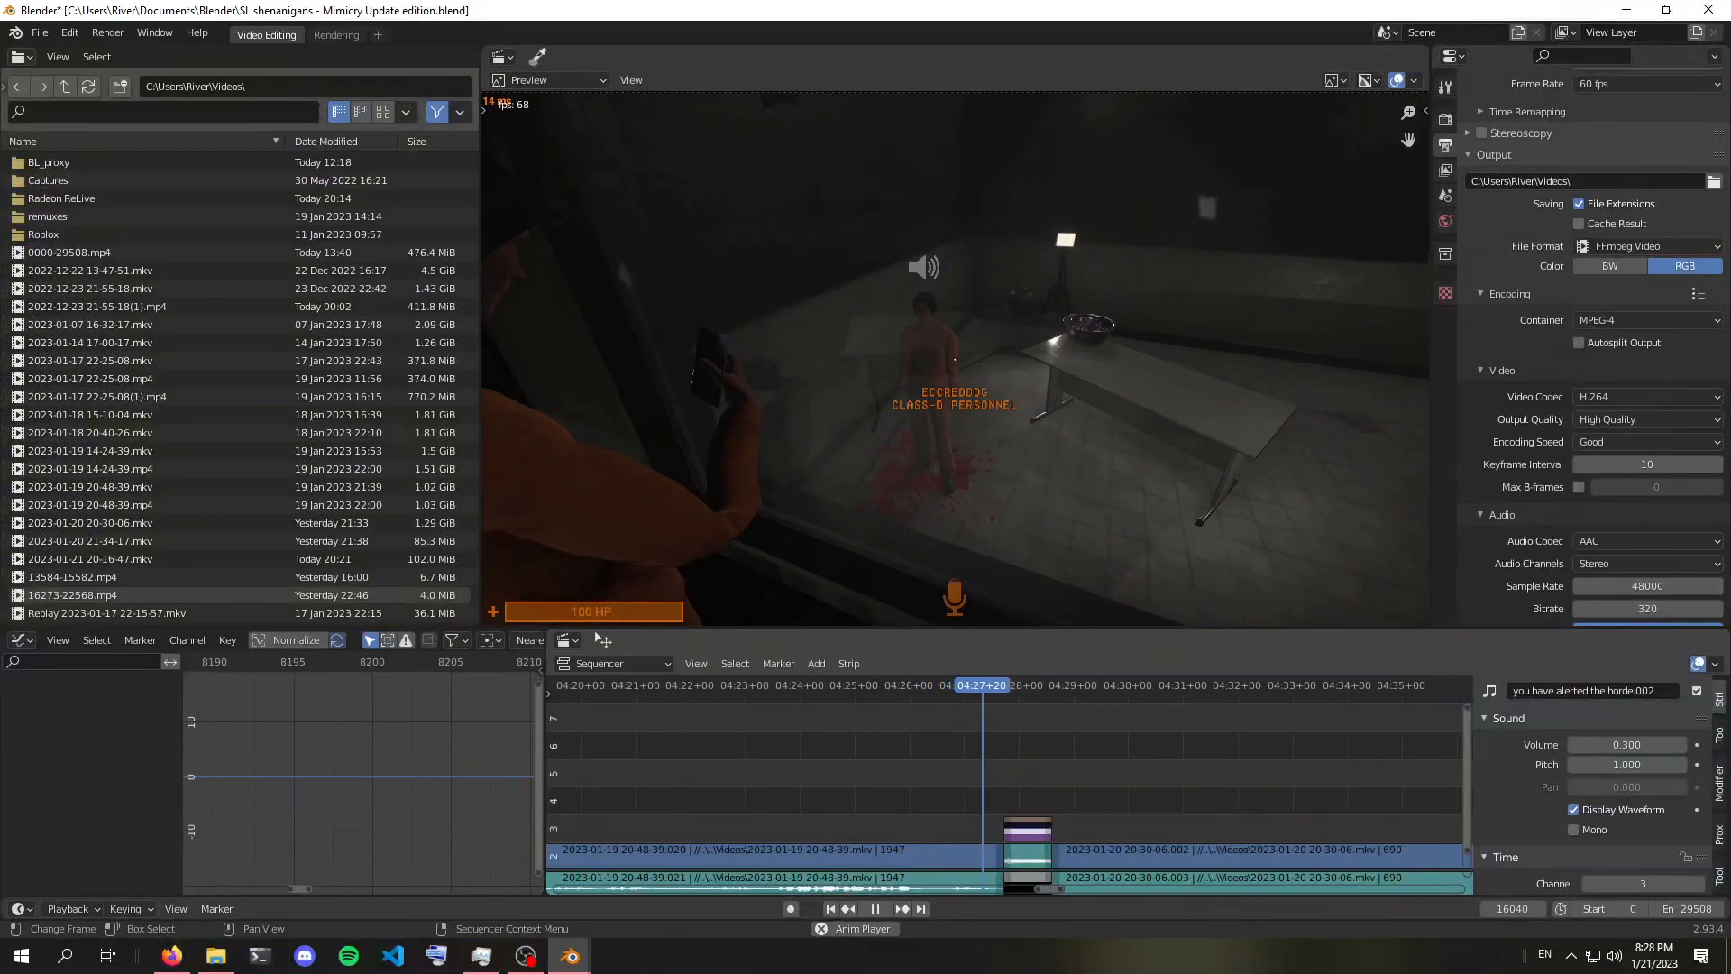
key(space)
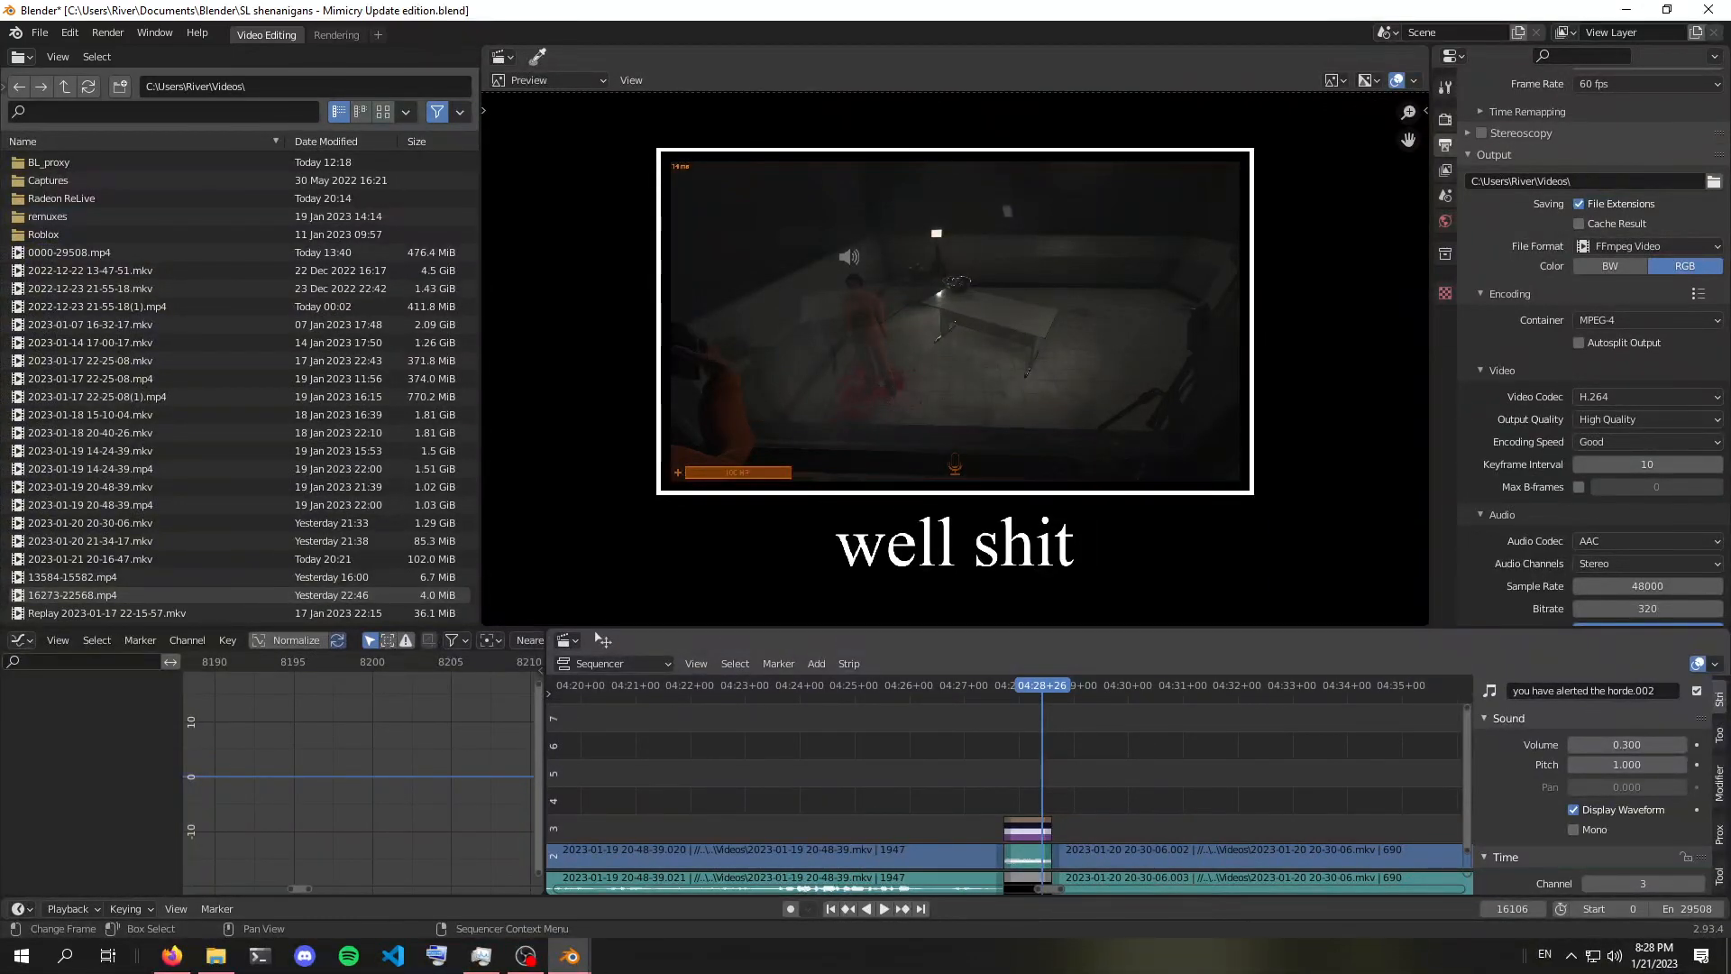
Select the Color.001 strip under the freeze-frame, inspect its effect colour, and deselect it
scroll(1013, 775, up, 10)
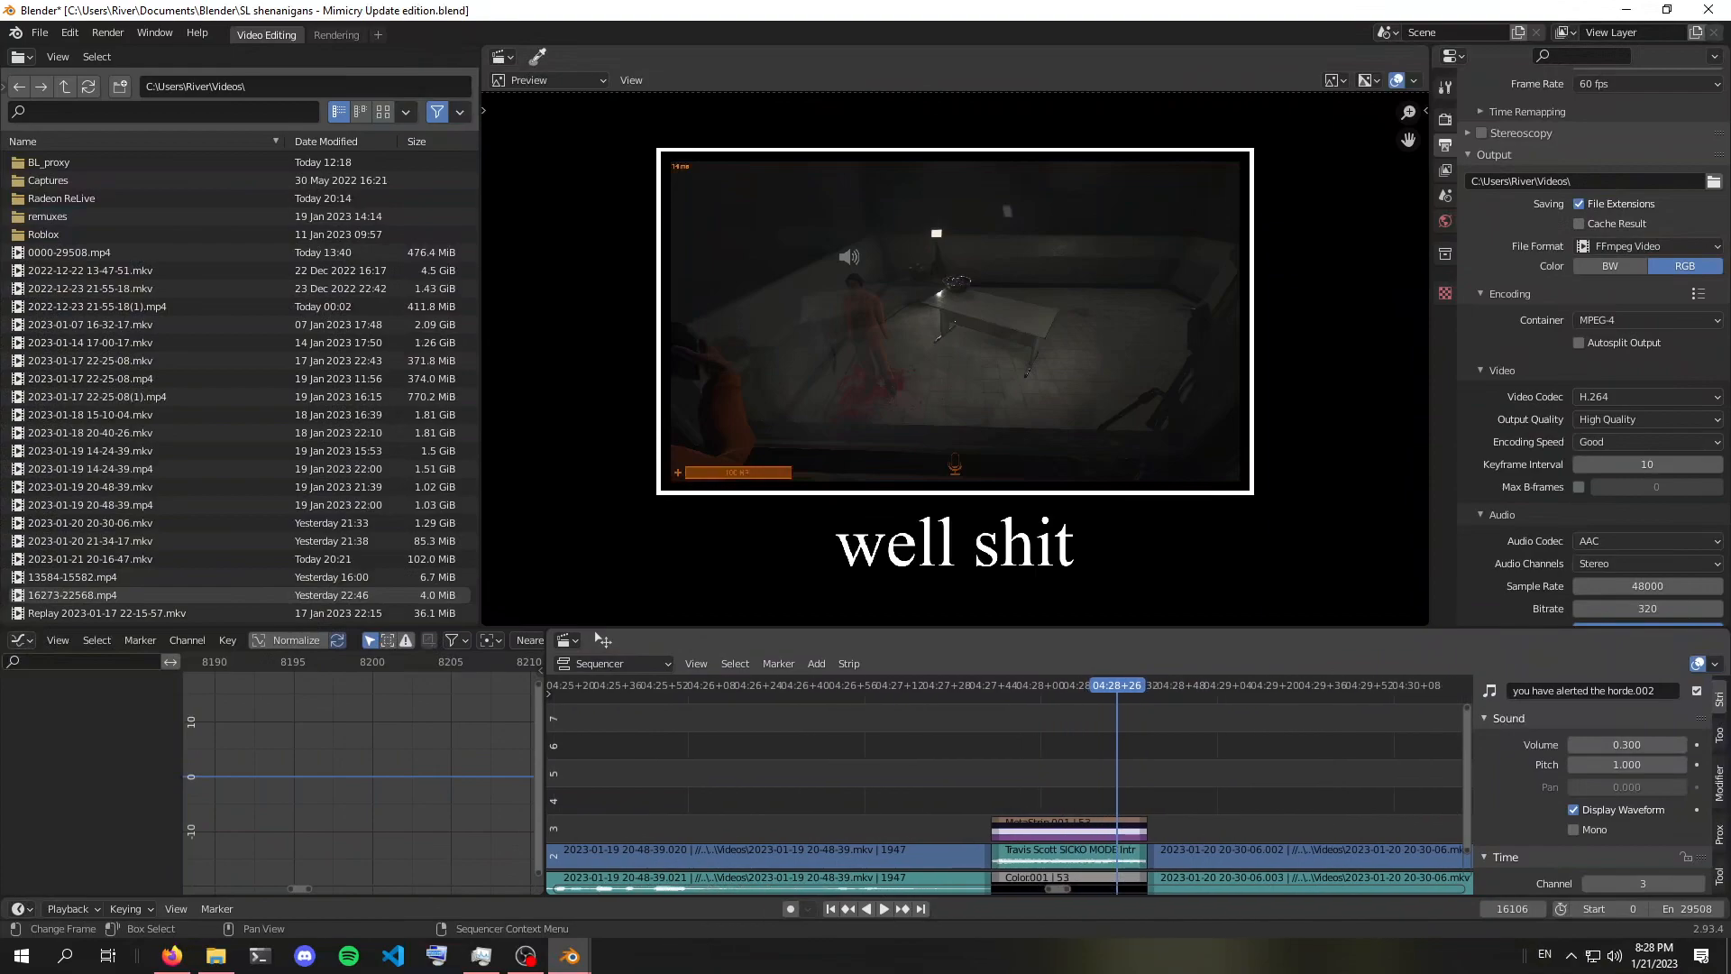
middle_drag(1135, 855, 1041, 826)
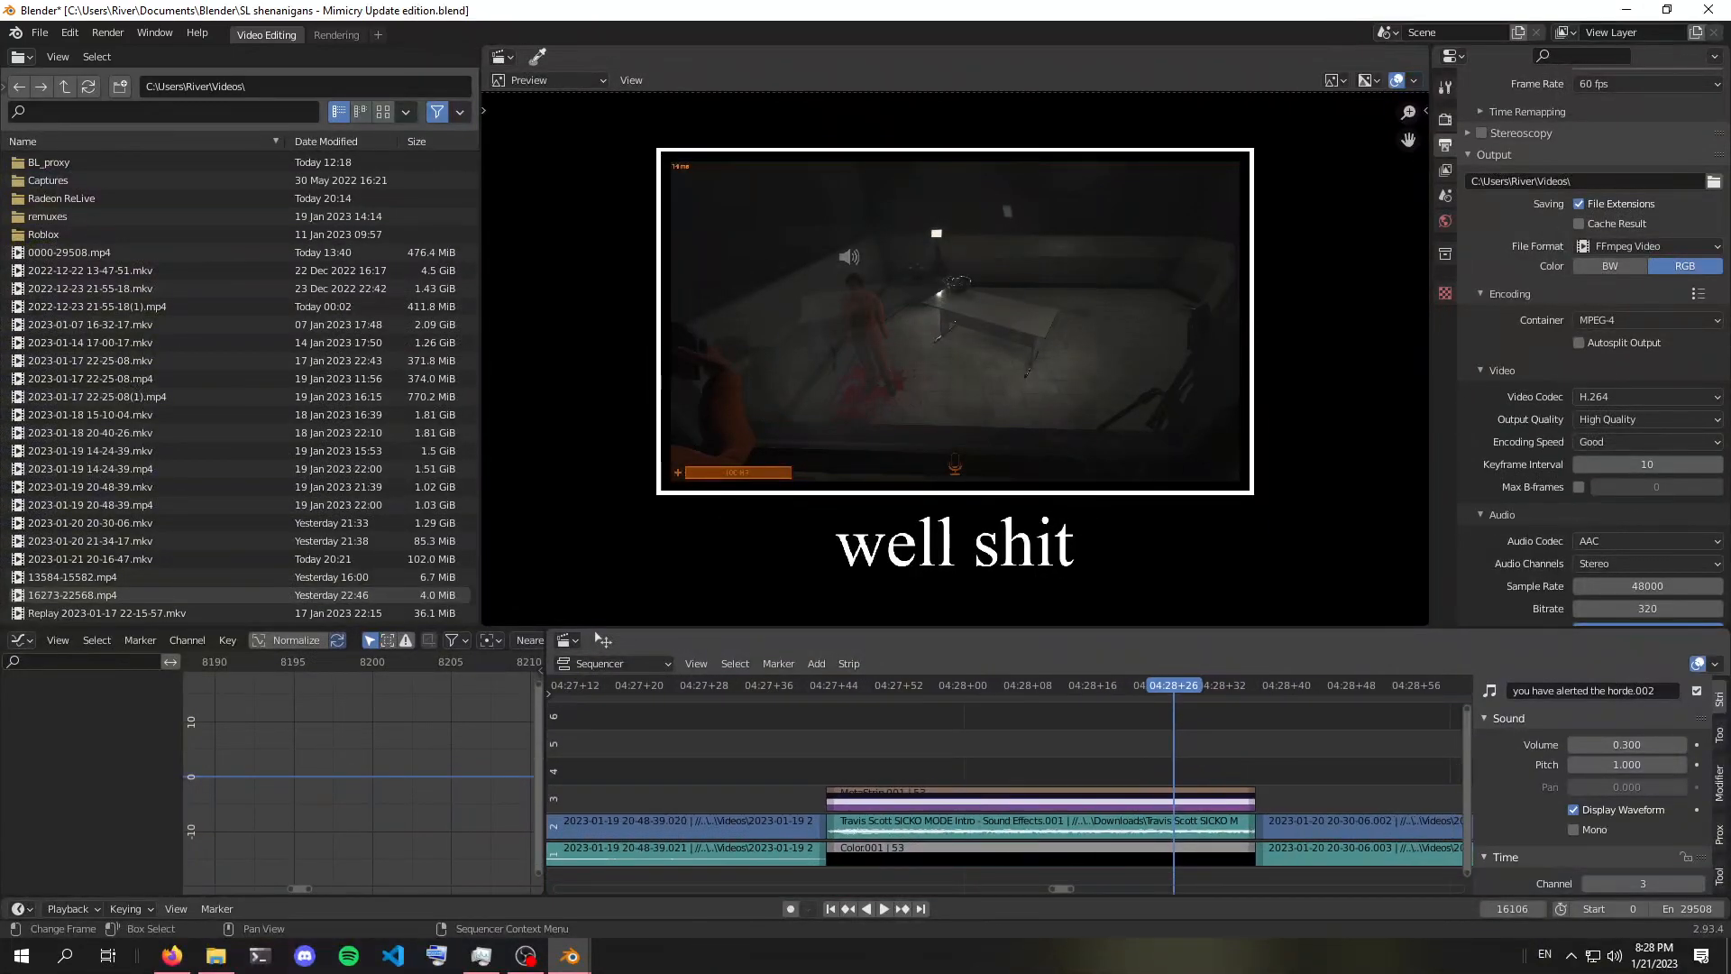
click(1040, 854)
key(alt+a)
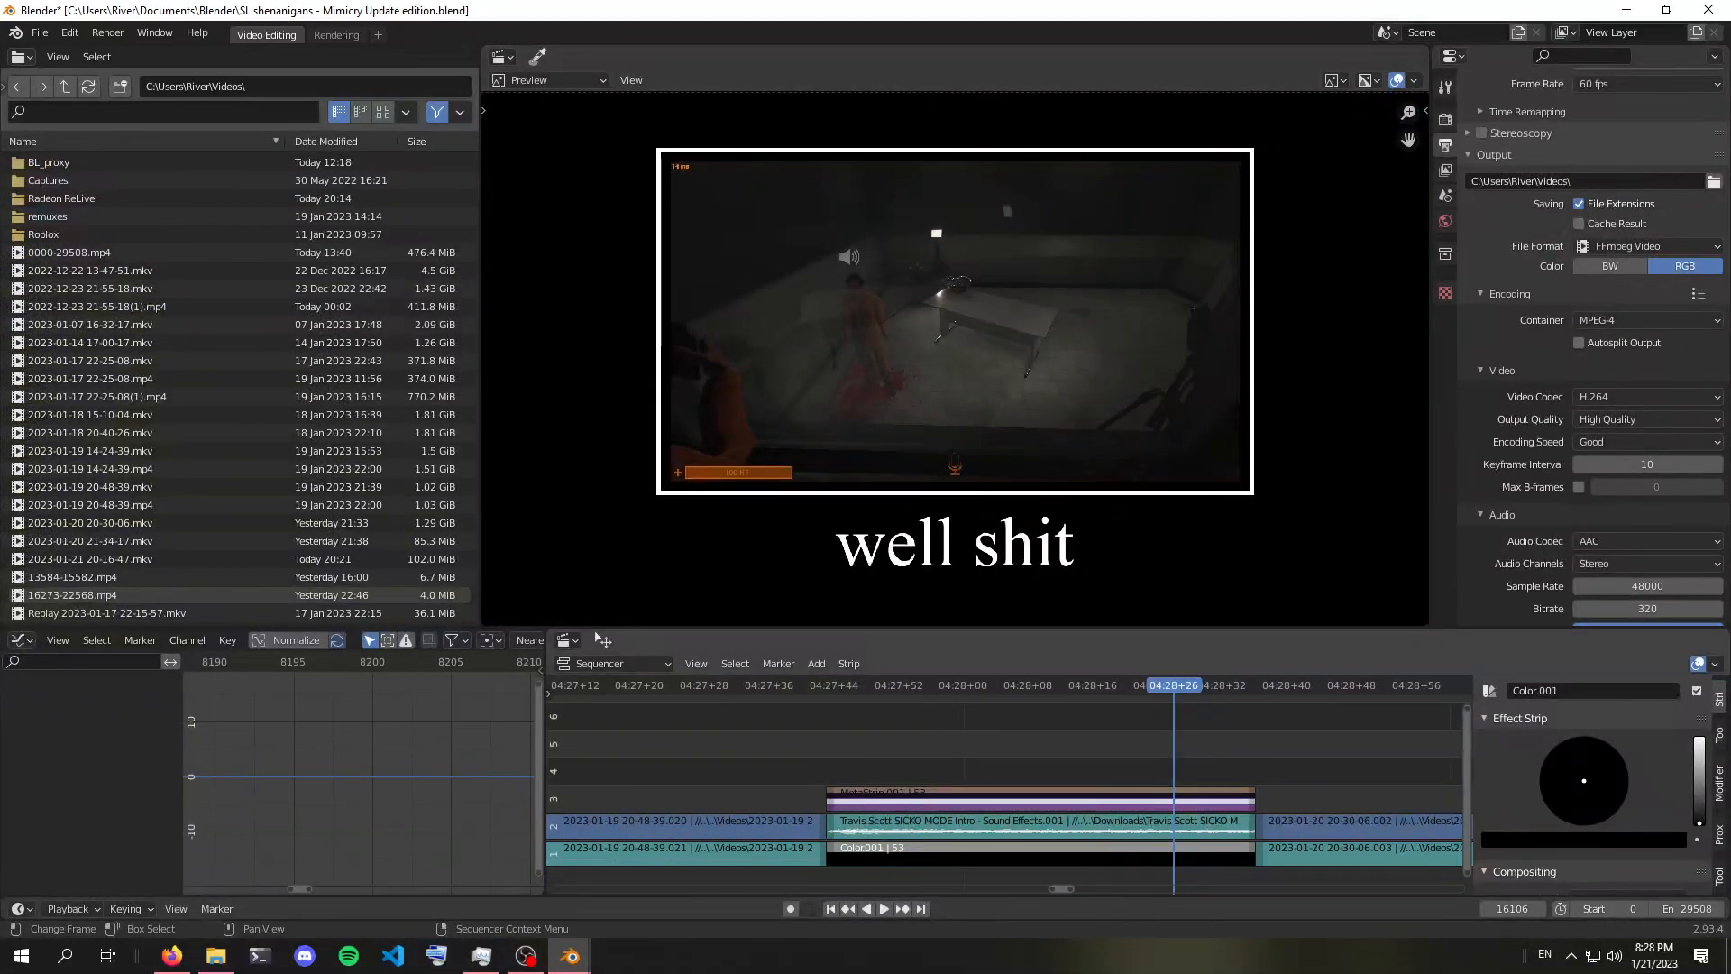
scroll(996, 784, down, 3)
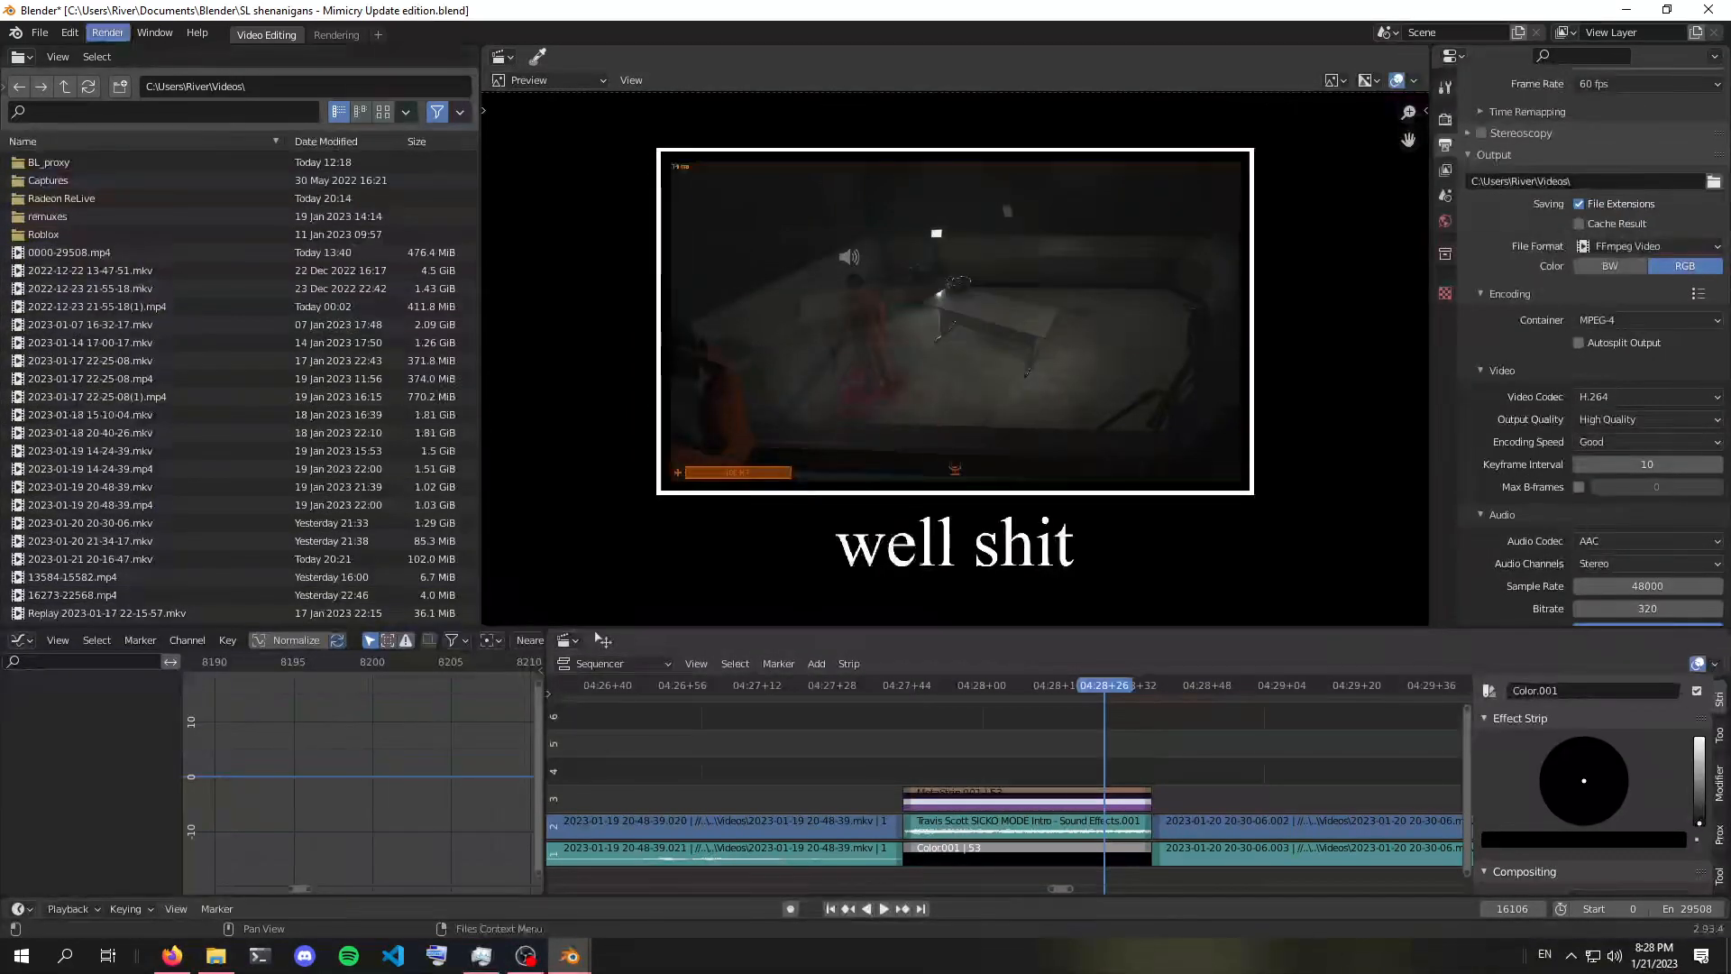
Render the current frame at 04:28+26 as a still image and close the render window
click(108, 33)
click(144, 53)
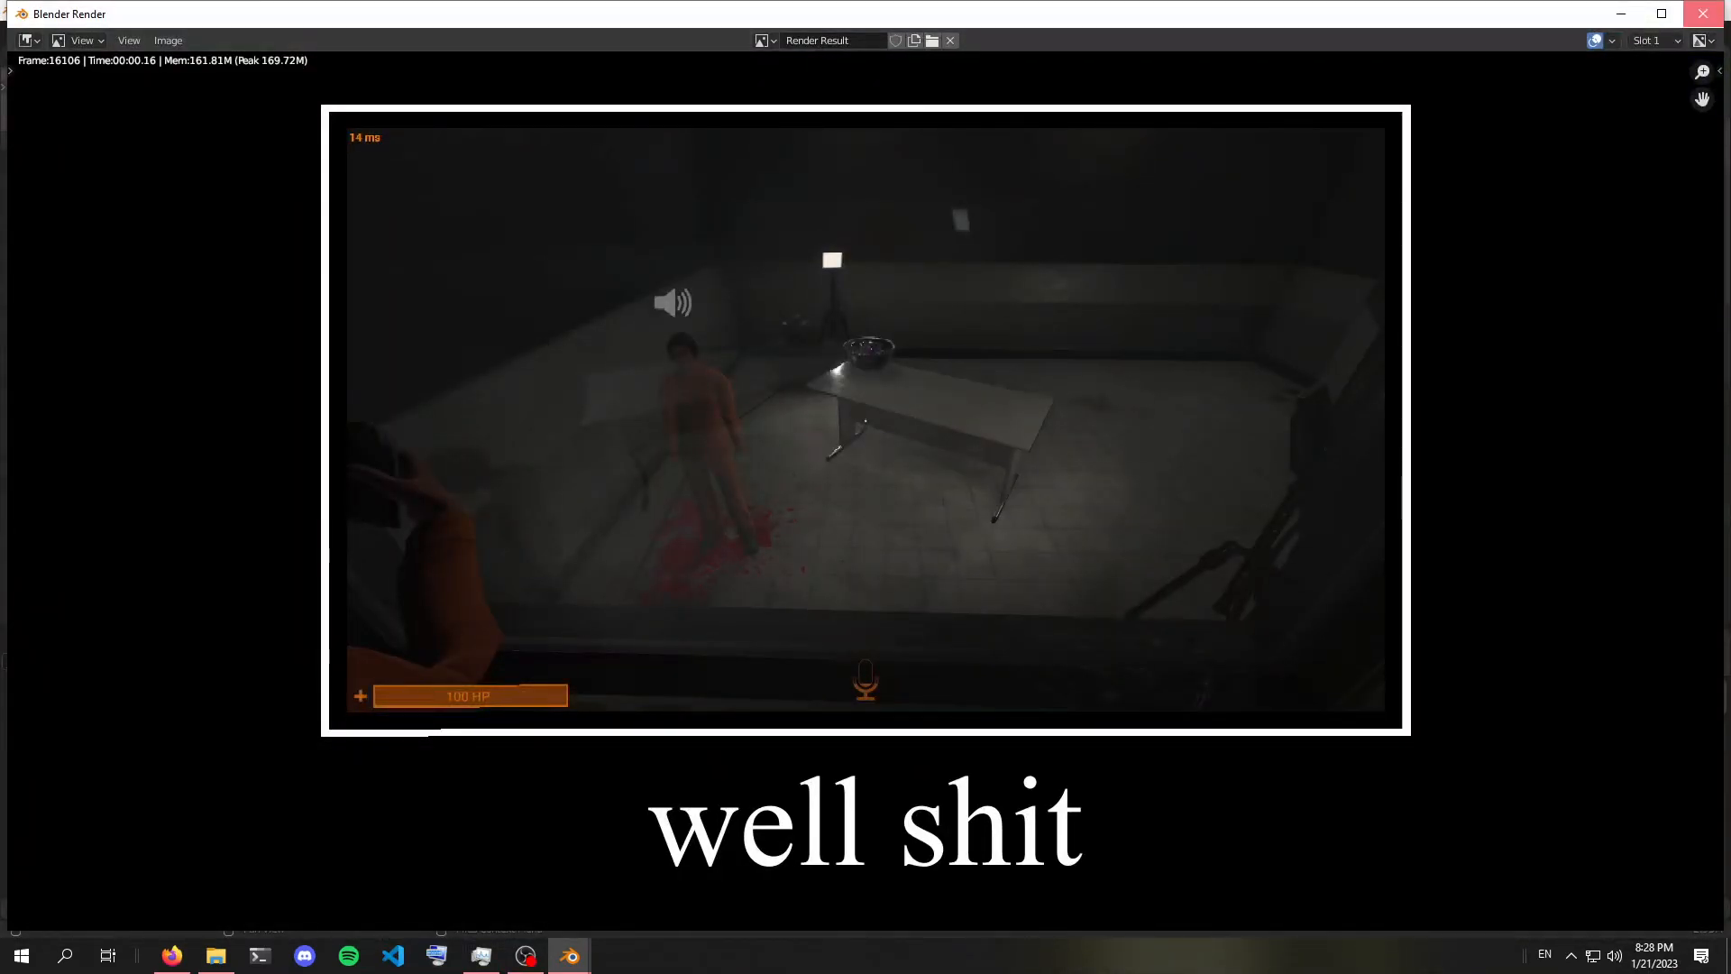
click(1703, 14)
Switch to the Videos folder in File Explorer, look over its recordings, and close the window
scroll(1009, 779, down, 20)
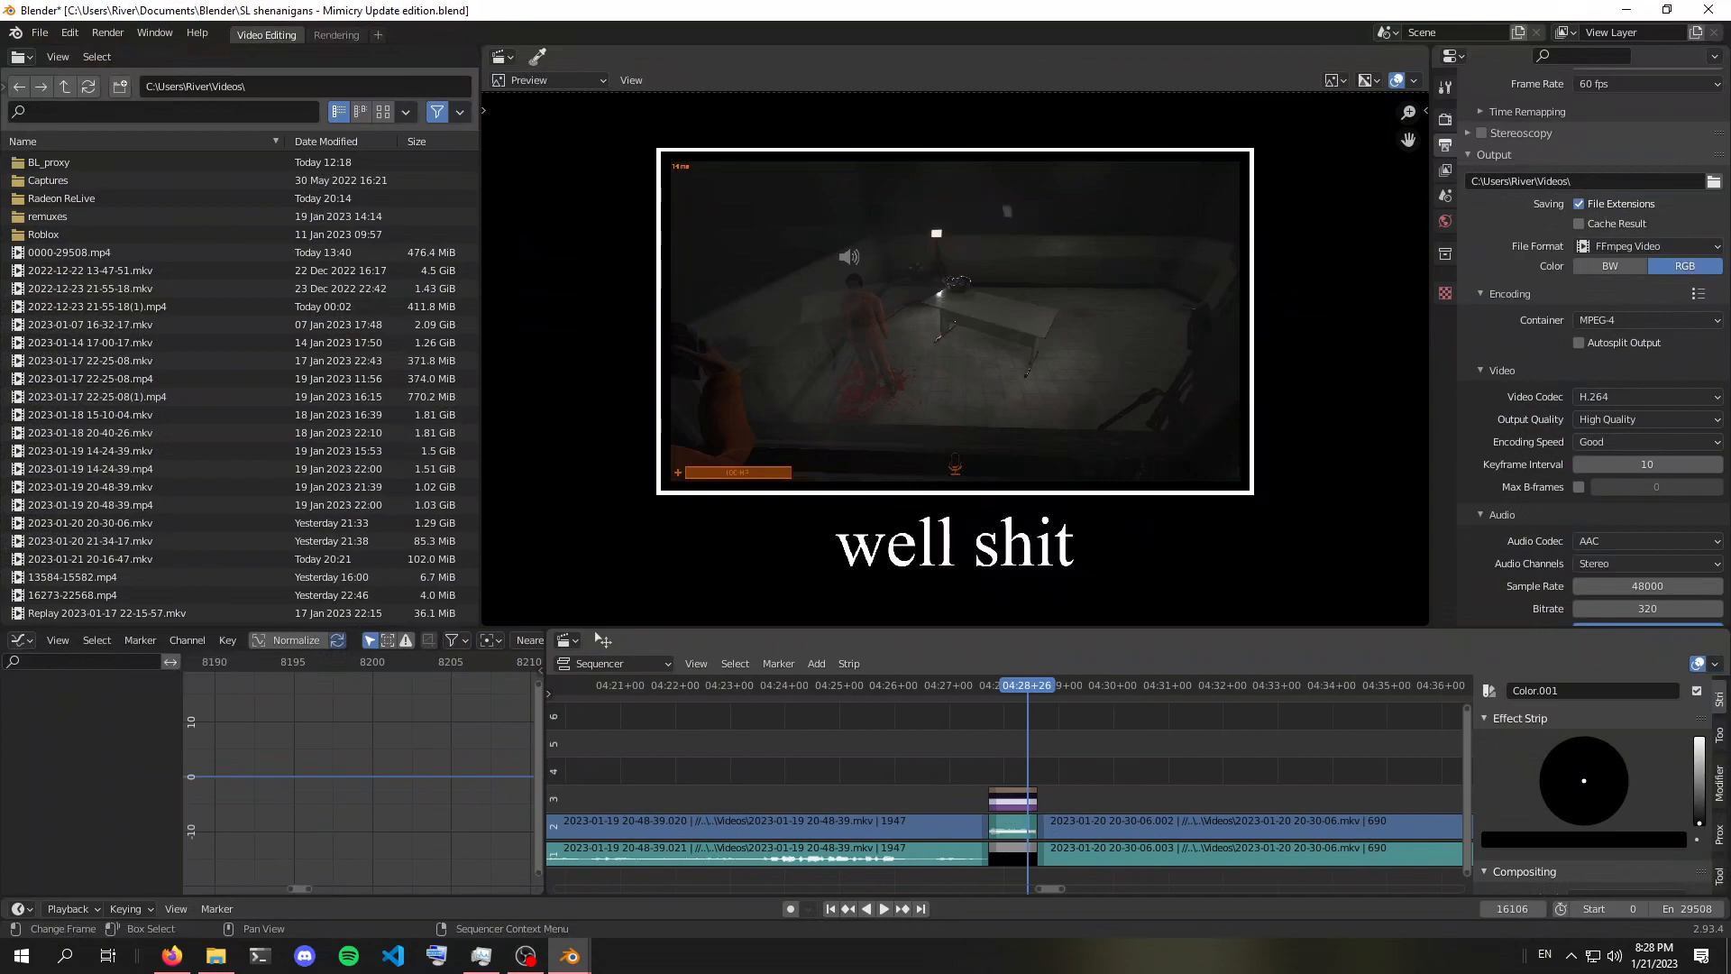
middle_drag(1010, 780, 917, 780)
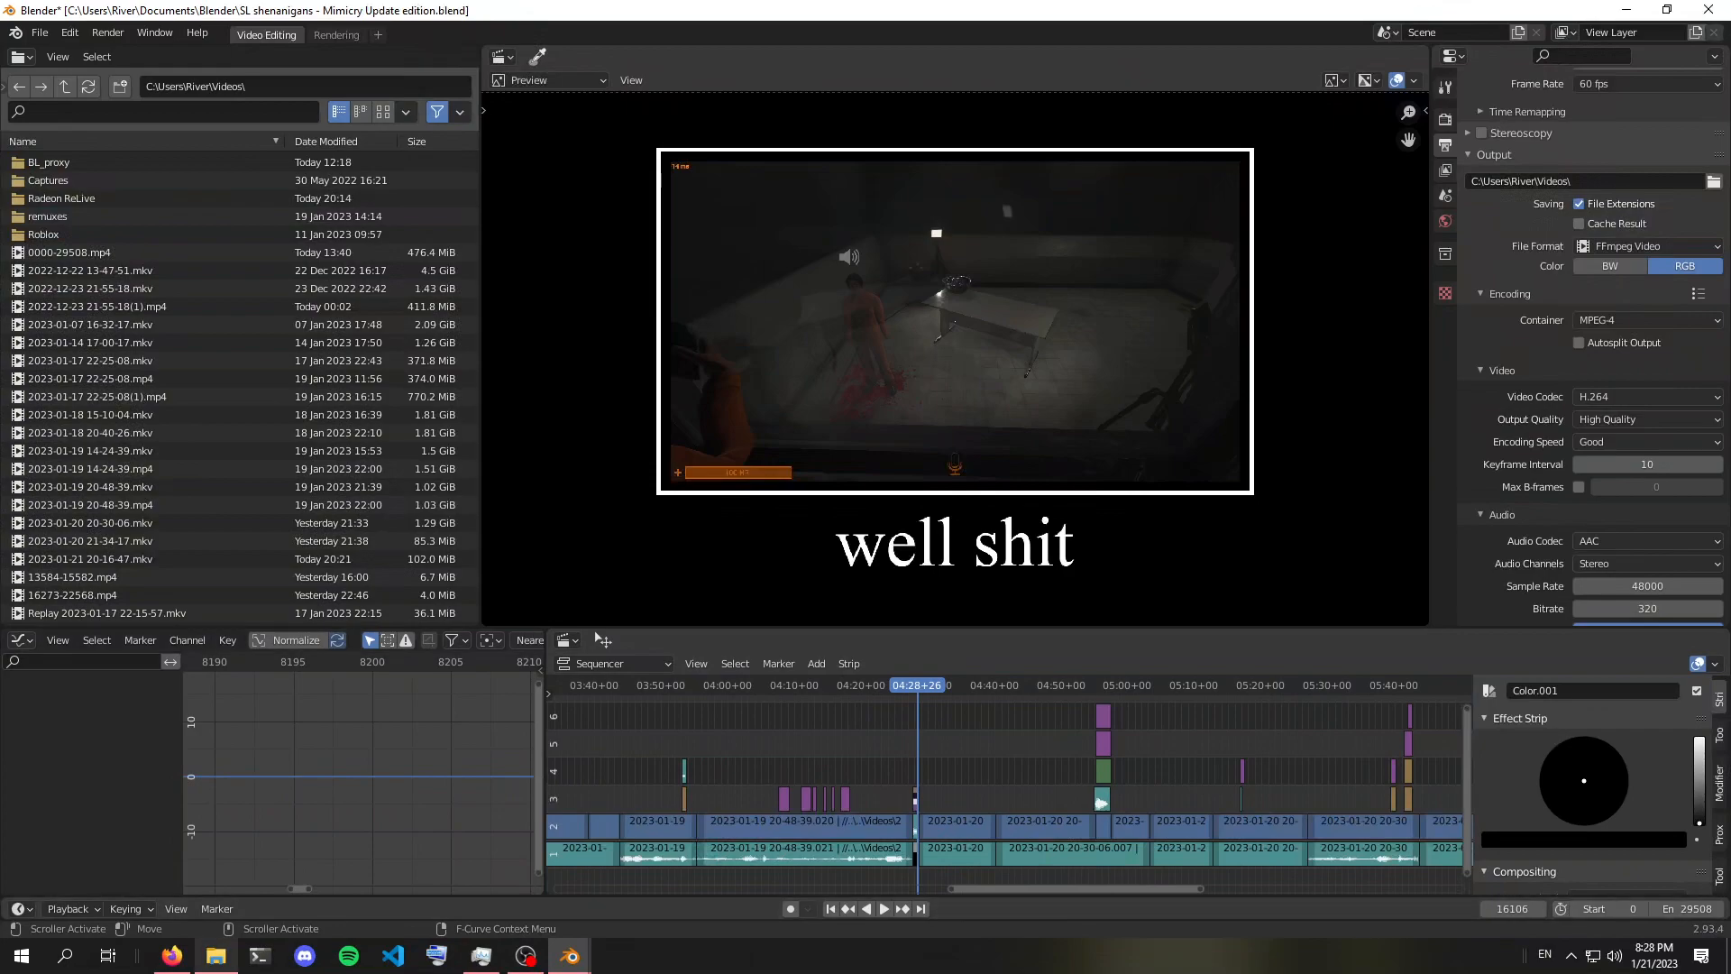
mouse_move(216, 955)
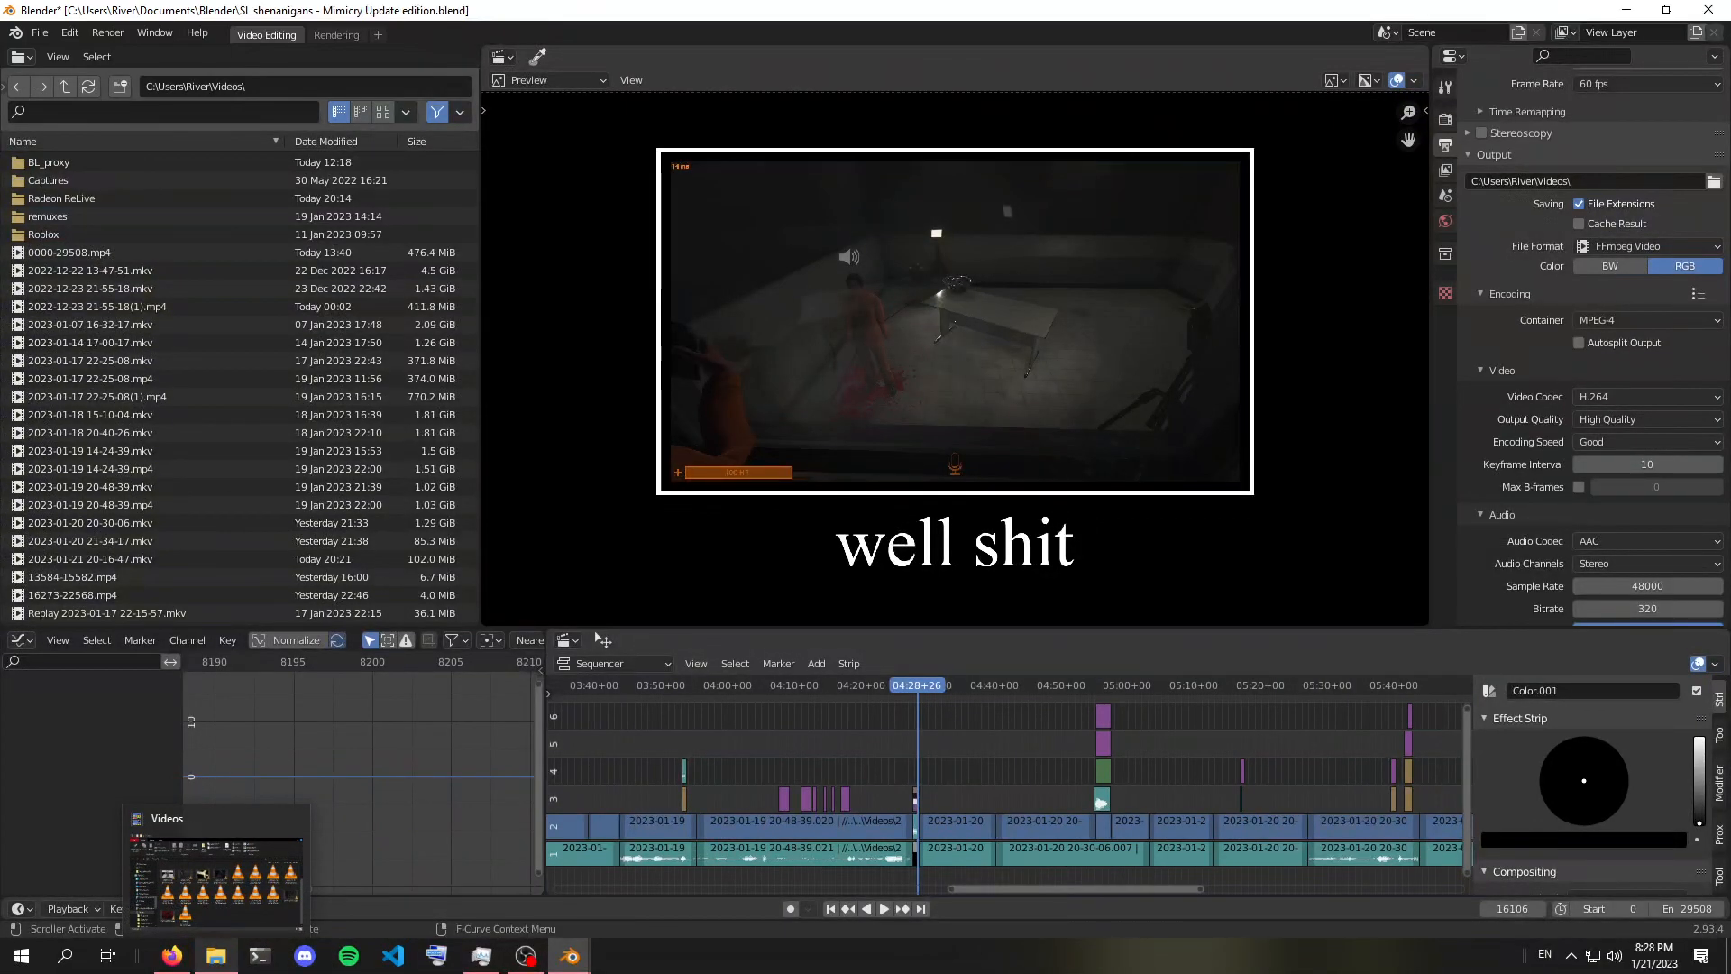
click(216, 879)
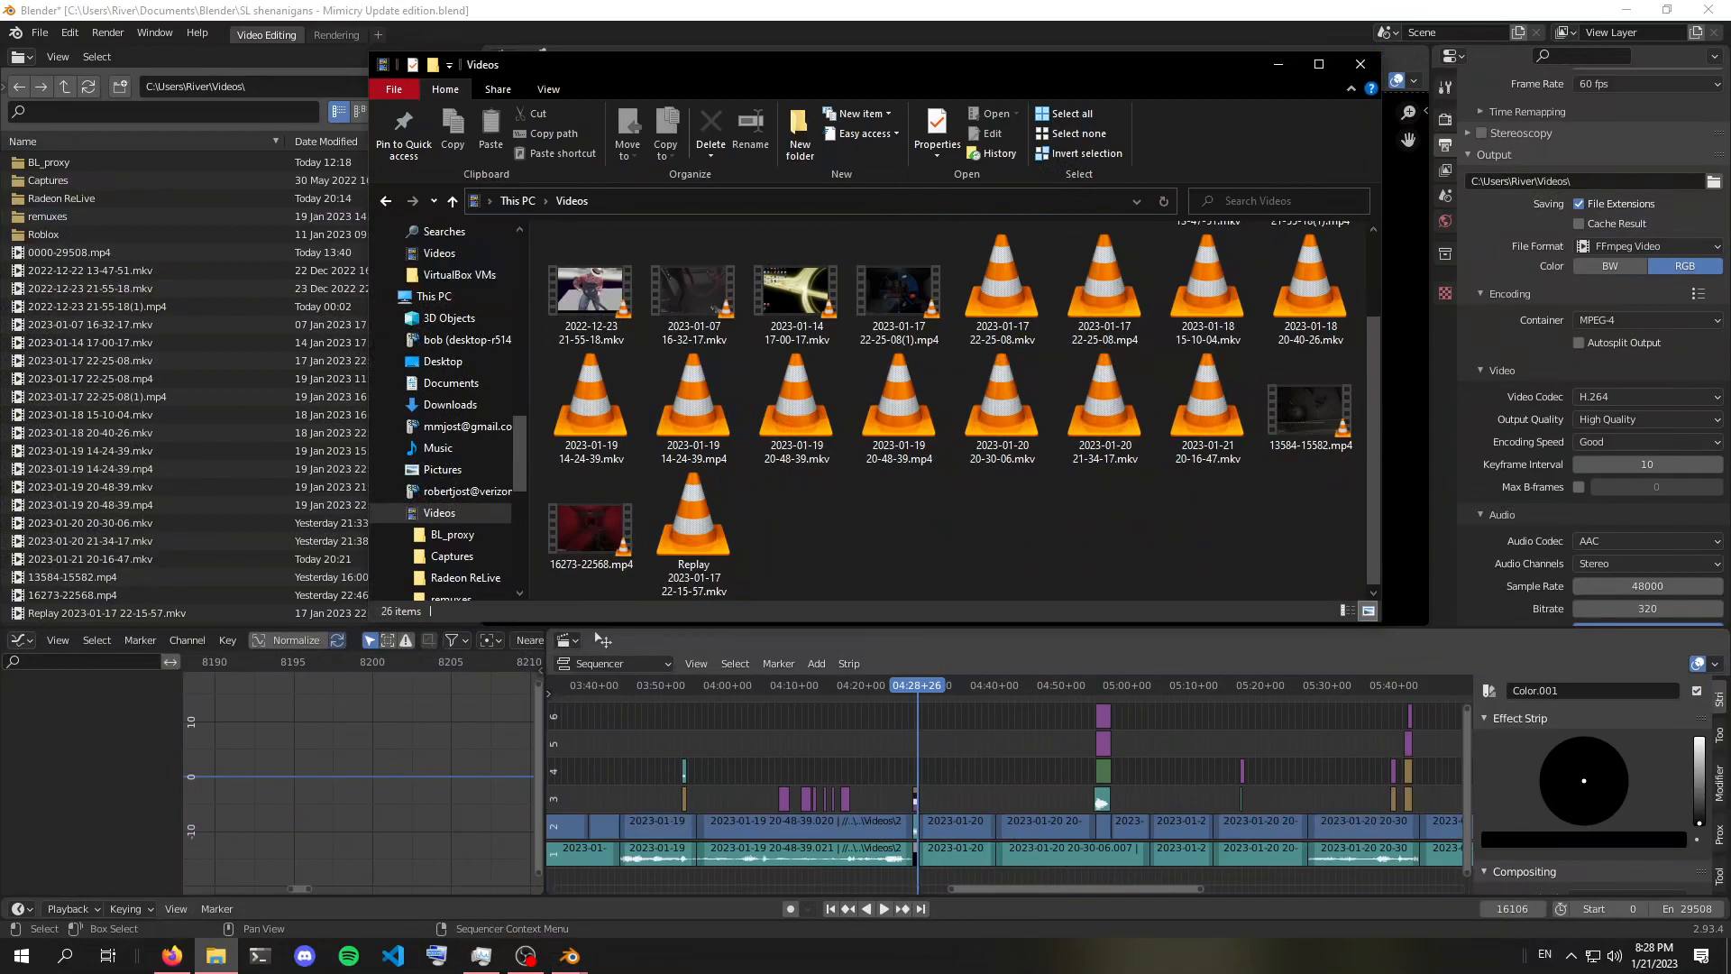
drag(811, 64, 509, 153)
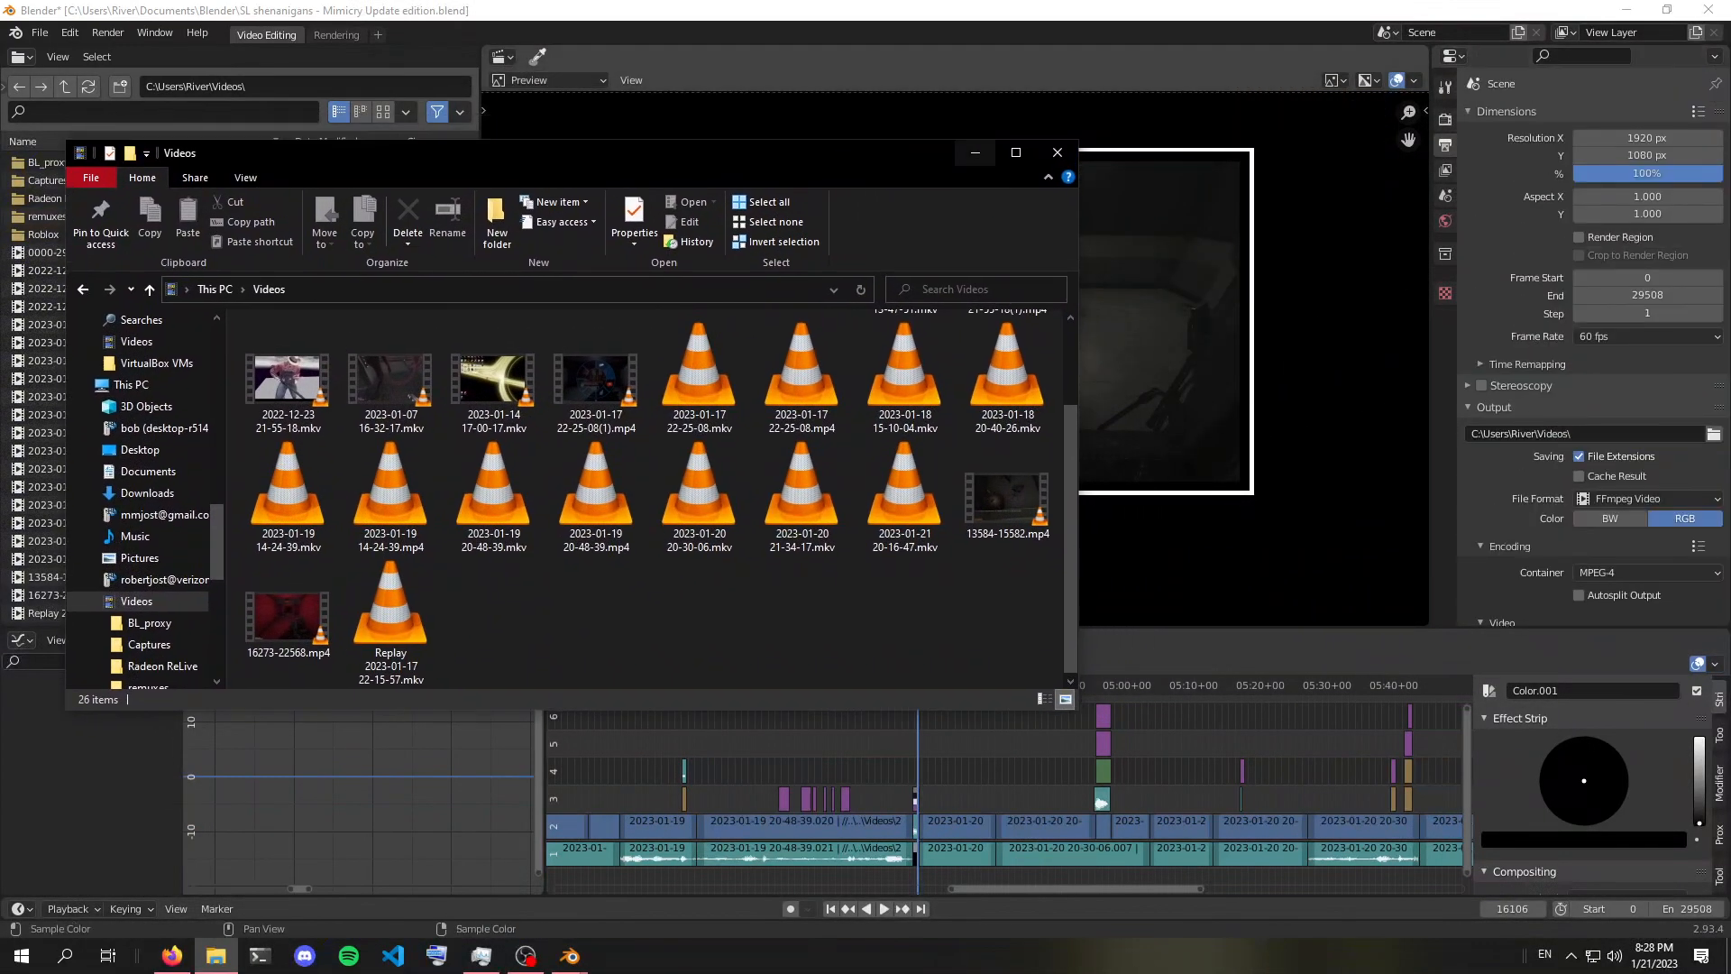
click(1057, 153)
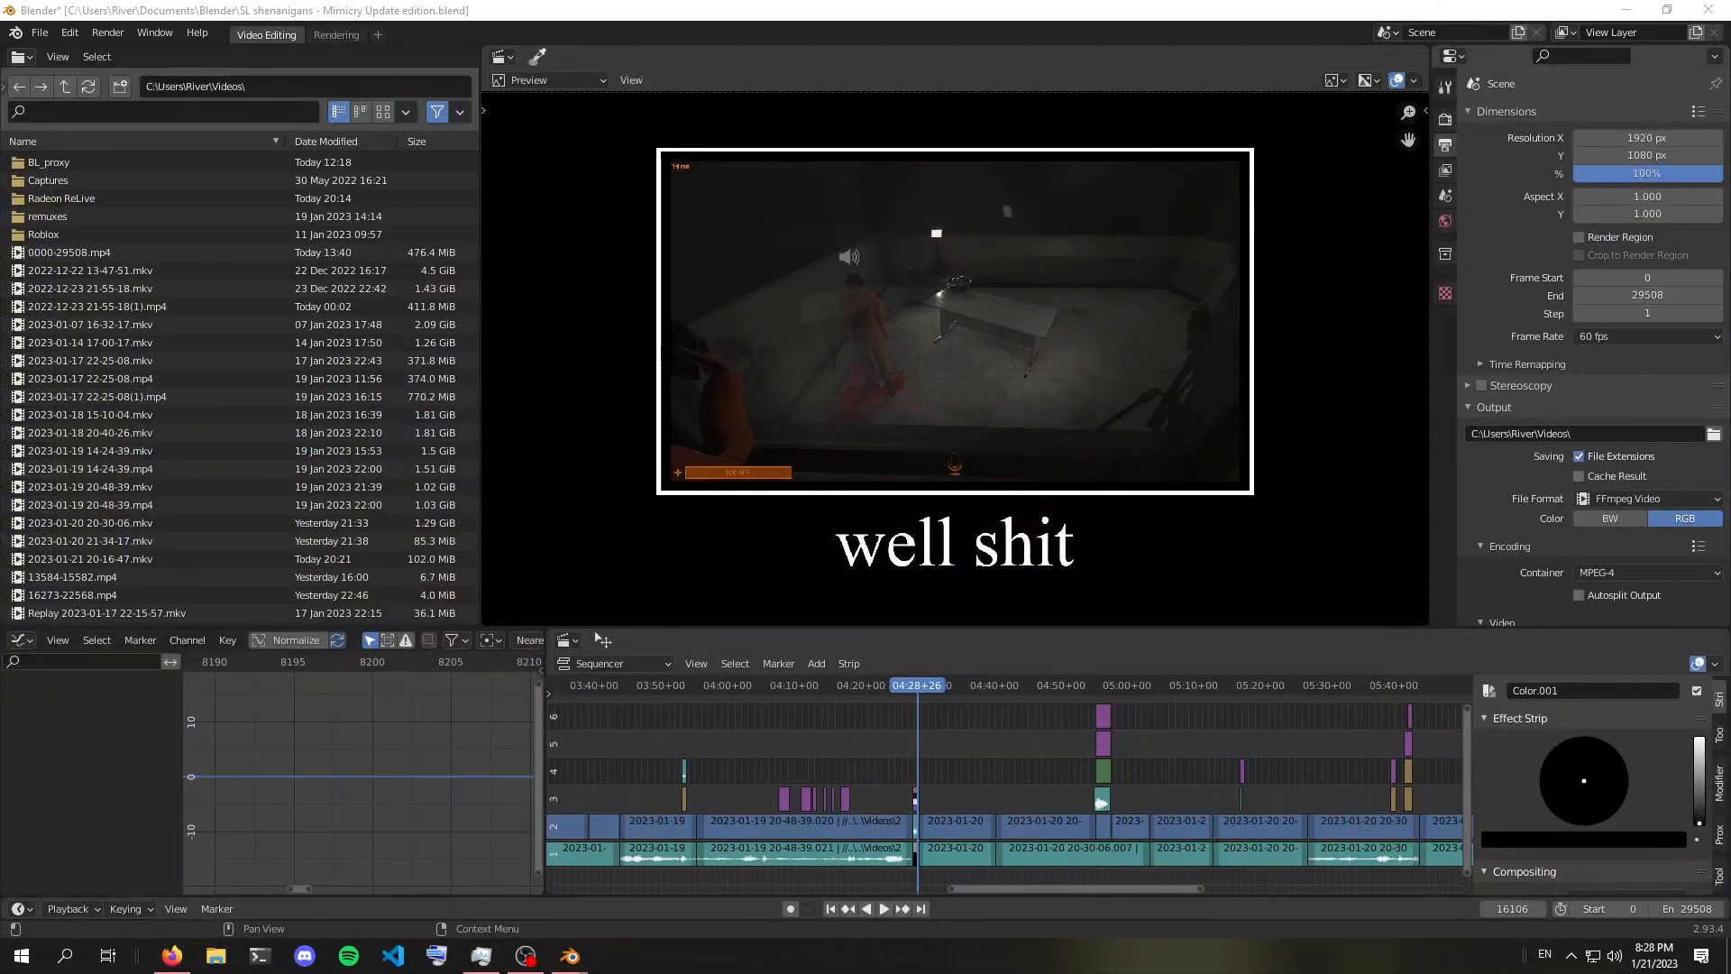
click(1647, 336)
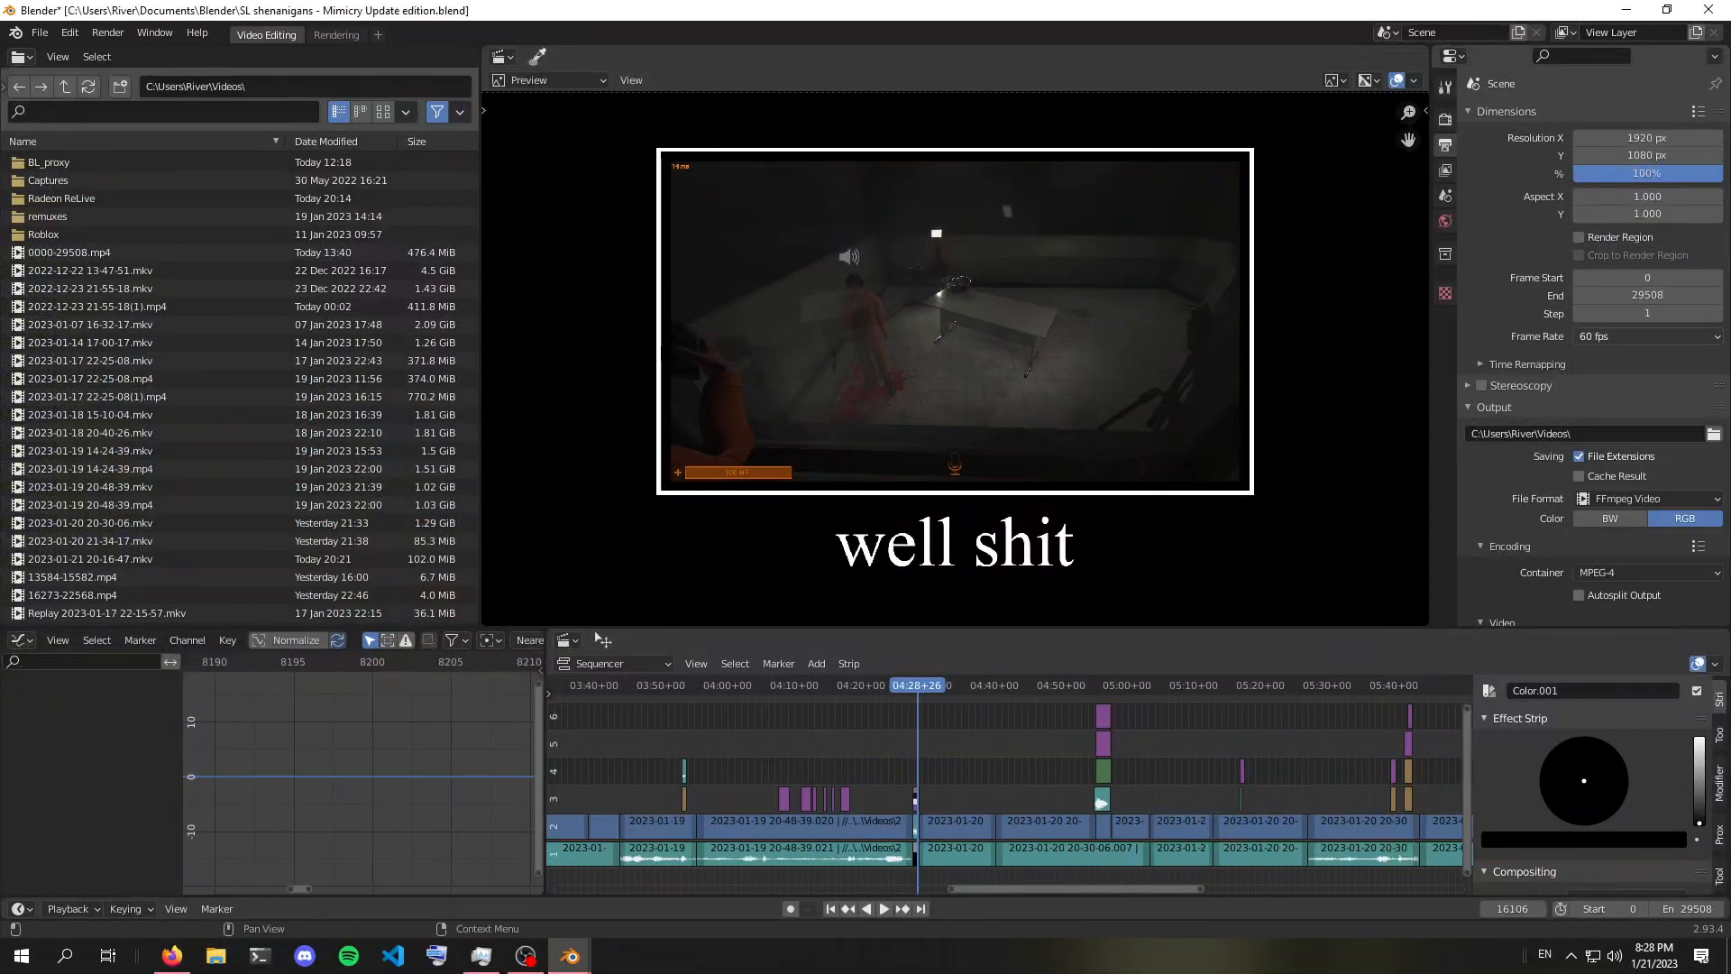
scroll(1008, 784, down, 3)
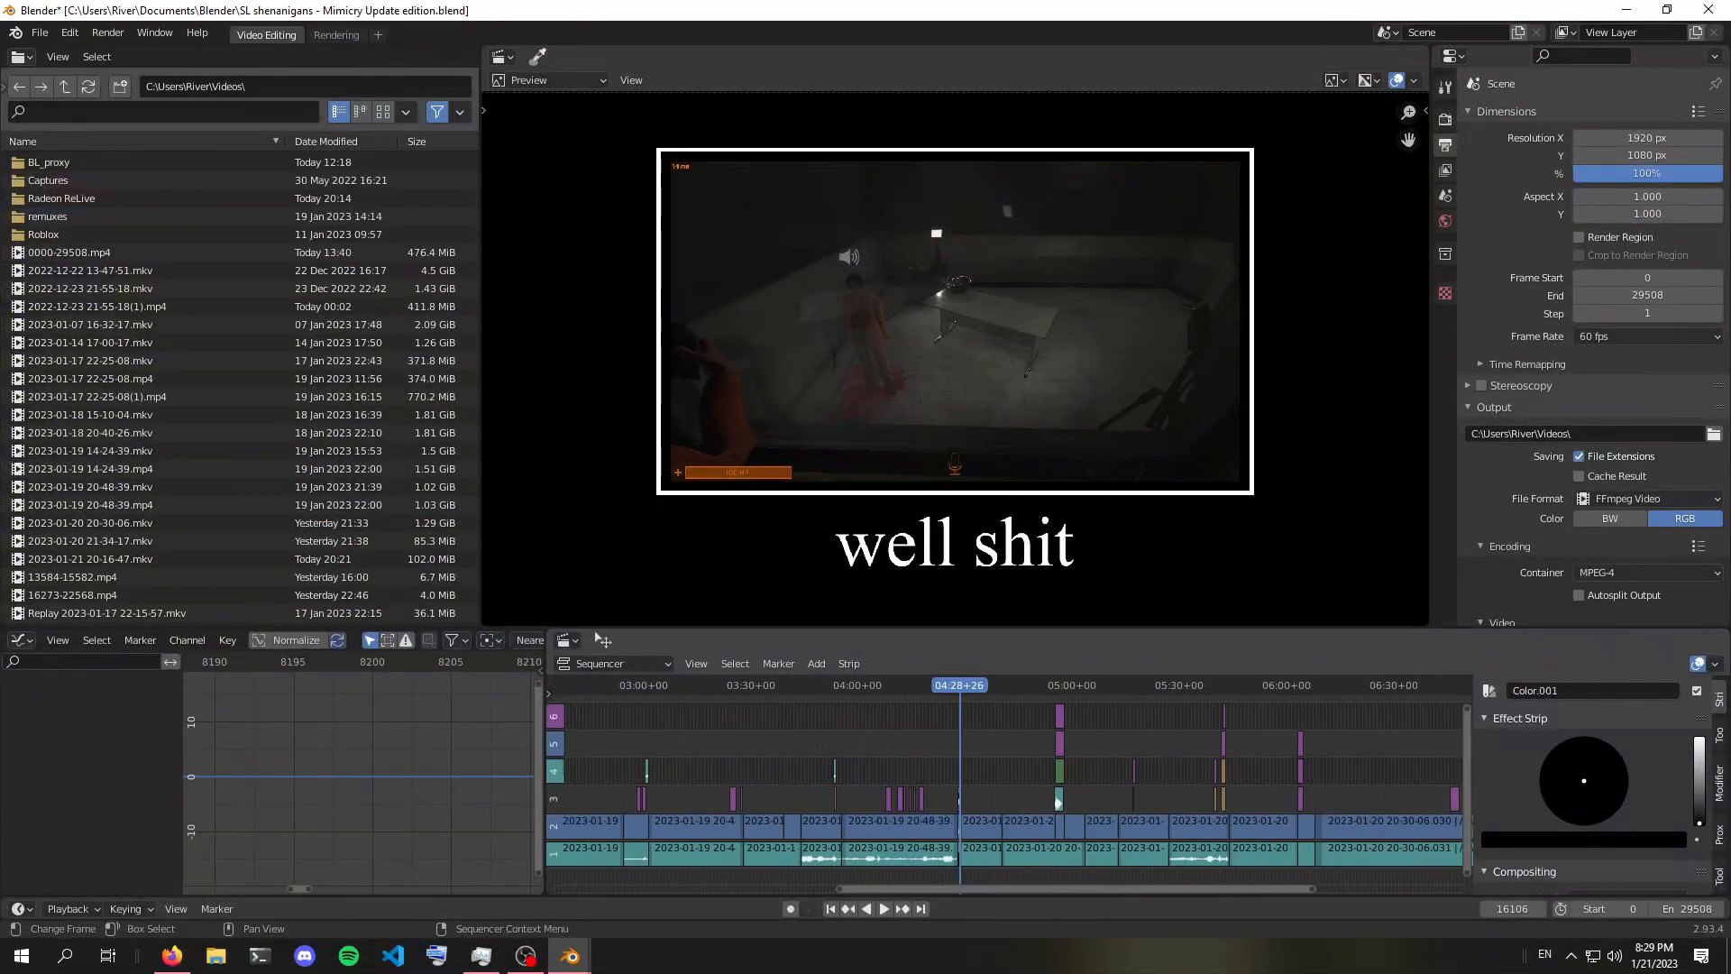
scroll(1008, 784, down, 3)
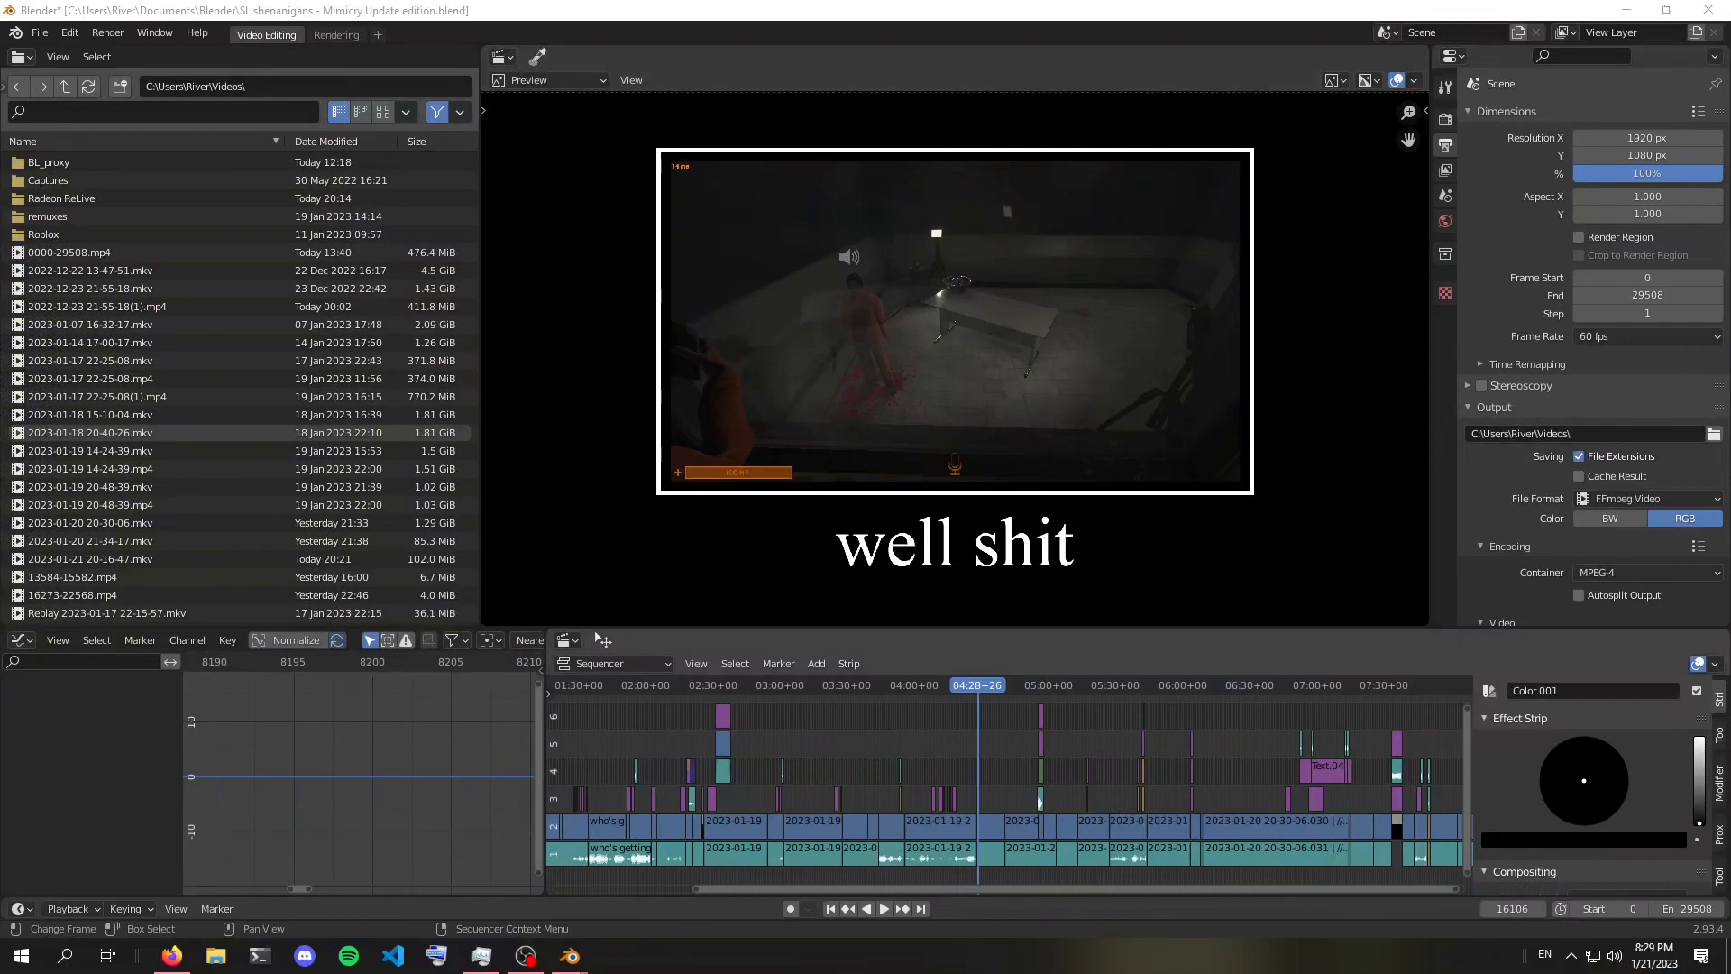
scroll(1012, 784, up, 6)
middle_drag(1012, 784, 1175, 784)
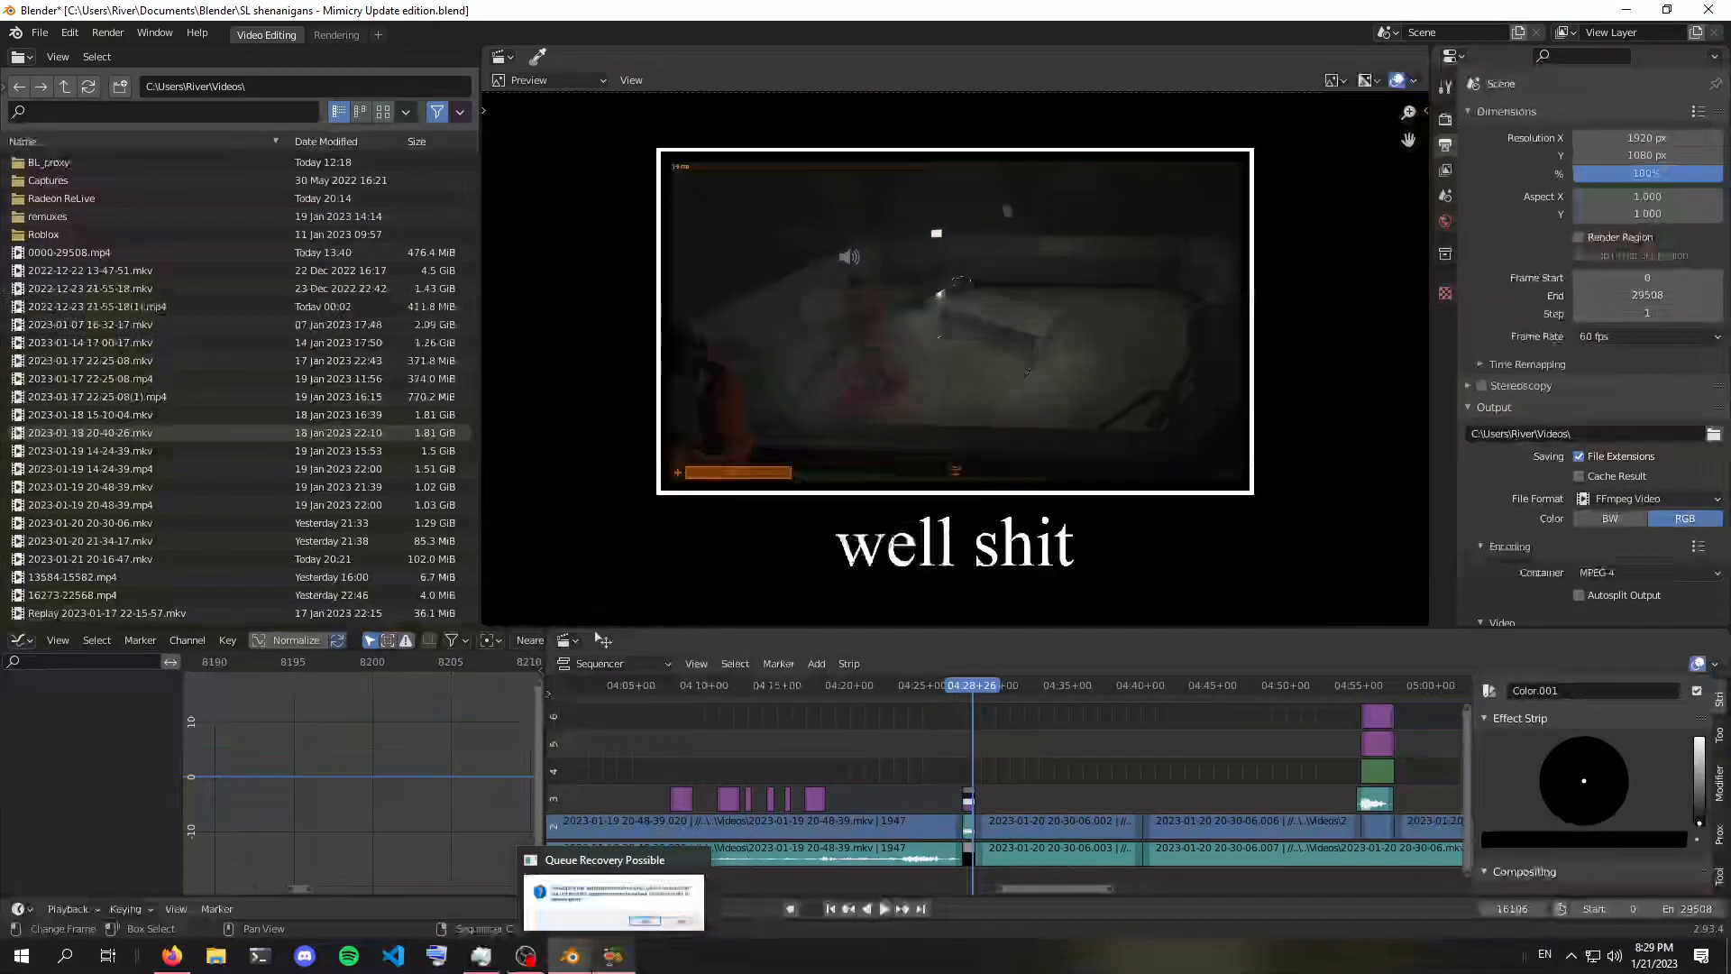
Switch to HandBrake, dismiss the queue recovery prompt and source selection, look over its main window, and close it
click(1010, 545)
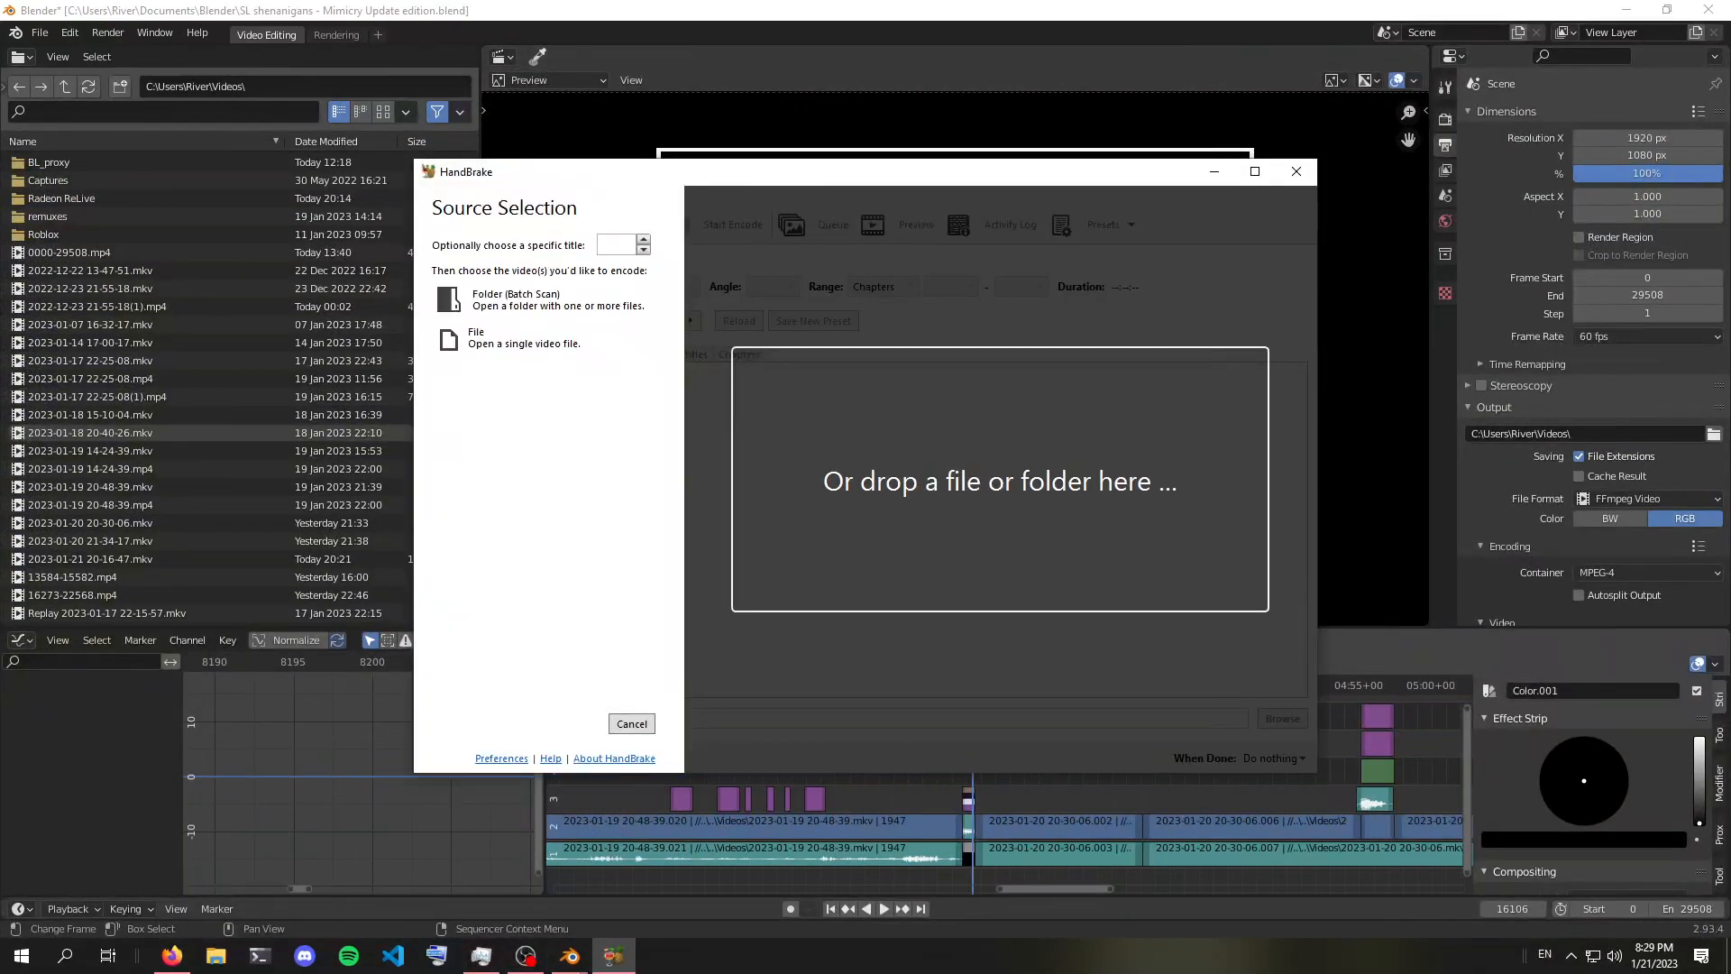
click(632, 724)
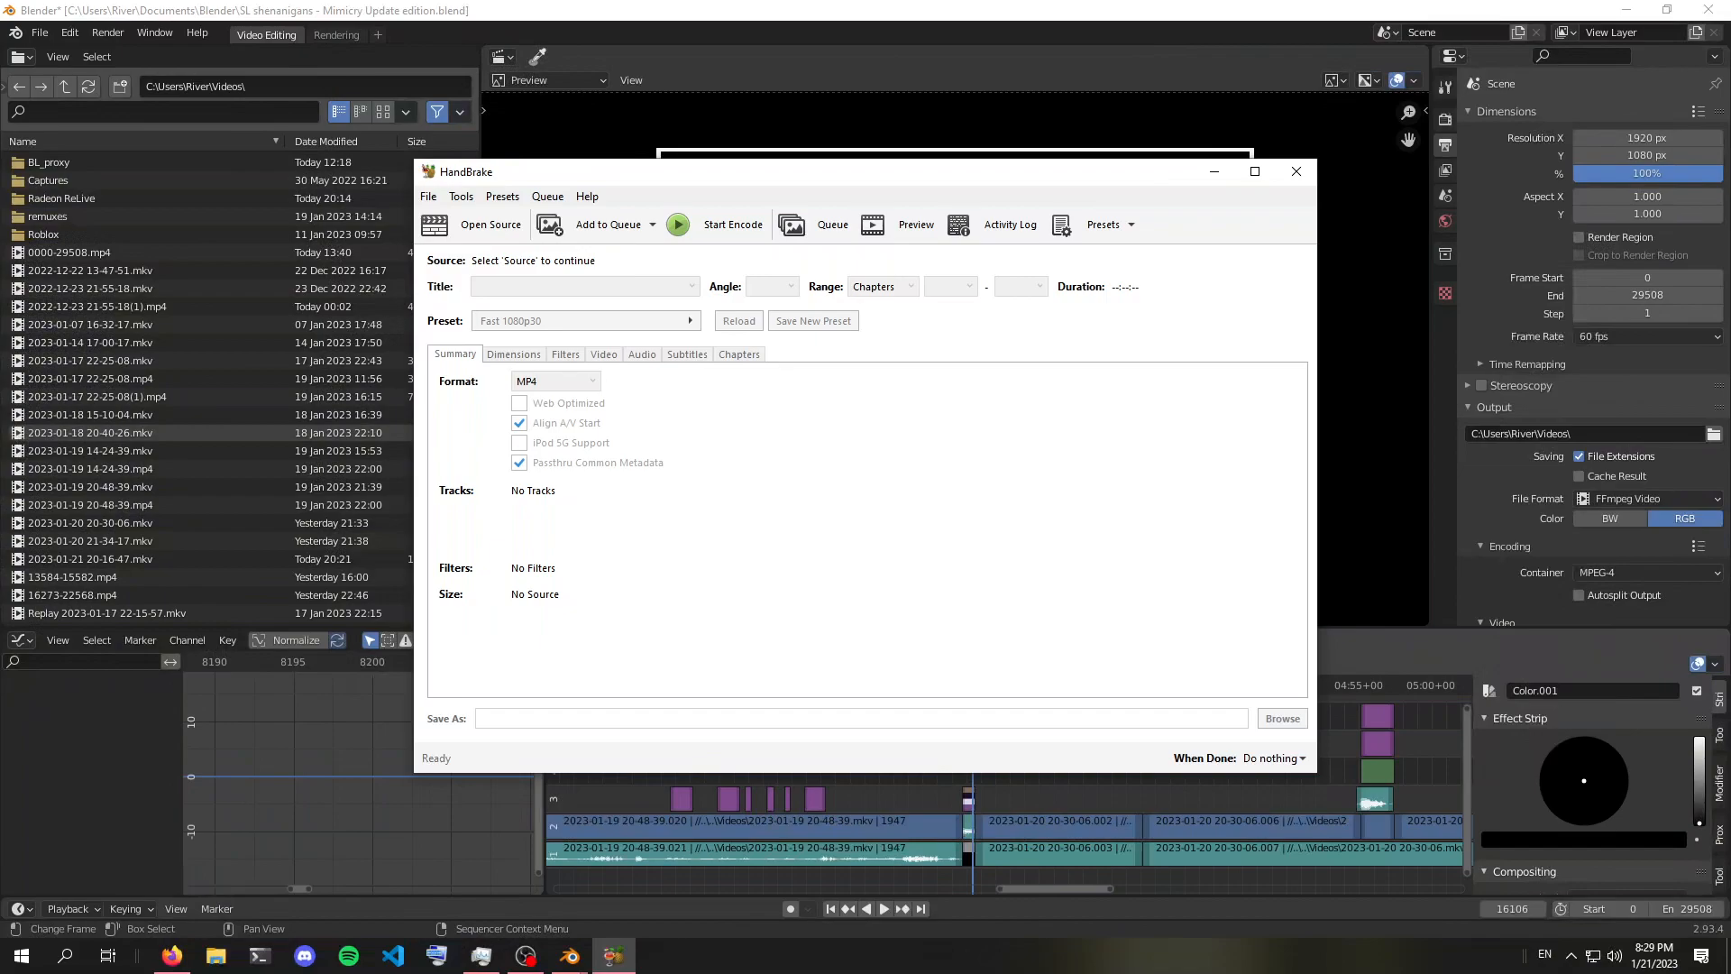
drag(991, 179, 1029, 216)
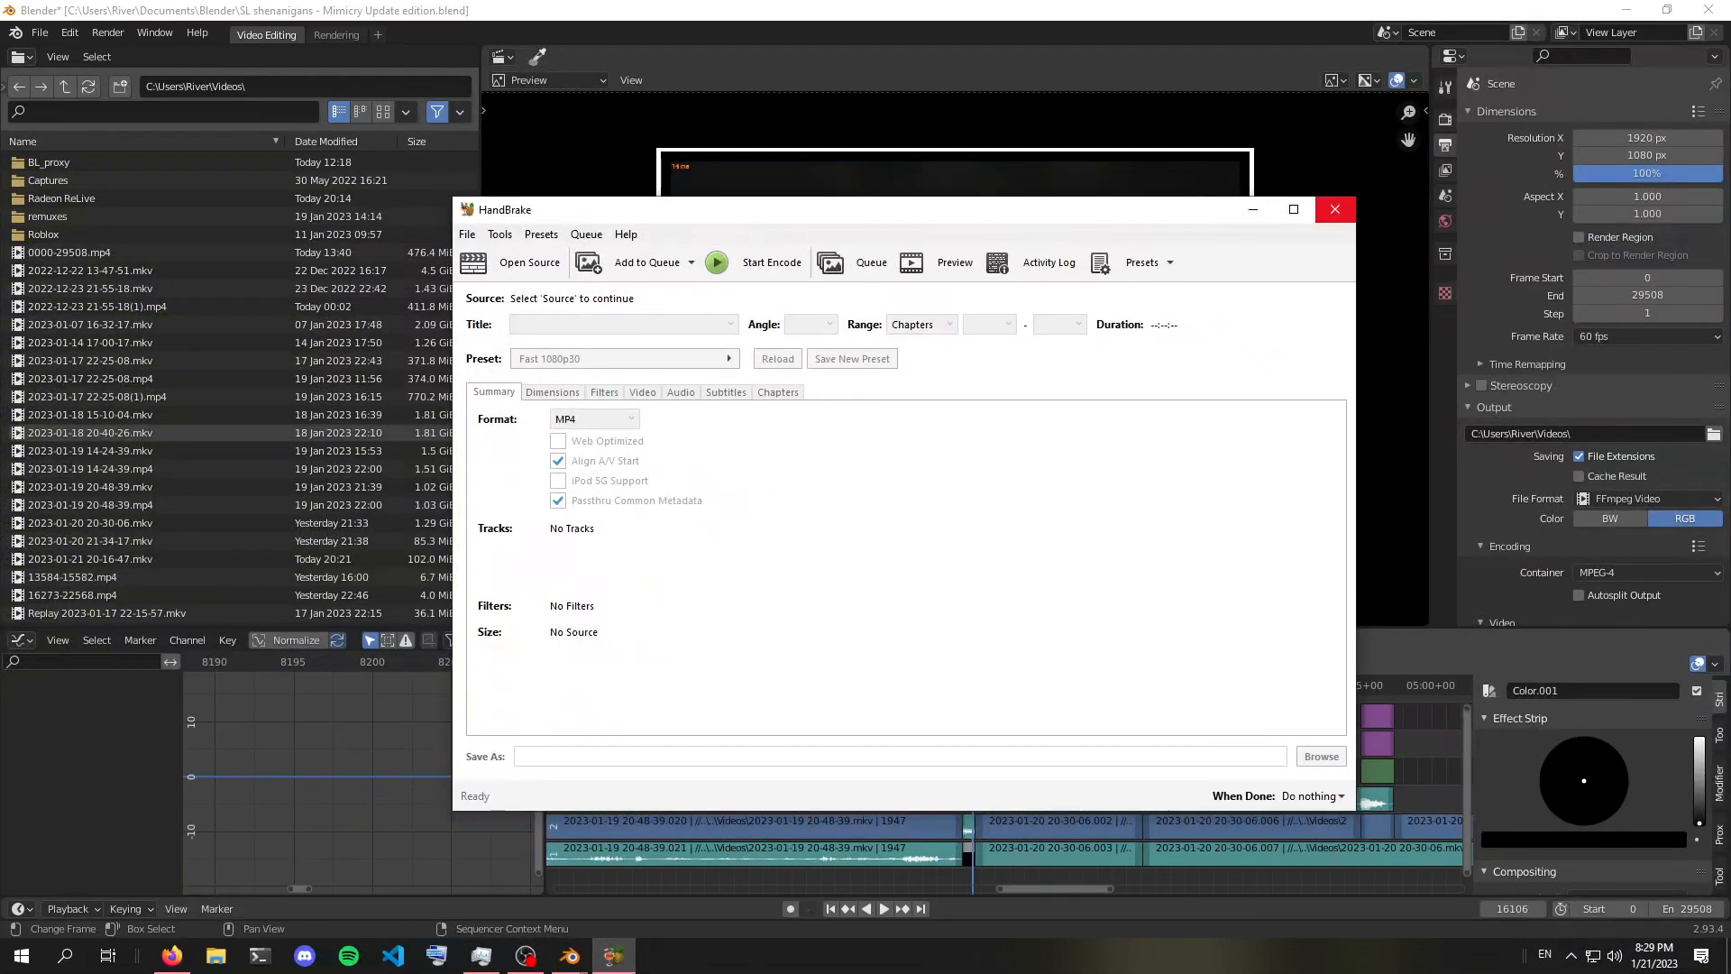
click(1334, 209)
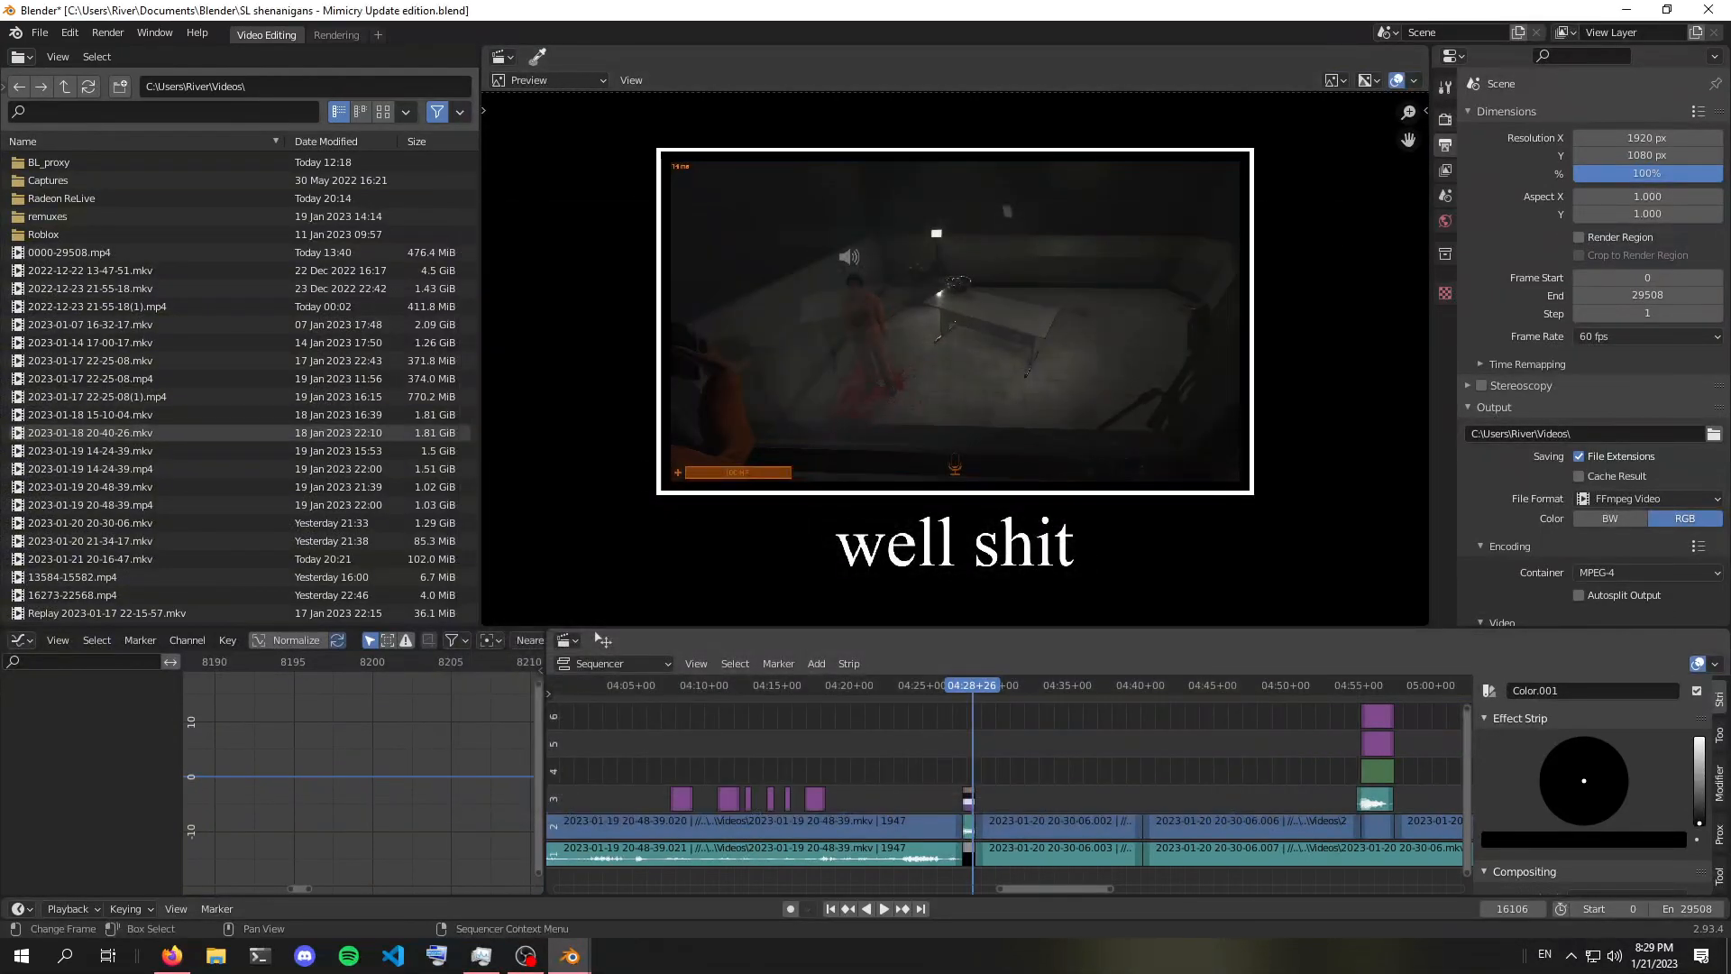
Examine the arrangement of clips, text and sound strips from 04:28+26 through the end of the timeline
scroll(1005, 784, down, 6)
scroll(1114, 802, down, 5)
scroll(1005, 800, up, 8)
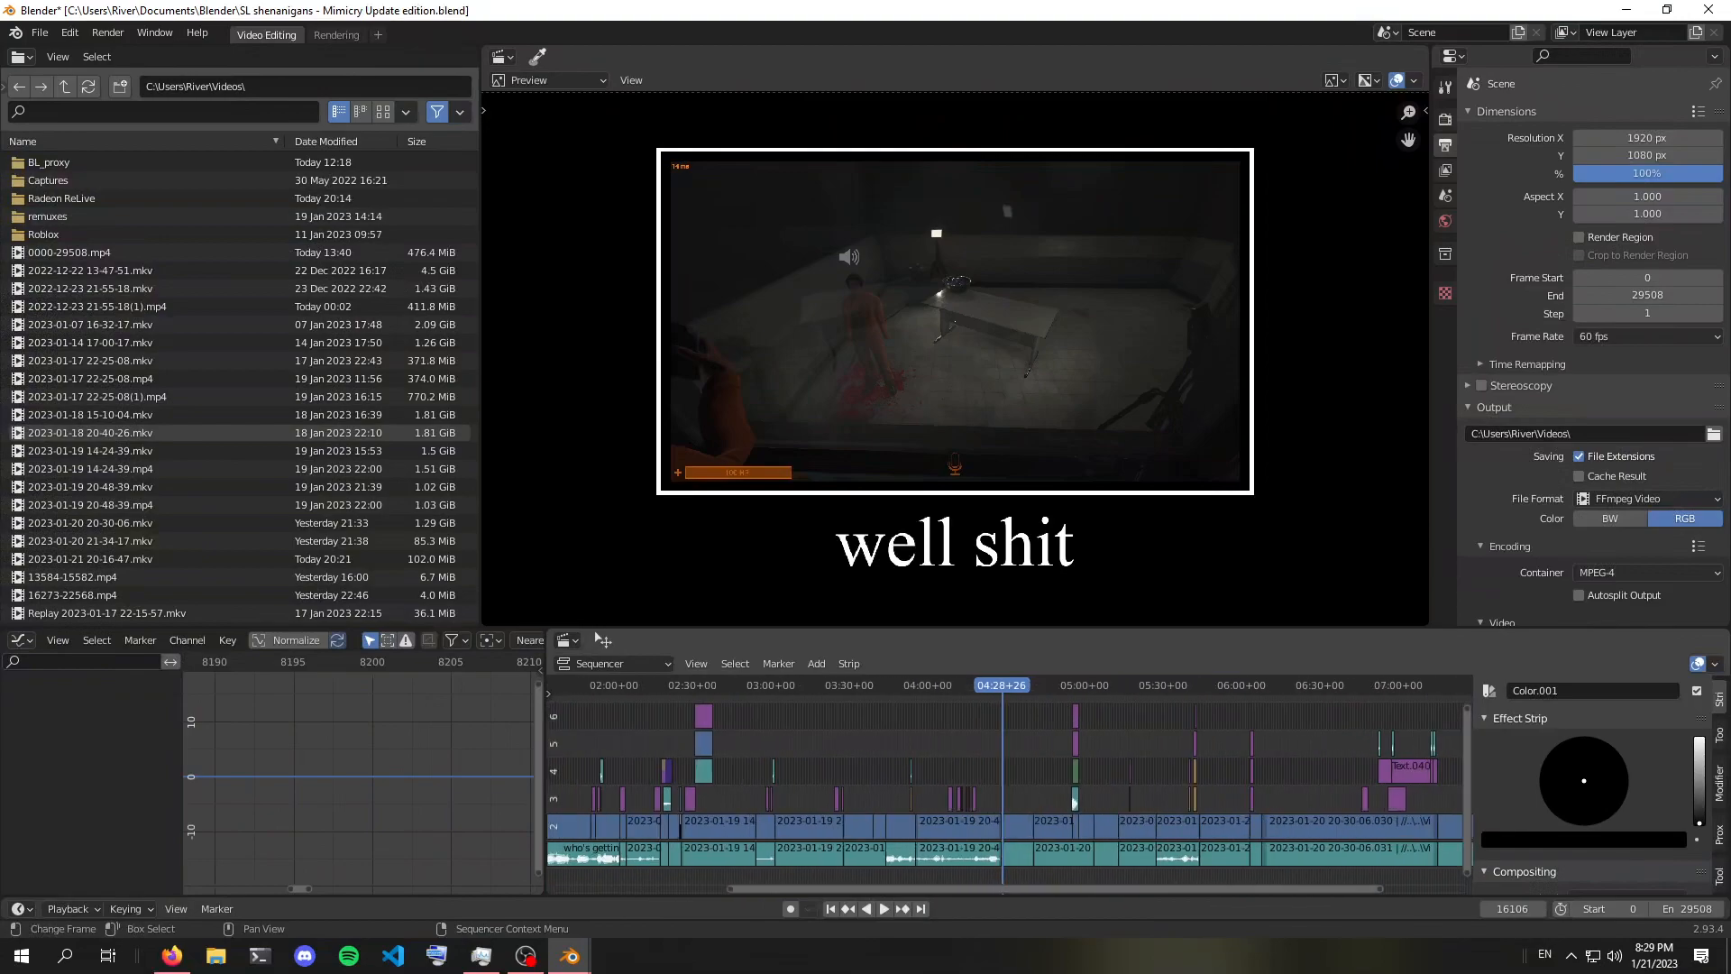
scroll(1005, 799, up, 1)
middle_drag(1005, 800, 830, 799)
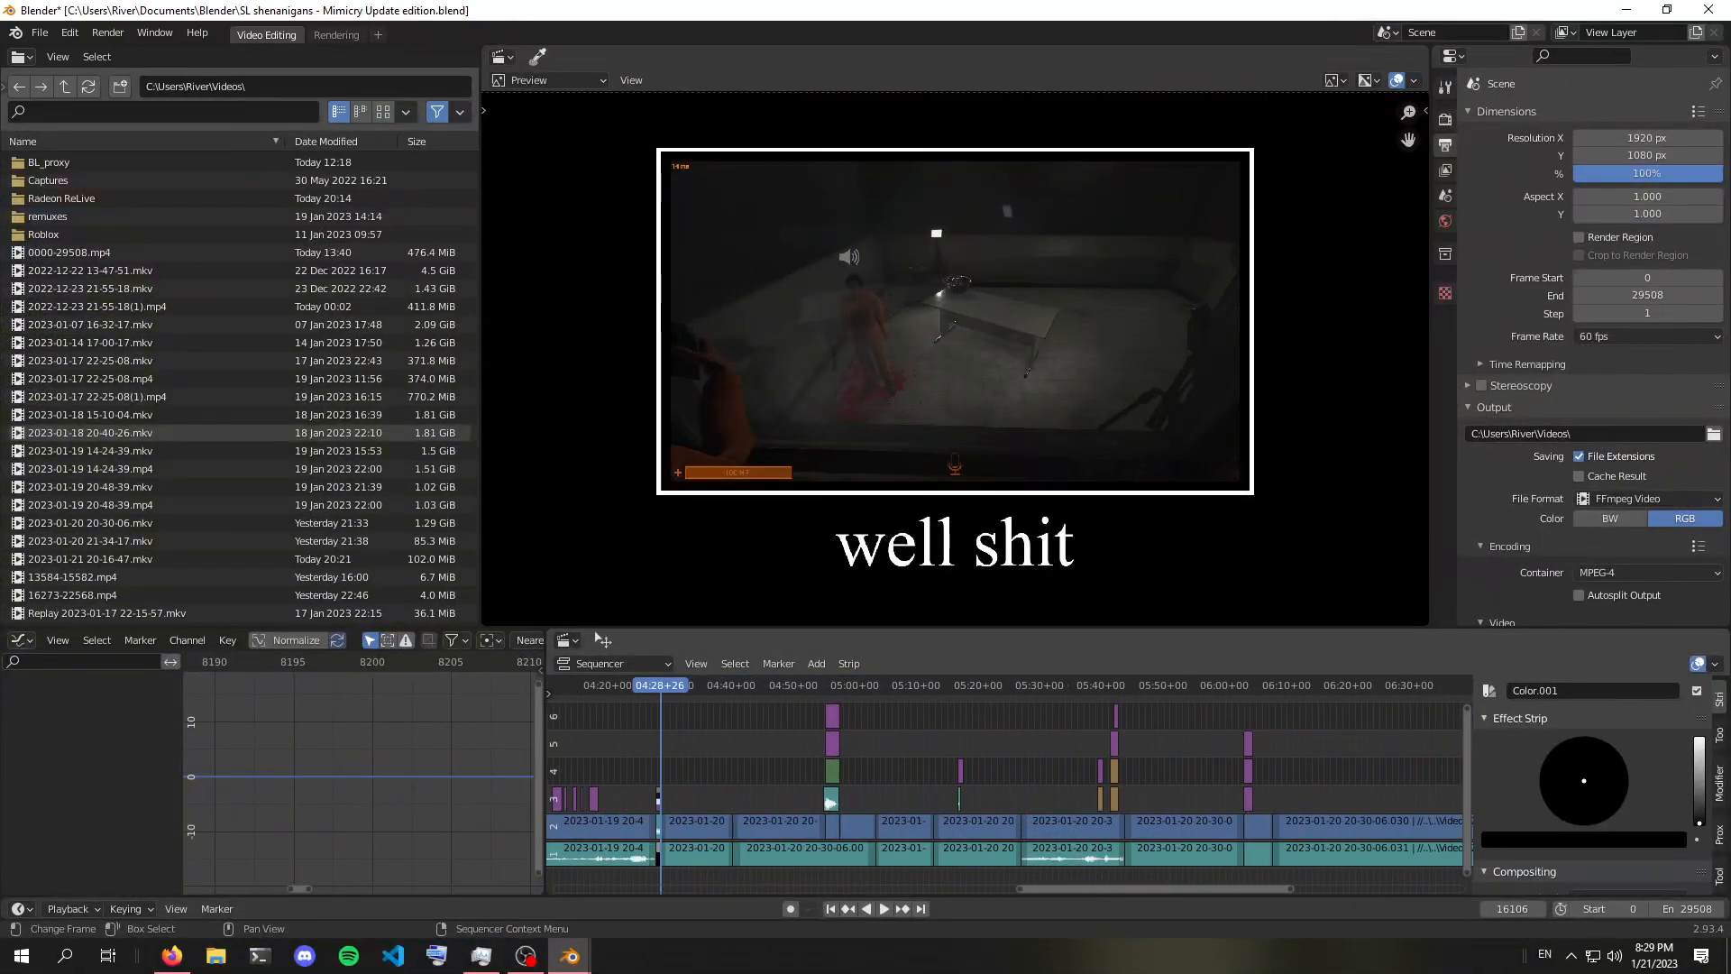
scroll(1009, 799, up, 15)
scroll(1009, 800, down, 16)
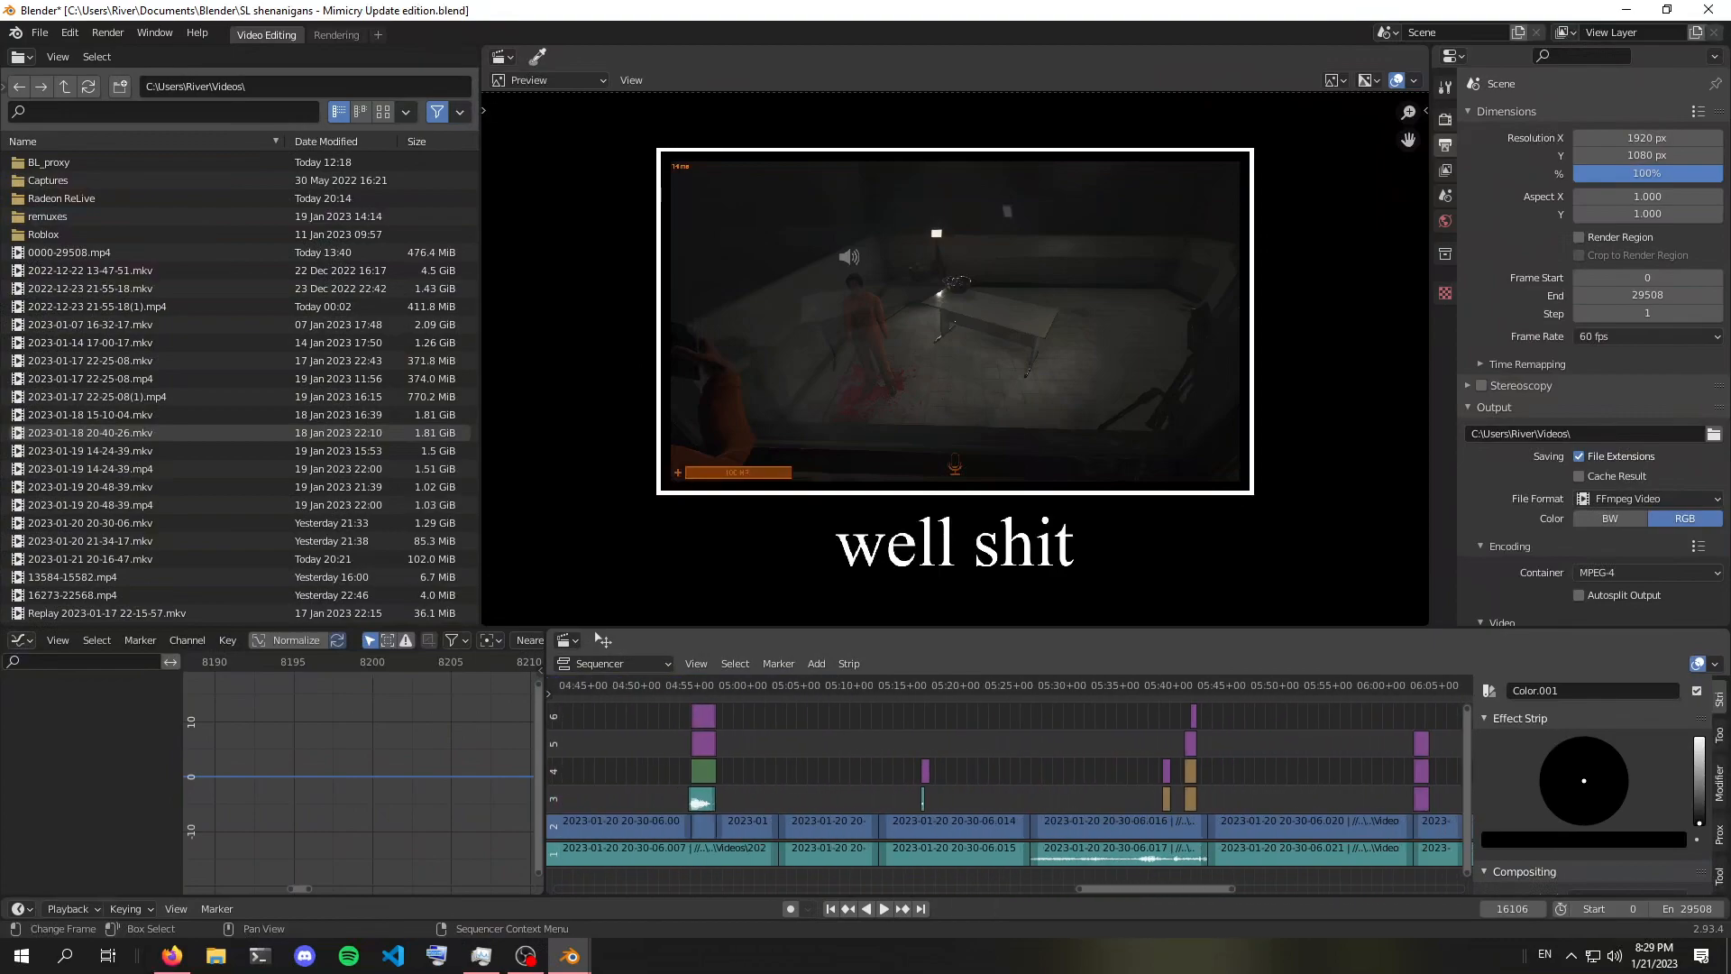
middle_drag(1009, 799, 820, 809)
middle_drag(656, 810, 608, 804)
middle_drag(1008, 800, 696, 795)
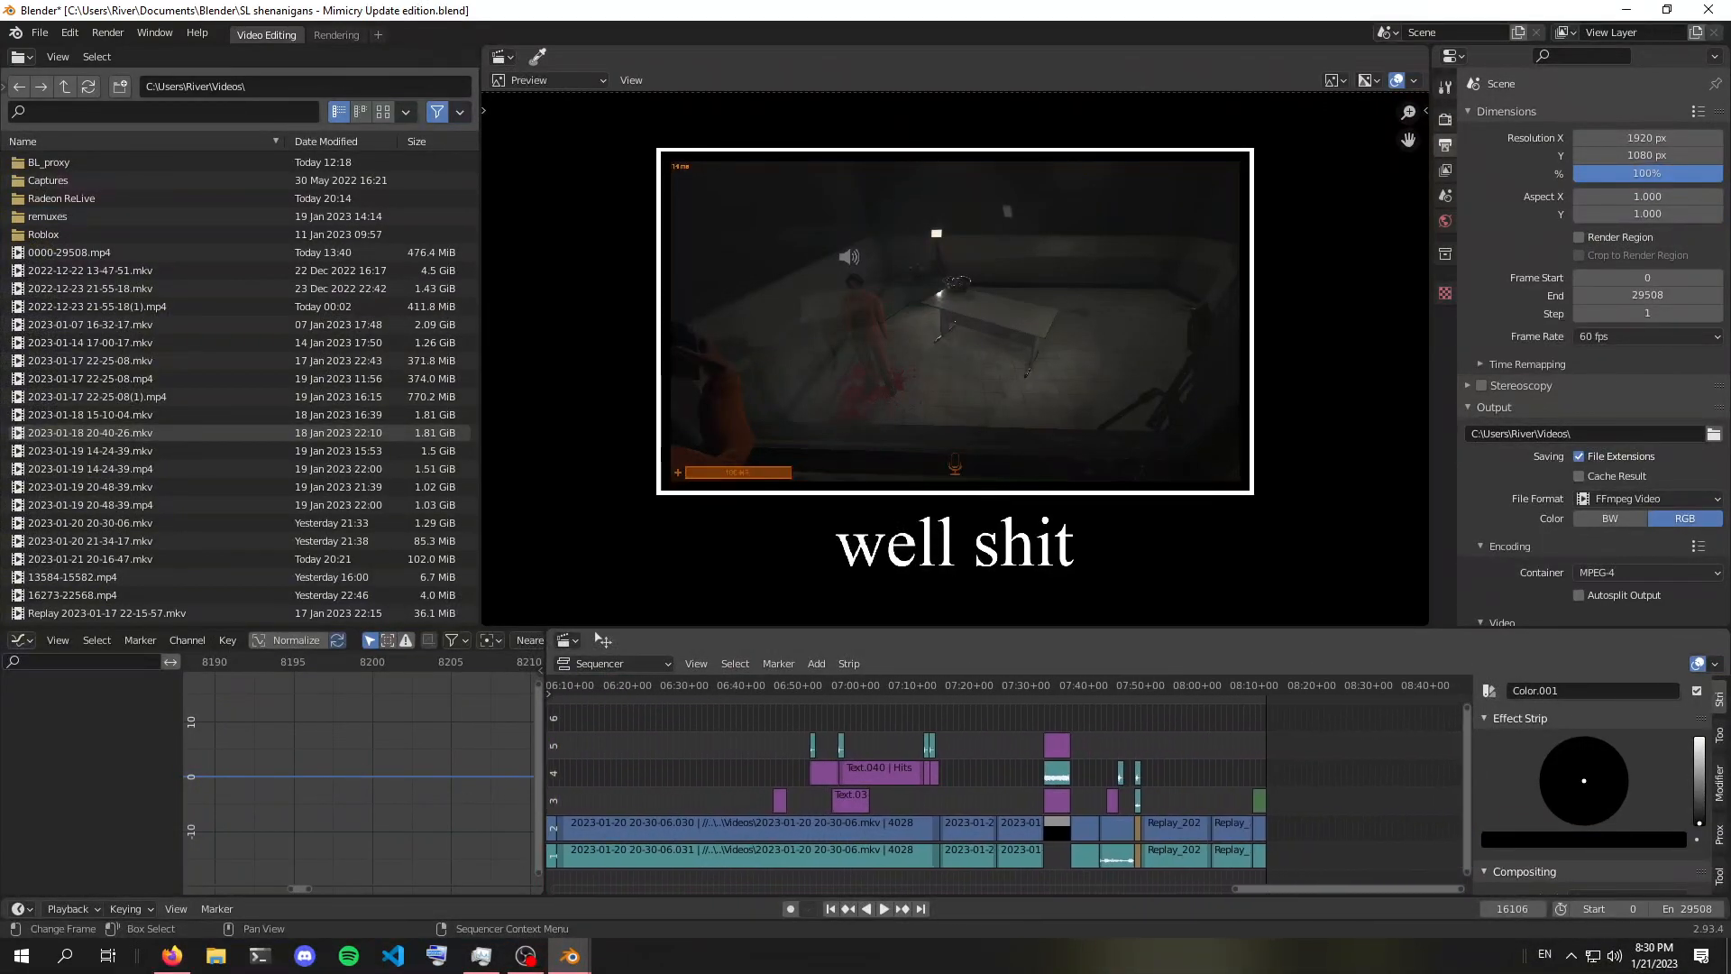
middle_drag(1009, 800, 860, 799)
scroll(1009, 798, up, 10)
middle_drag(1009, 798, 866, 800)
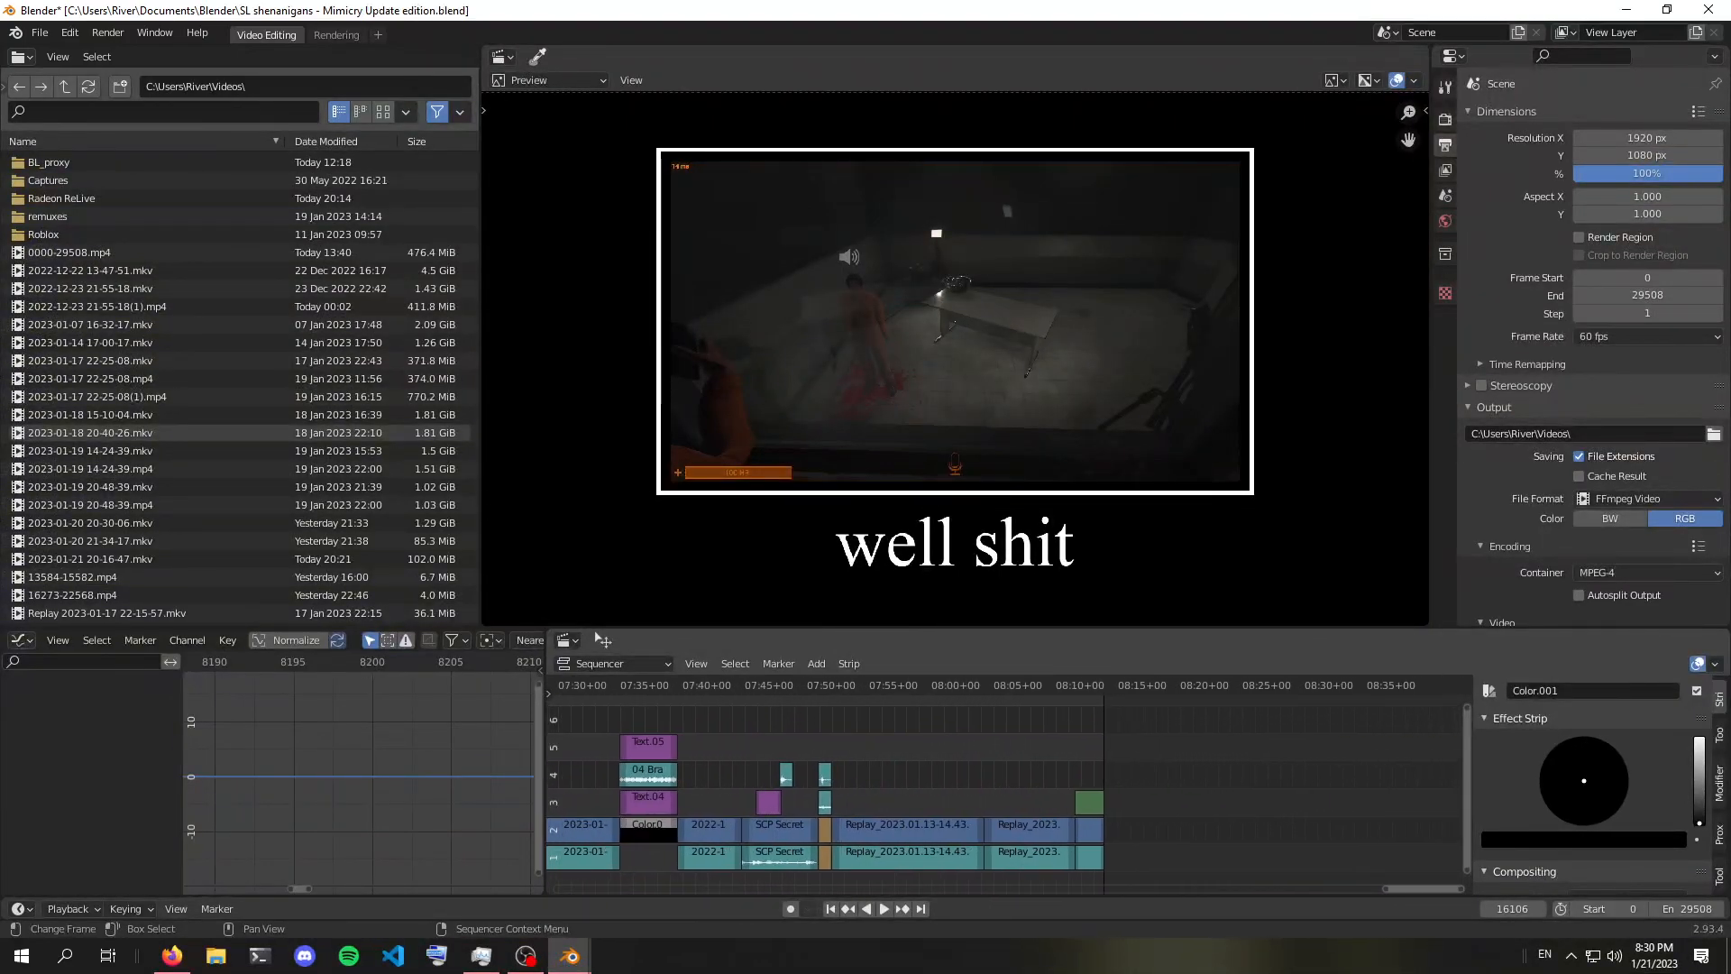
Preview the frame at 07:53+35 and the start of the short orange strip at 07:48+56
scroll(1008, 797, up, 9)
drag(1176, 686, 742, 687)
middle_drag(742, 690, 1158, 696)
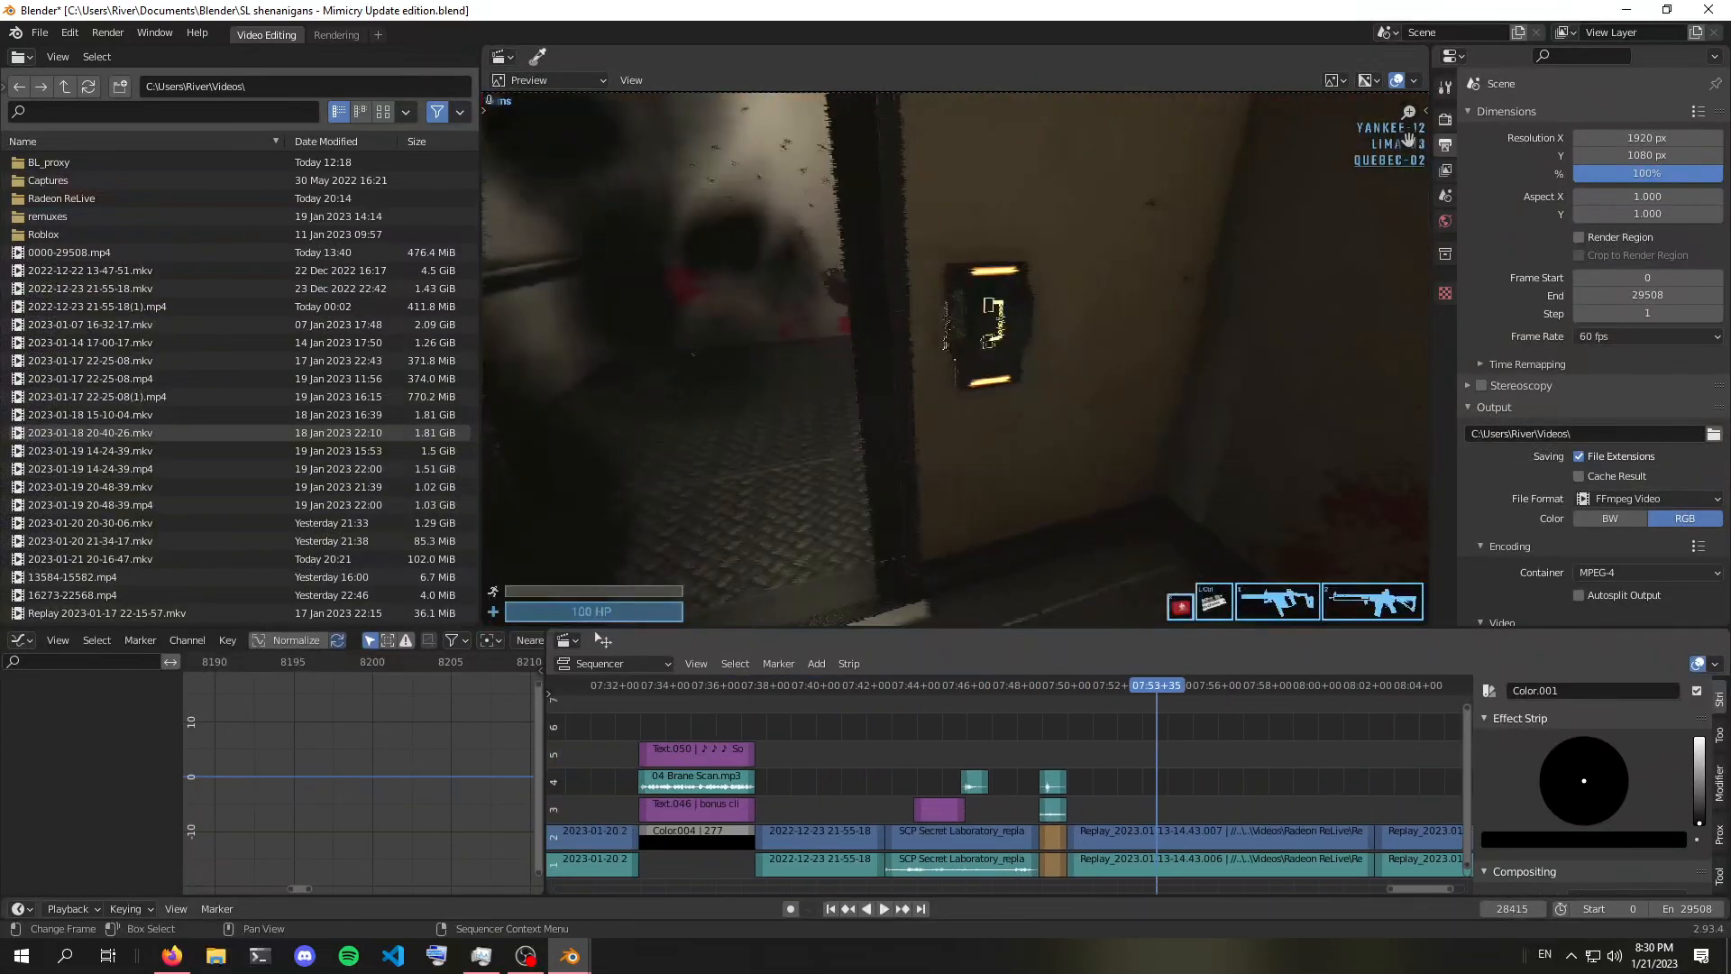
click(1041, 686)
key(Left)
scroll(1009, 798, down, 14)
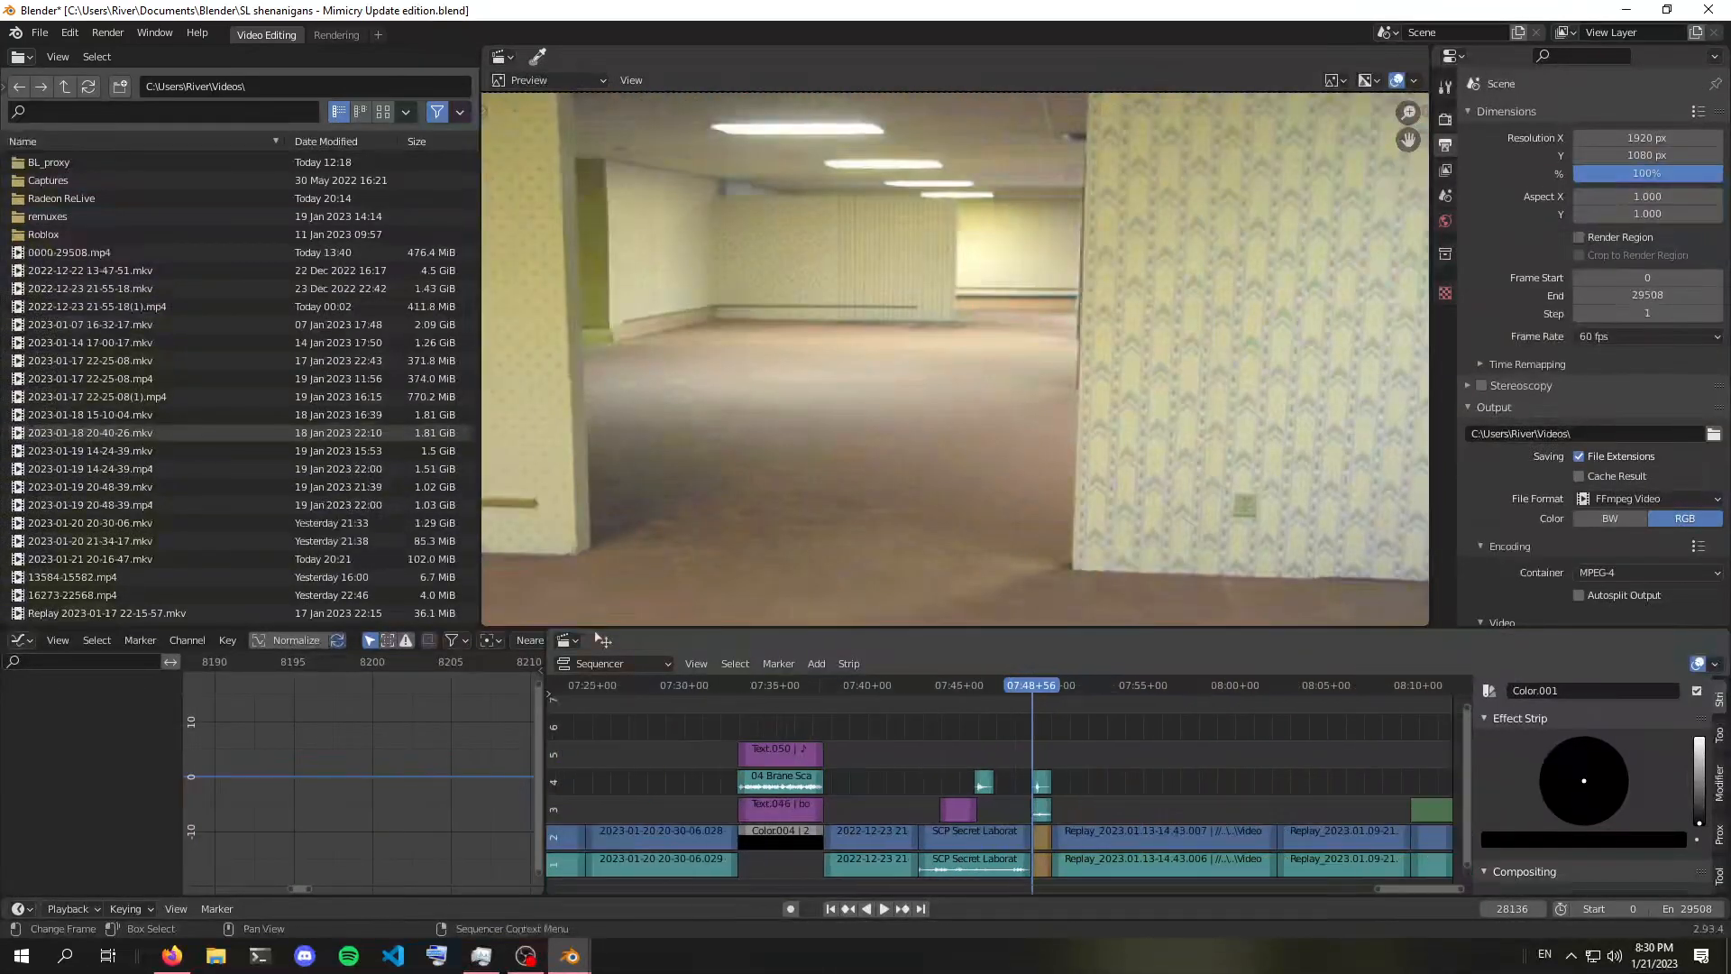
Place the playhead at 07:29+29 and play to 07:35+04 to check the bonus clips title card
middle_drag(1009, 798, 1135, 800)
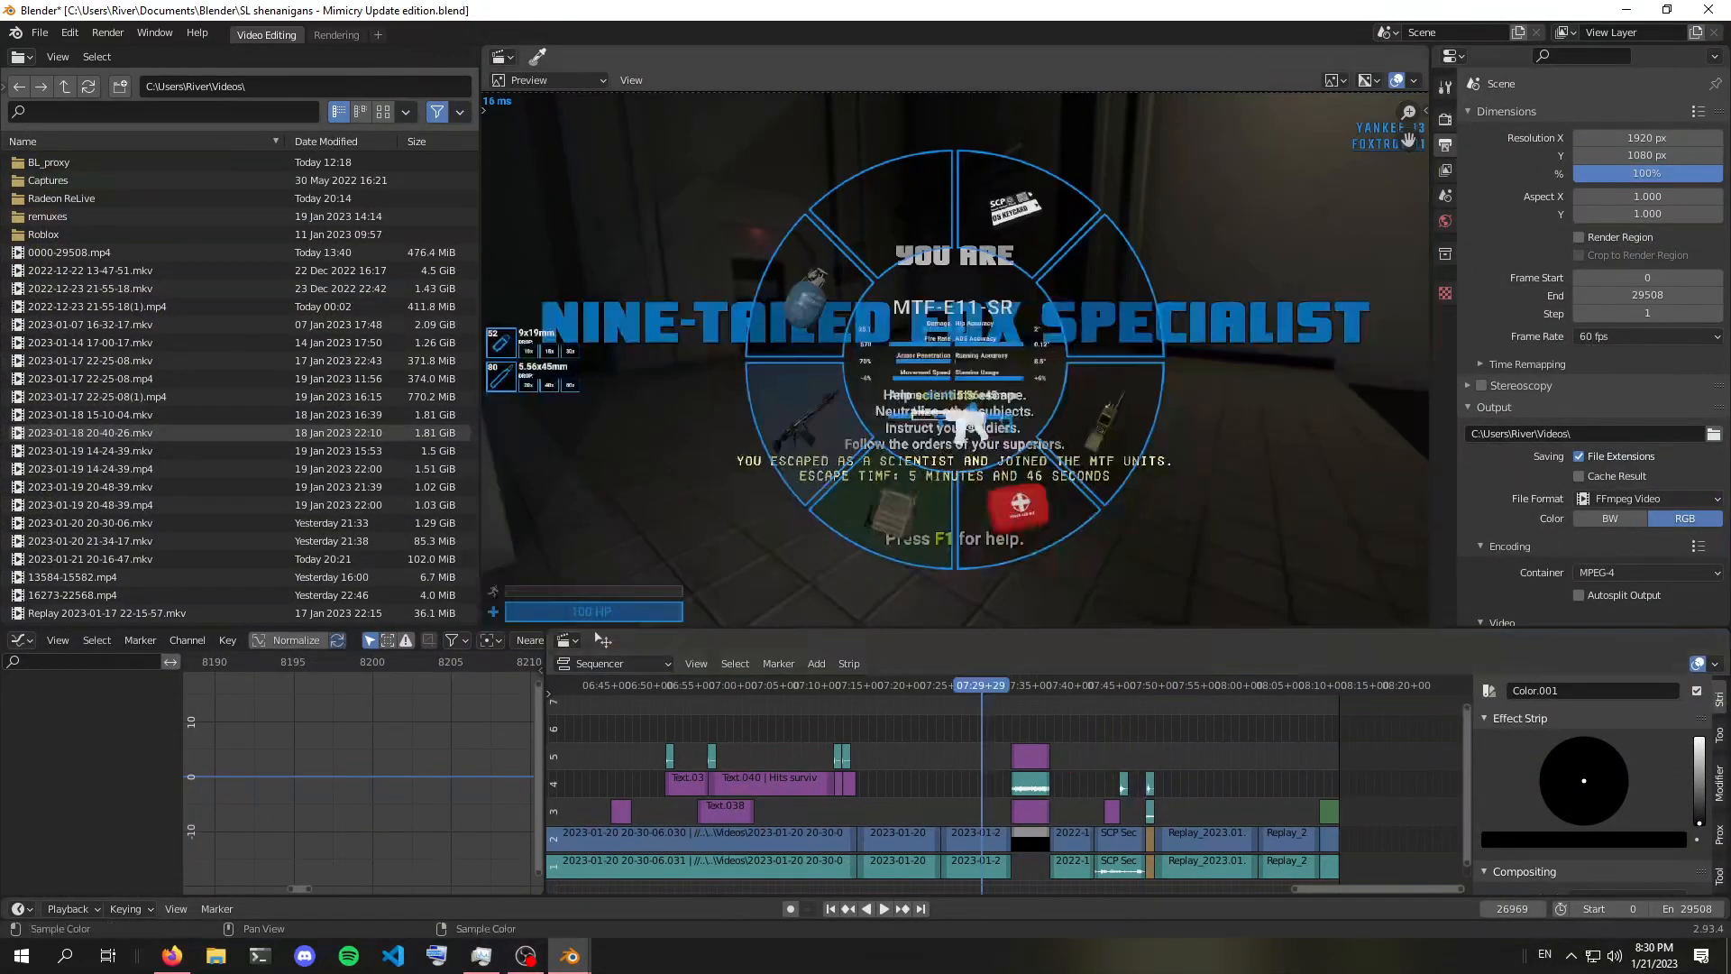
scroll(1025, 775, up, 16)
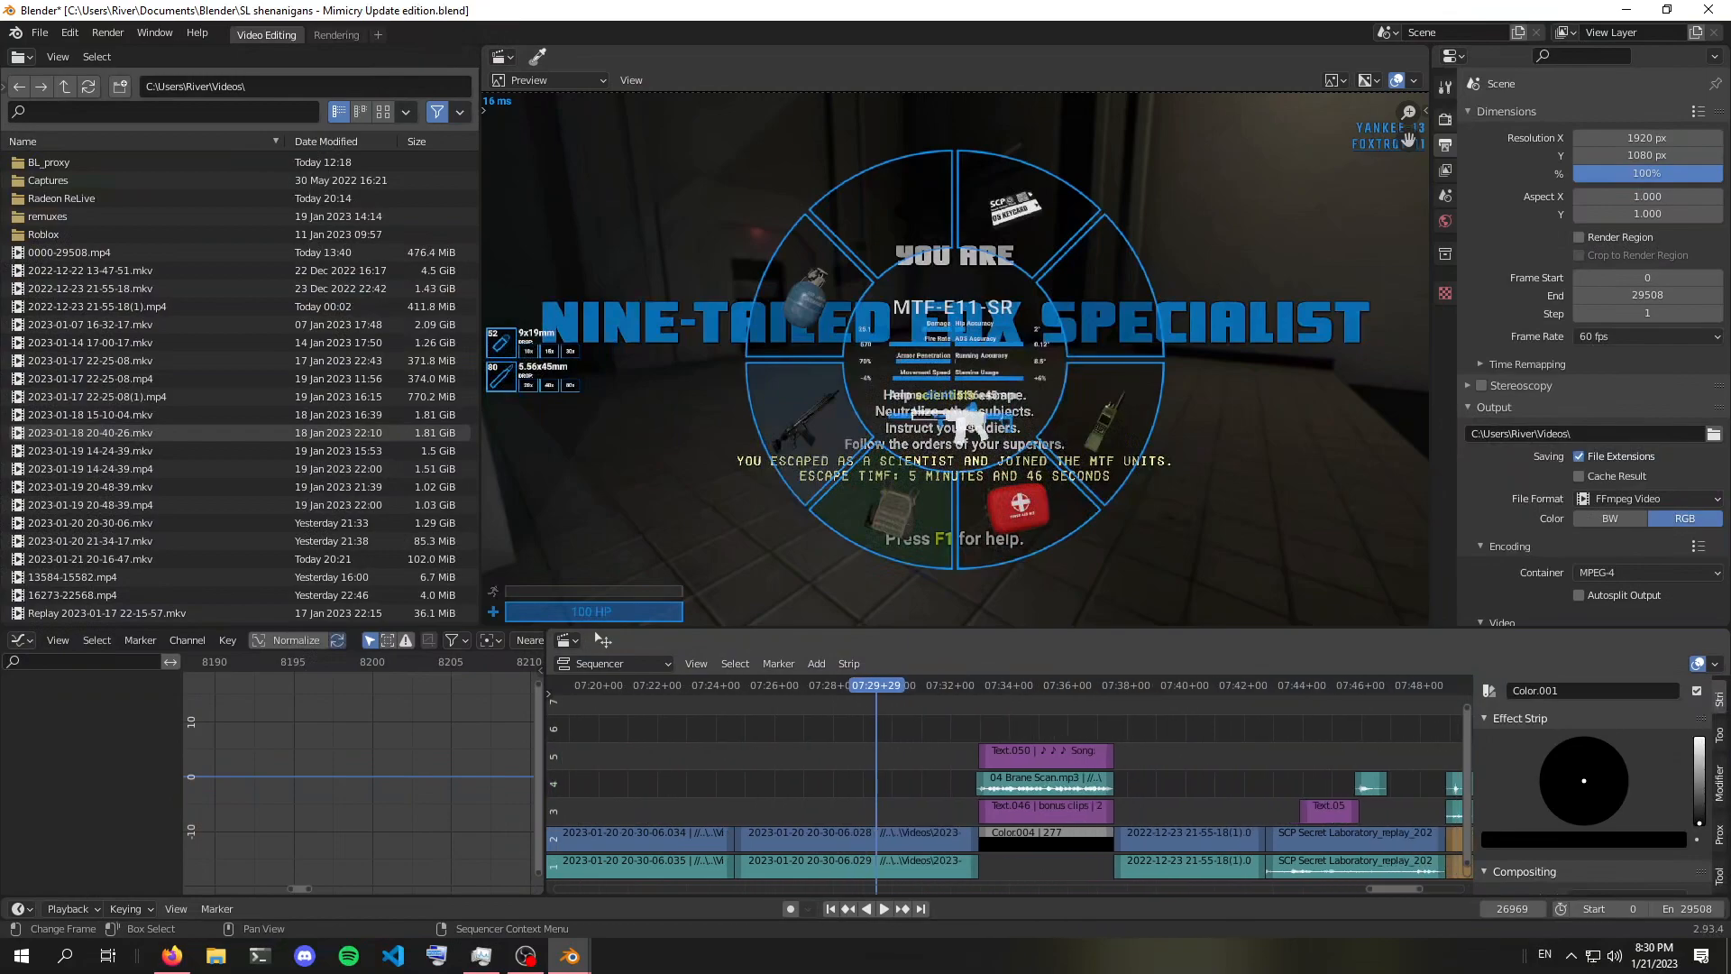
key(space)
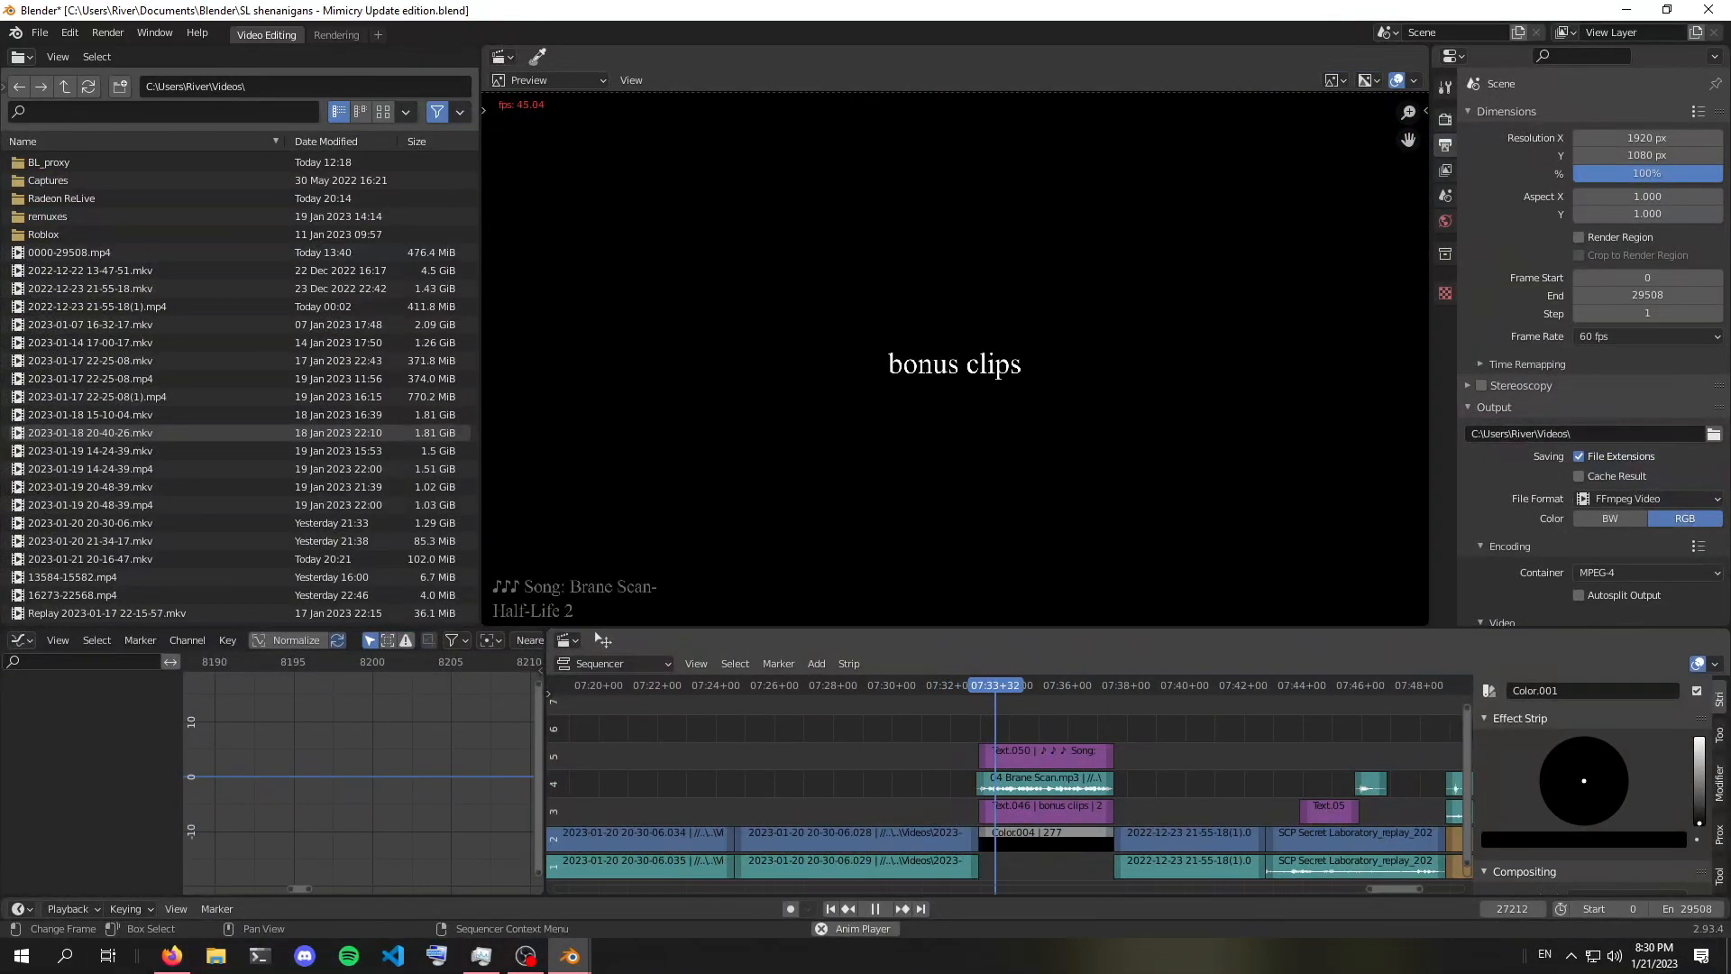
key(space)
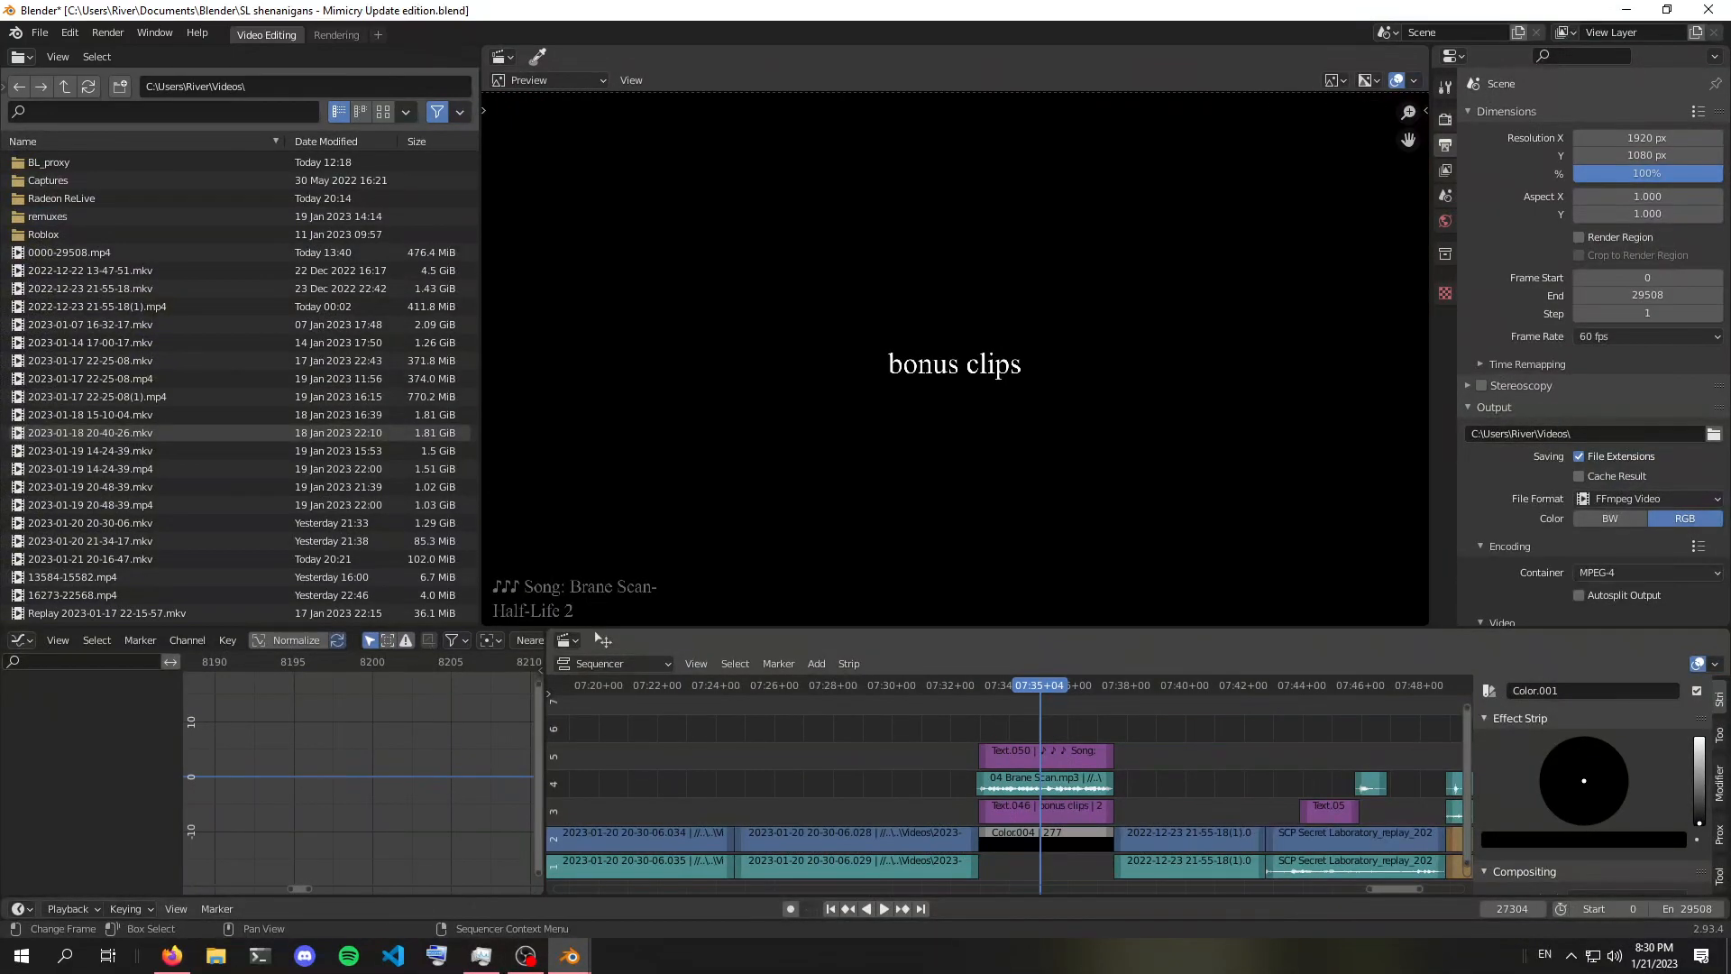
Examine the layout of the whole sequence and of the bonus clip strips following the 07:35+04 title card
scroll(1010, 785, down, 20)
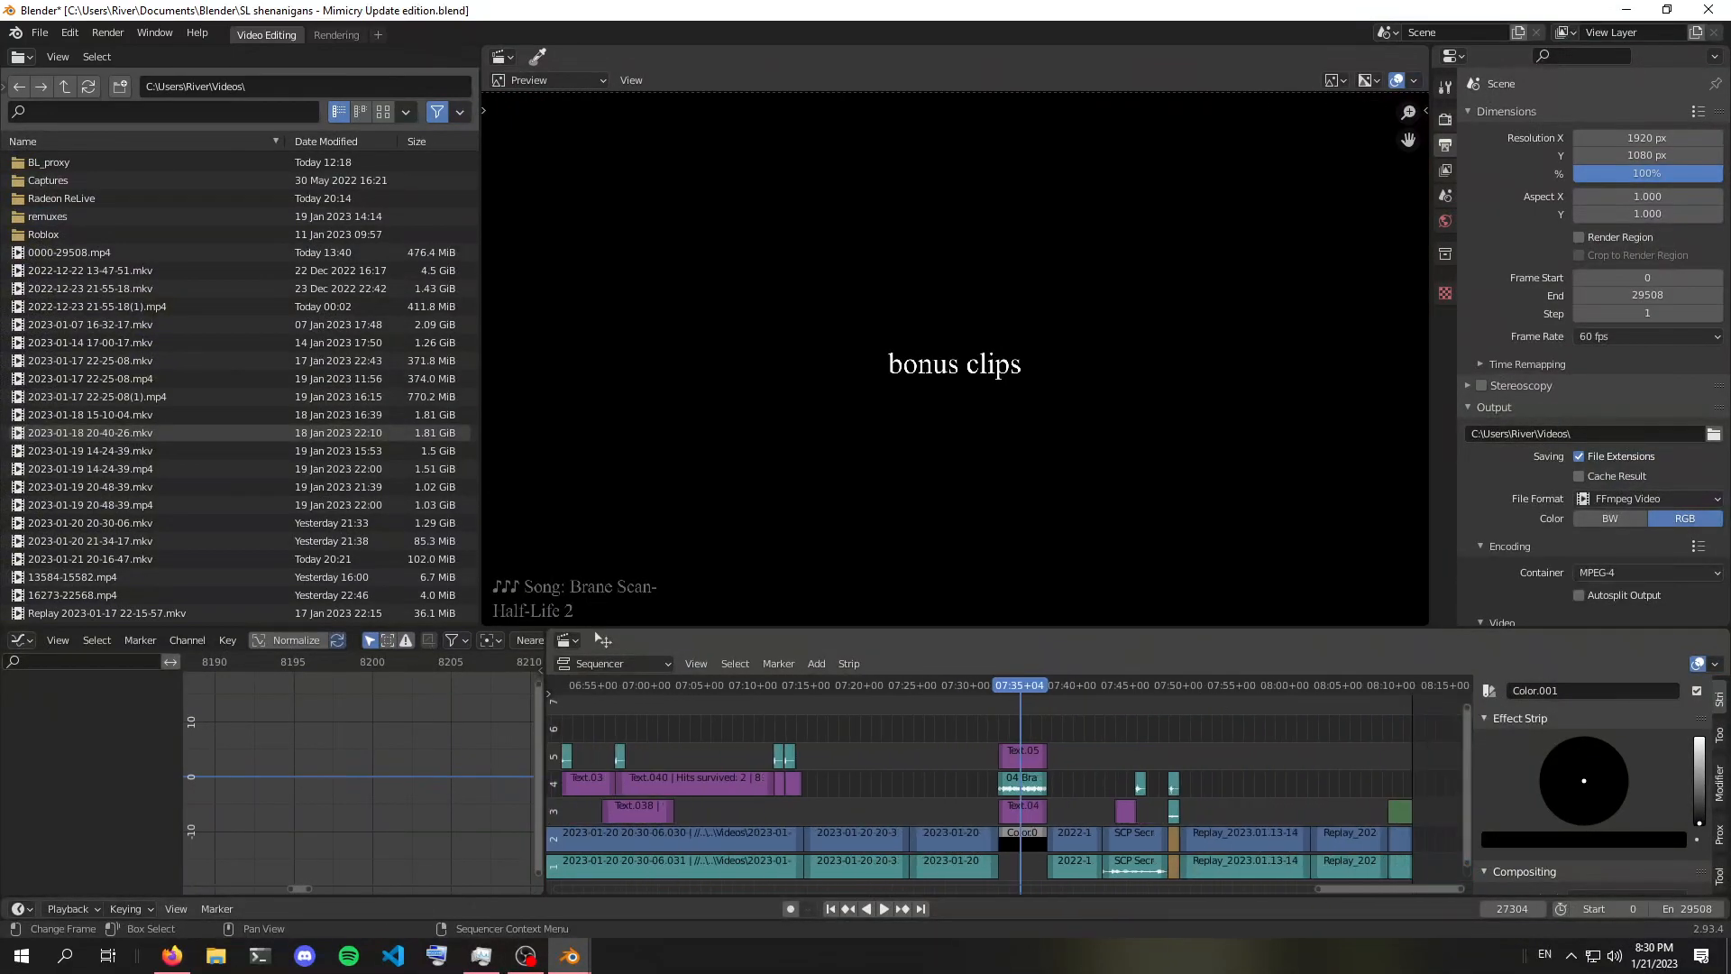
scroll(1009, 784, down, 5)
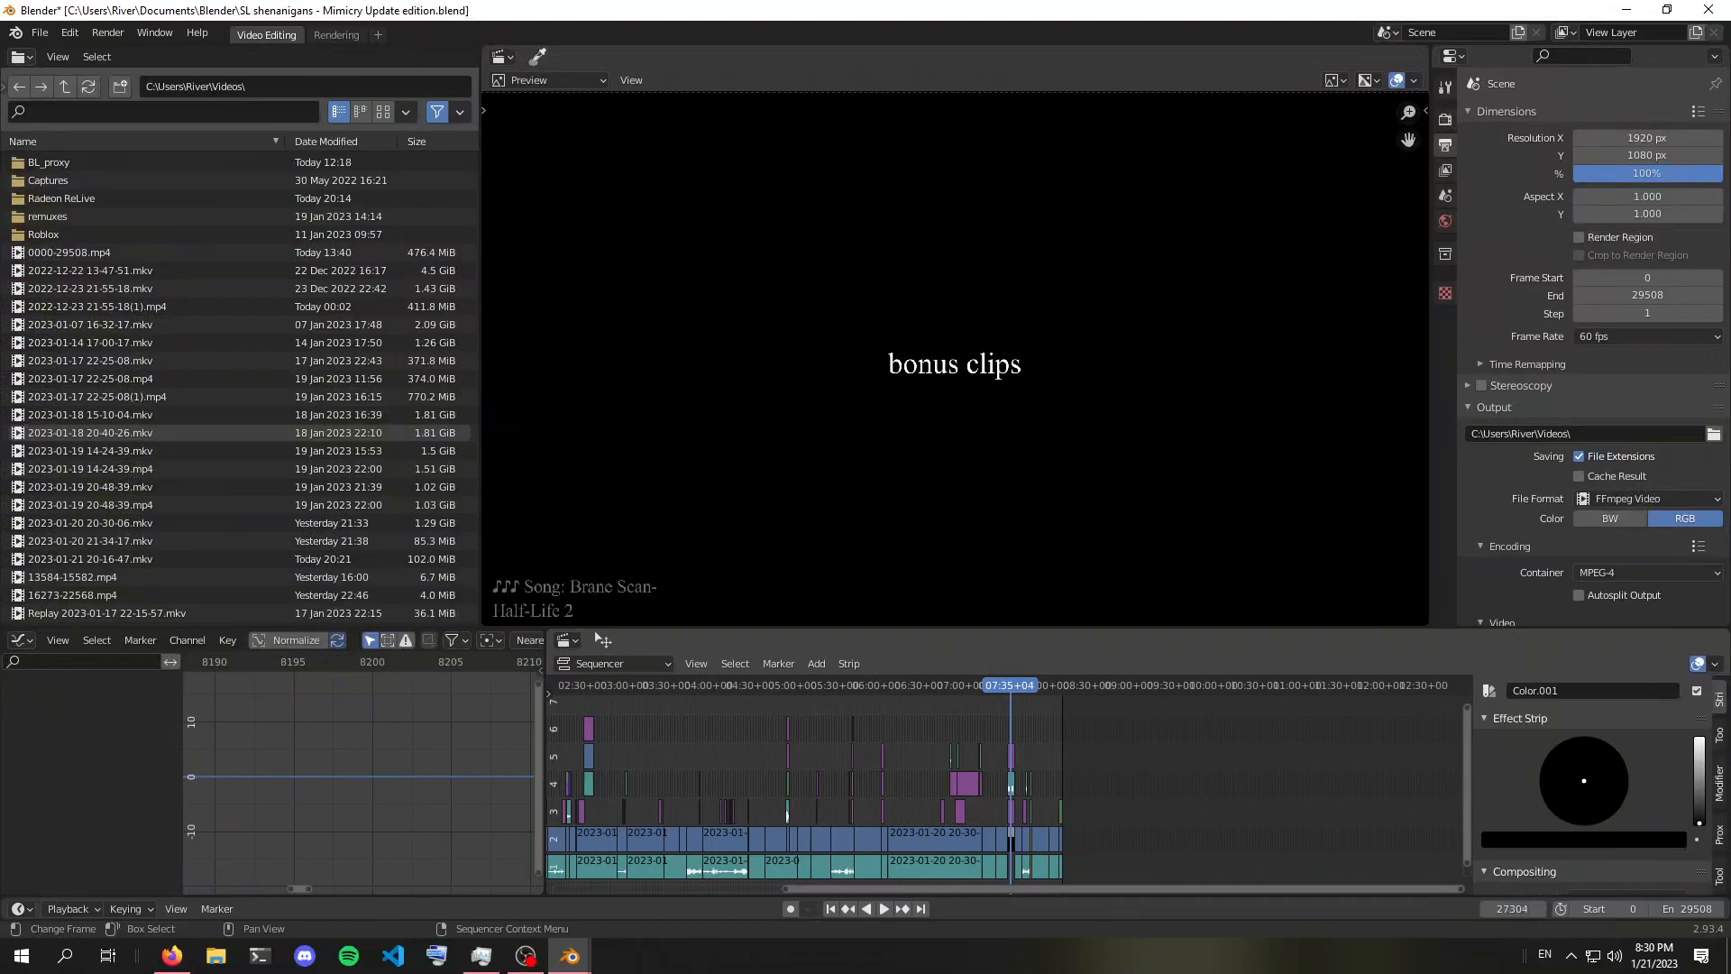
scroll(1009, 784, down, 10)
scroll(1010, 784, up, 8)
middle_drag(1009, 784, 1395, 794)
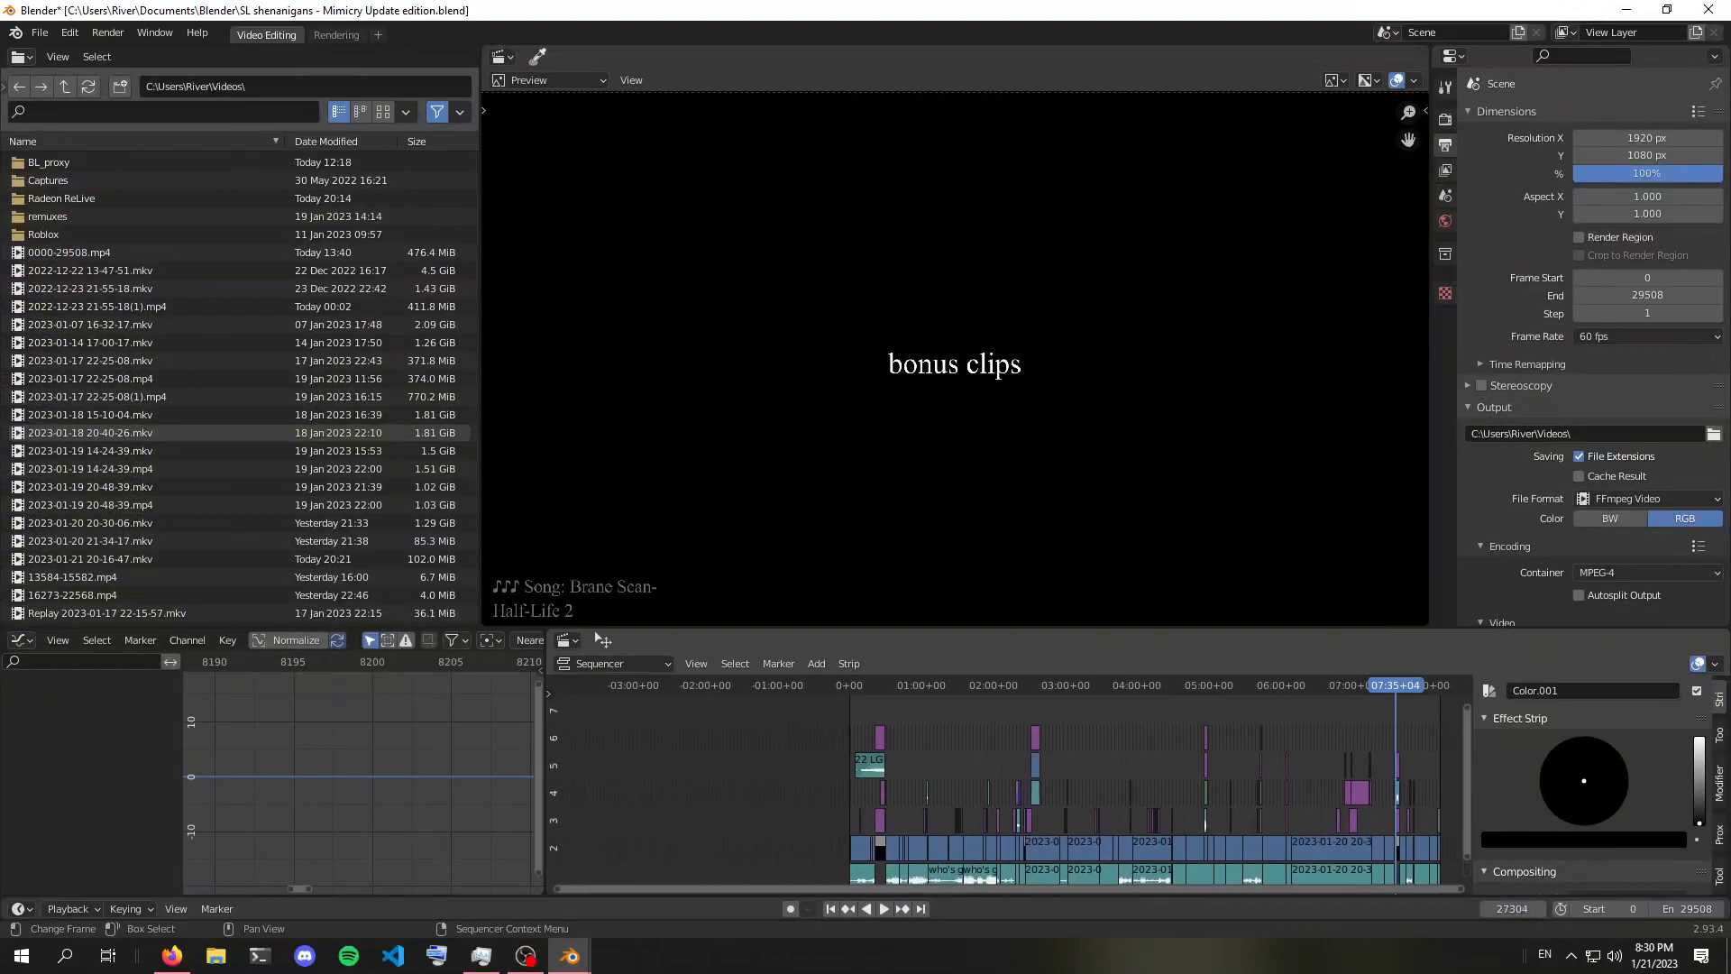
scroll(1009, 785, up, 7)
middle_drag(1274, 787, 745, 782)
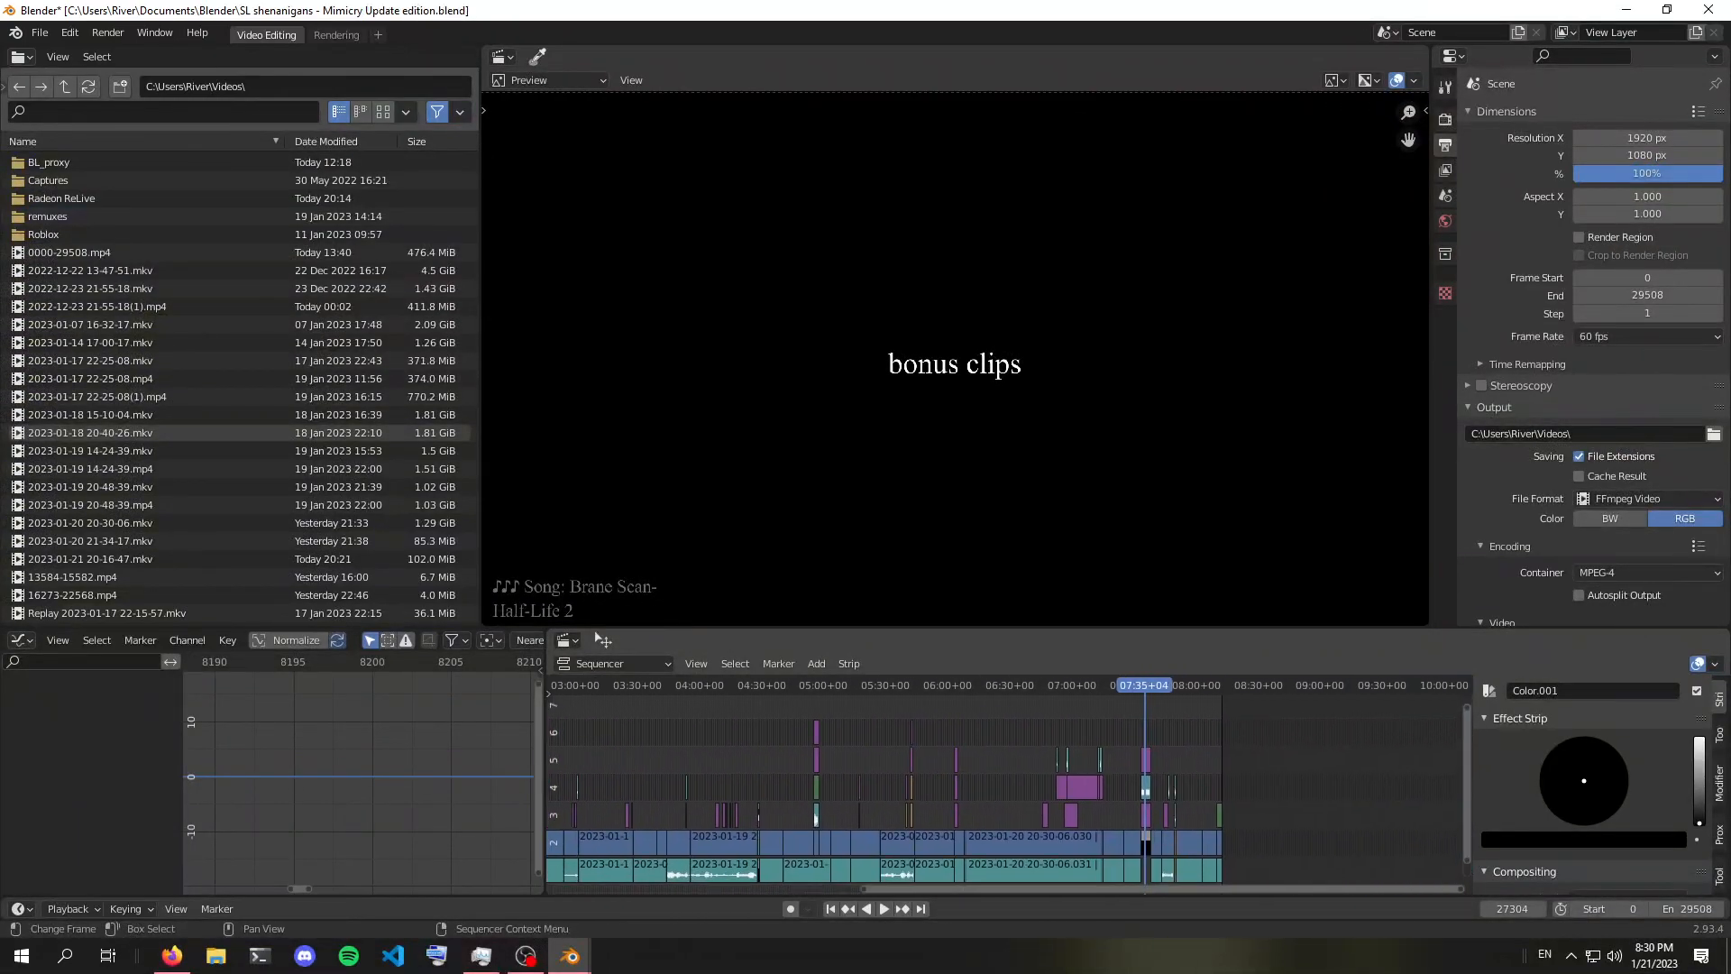
scroll(1010, 785, up, 14)
middle_drag(1174, 783, 845, 789)
scroll(1010, 784, down, 2)
scroll(1010, 784, up, 15)
middle_drag(1122, 785, 895, 785)
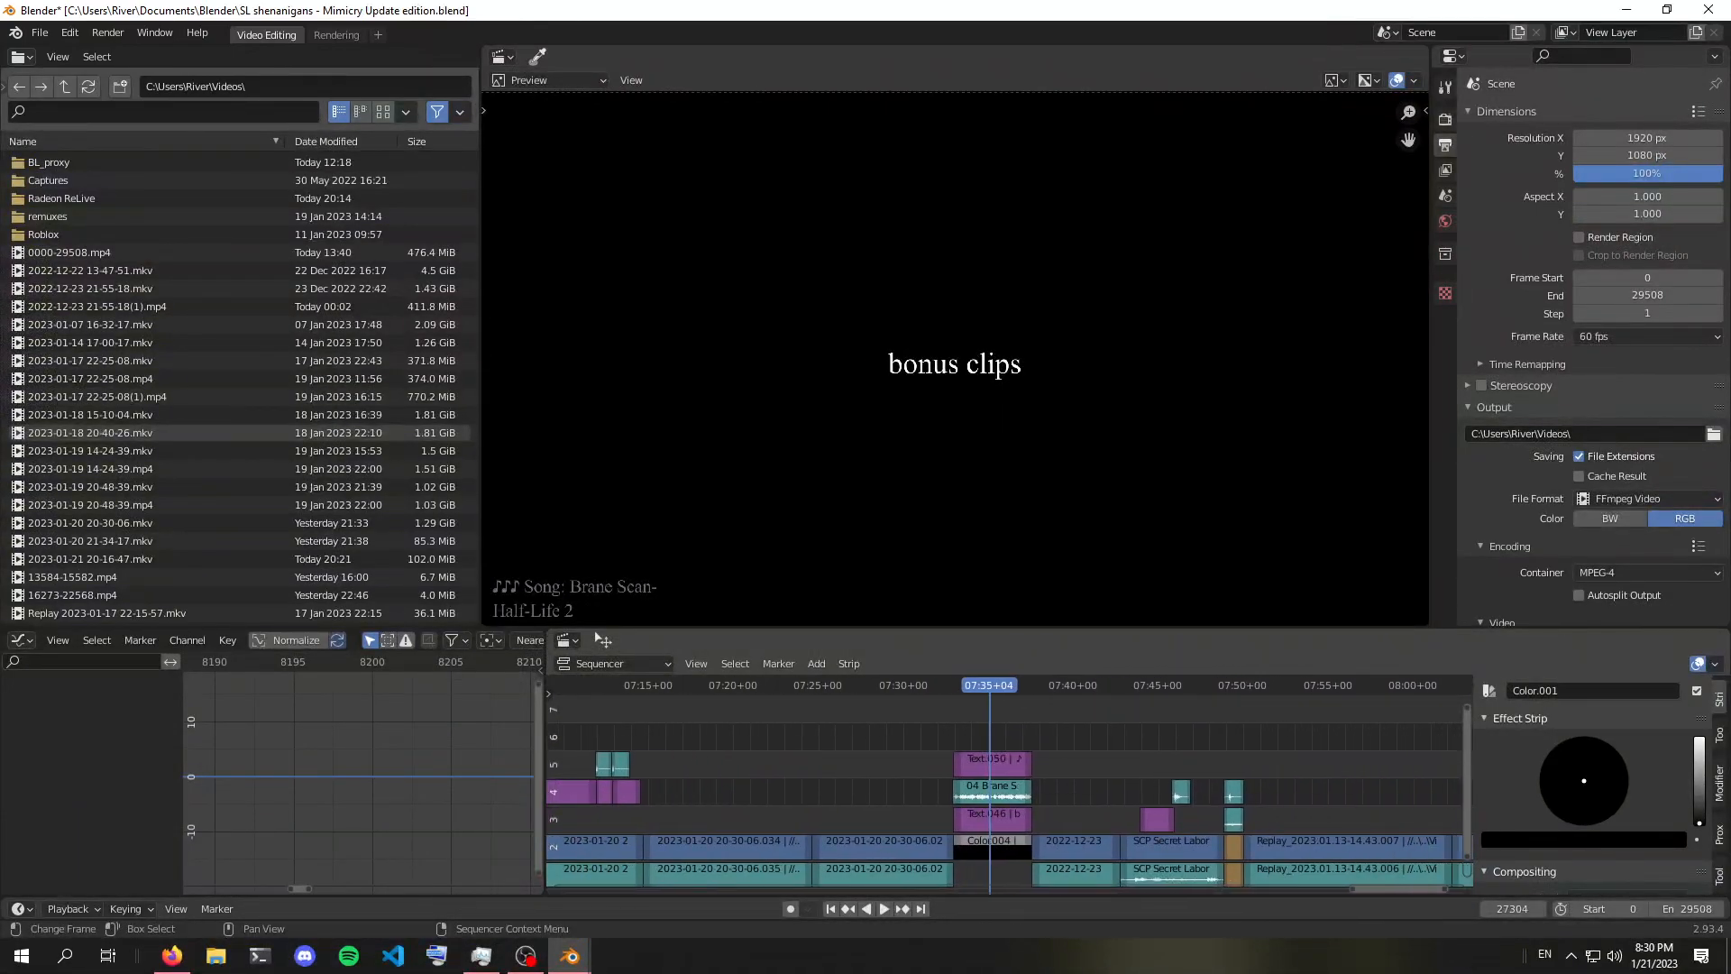
middle_drag(1009, 784, 793, 777)
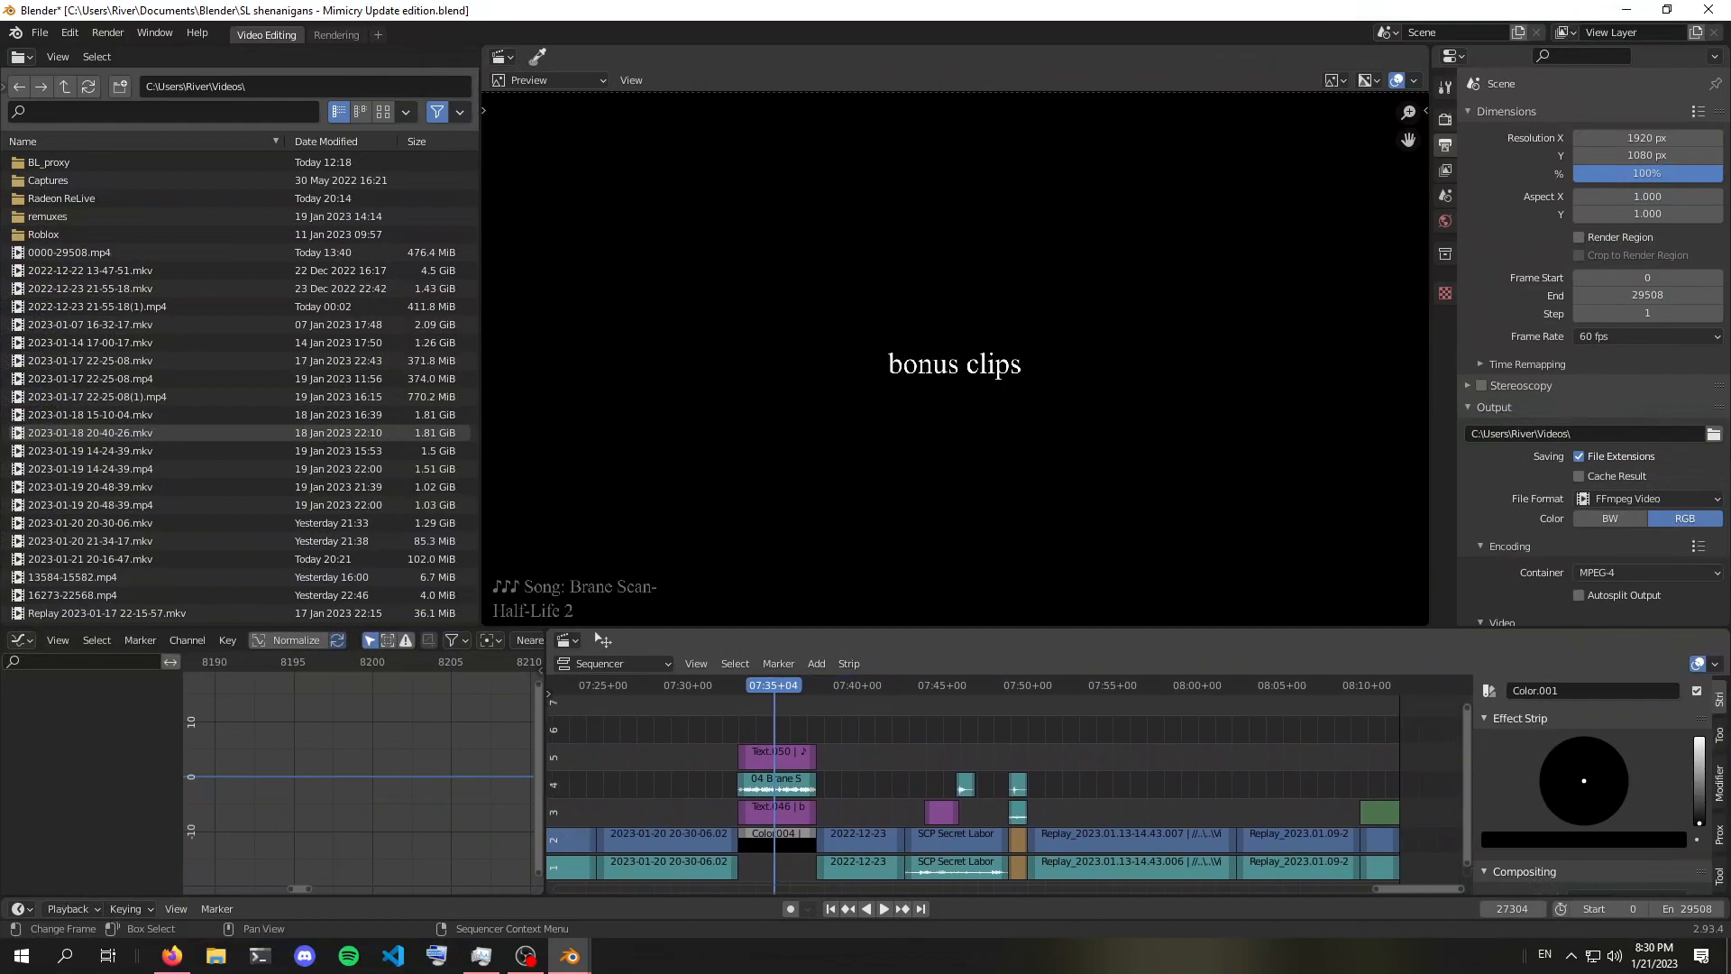
scroll(1009, 784, down, 5)
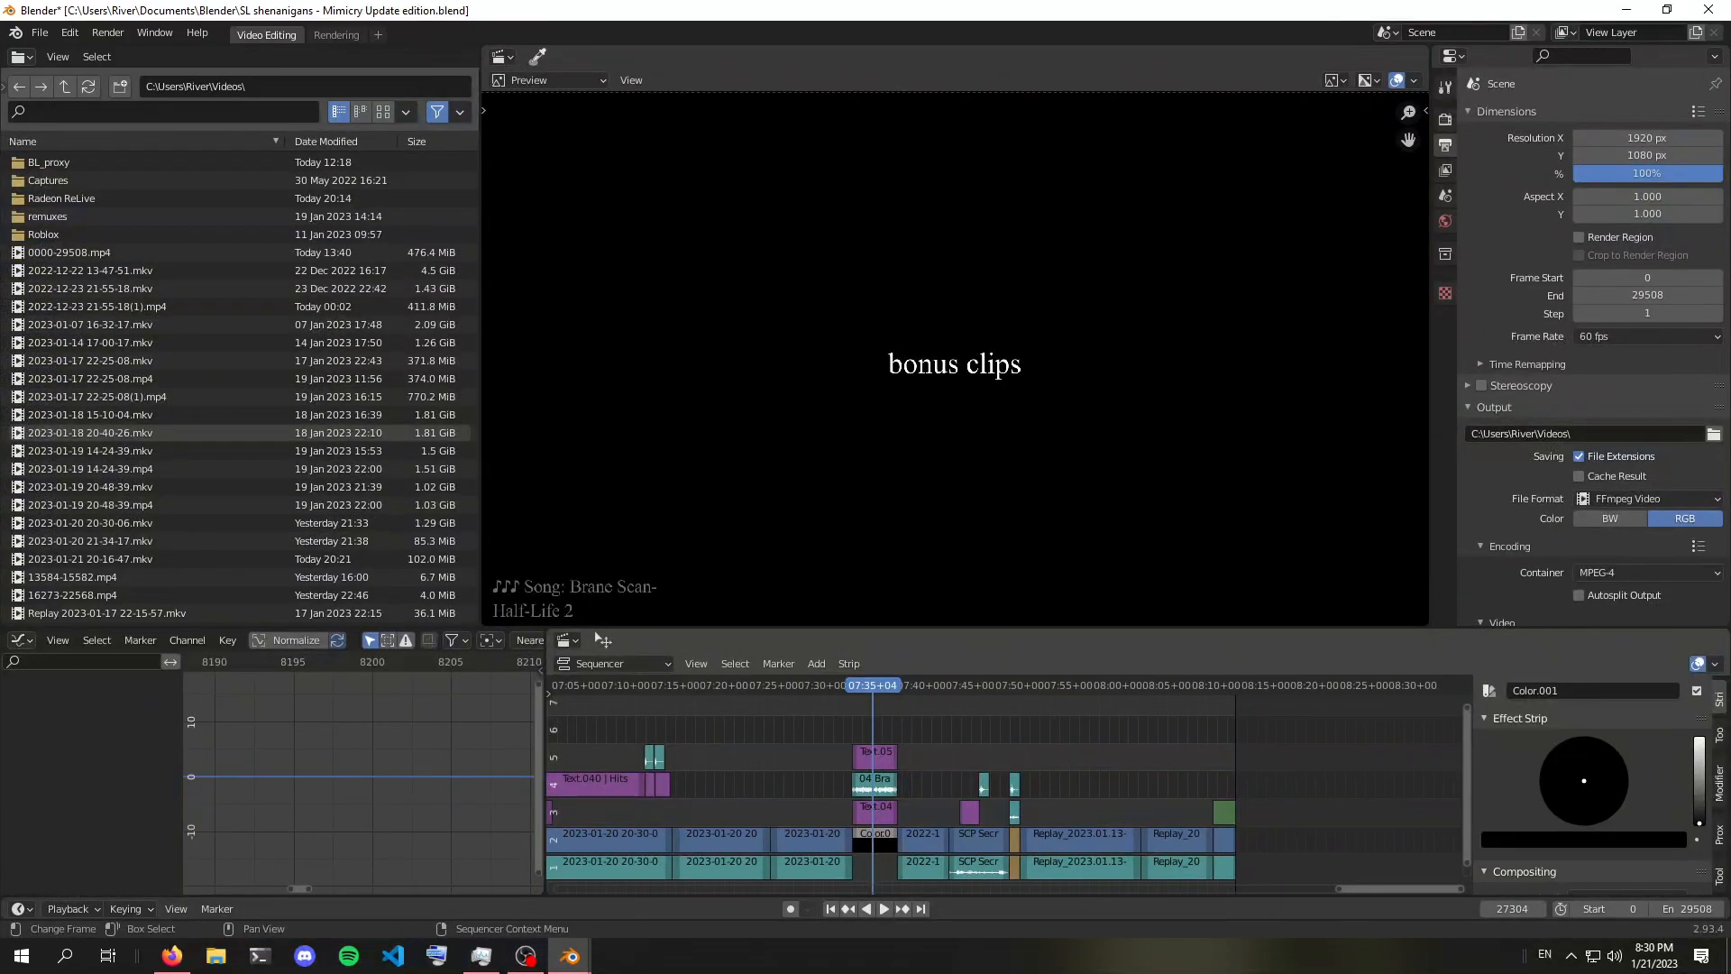
scroll(1000, 785, down, 3)
scroll(1001, 784, down, 3)
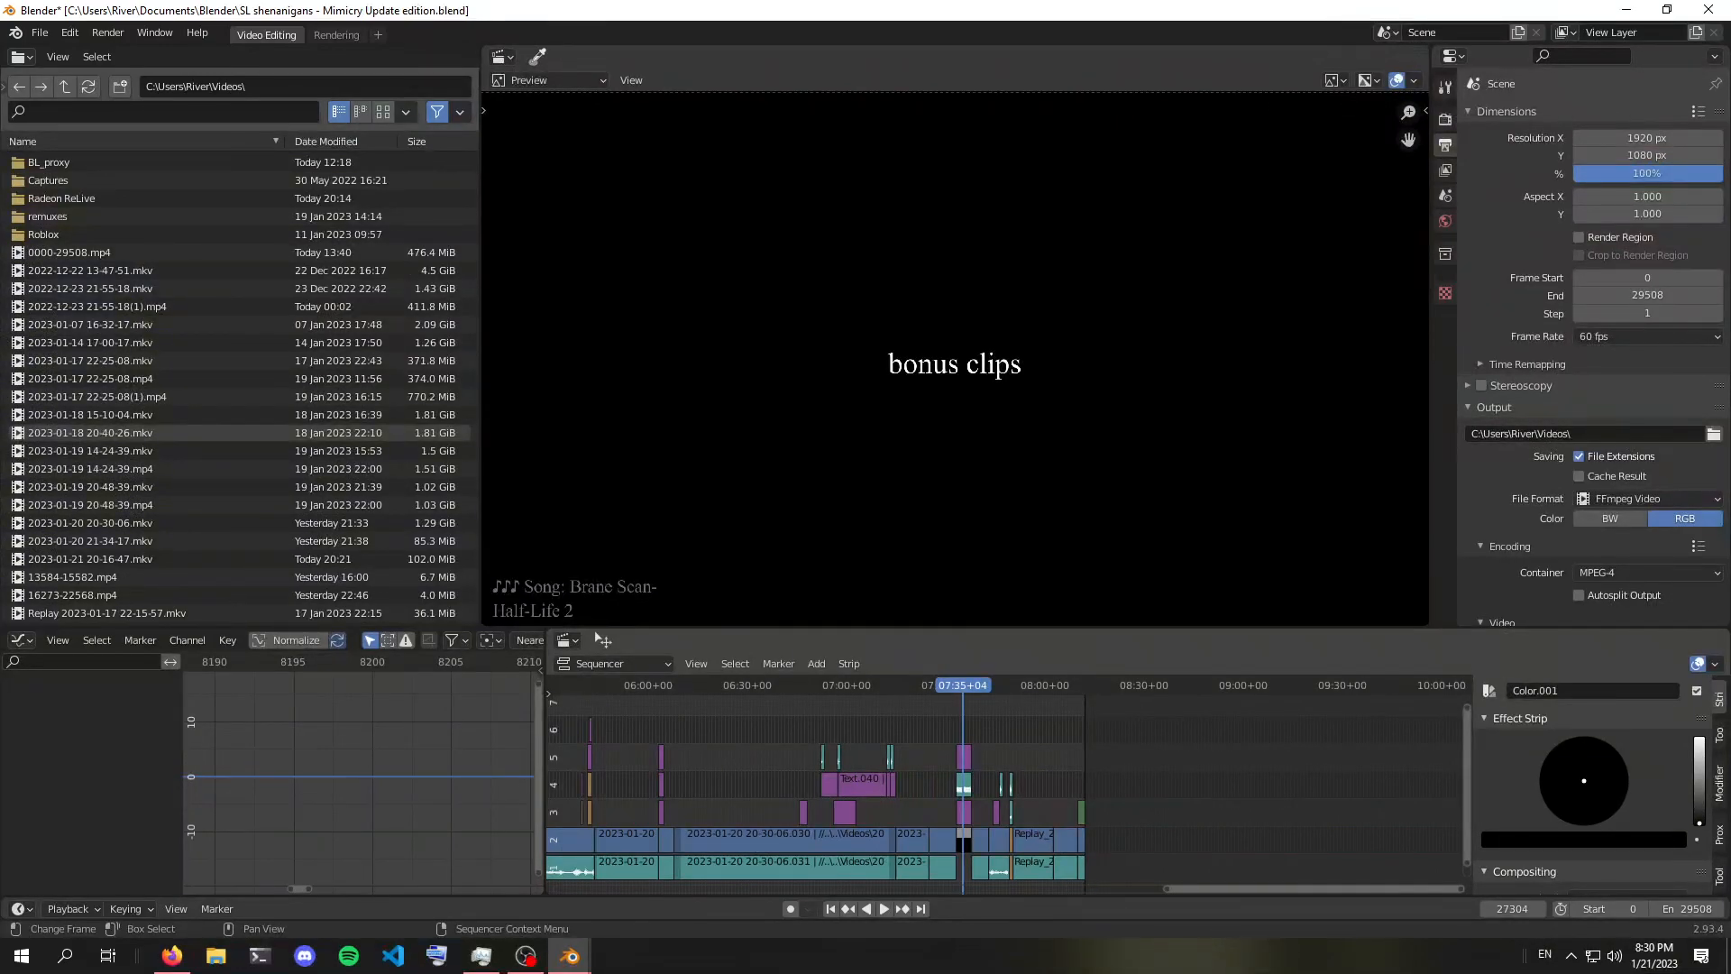
scroll(961, 785, up, 3)
scroll(961, 784, up, 2)
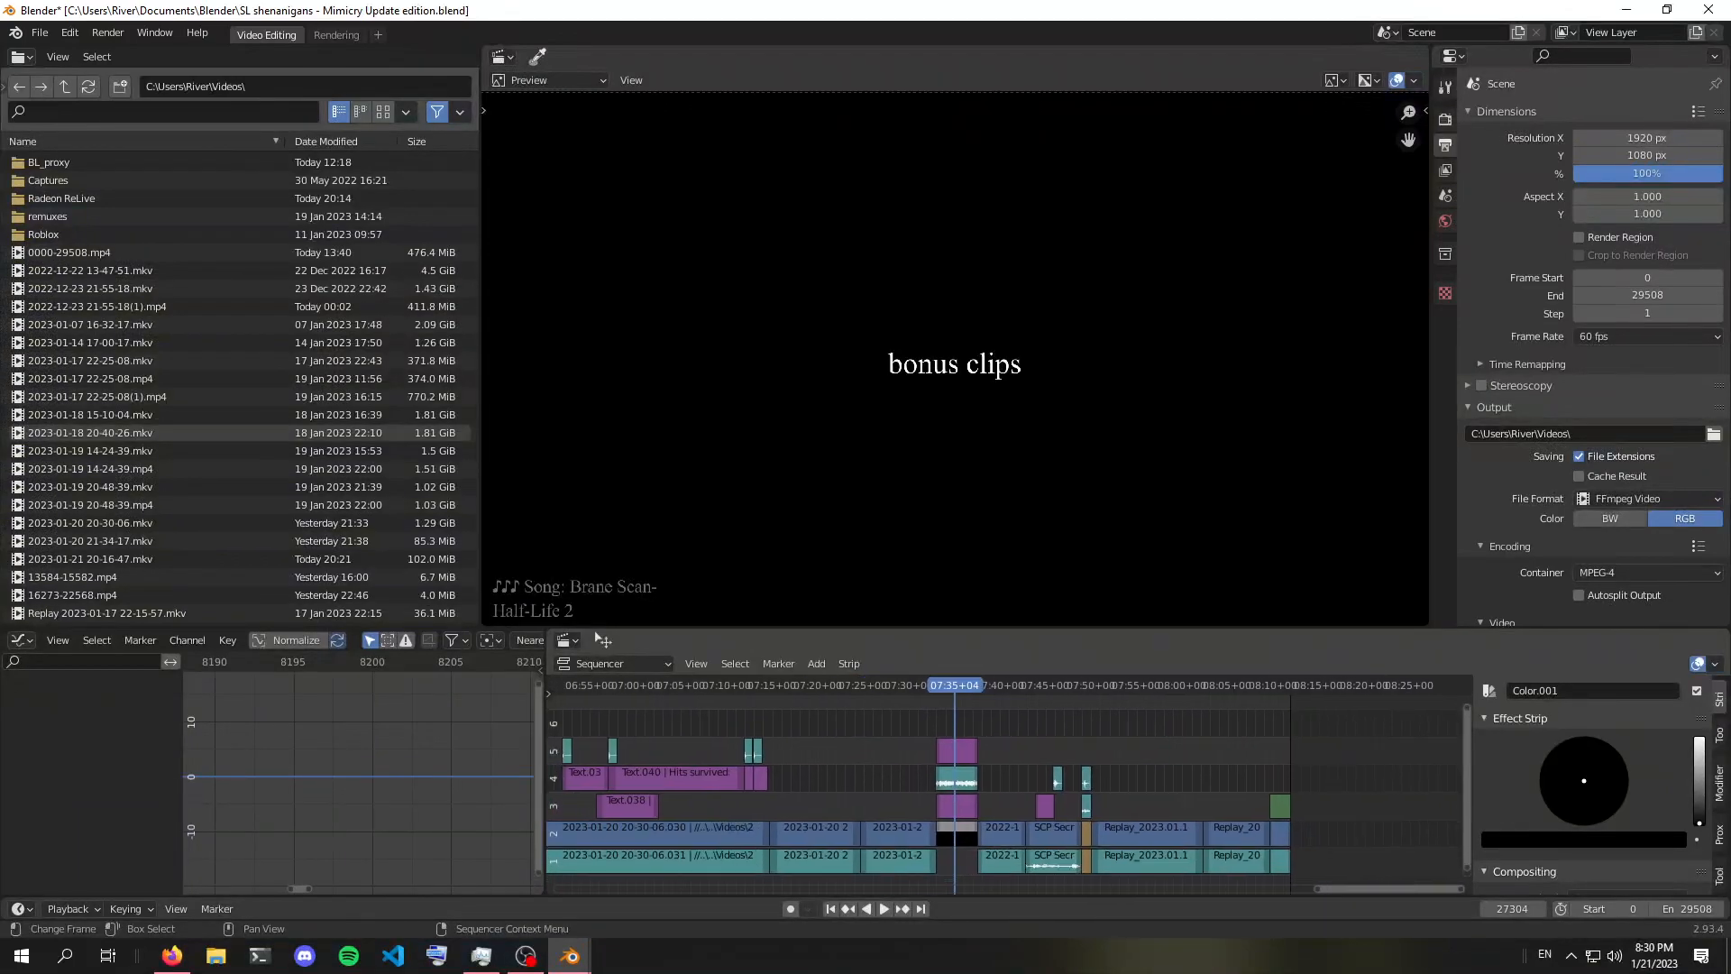
Place the playhead within the intro clips and play to 23+22 to check the SCP: Secret Laboratory title card
scroll(1140, 784, down, 6)
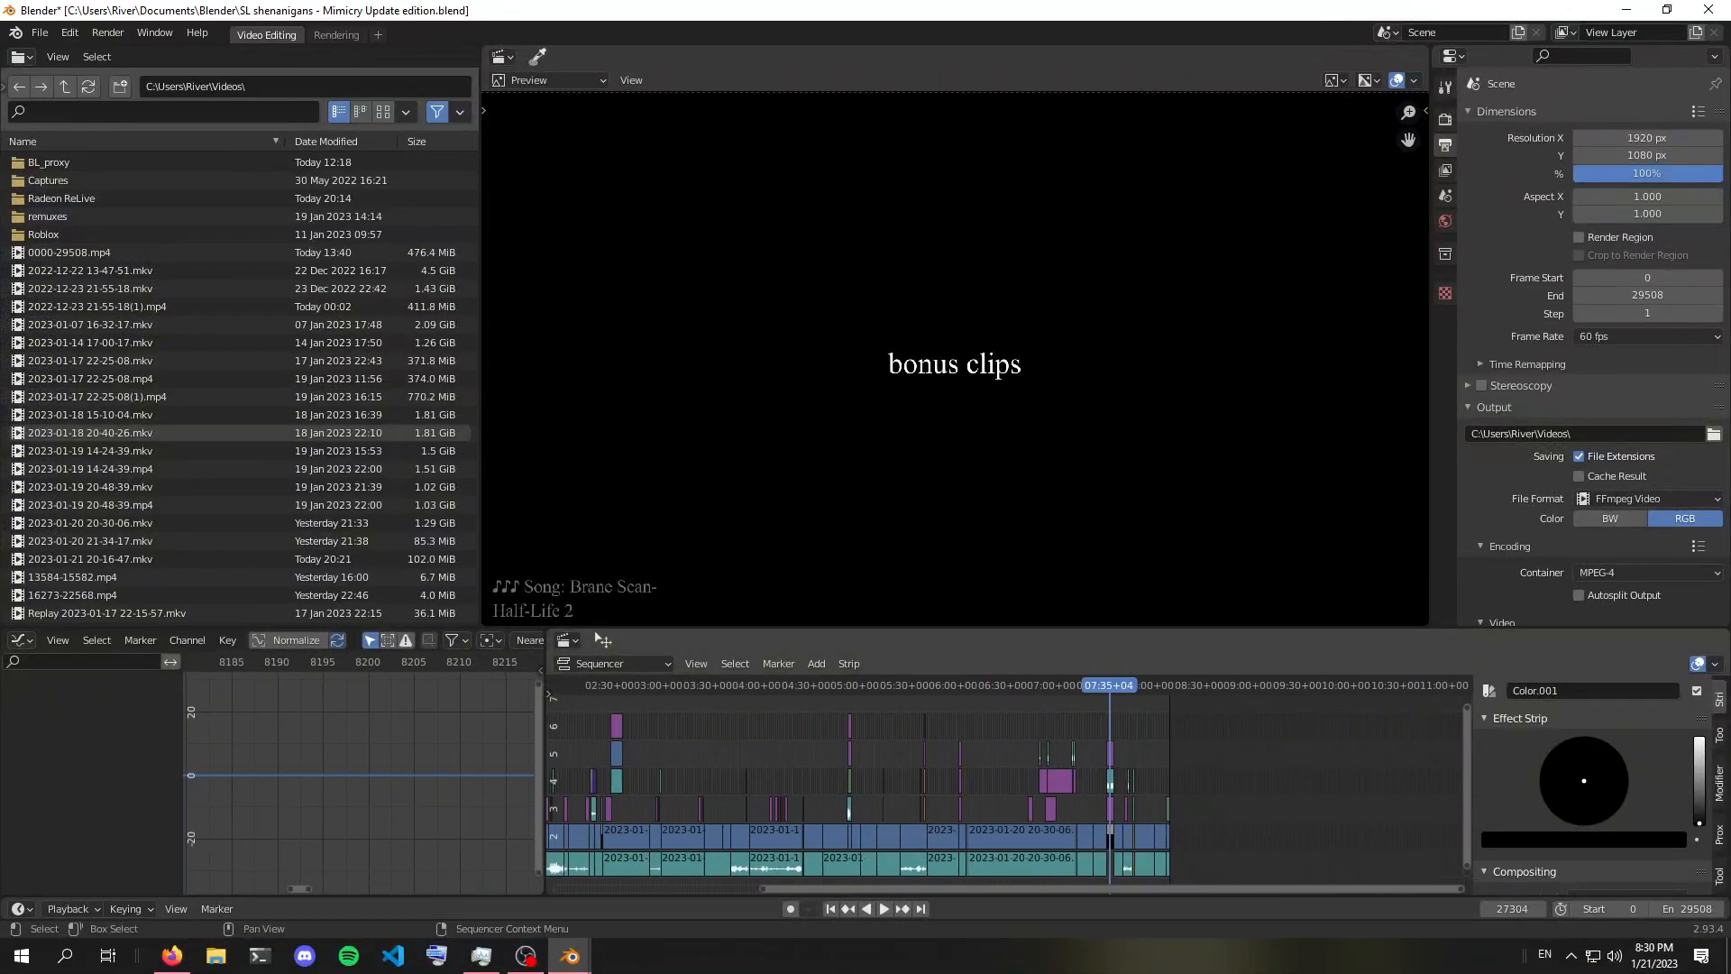
scroll(1010, 784, down, 3)
middle_drag(865, 757, 1201, 811)
scroll(1010, 784, up, 16)
middle_drag(775, 802, 1316, 758)
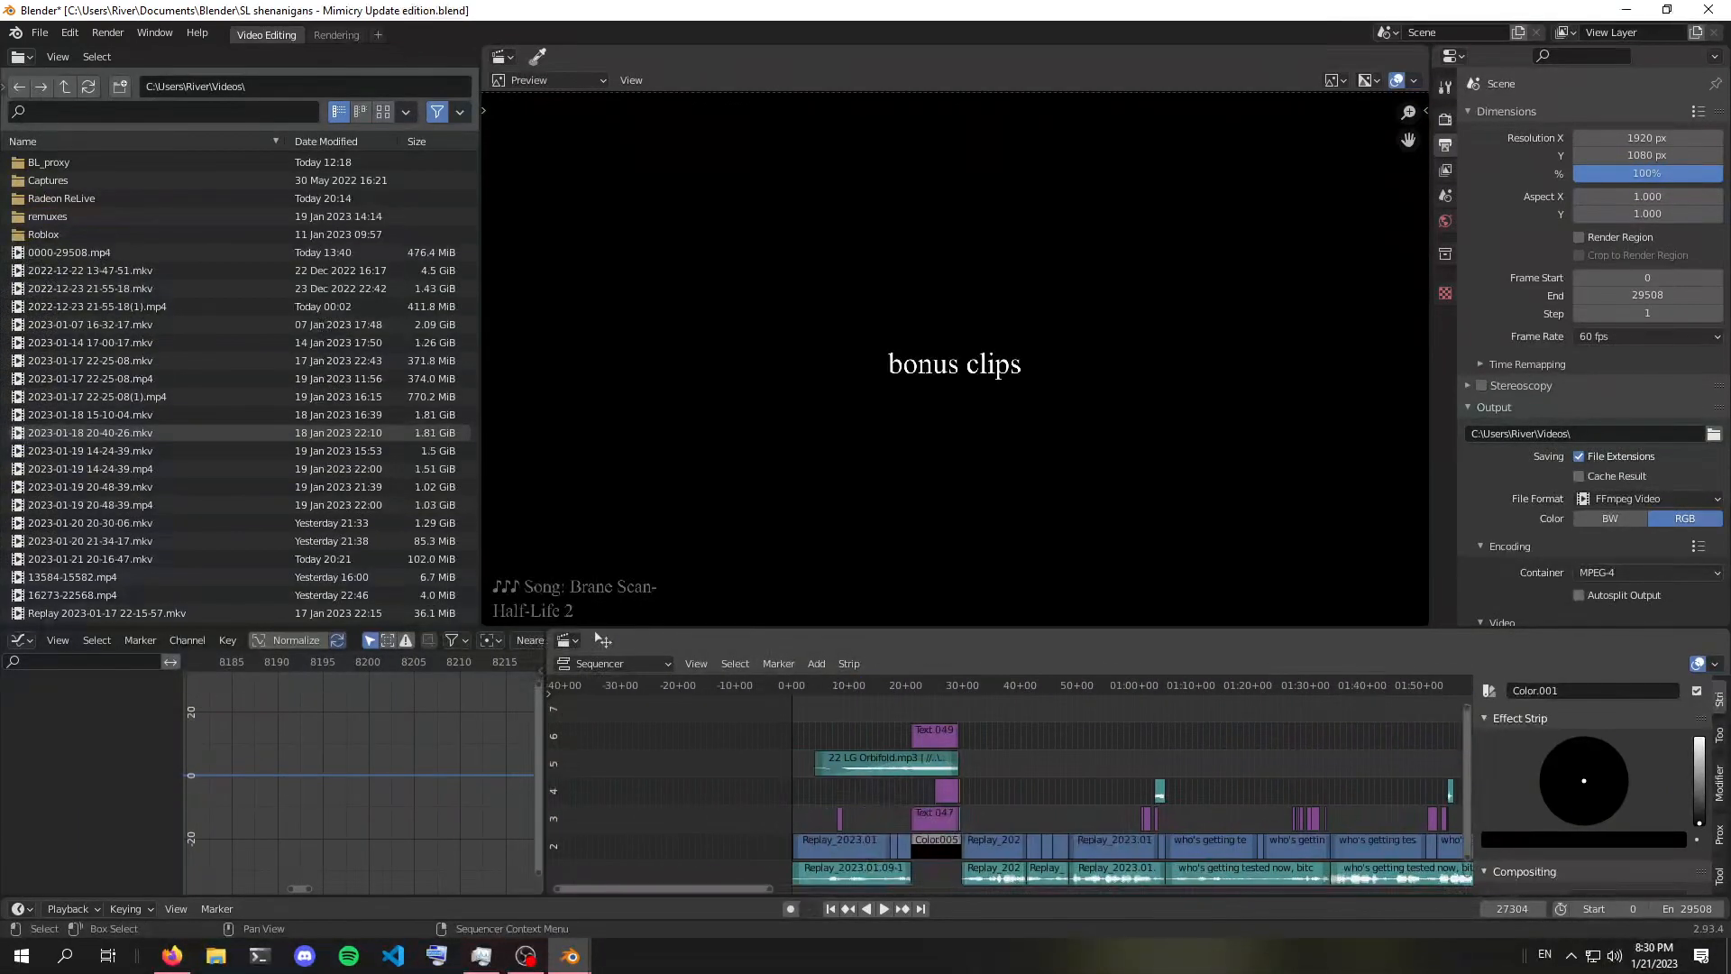
scroll(1011, 784, up, 3)
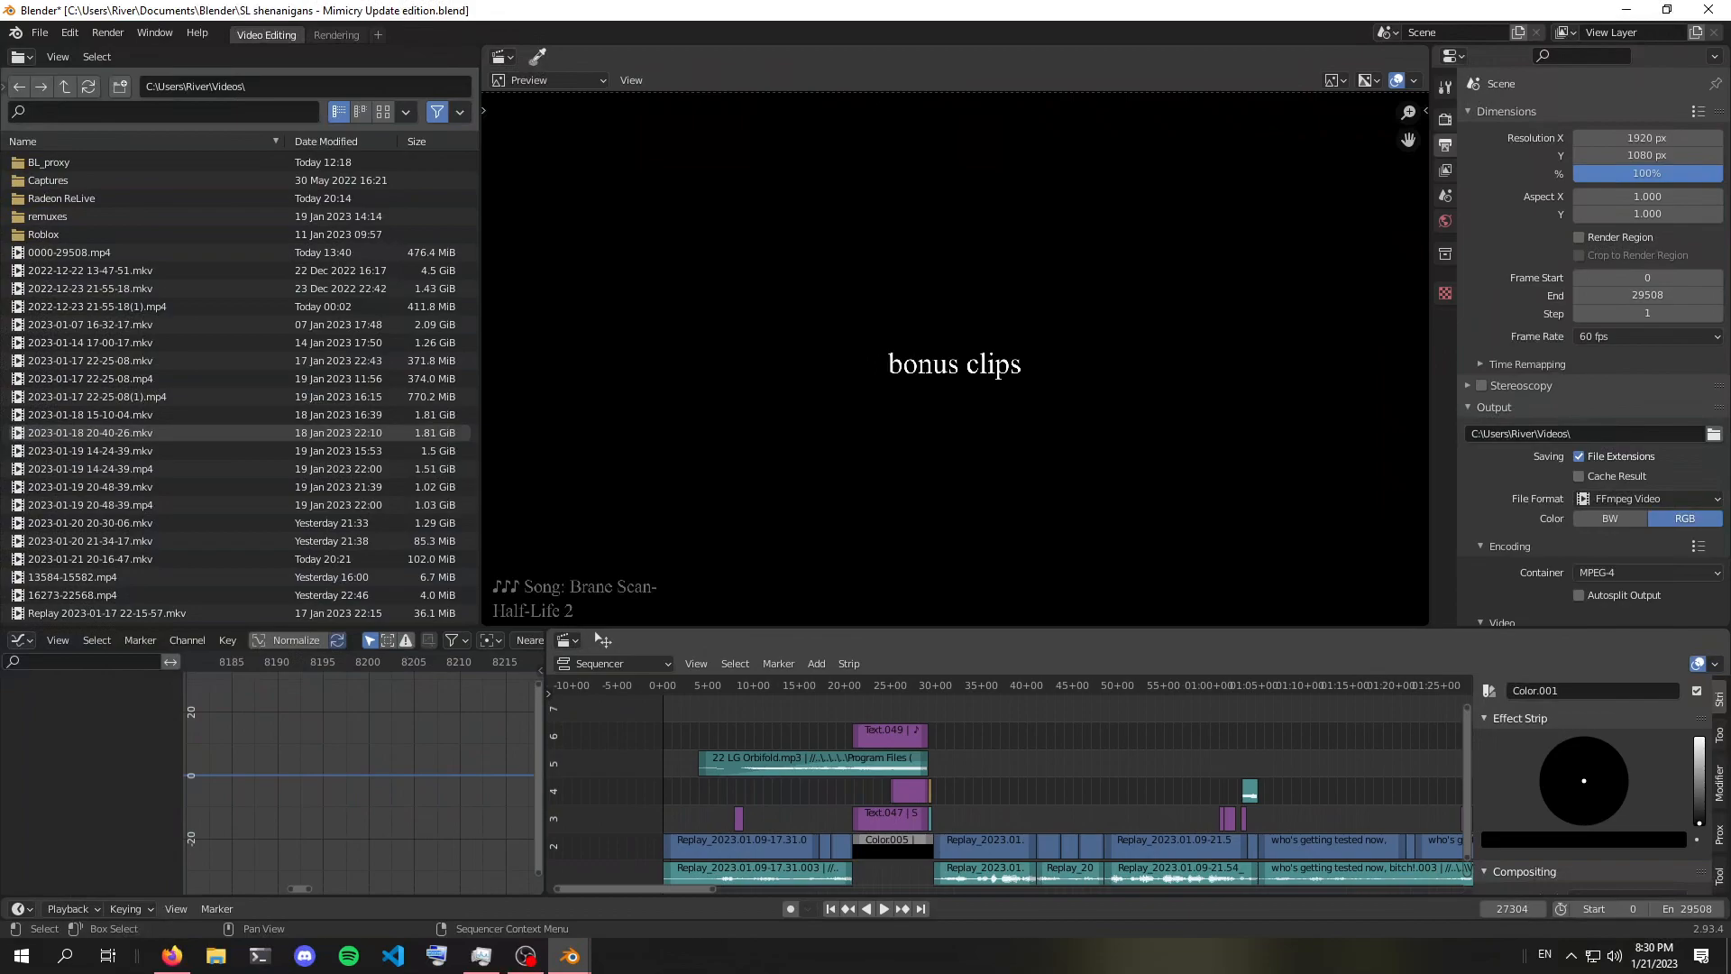
click(775, 685)
key(space)
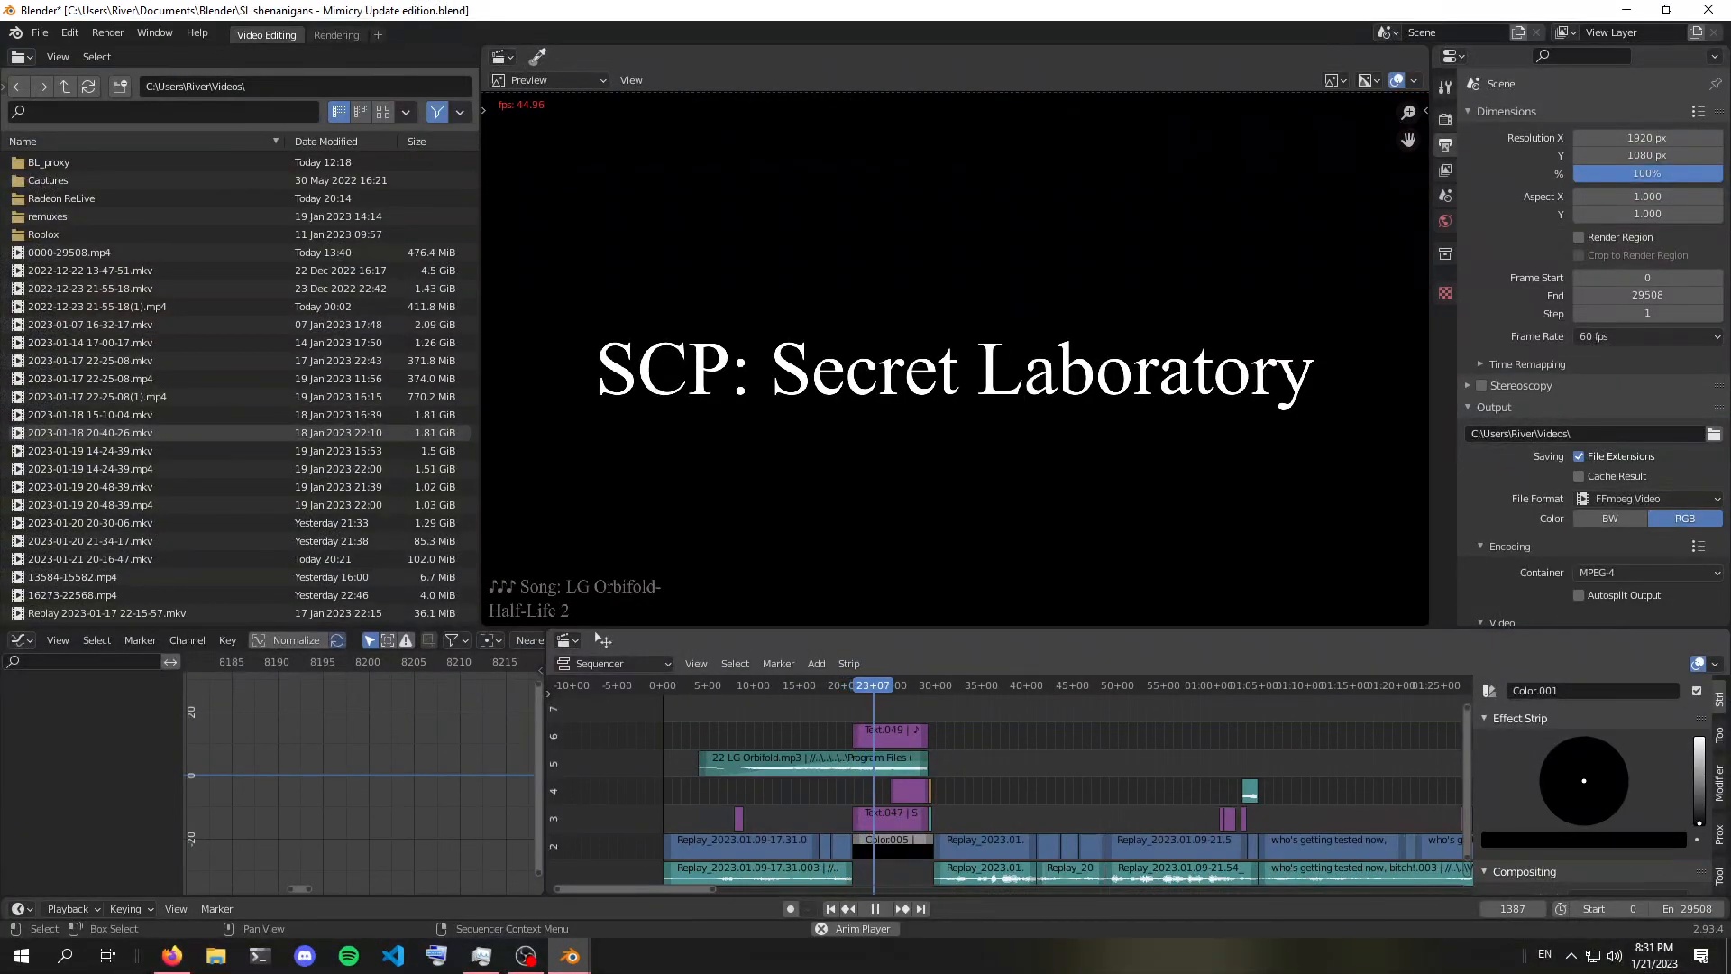
key(space)
Examine the intro title card's text, music and colour strips between 21+00 and 30+00
scroll(597, 635, up, 5)
middle_drag(870, 778, 1007, 783)
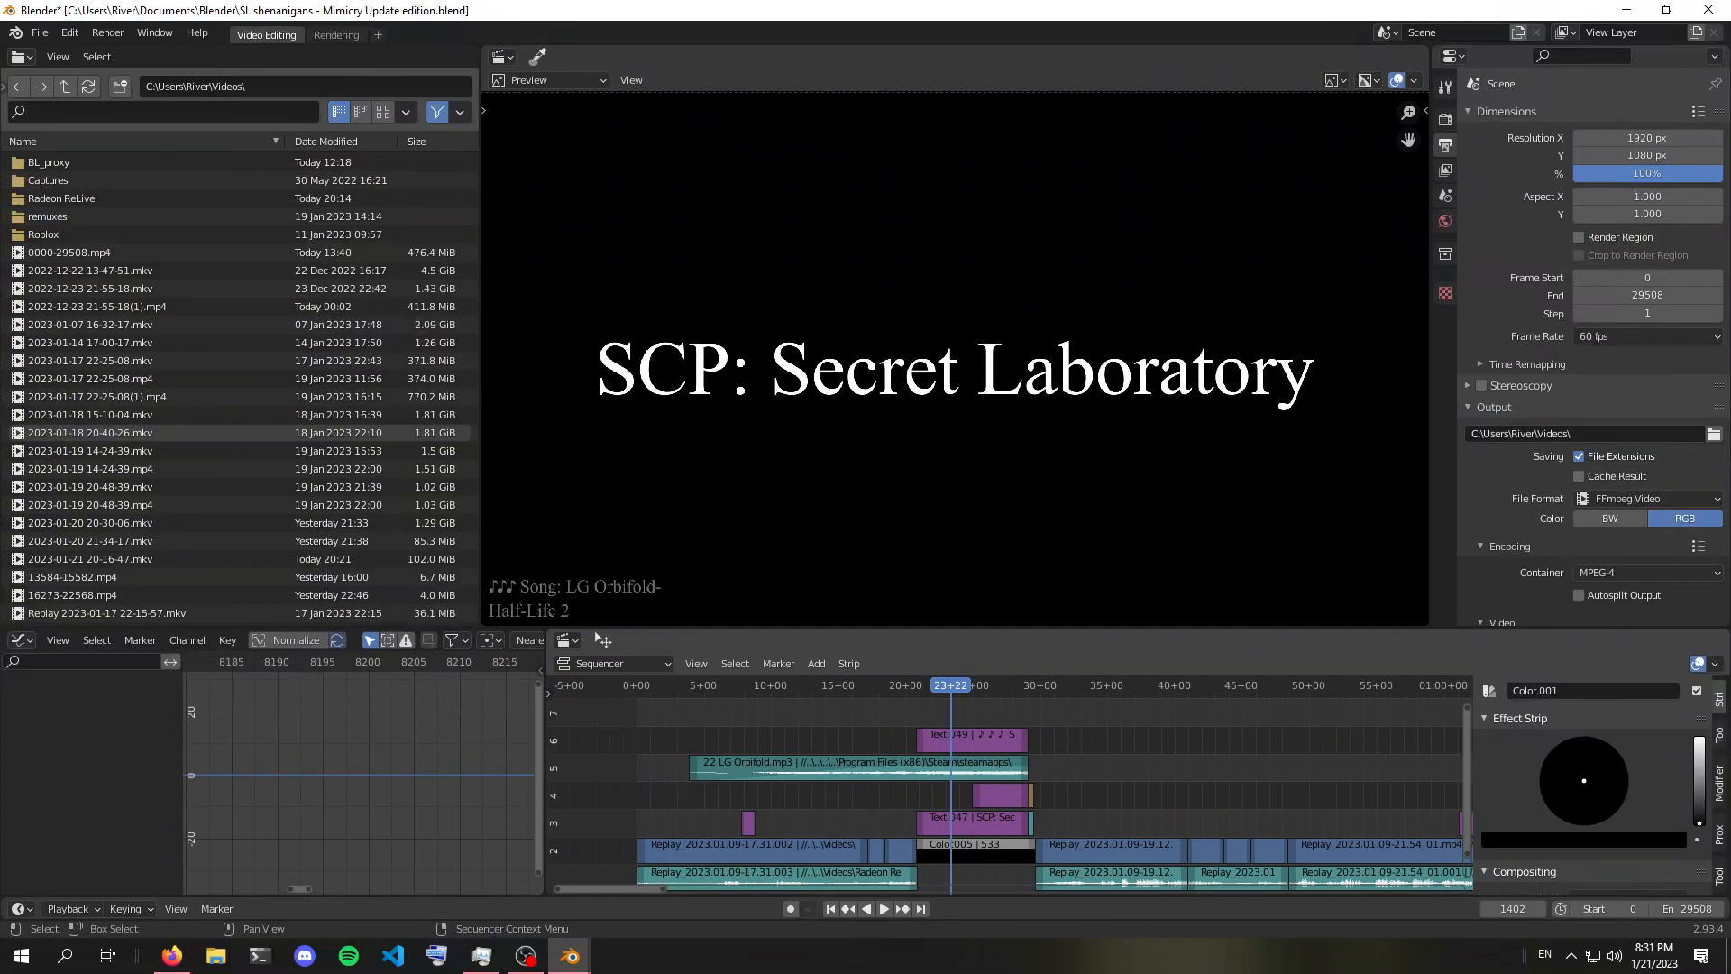
scroll(1007, 782, up, 9)
scroll(1006, 782, up, 12)
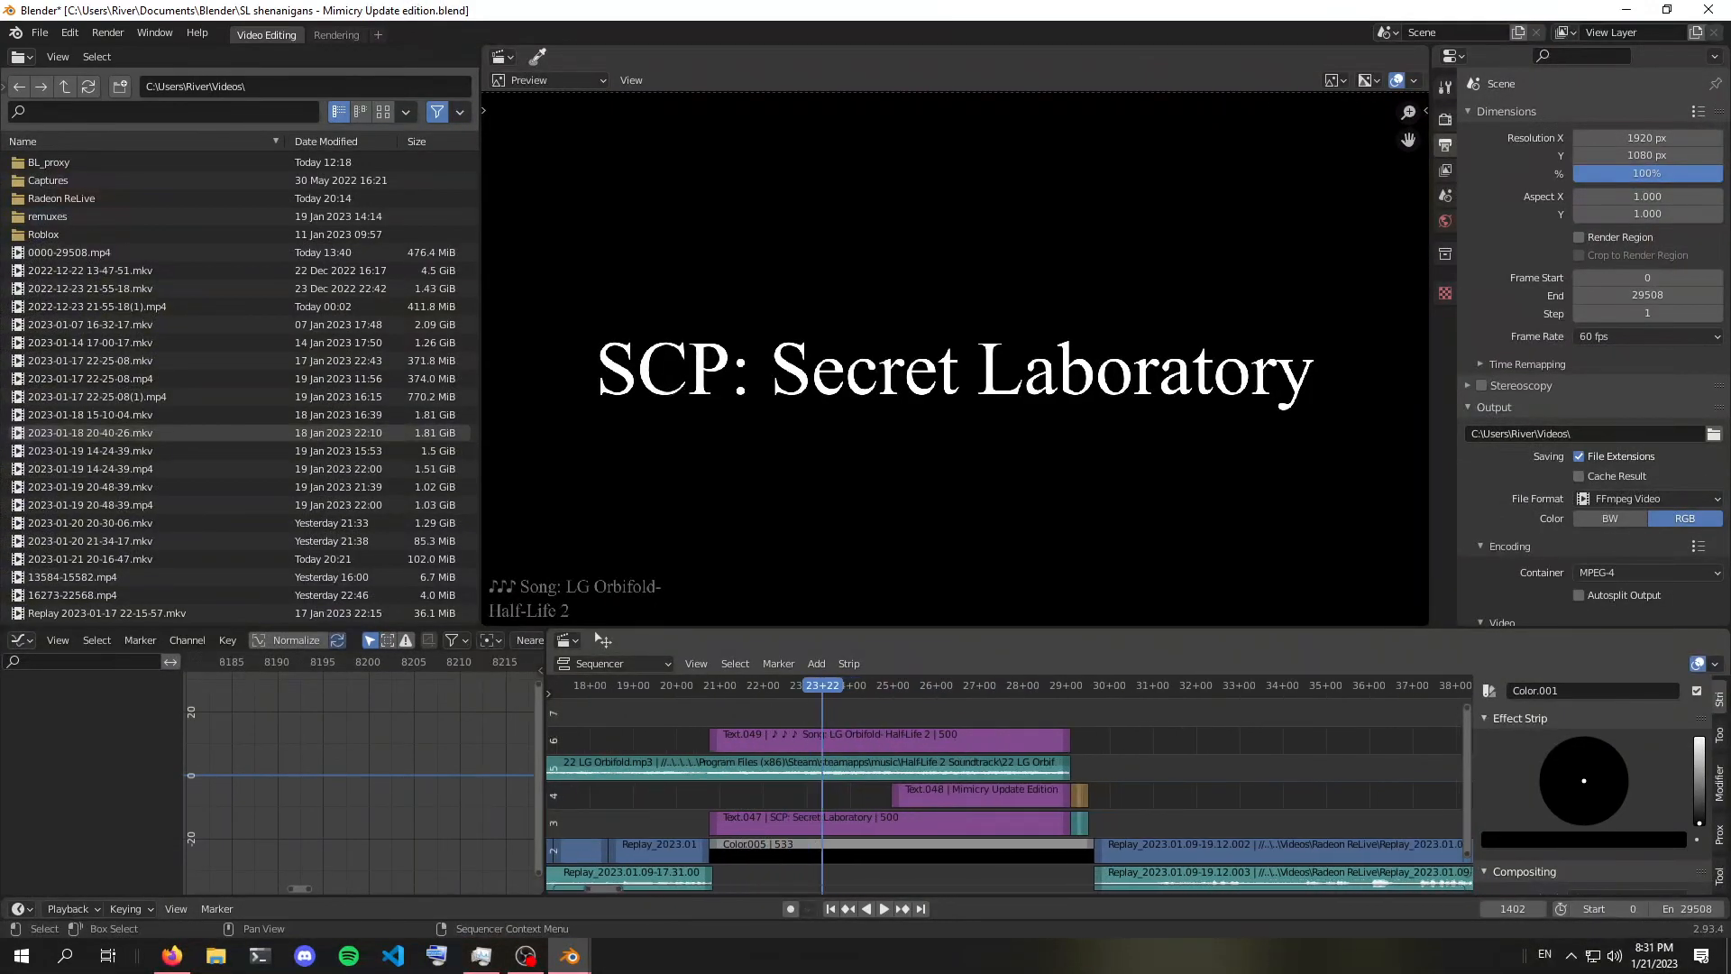
scroll(1006, 783, down, 20)
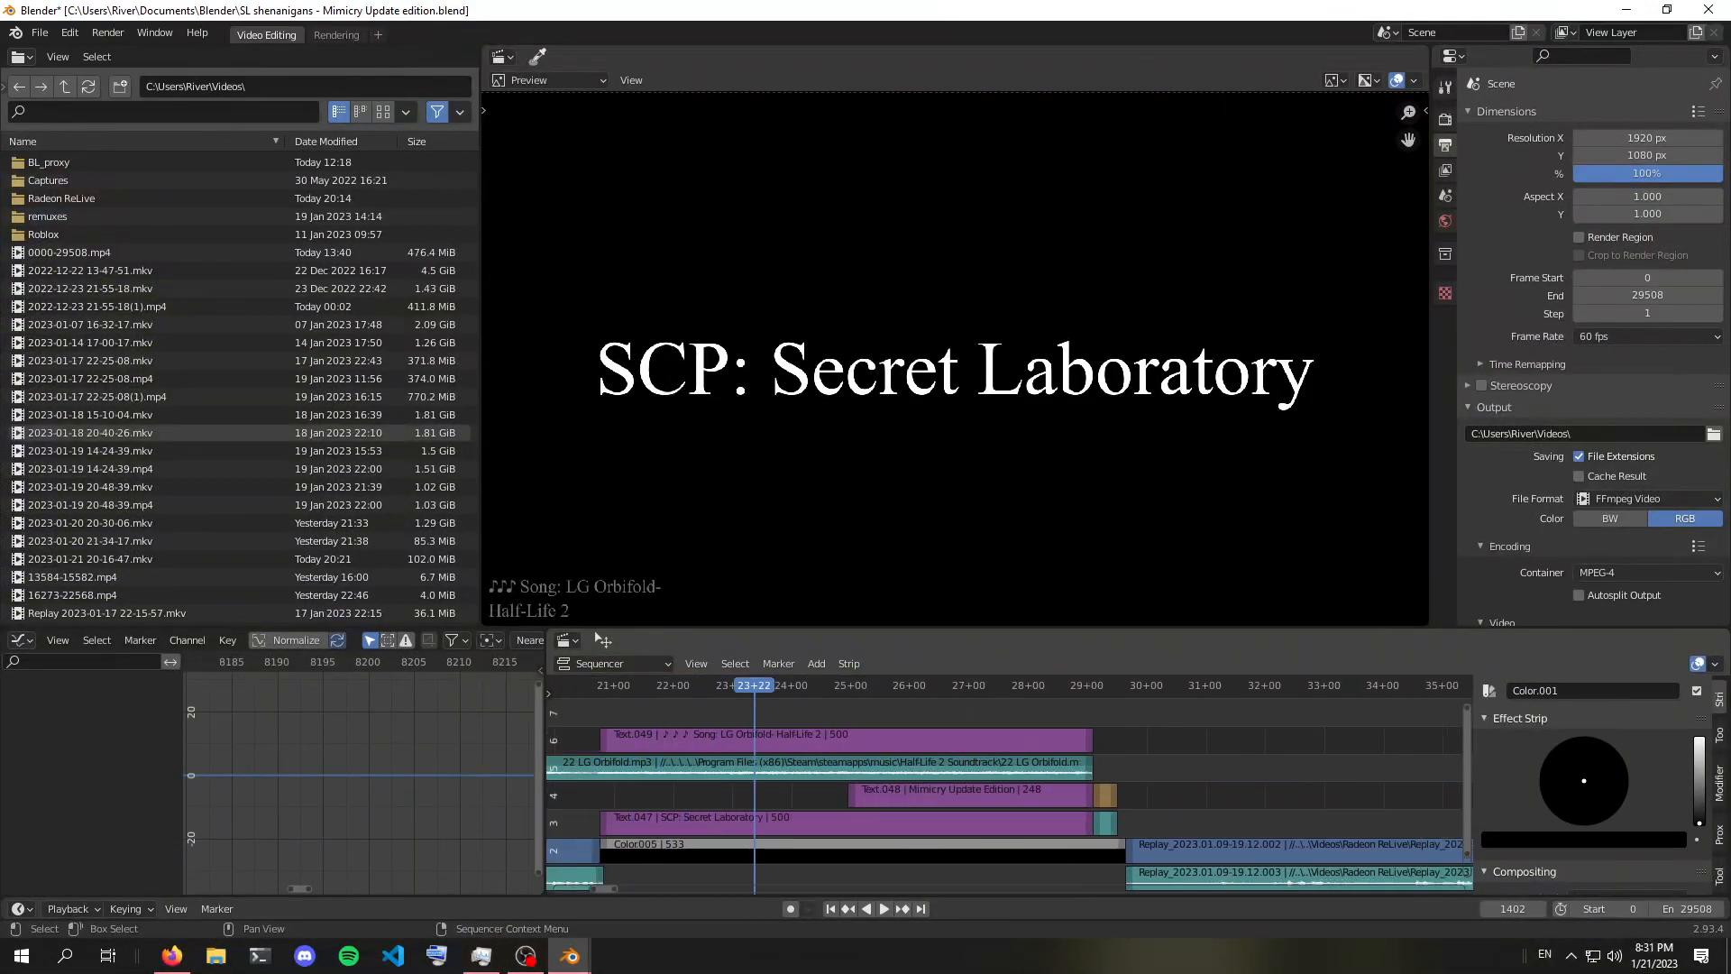
Place the playhead at 17+53 in the clips preceding the SCP: Secret Laboratory title card
scroll(1006, 782, down, 6)
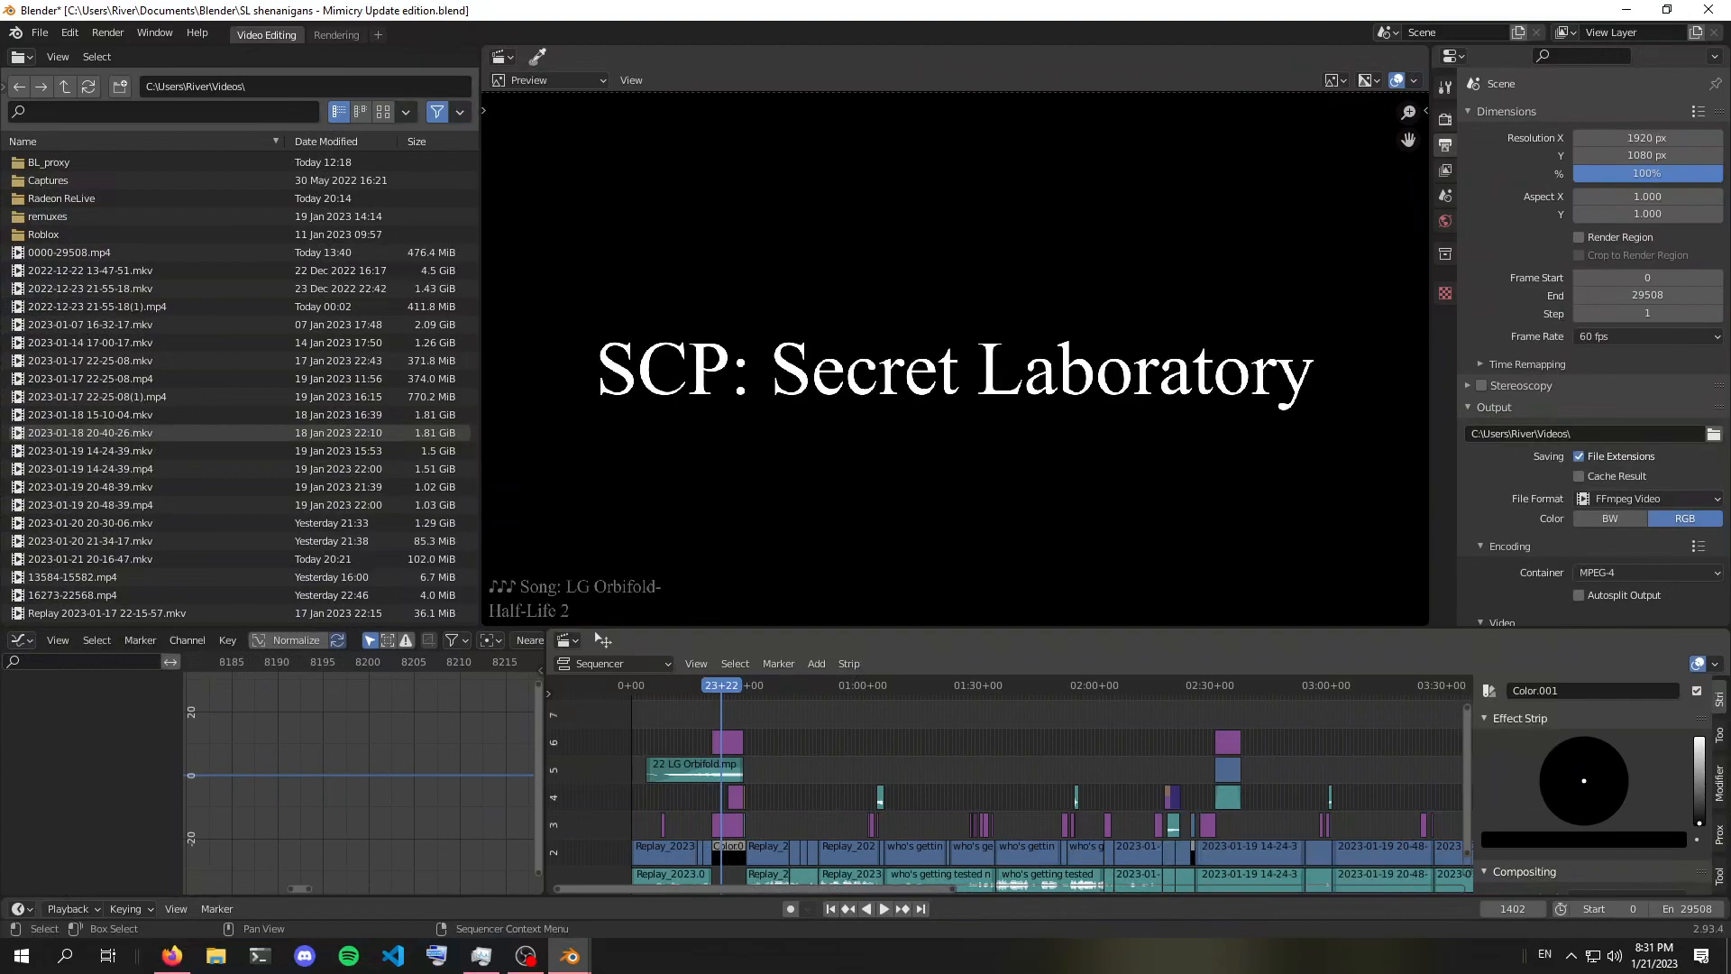
scroll(1006, 782, up, 8)
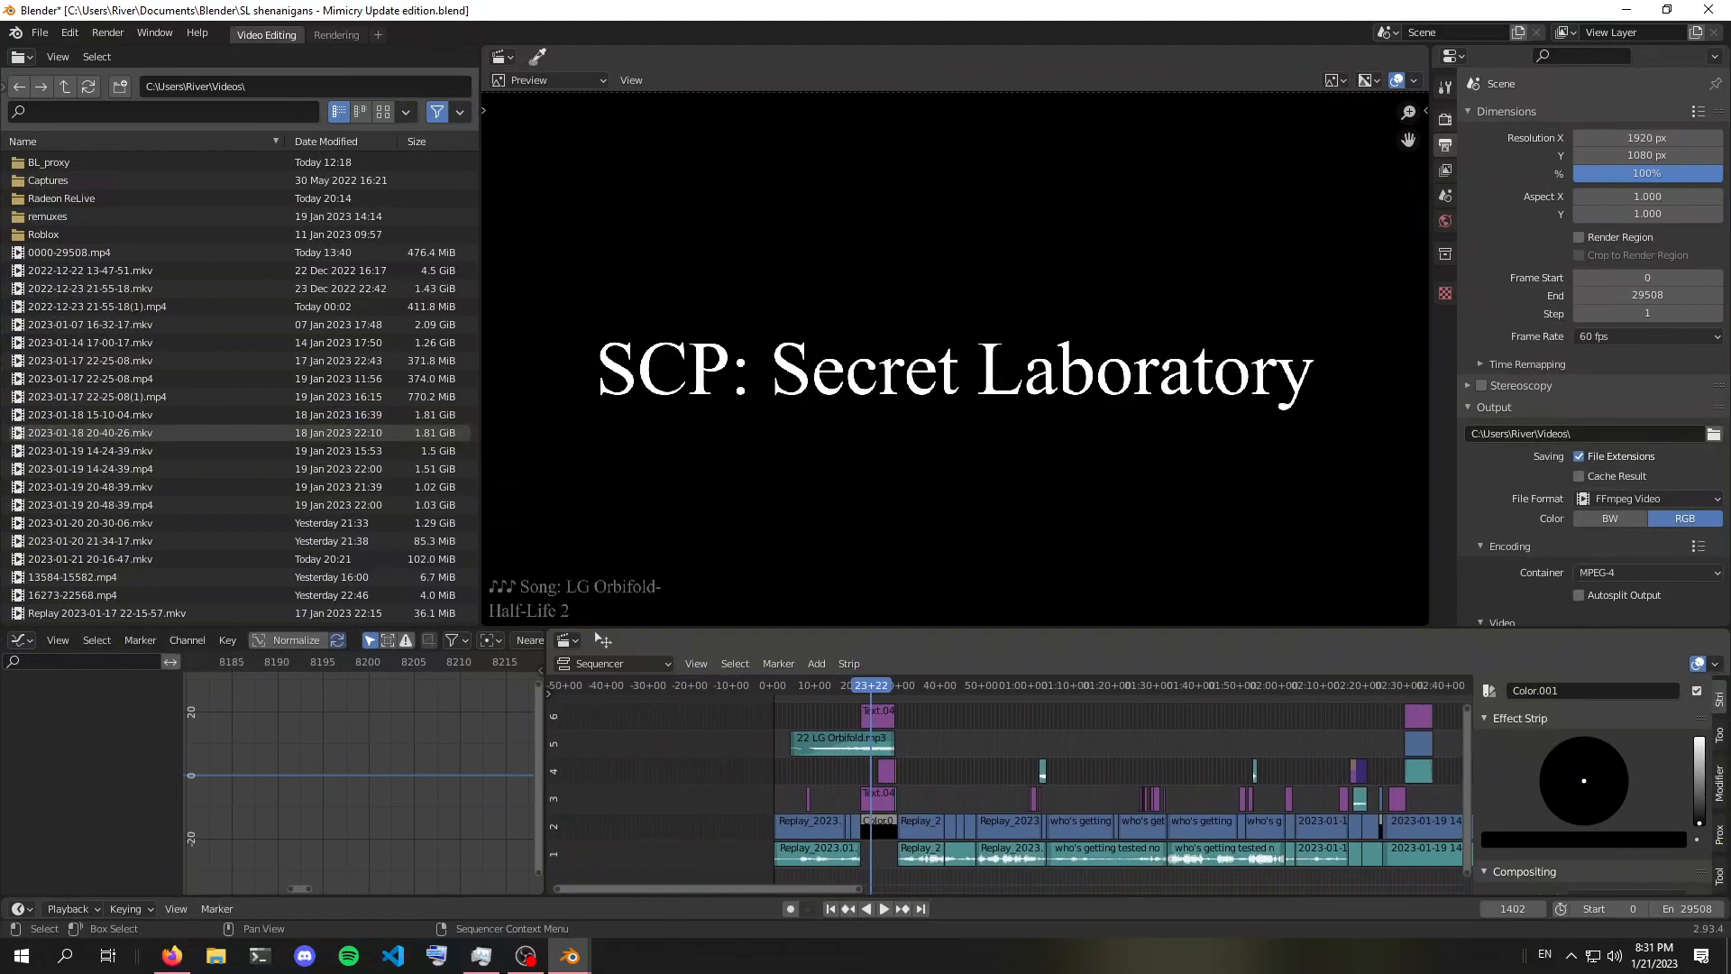
middle_drag(1006, 782, 1013, 783)
click(890, 685)
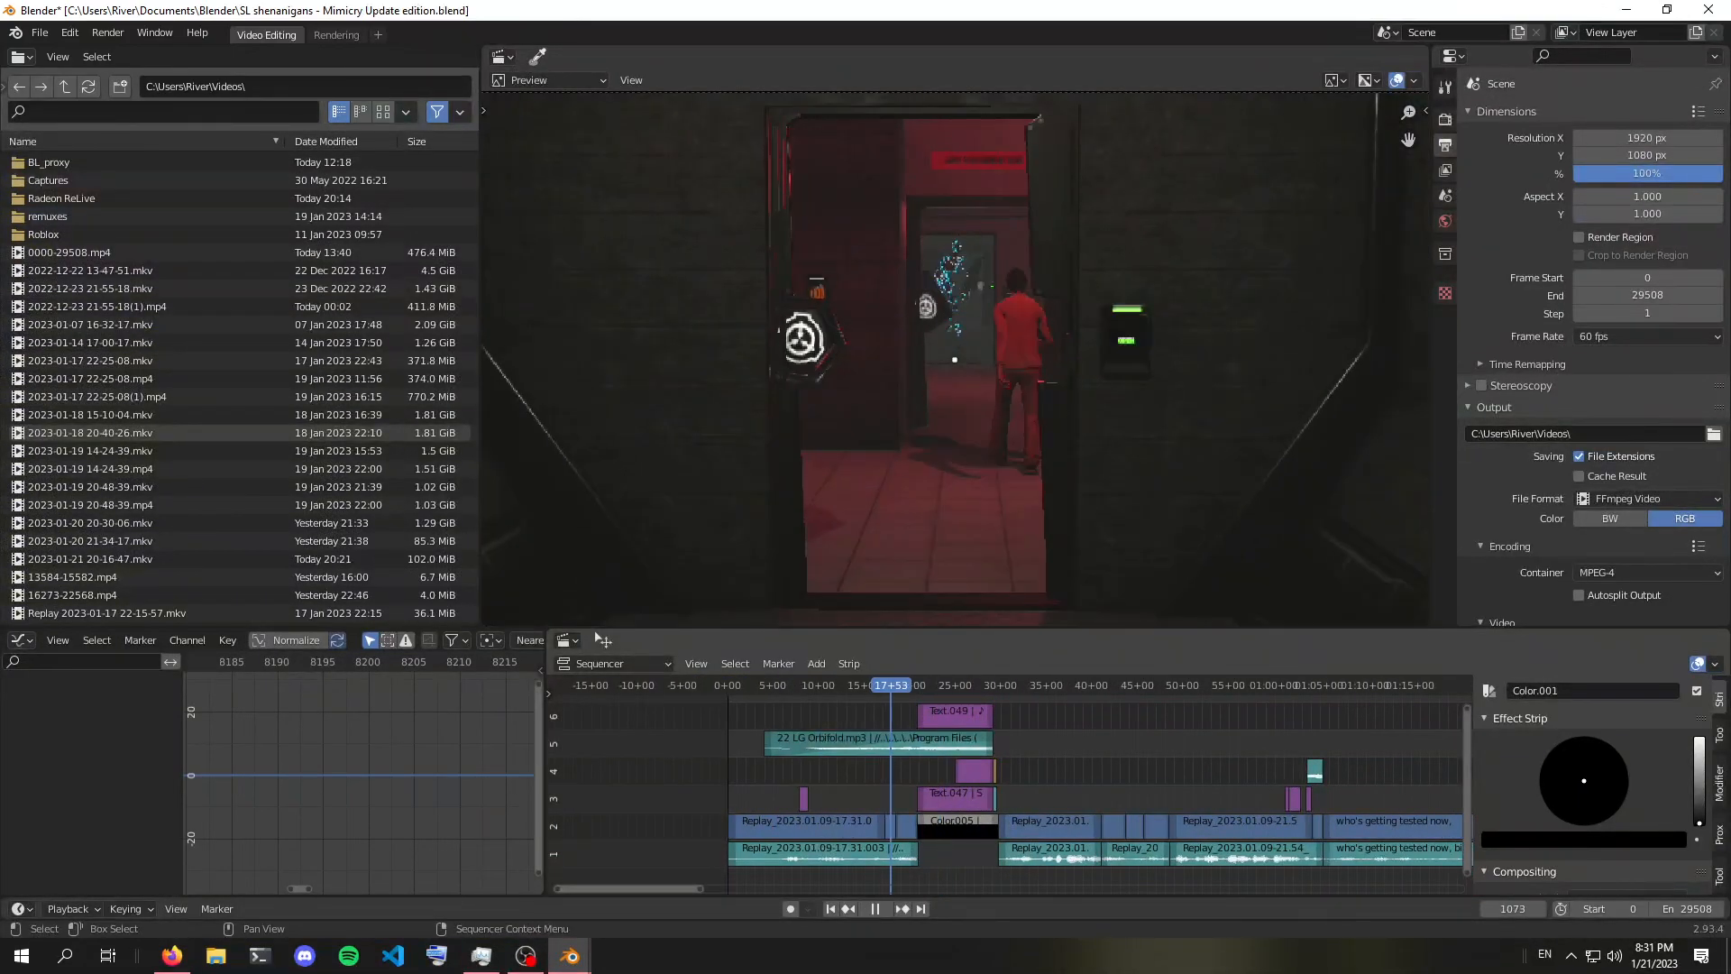
Examine how the intro clips, title card strips and following gameplay clips are laid out from the sequence's start
scroll(1006, 782, down, 8)
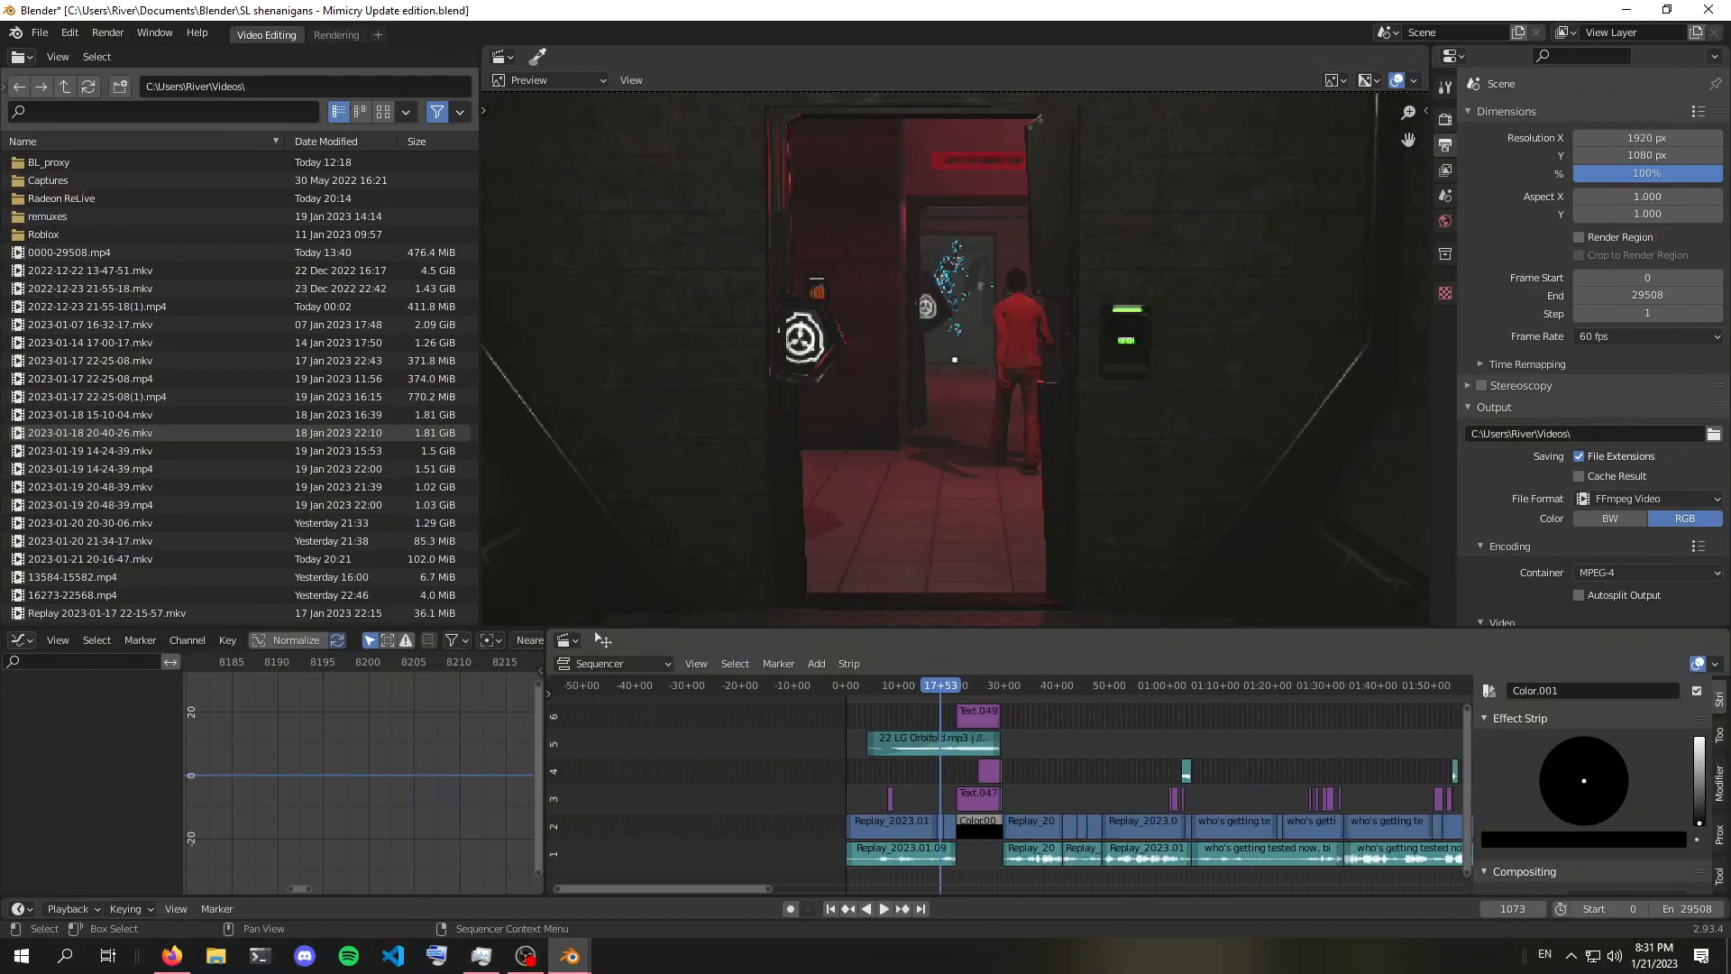
scroll(1006, 783, down, 5)
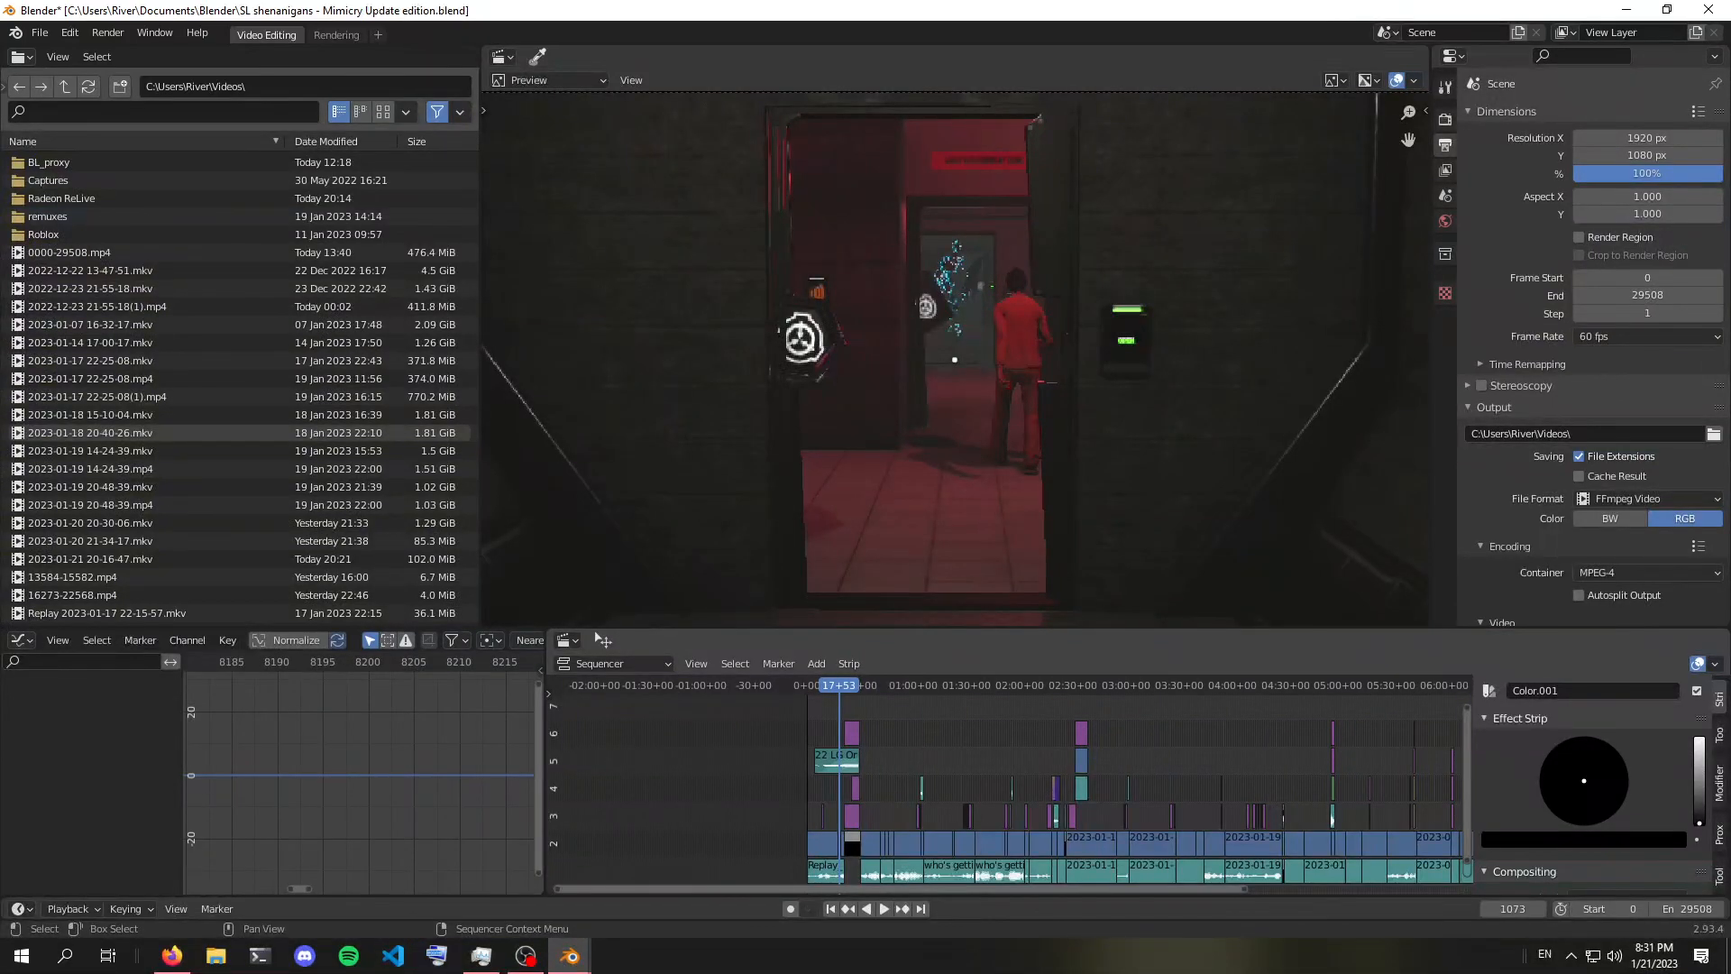
scroll(997, 782, up, 5)
scroll(1002, 783, down, 12)
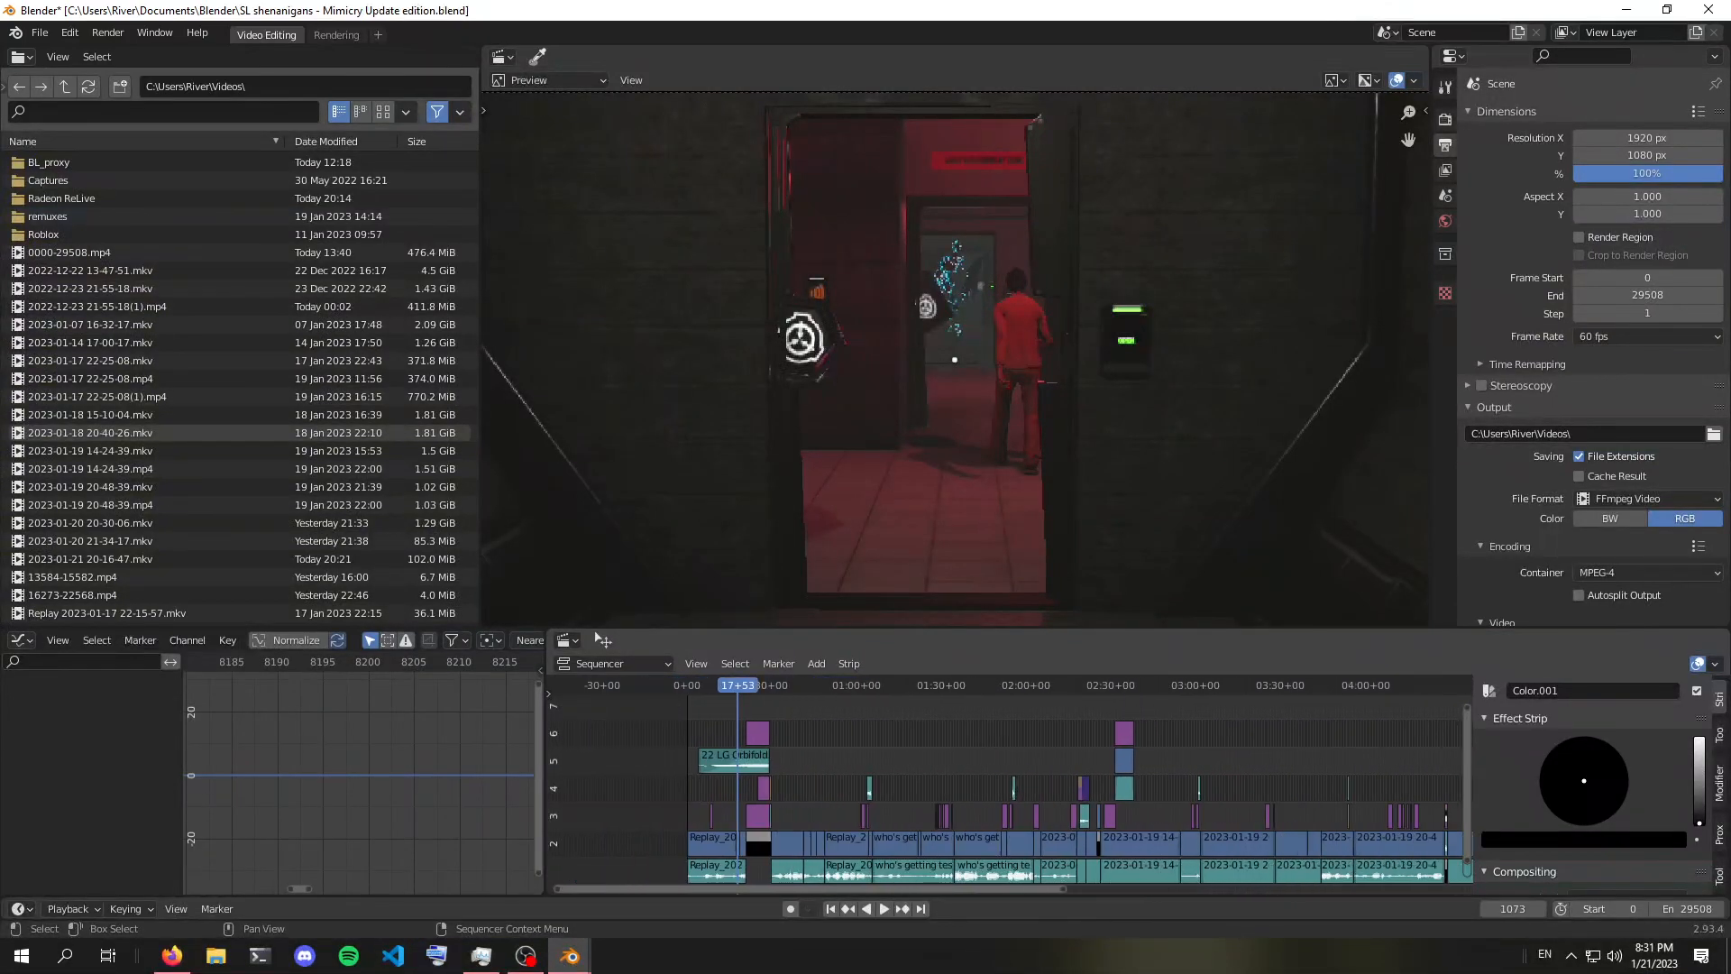
scroll(1003, 783, up, 13)
scroll(1002, 783, up, 6)
scroll(1008, 783, up, 3)
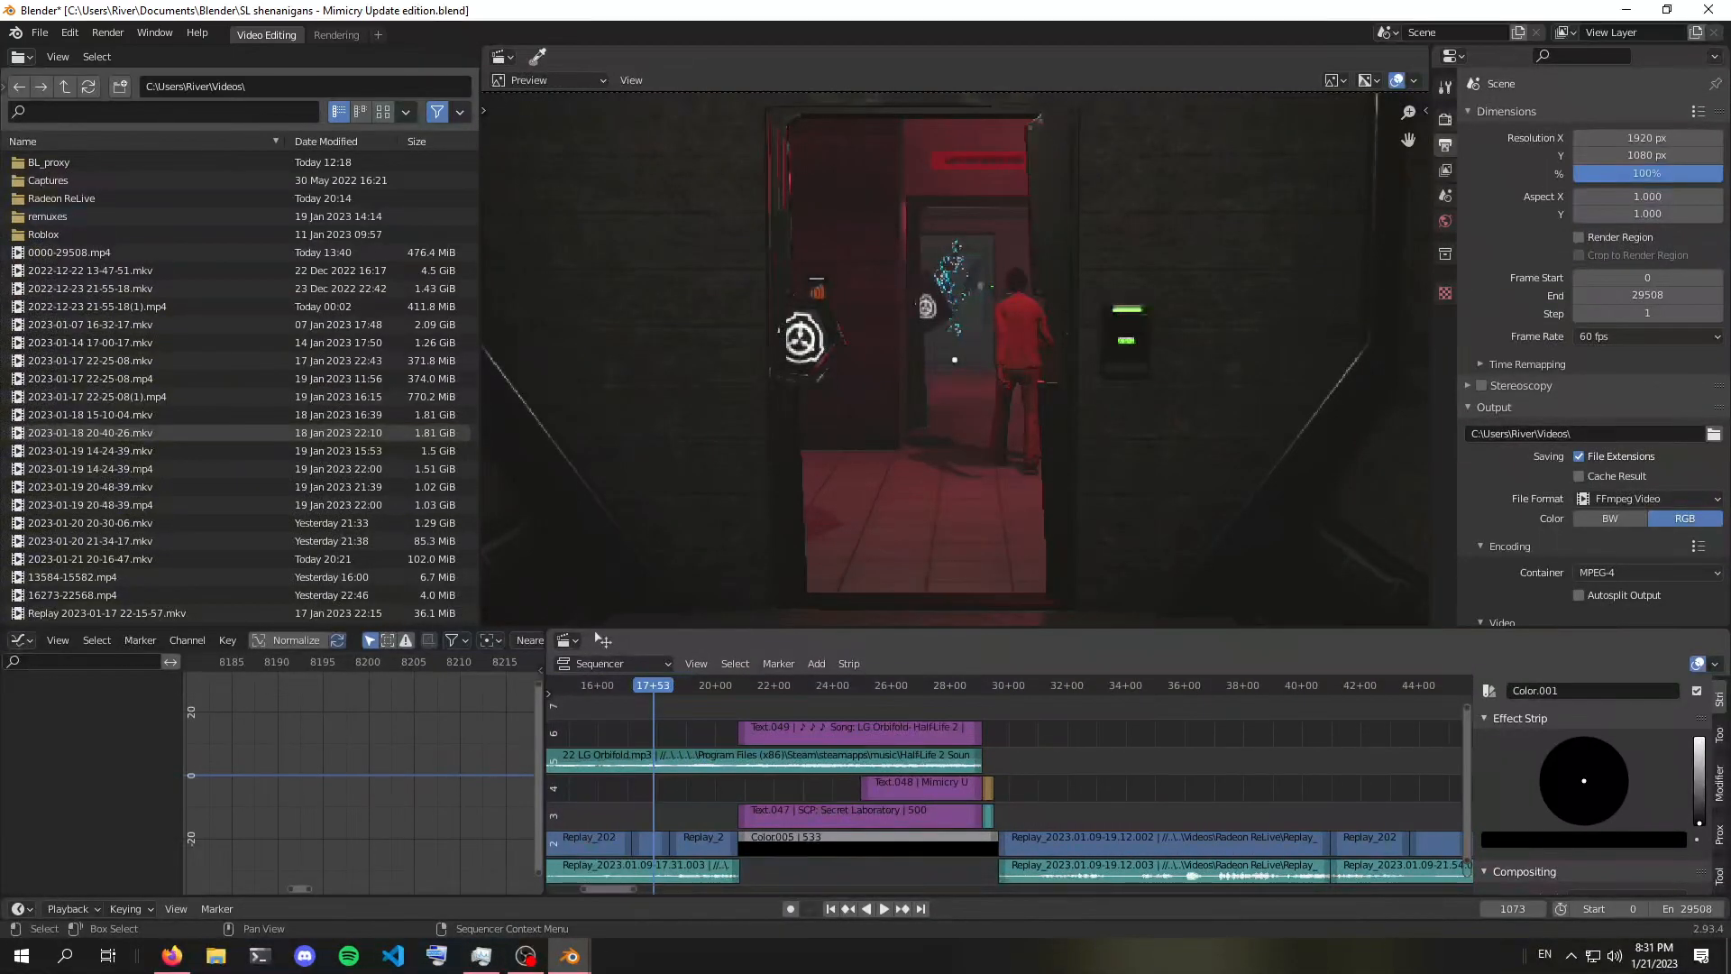
scroll(1008, 783, down, 3)
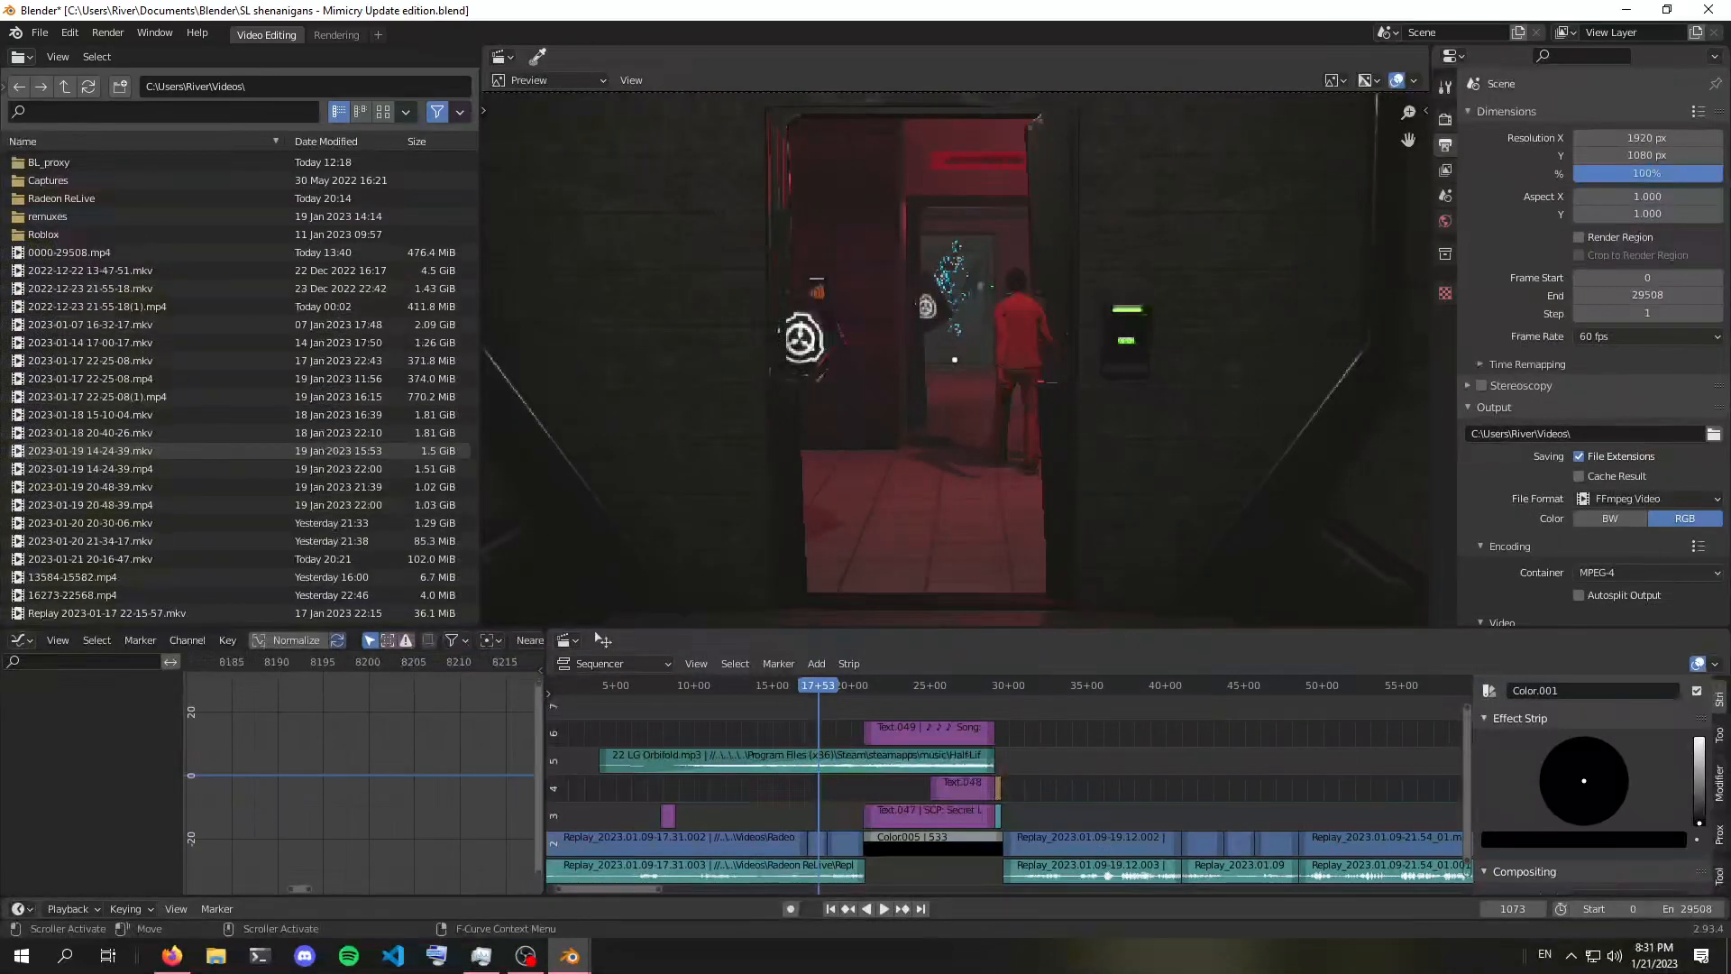
key(super+e)
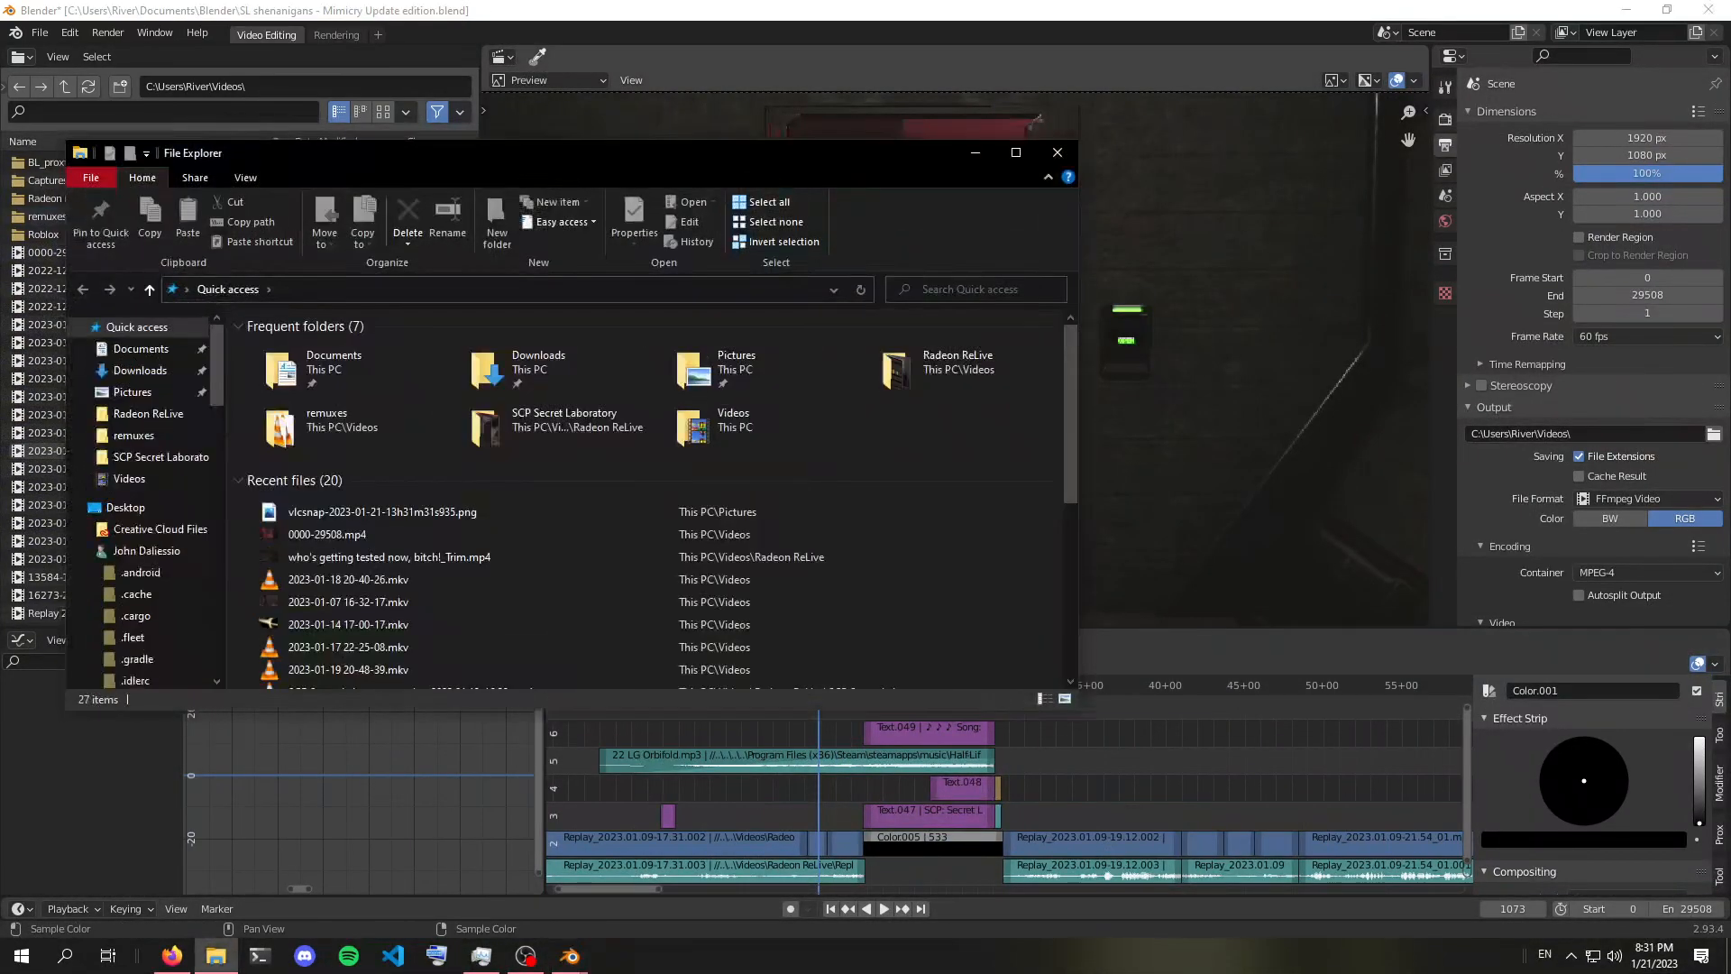
drag(846, 156, 2, 205)
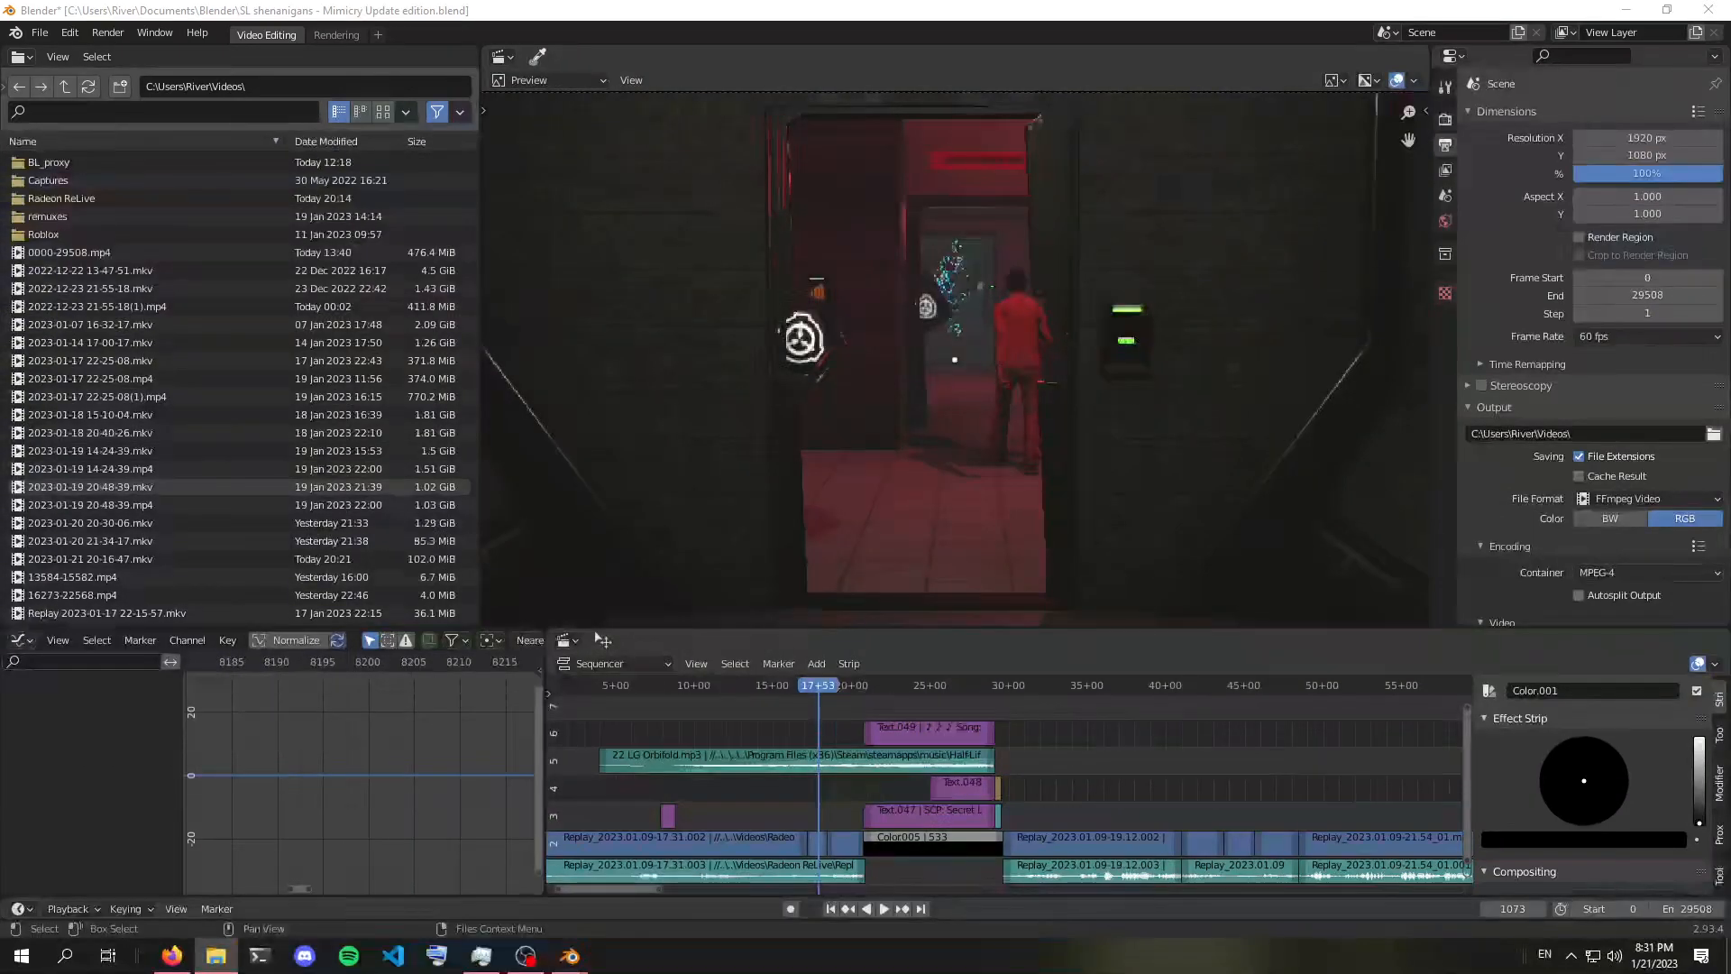
scroll(1006, 793, down, 3)
scroll(1009, 793, down, 3)
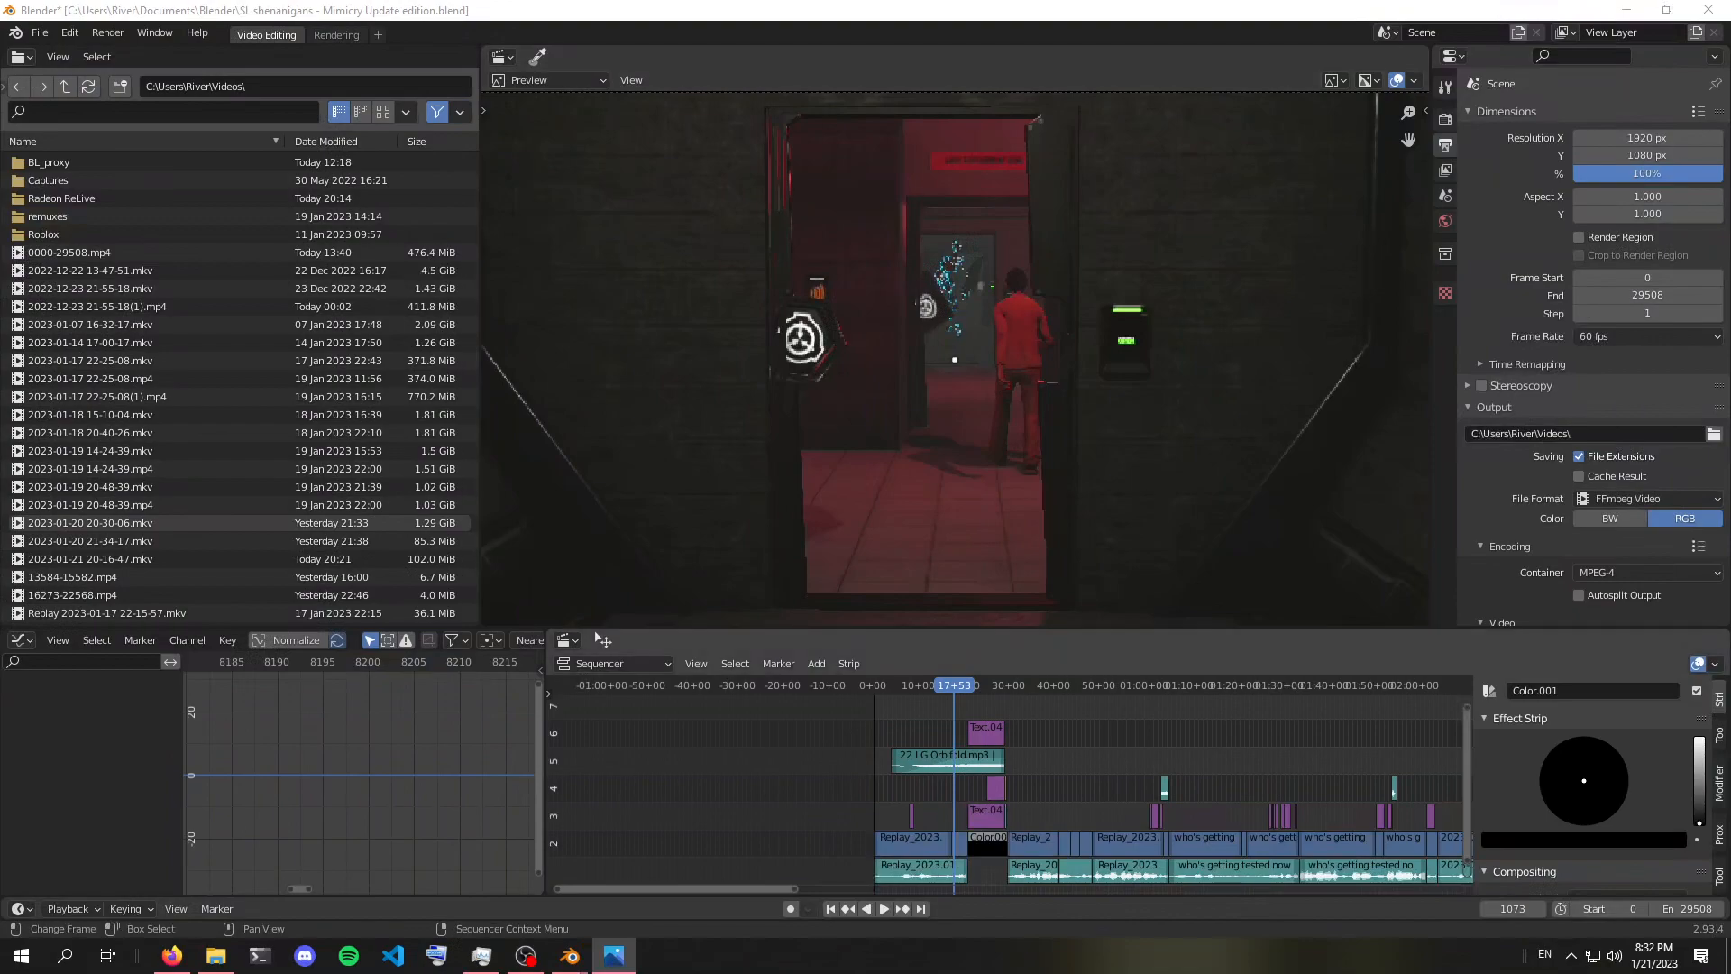
scroll(603, 640, down, 7)
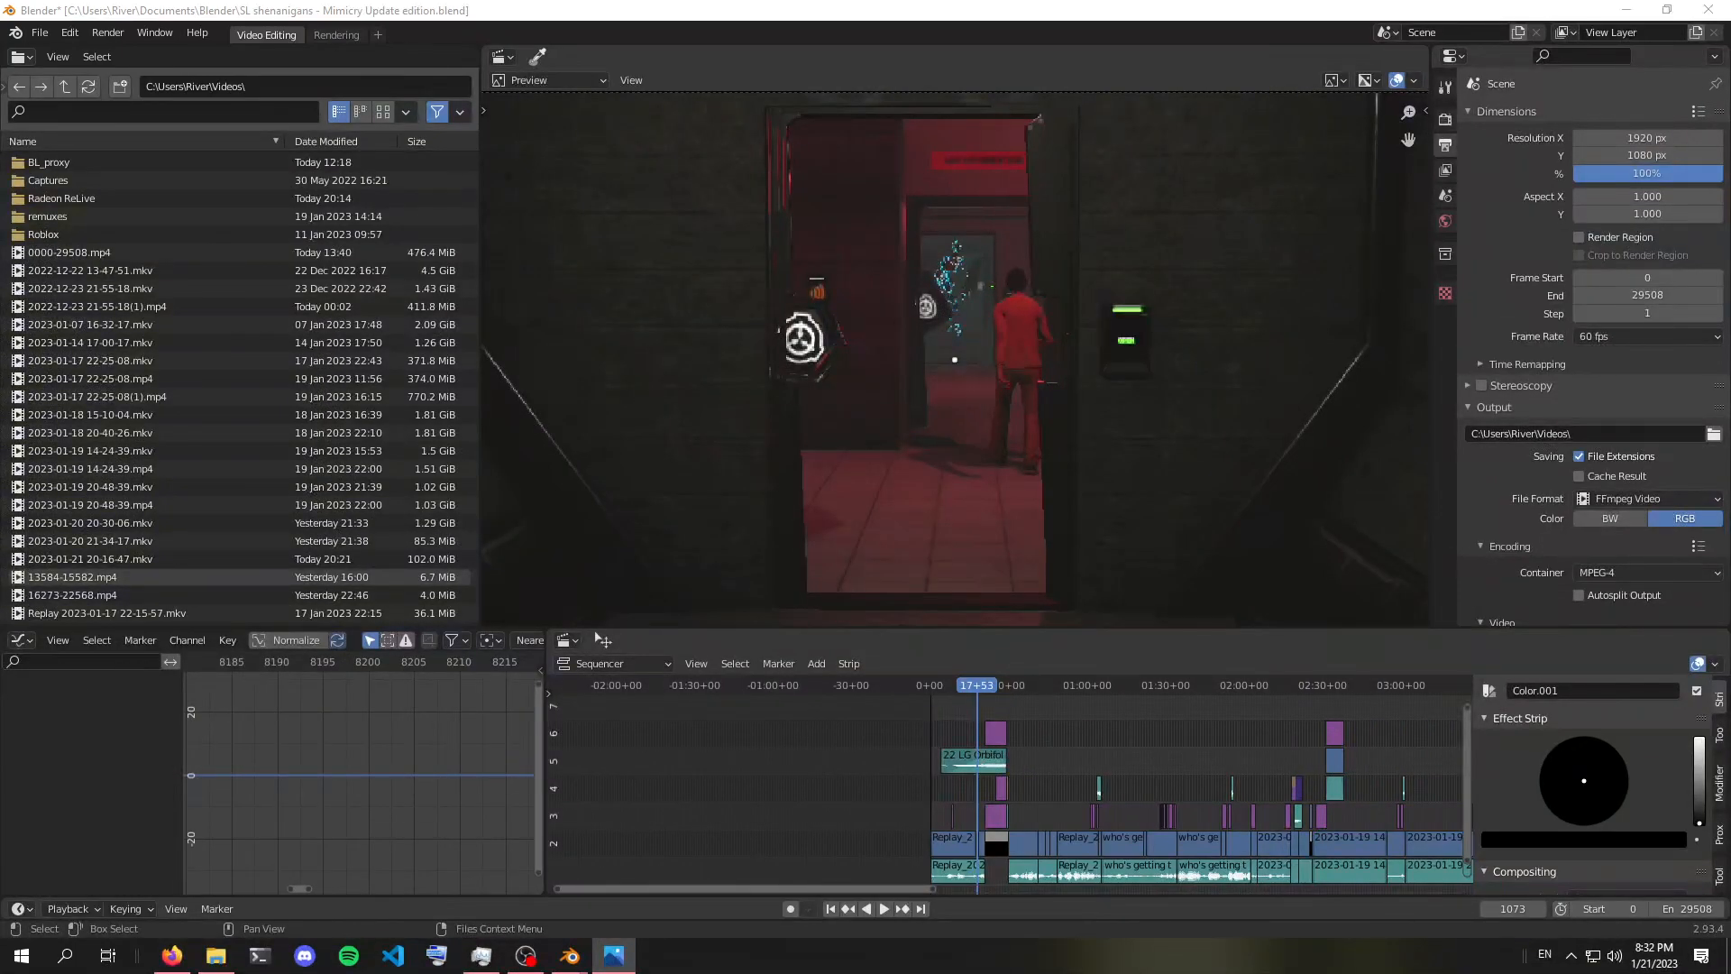
drag(0, 149, 634, 176)
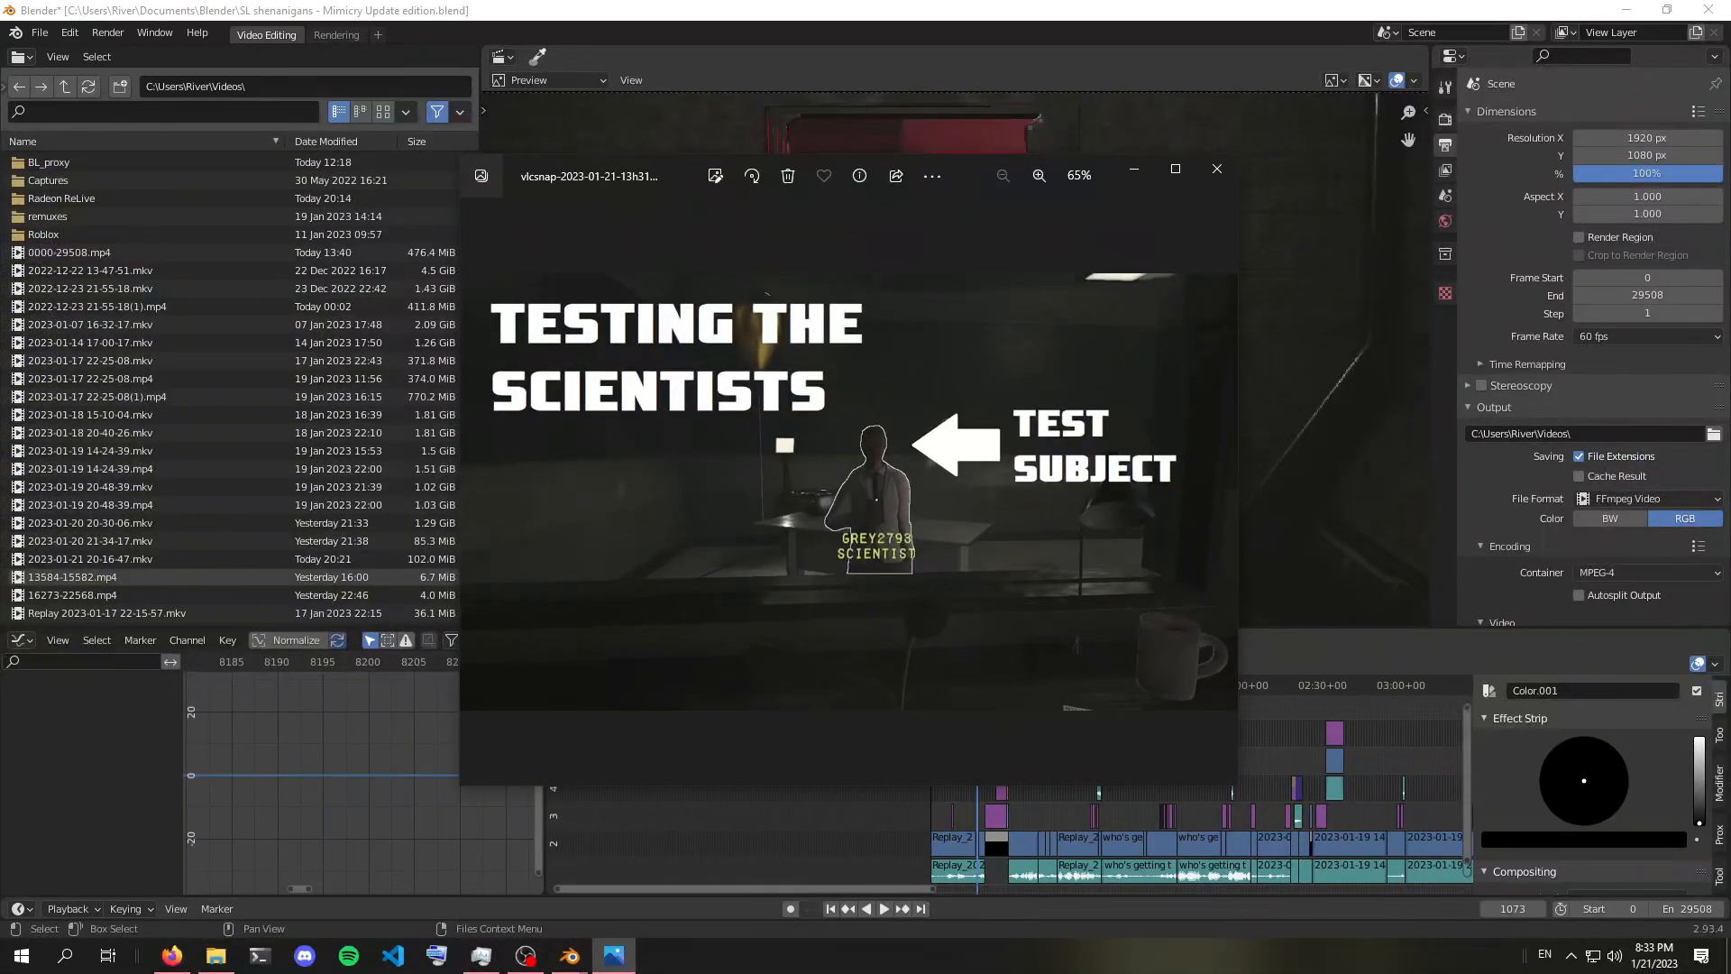
Examine the thumbnail's outlined scientist, arrow, TEST SUBJECT label and TESTING THE SCIENTISTS title up close, and close the image
scroll(907, 466, up, 8)
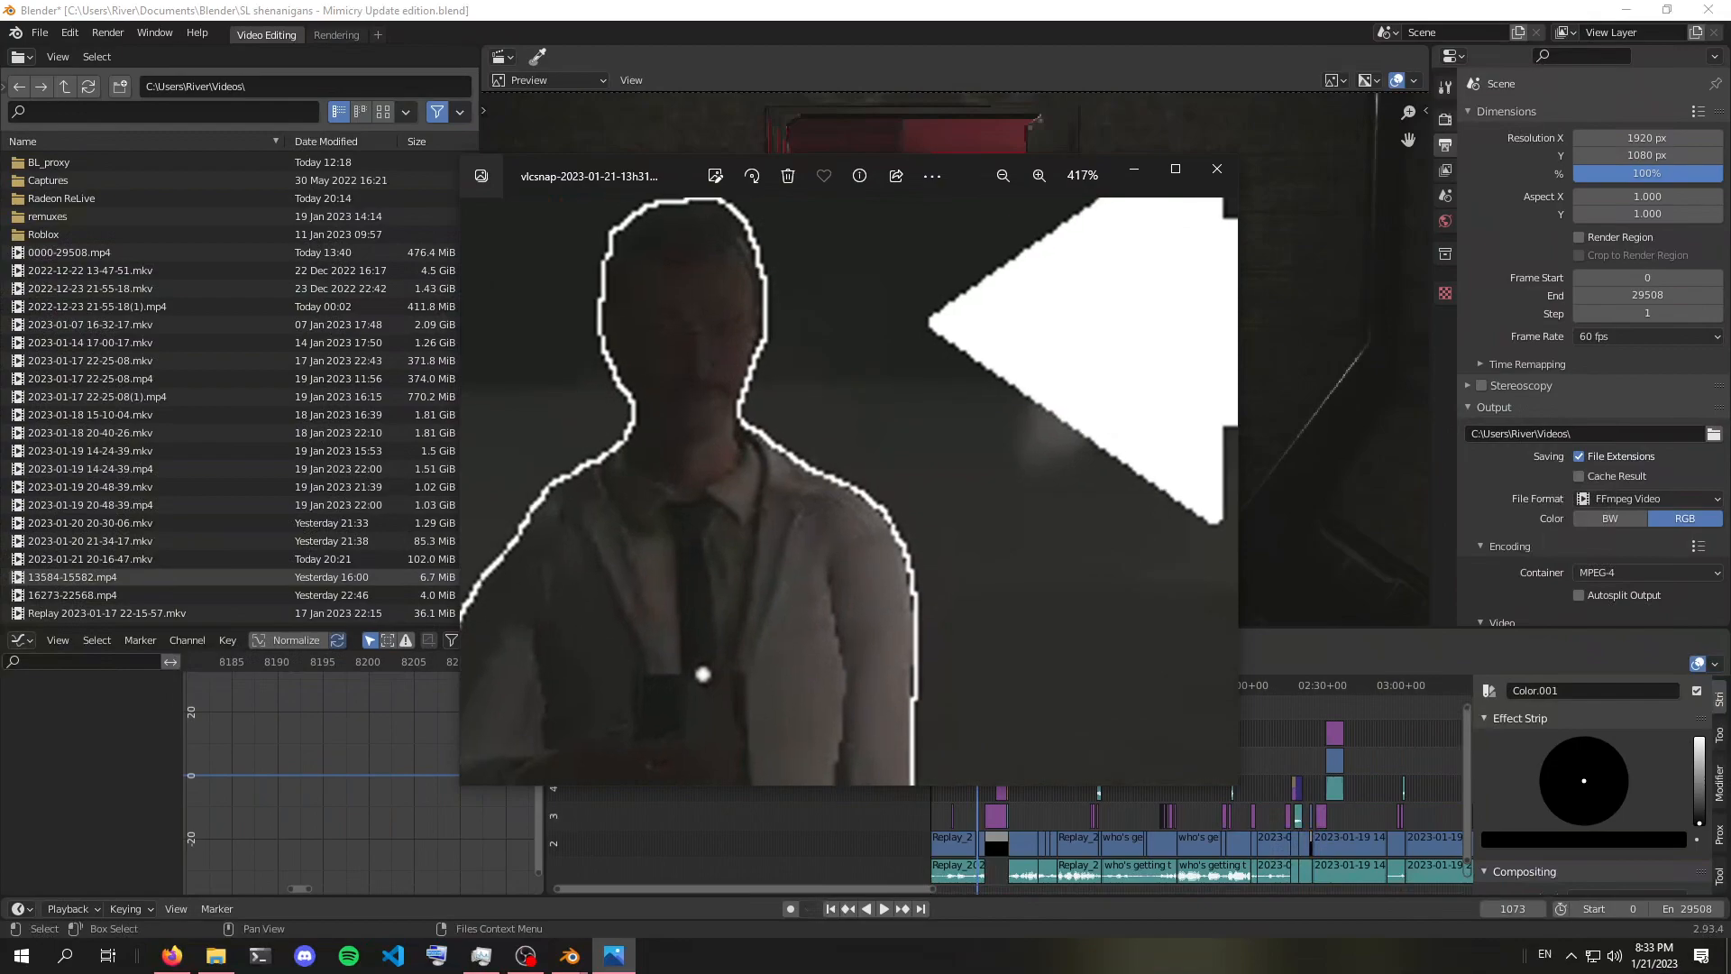
scroll(835, 400, up, 4)
drag(836, 400, 1036, 486)
scroll(1009, 491, down, 2)
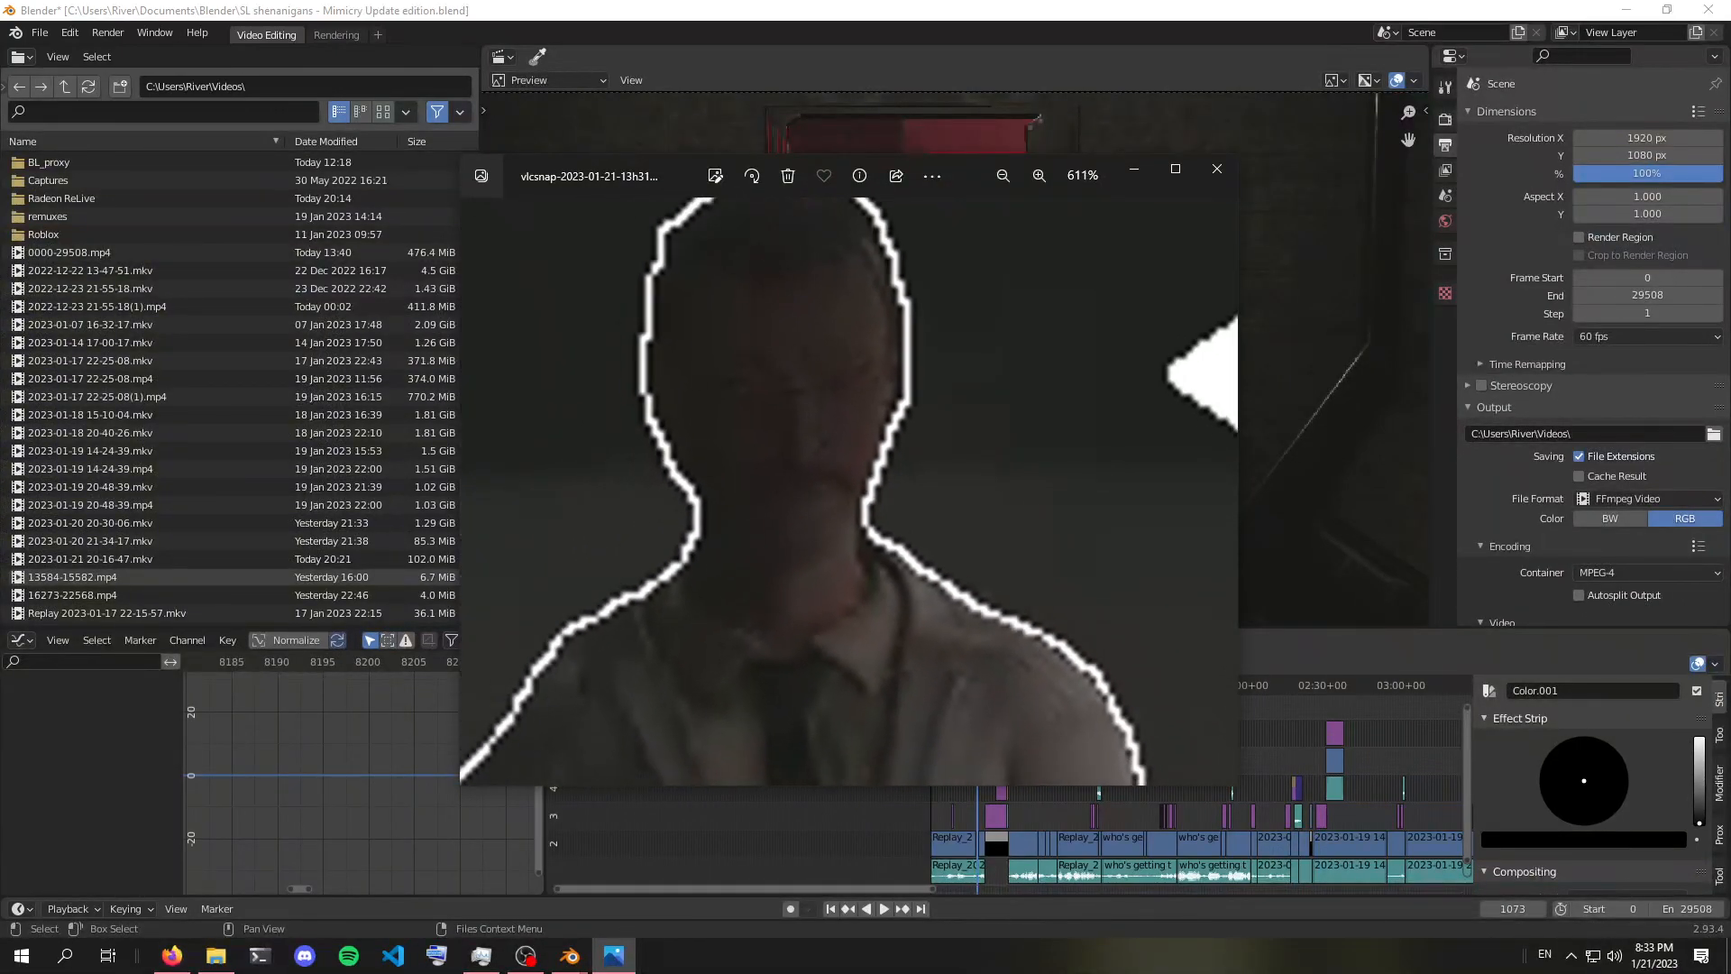
scroll(1017, 604, down, 7)
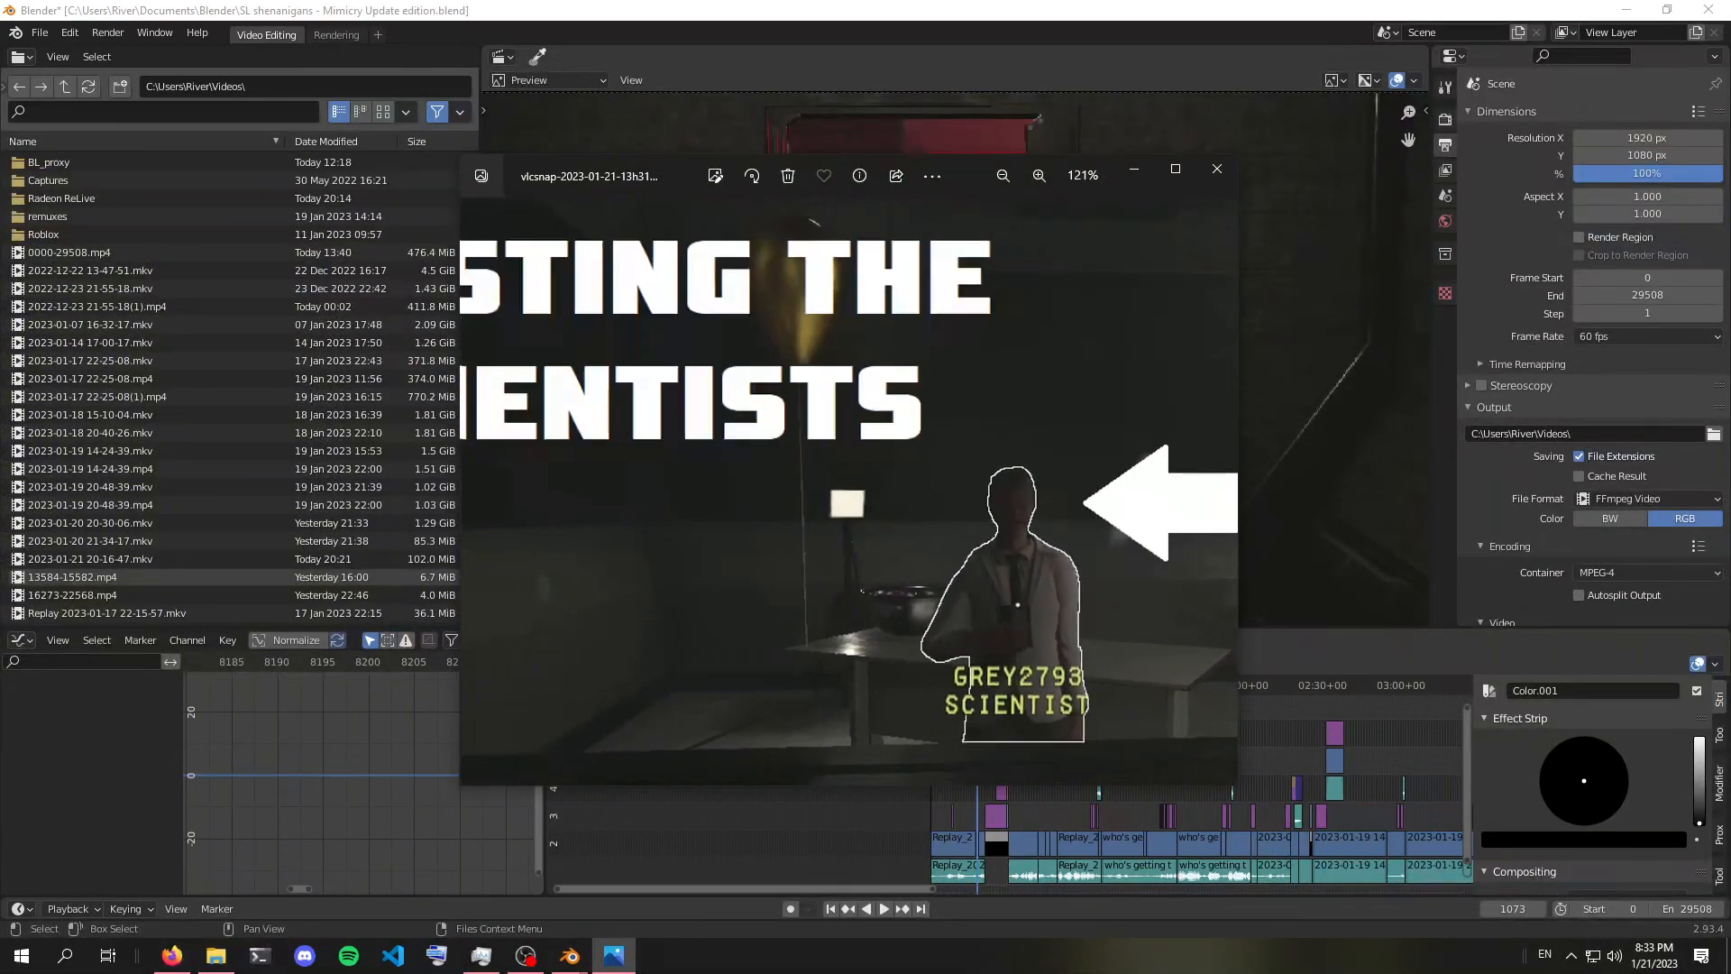
scroll(1234, 678, up, 5)
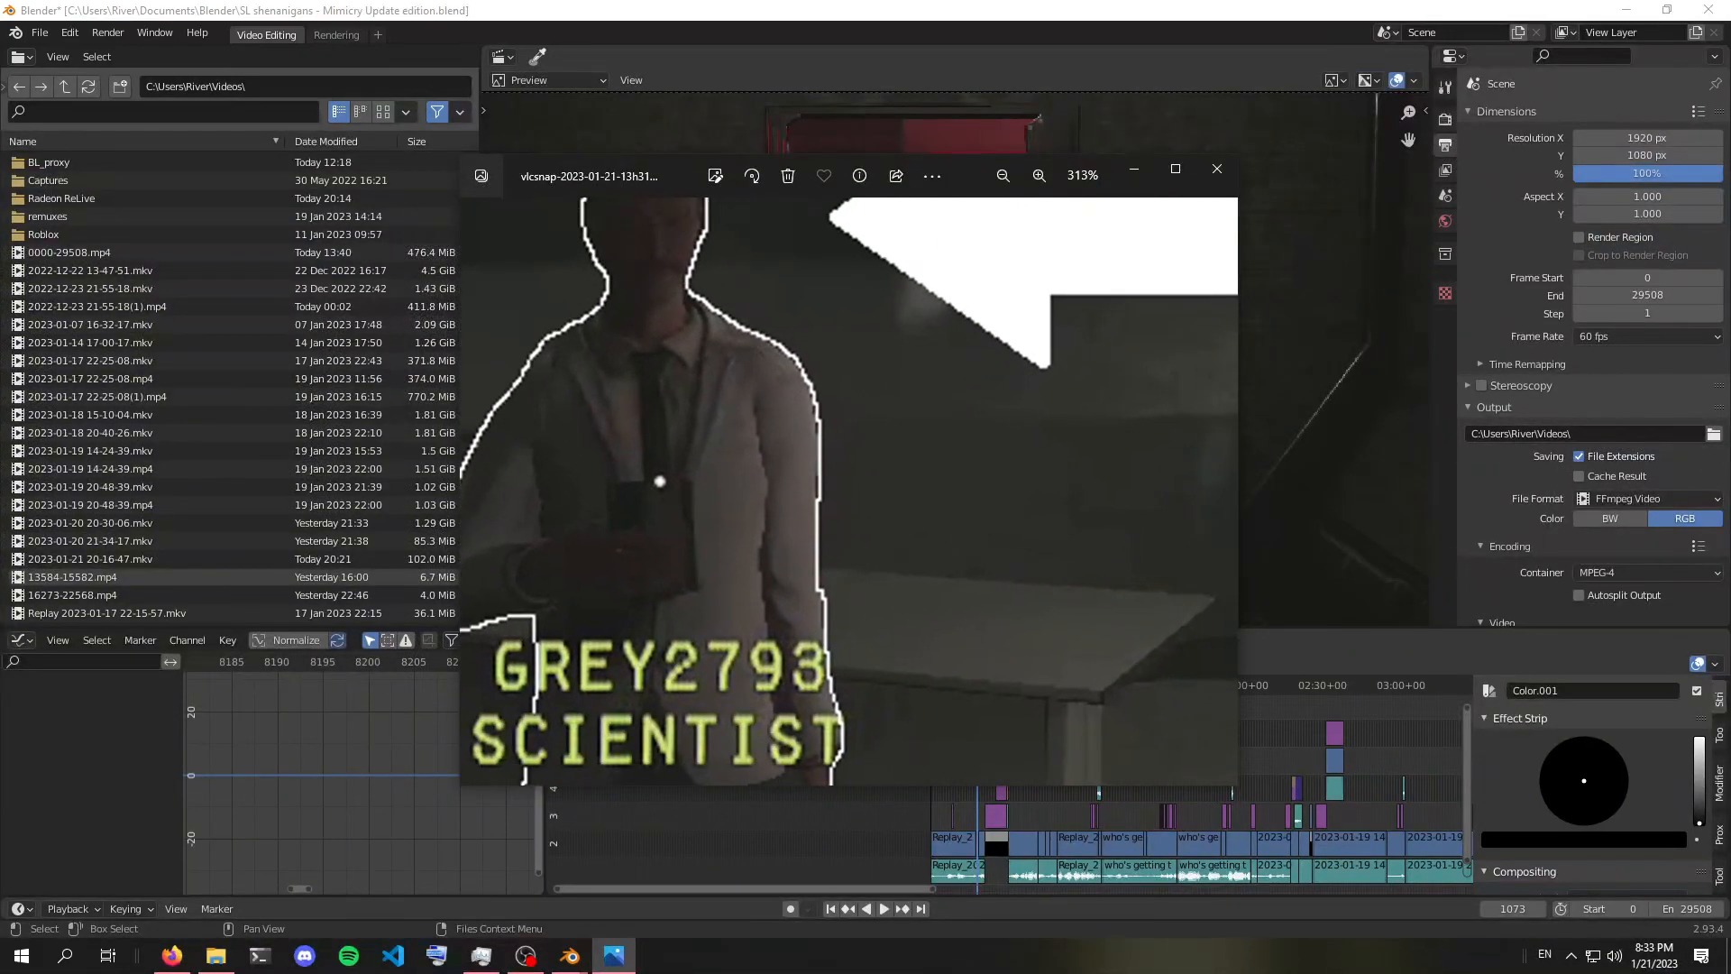
scroll(694, 566, down, 6)
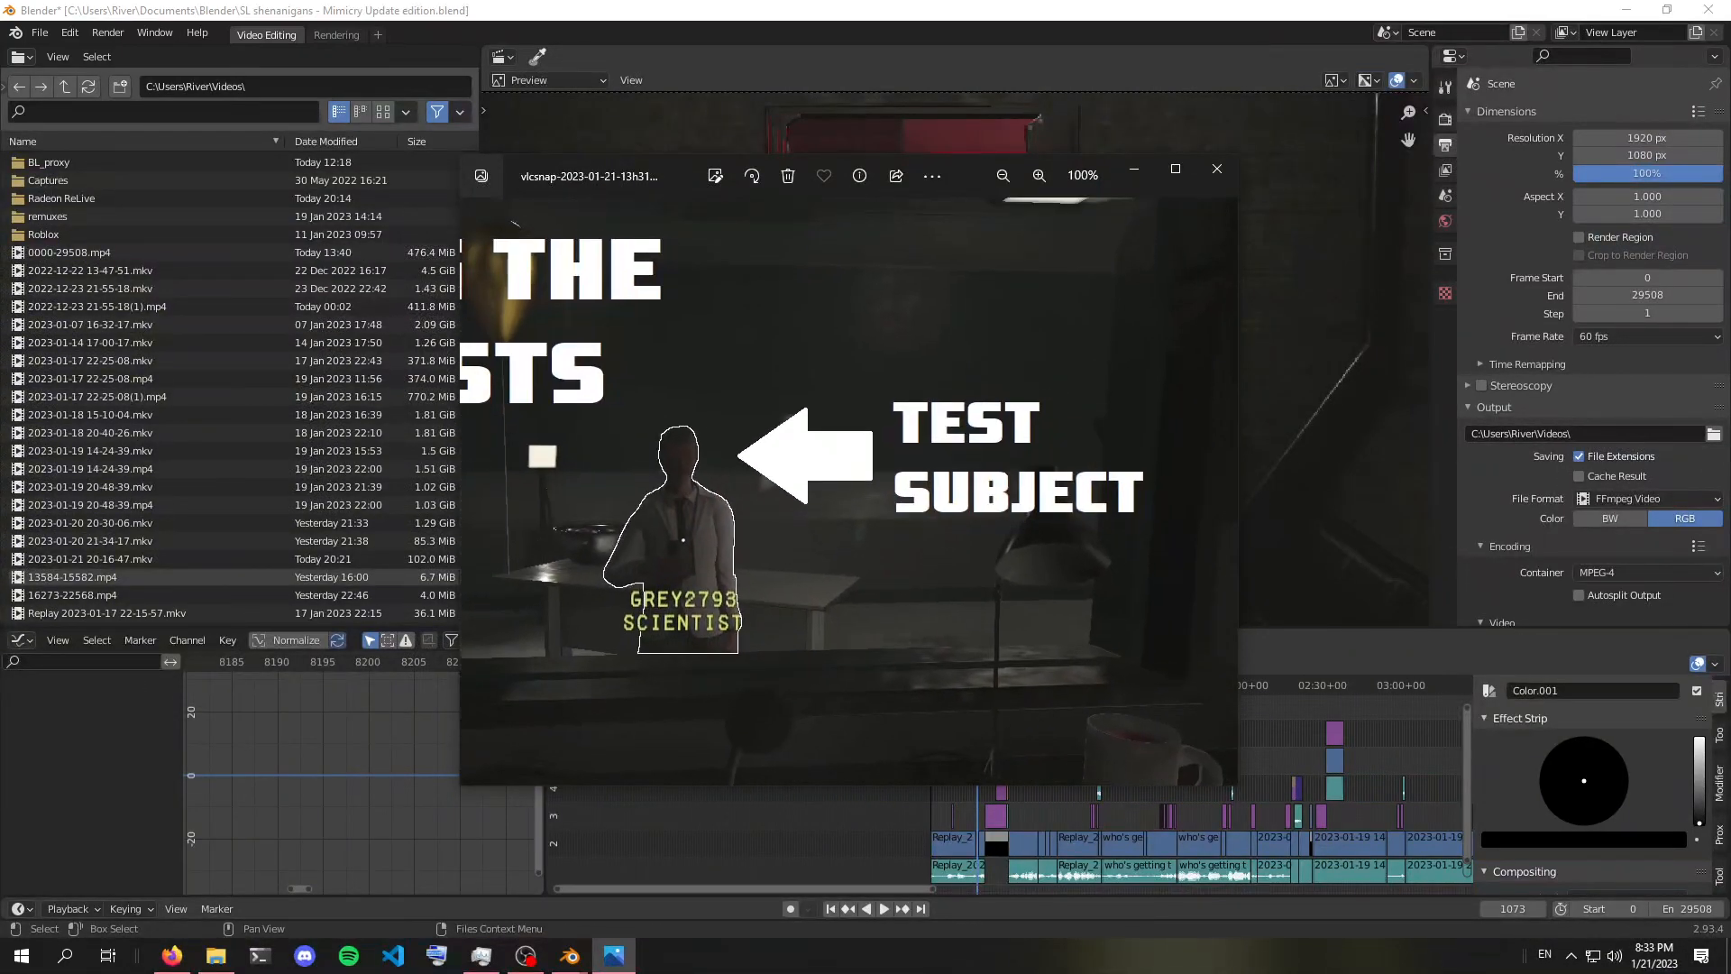
scroll(847, 478, down, 2)
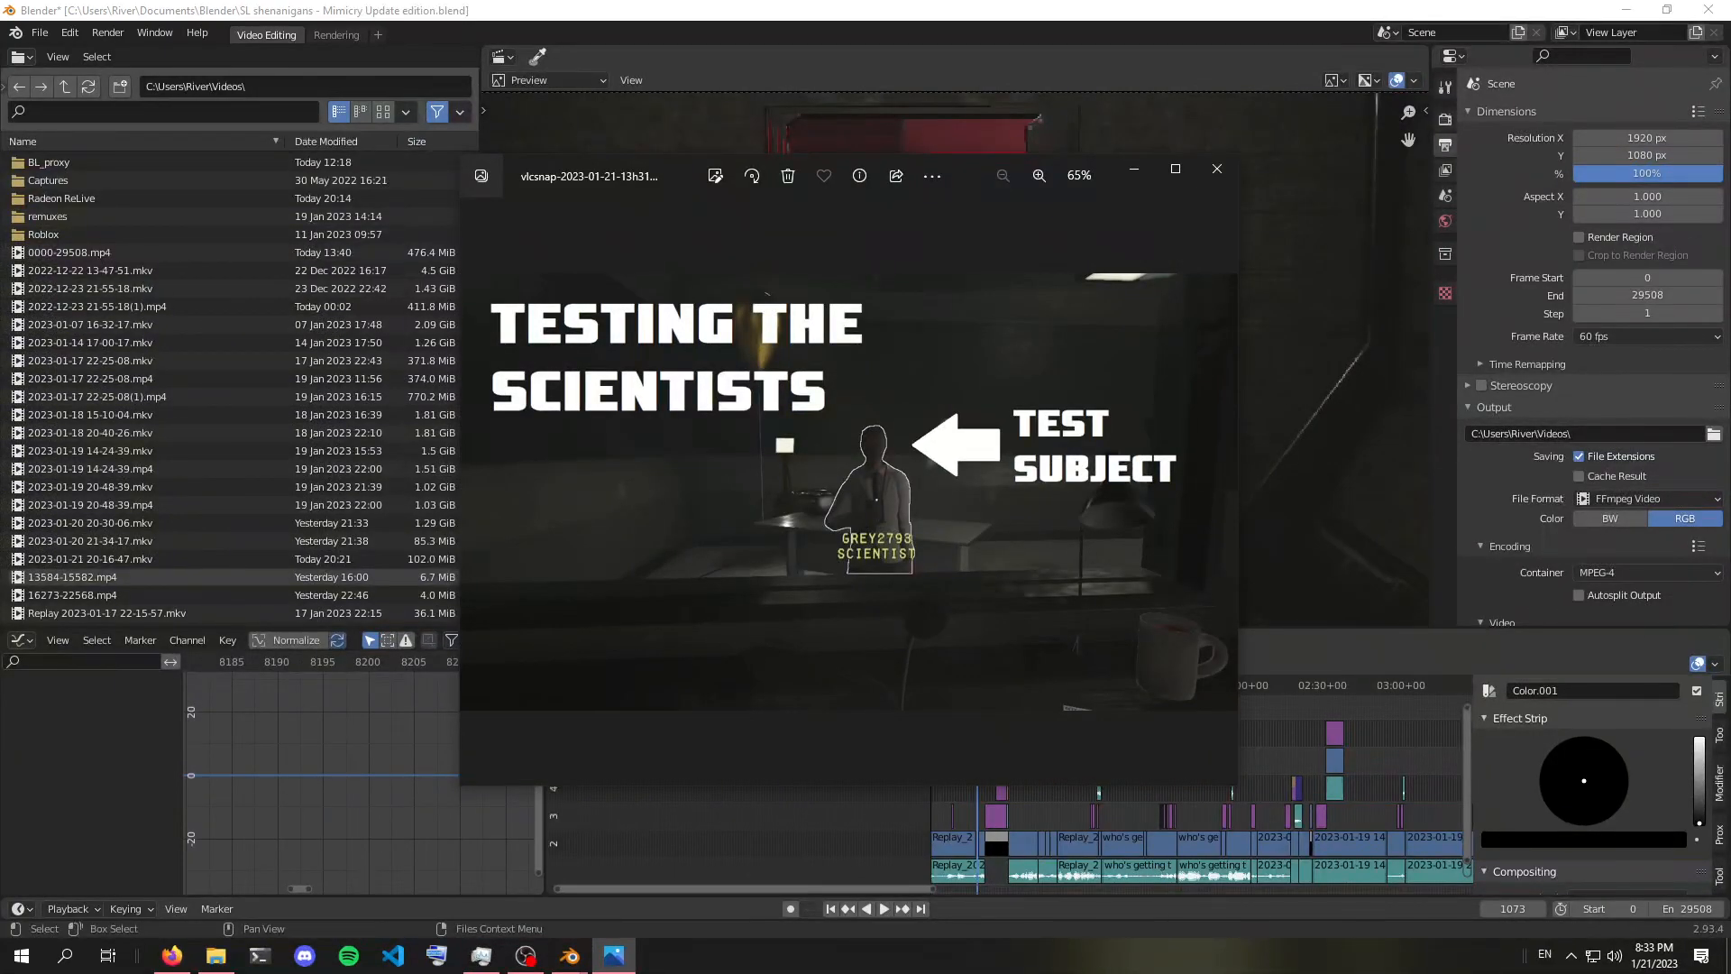
scroll(942, 463, up, 3)
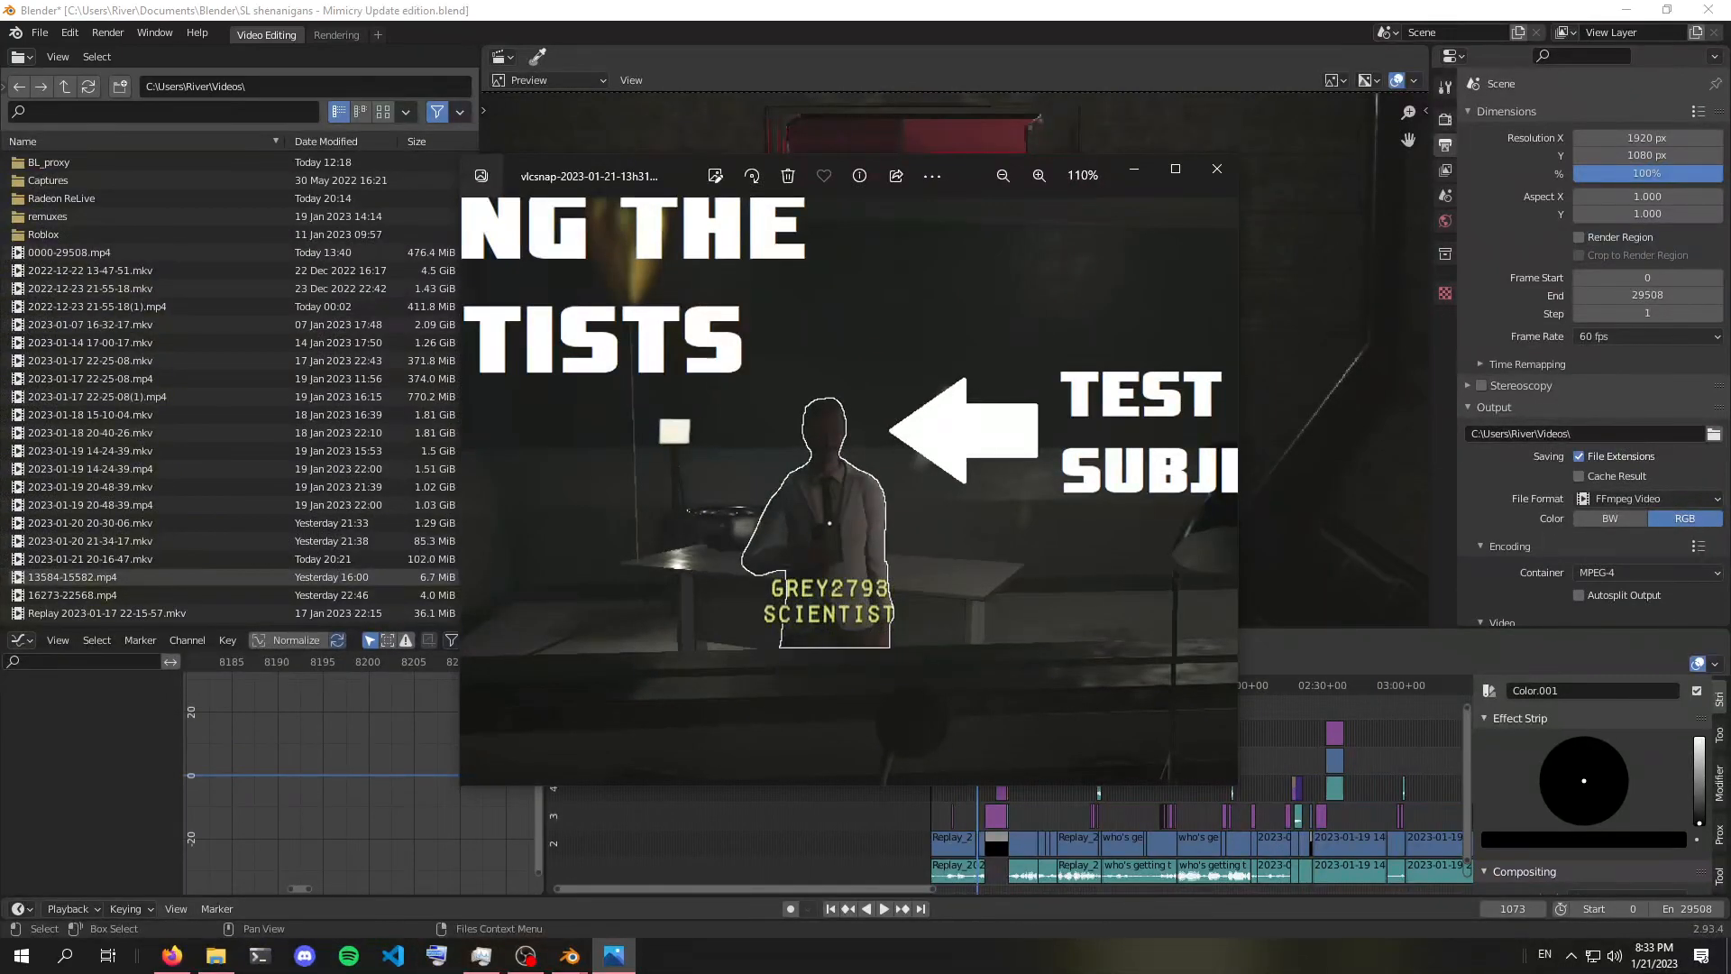
scroll(942, 463, down, 3)
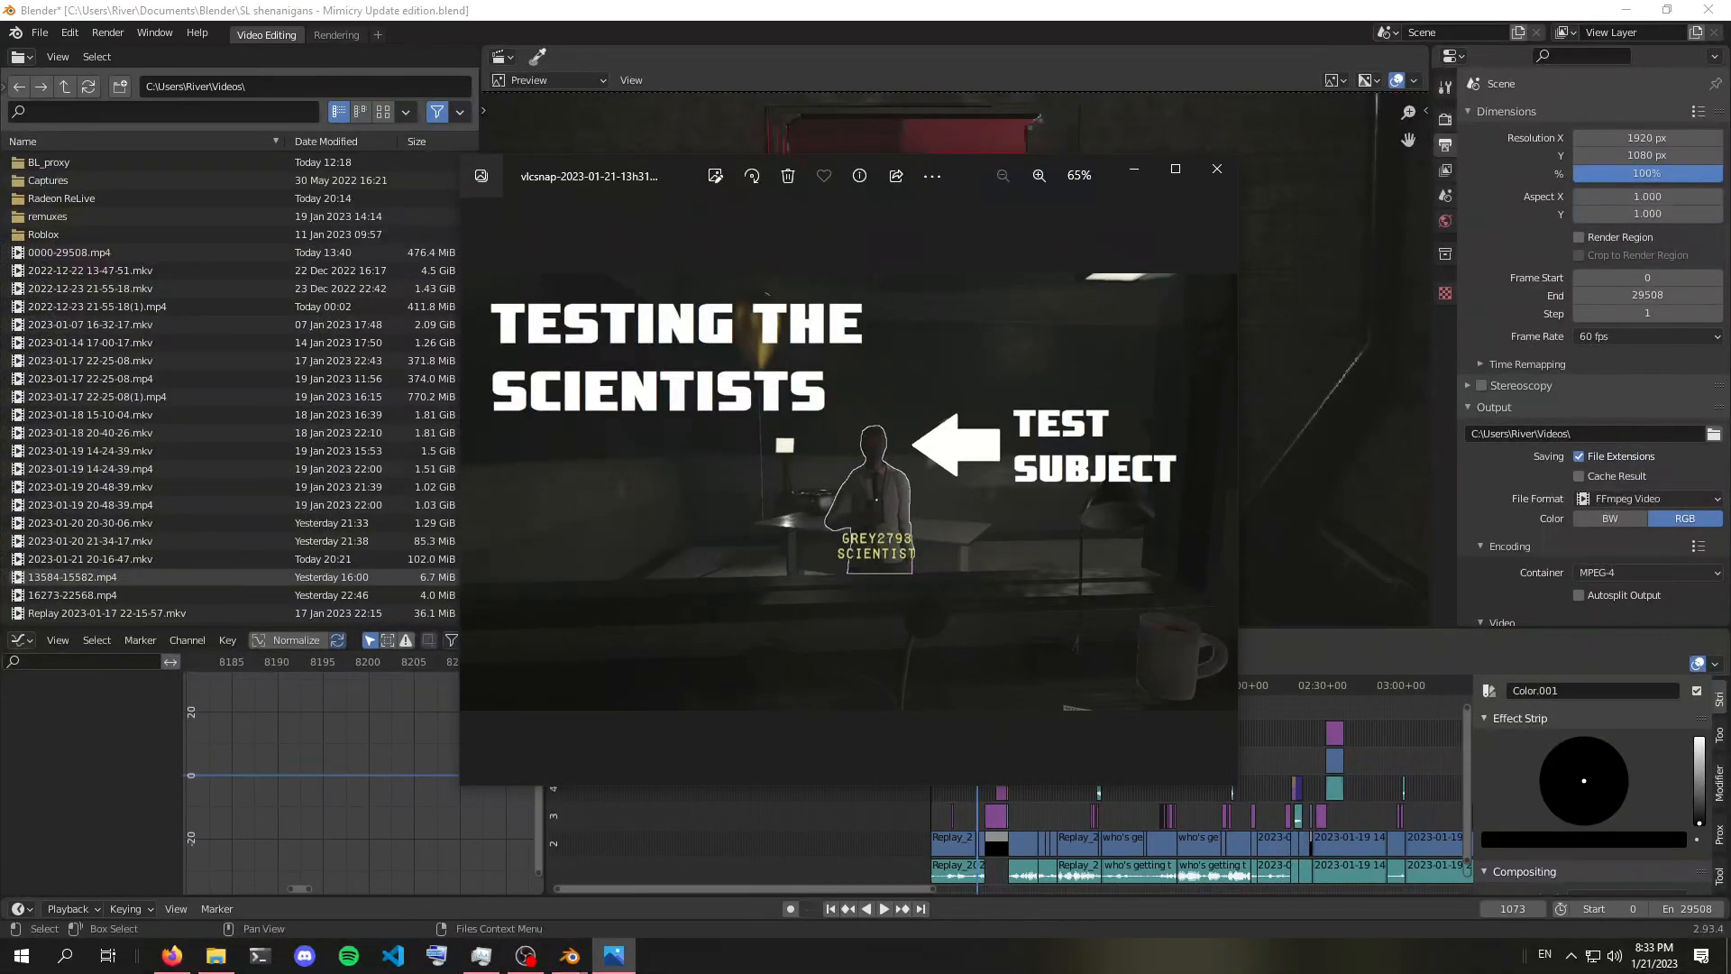
scroll(942, 461, up, 5)
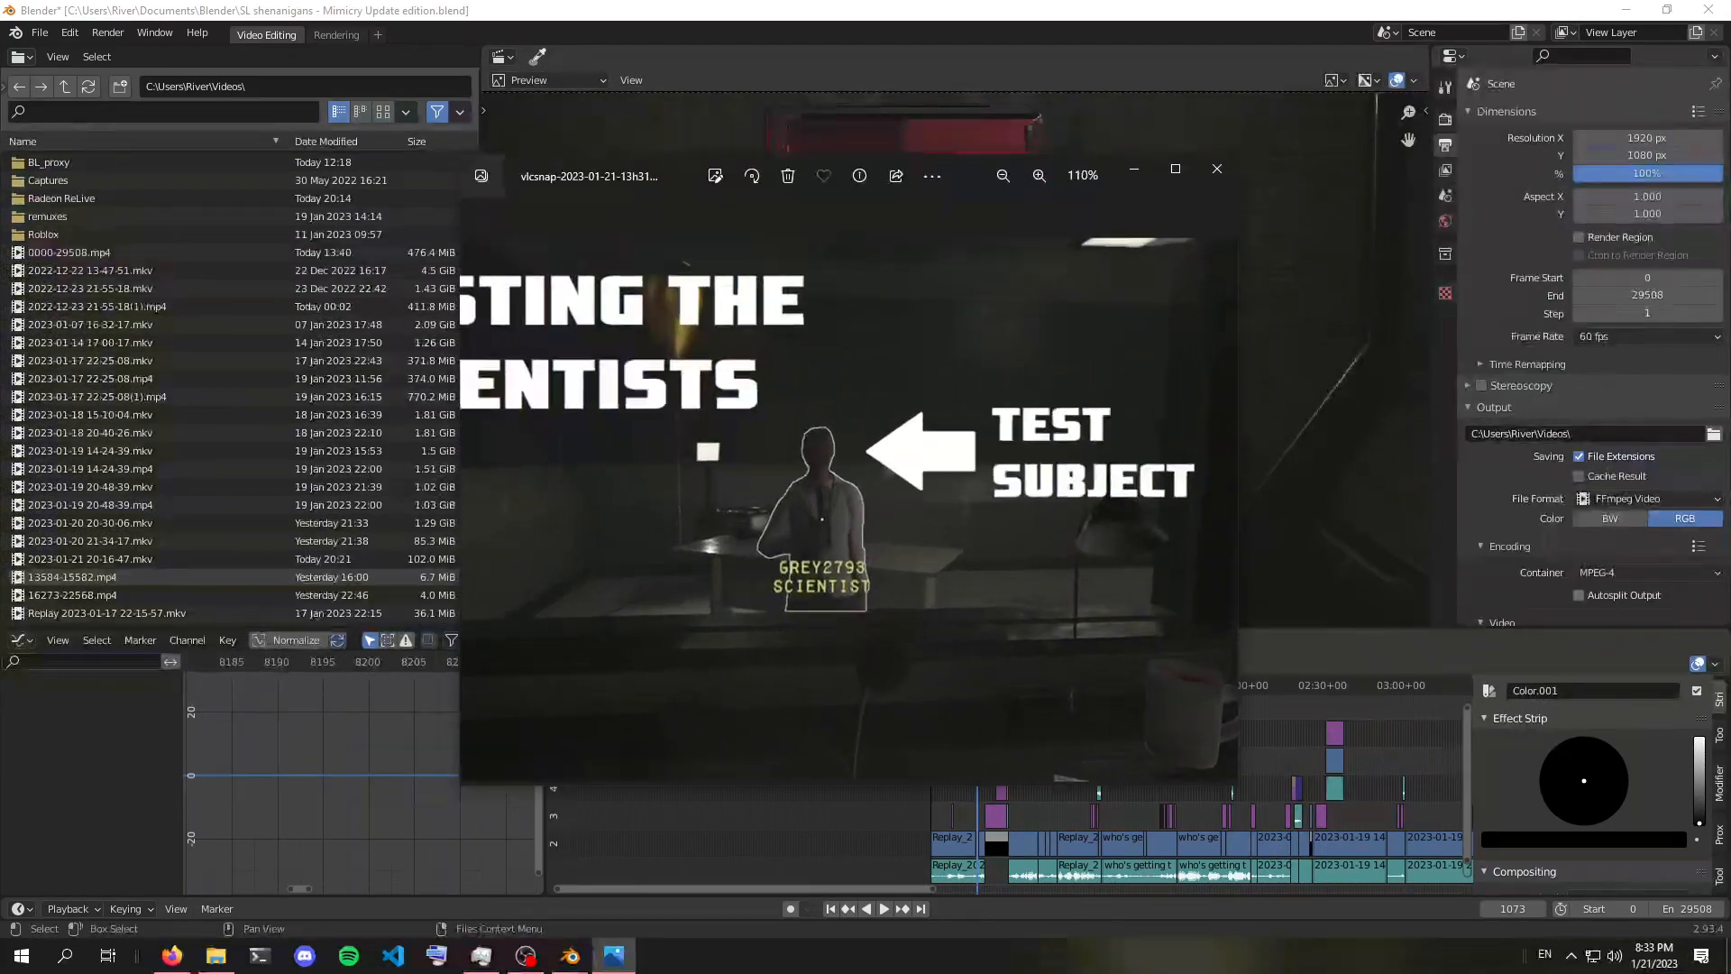
scroll(847, 478, down, 3)
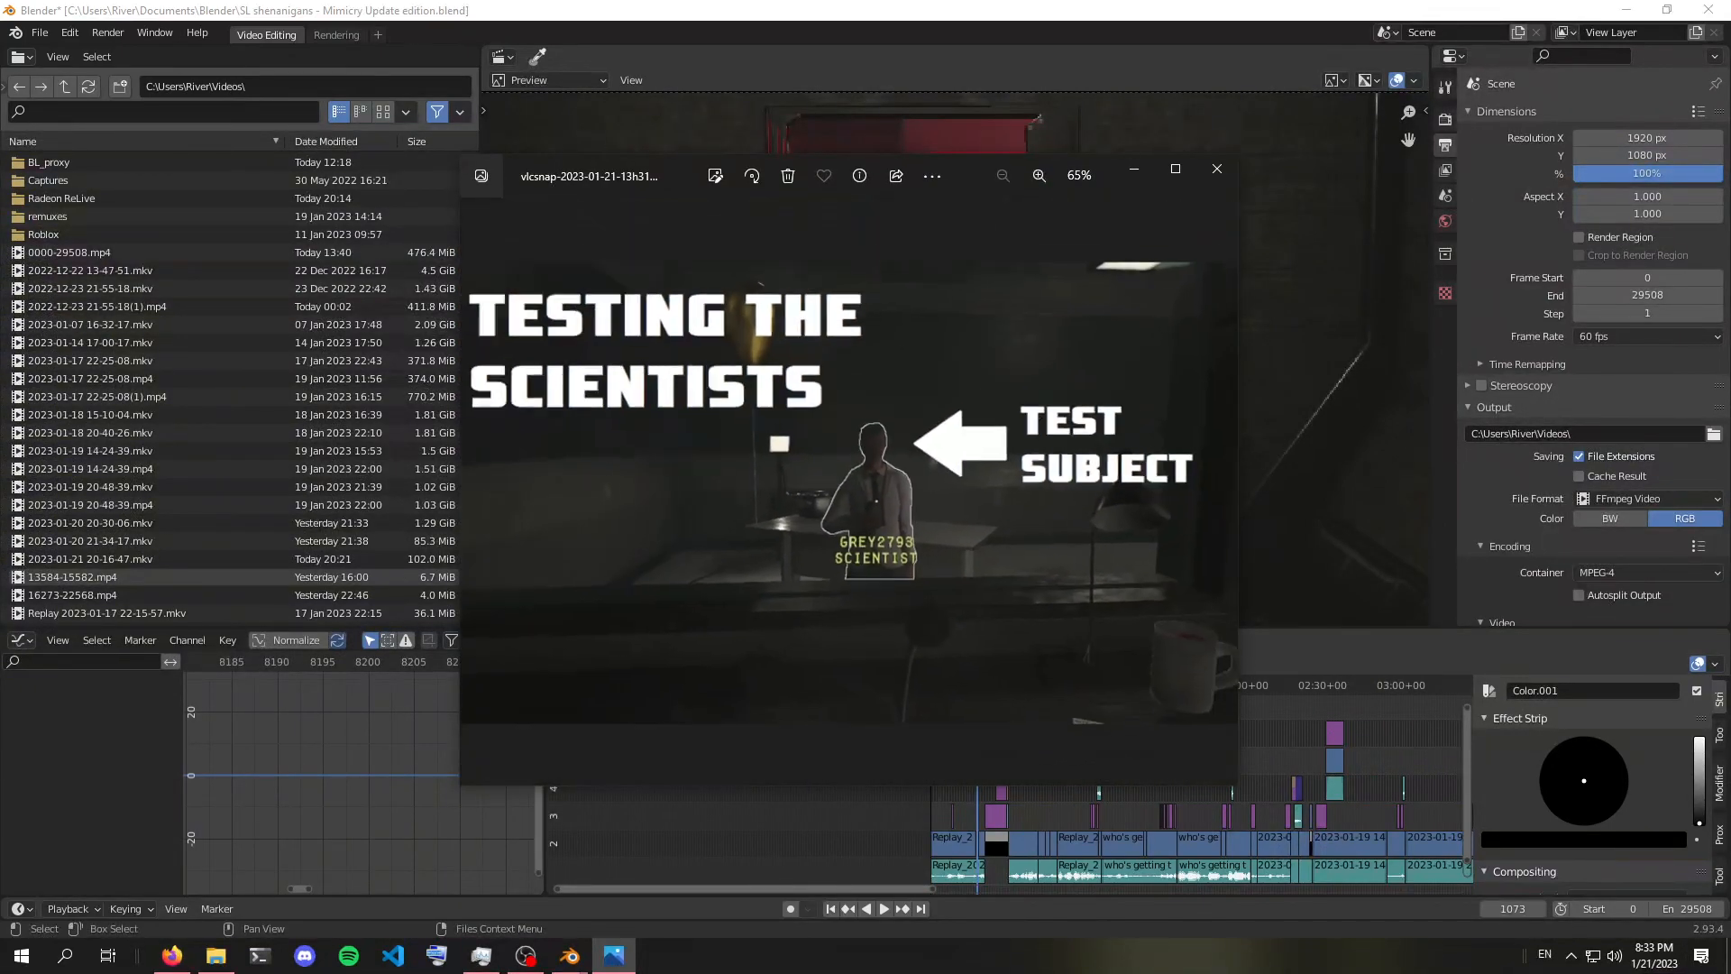
click(1217, 168)
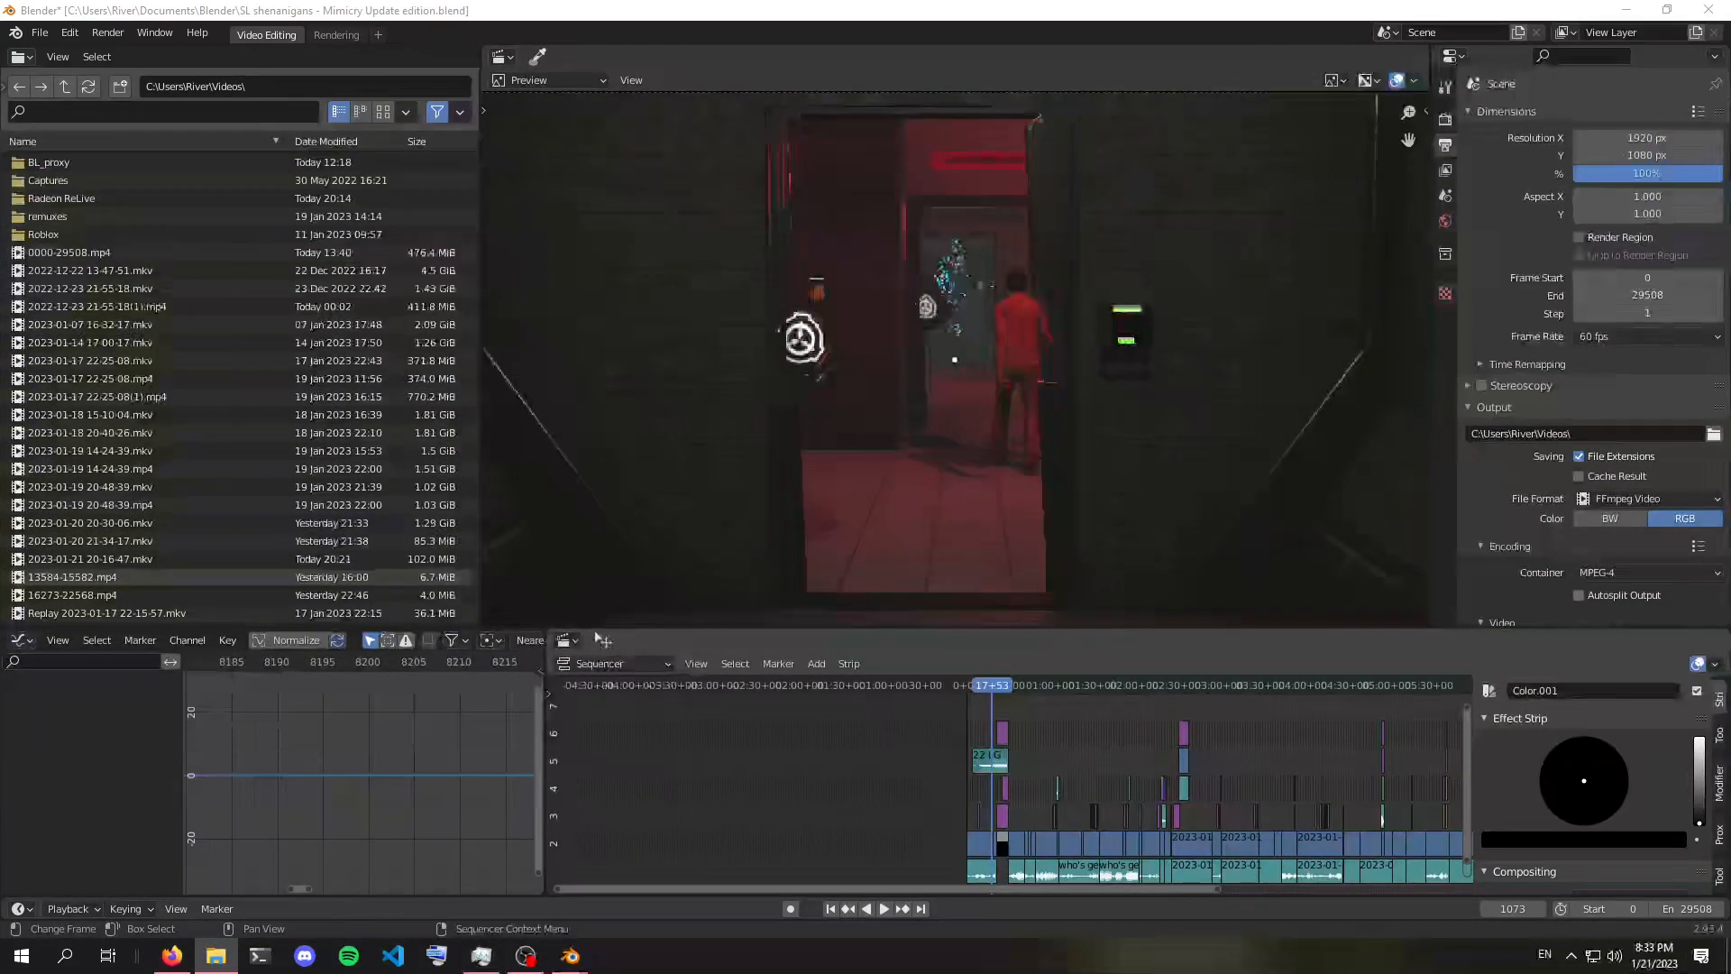
Examine the strip layout of the whole sequence, including the final clips and ending effect strip near 08:10+00
key(Home)
scroll(603, 640, down, 4)
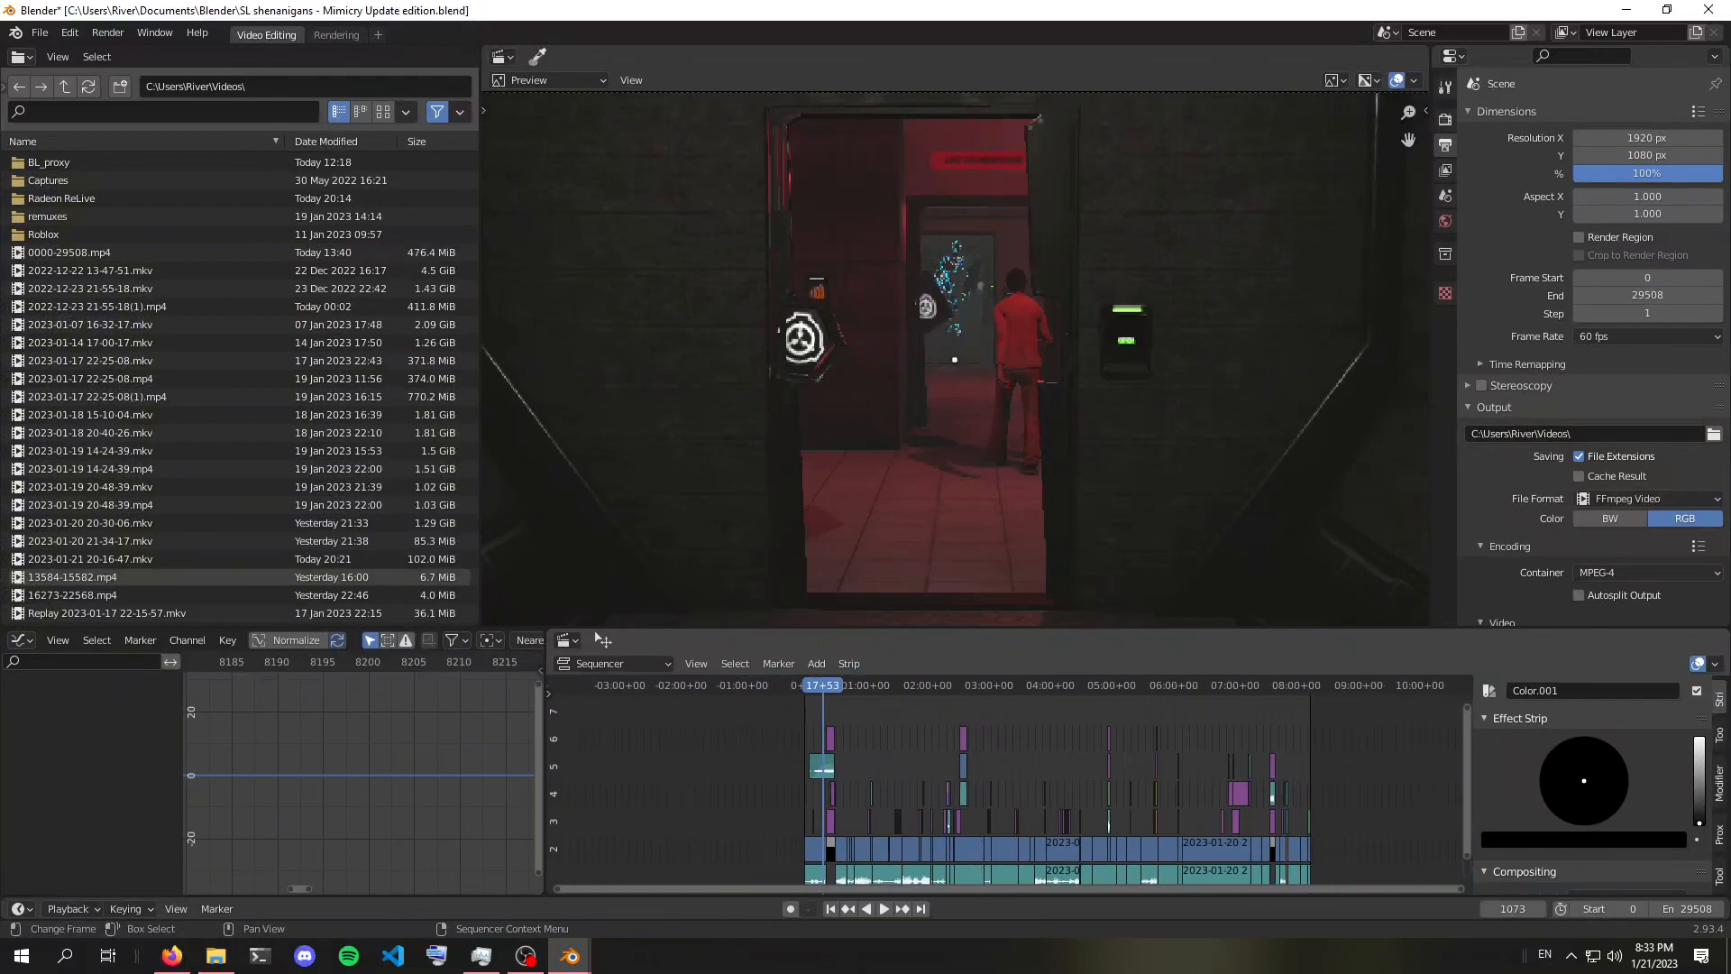
scroll(603, 640, up, 5)
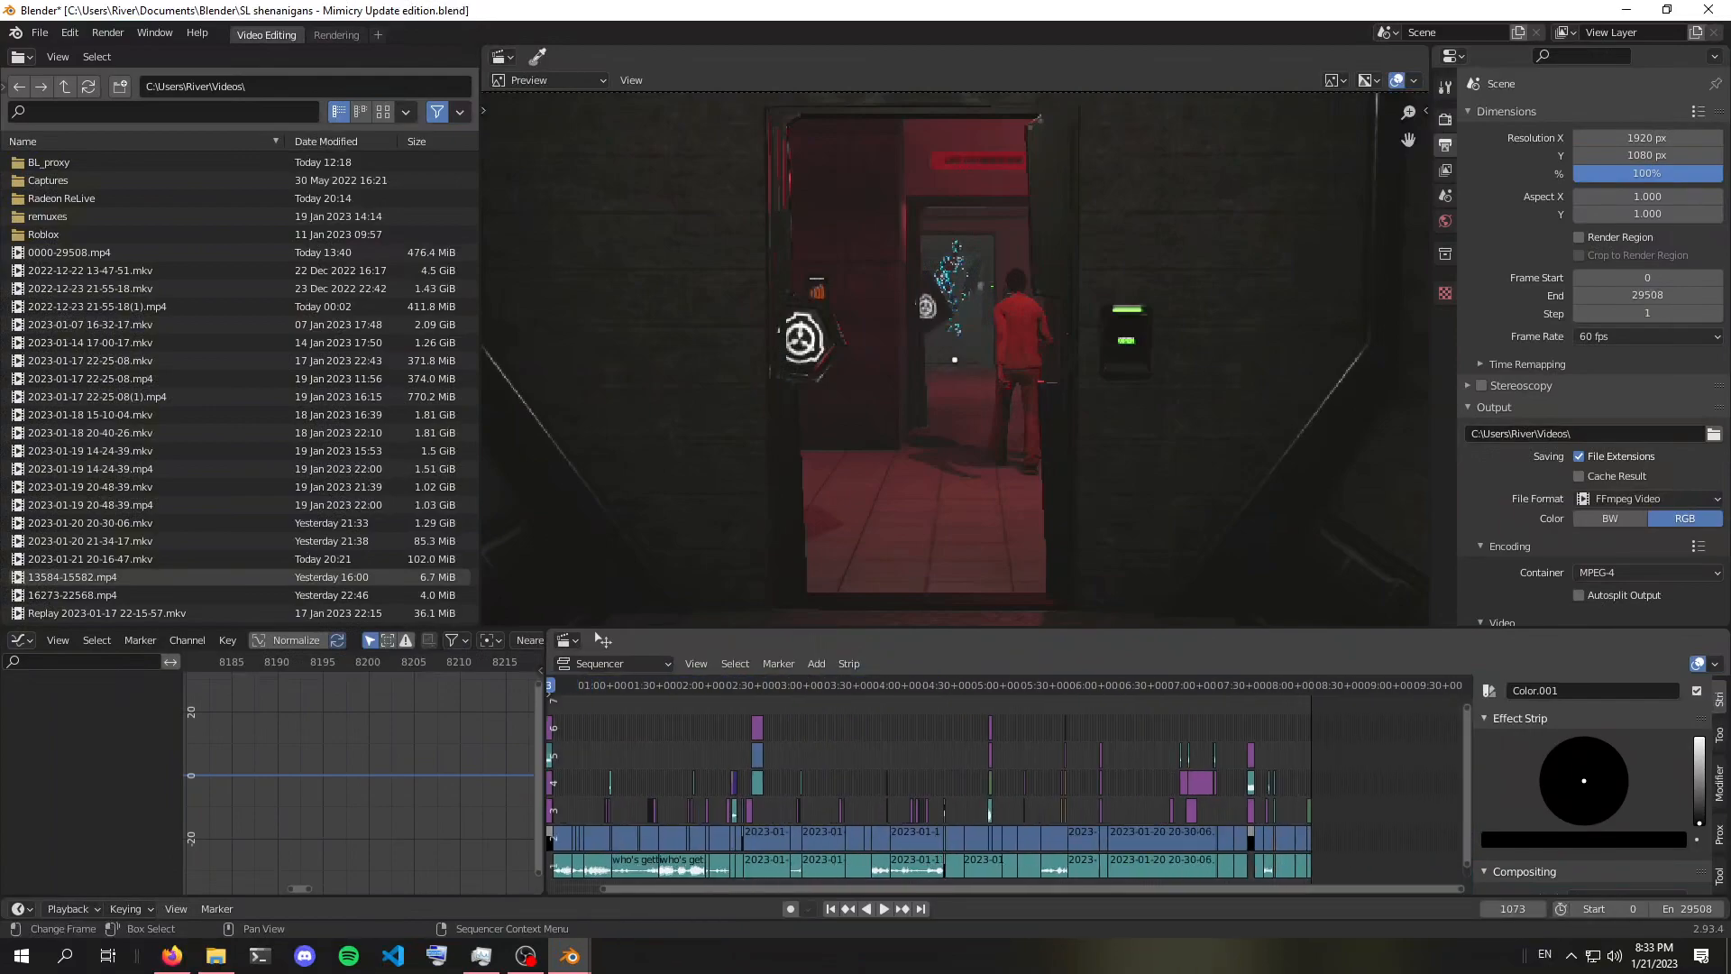
middle_drag(1442, 775, 955, 775)
scroll(1010, 775, up, 15)
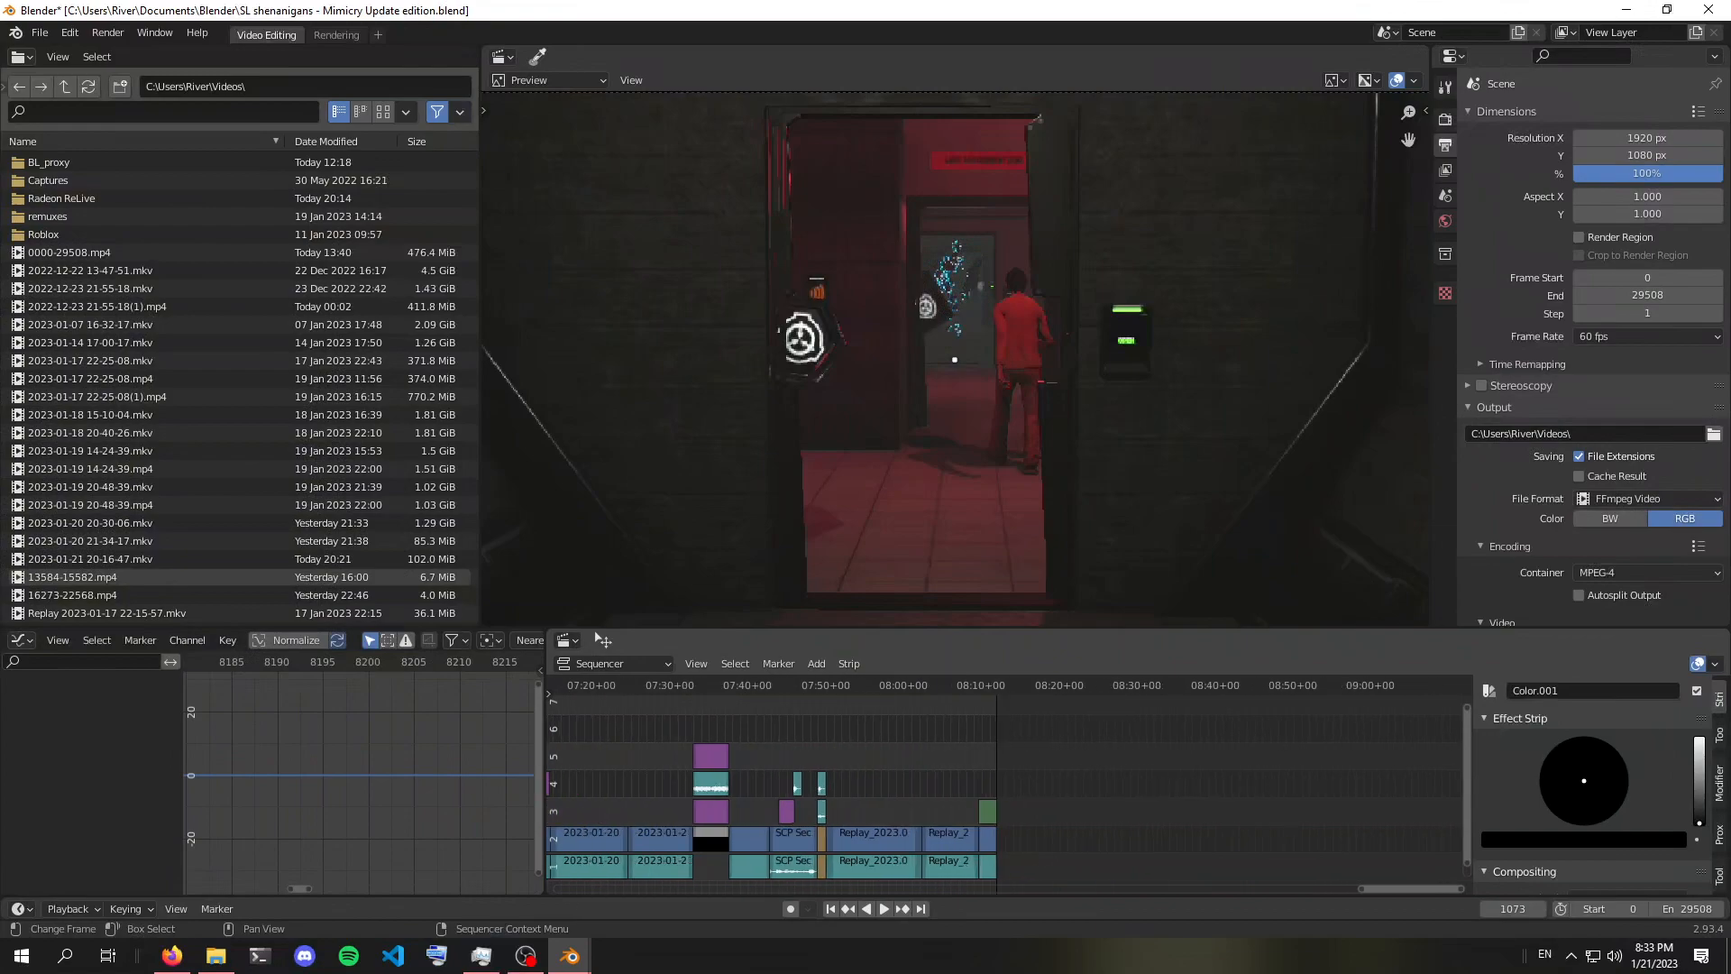
scroll(1007, 775, up, 4)
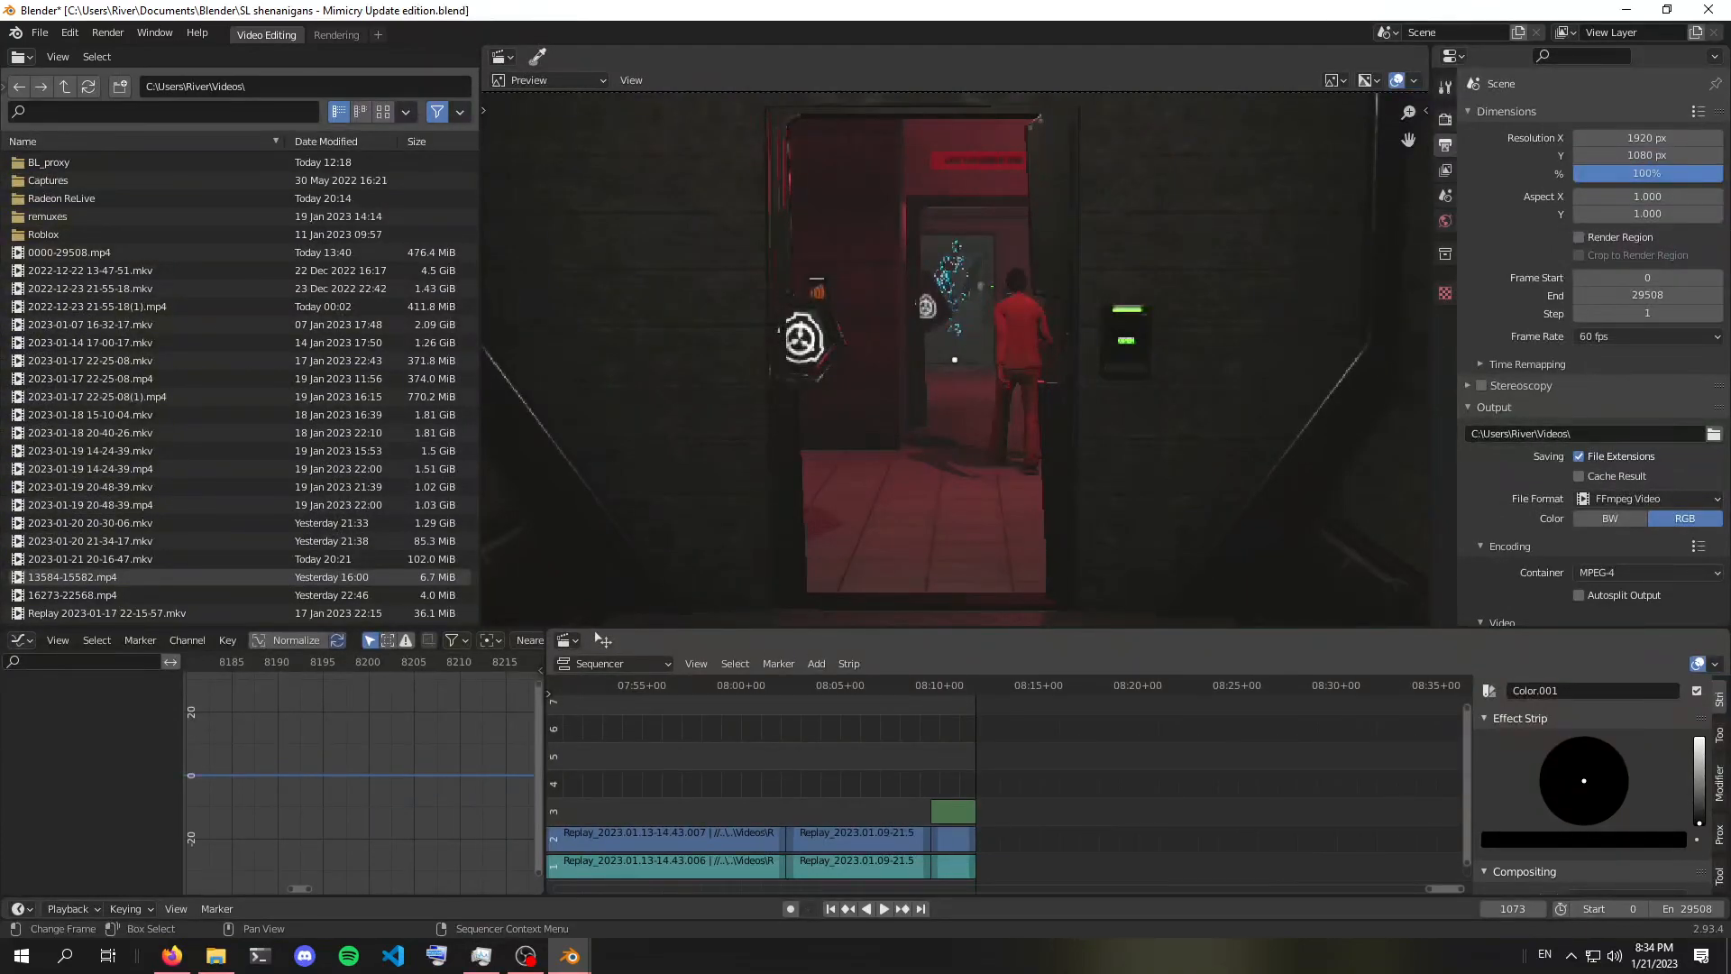
scroll(603, 640, down, 20)
middle_drag(851, 784, 1241, 797)
scroll(1007, 782, up, 14)
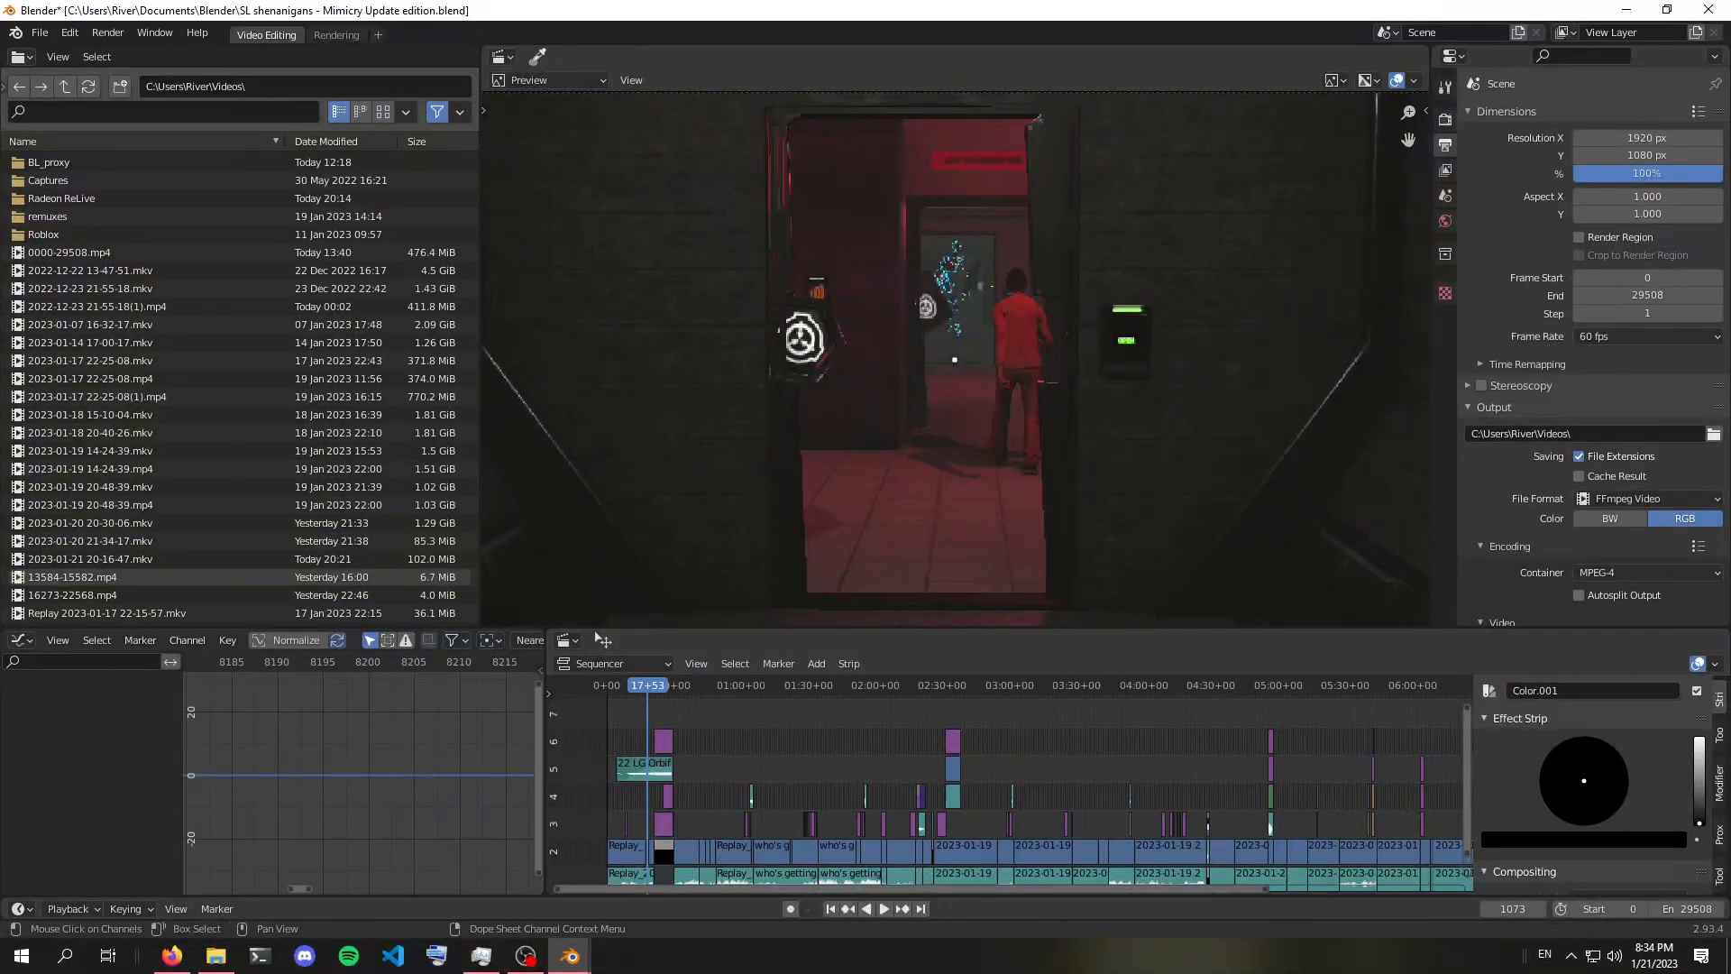
Switch to File Explorer
key(super+e)
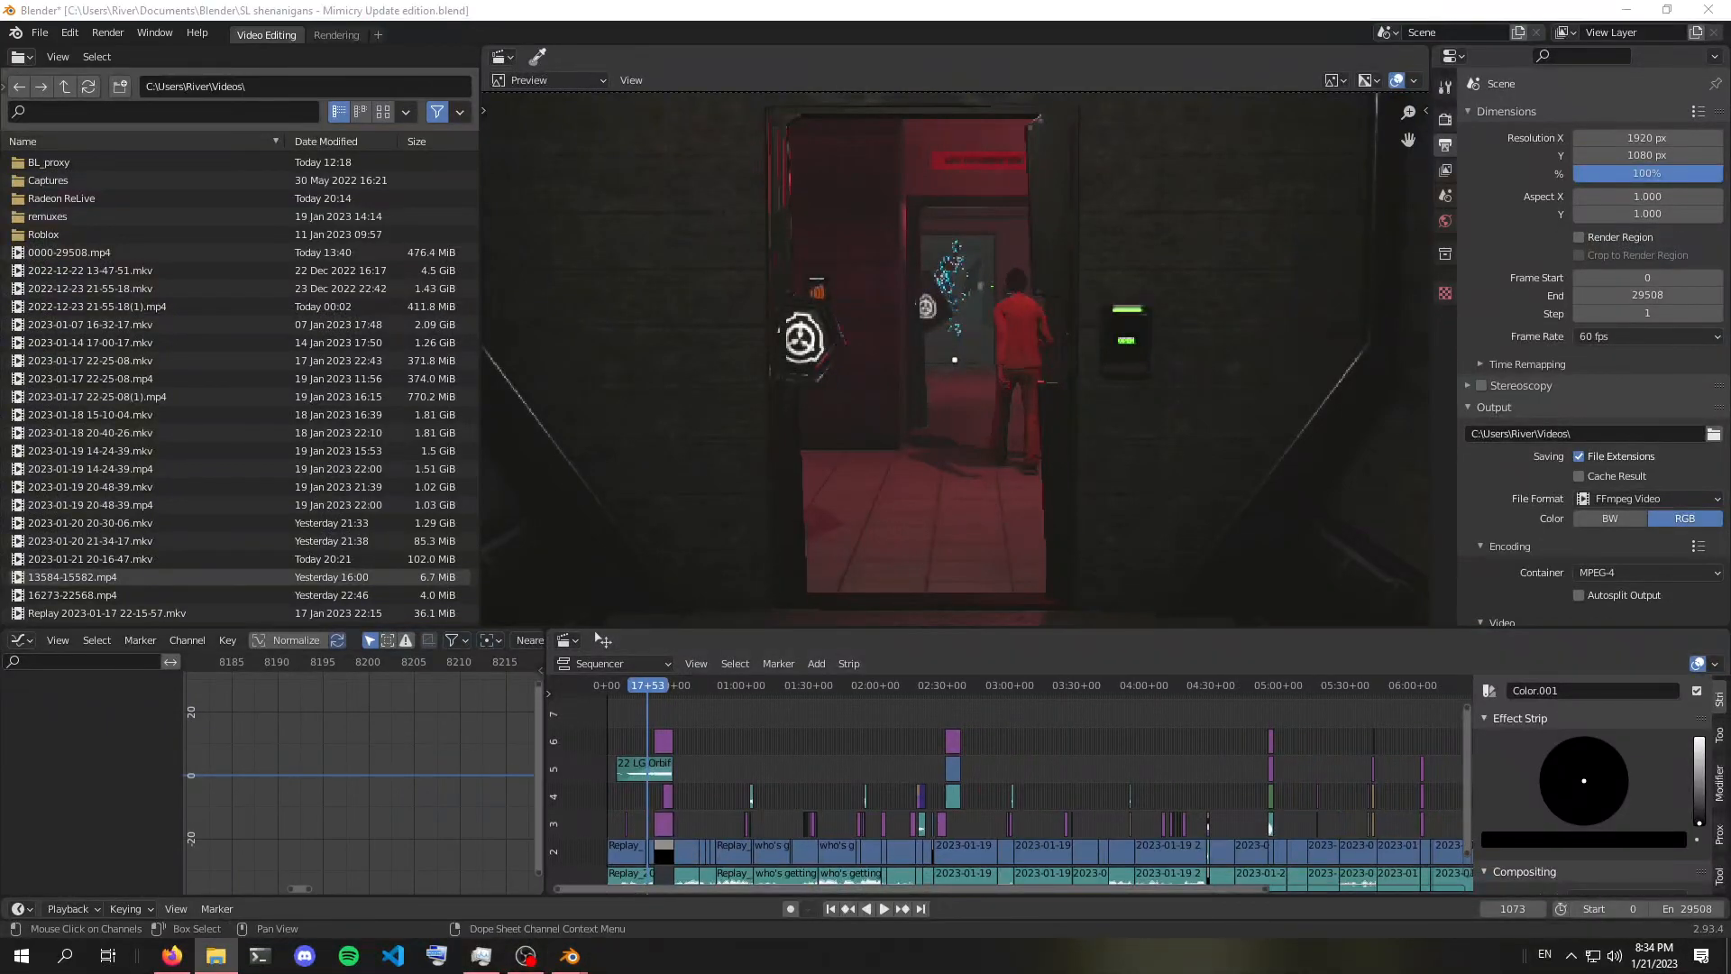